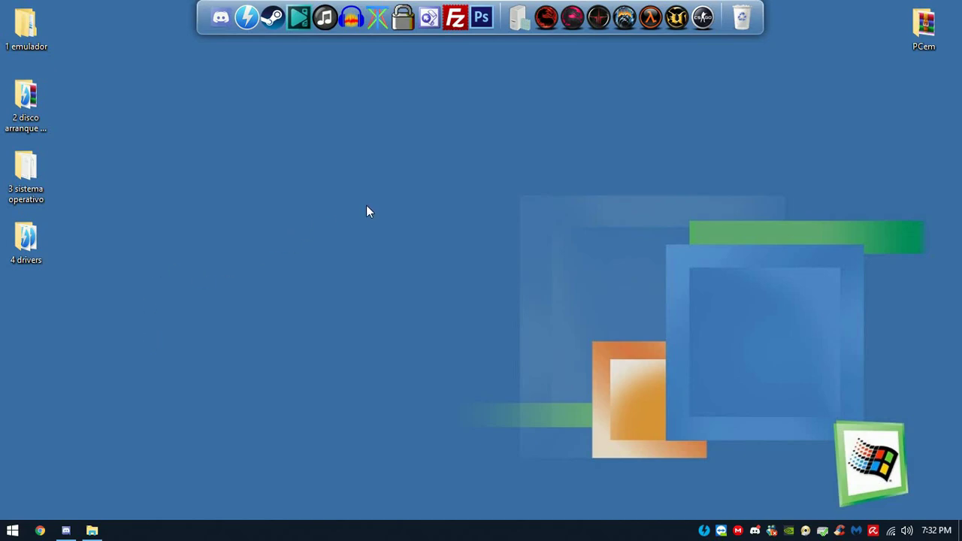
# Select the four numbered desktop folders, then open the PCem folder window and move it down-left.
pyautogui.moveTo(133, 313); pyautogui.dragTo(2, 6)
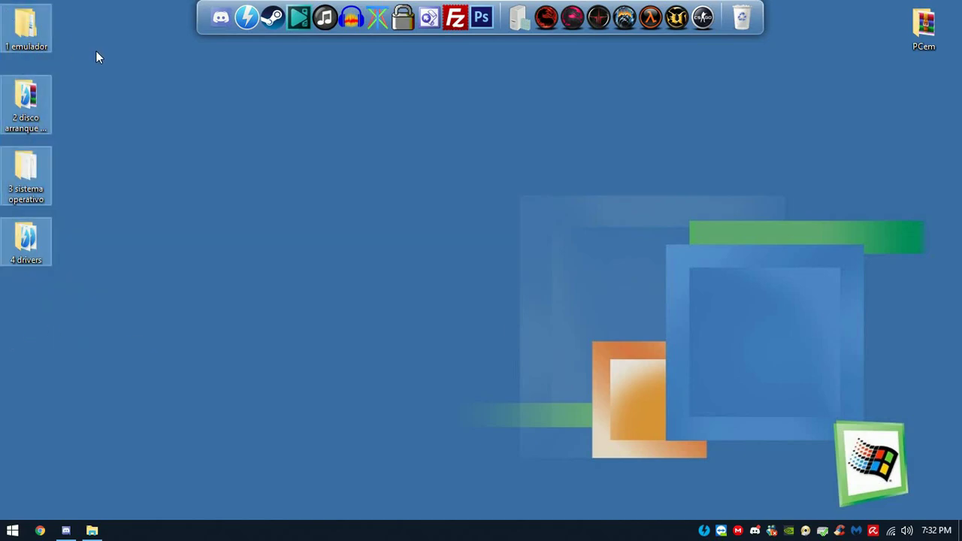
pyautogui.moveTo(95, 22); pyautogui.dragTo(2, 396)
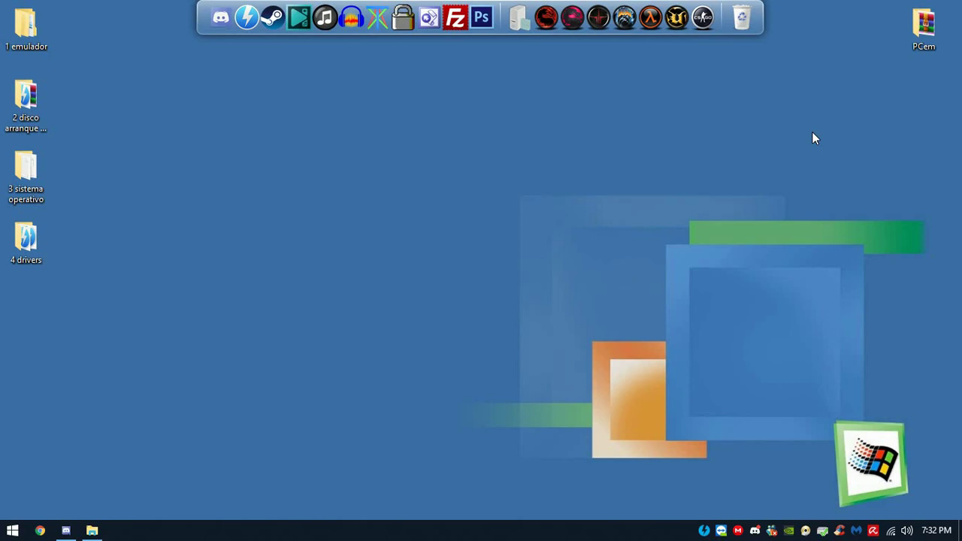
pyautogui.moveTo(828, 196); pyautogui.dragTo(601, 396)
pyautogui.doubleClick(924, 26)
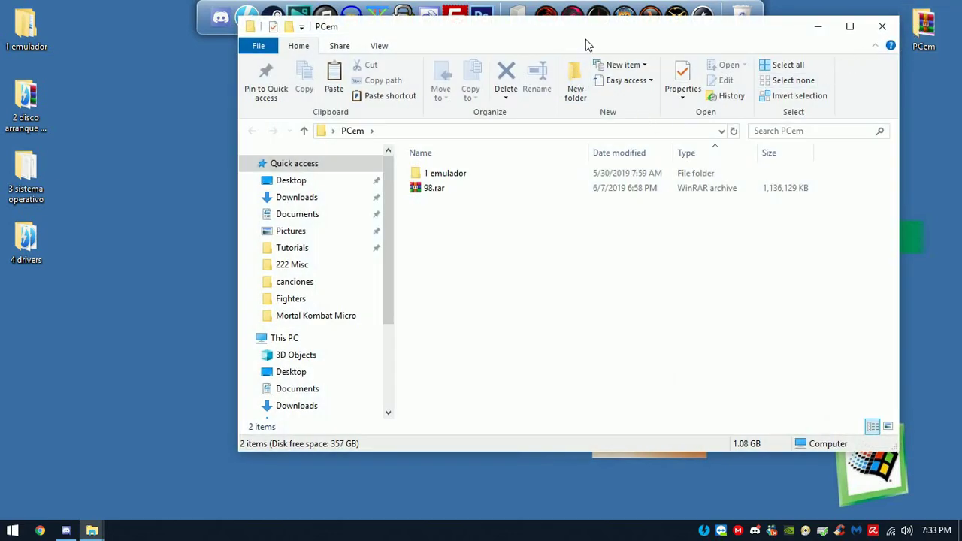
pyautogui.moveTo(585, 32); pyautogui.dragTo(525, 67)
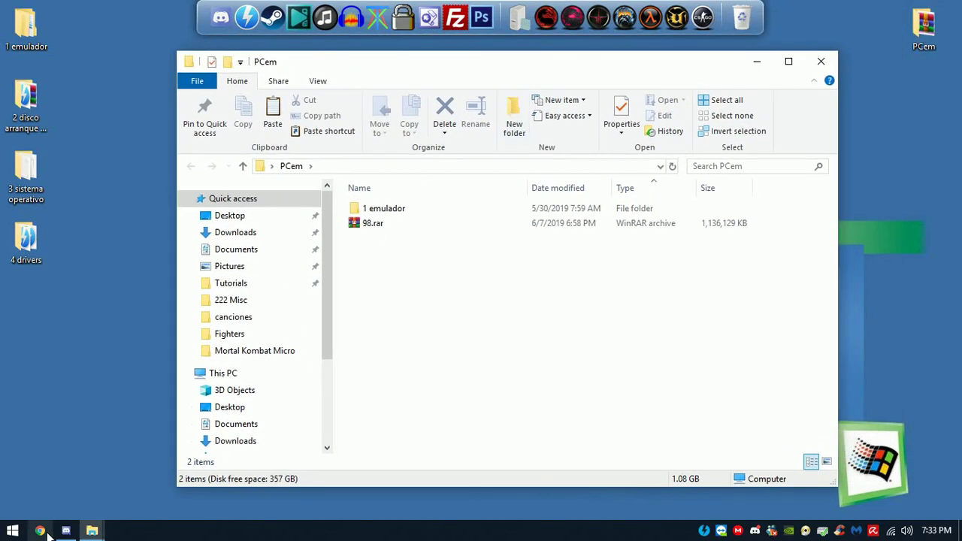
# Load pcem-emulator.co.uk in Chrome, then minimize the browser.
pyautogui.click(40, 530)
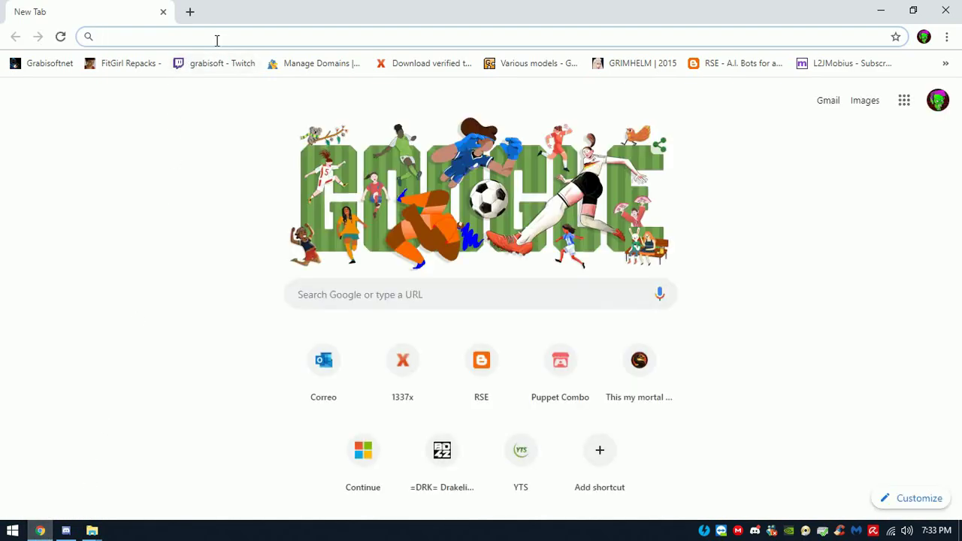
pyautogui.write('pc')
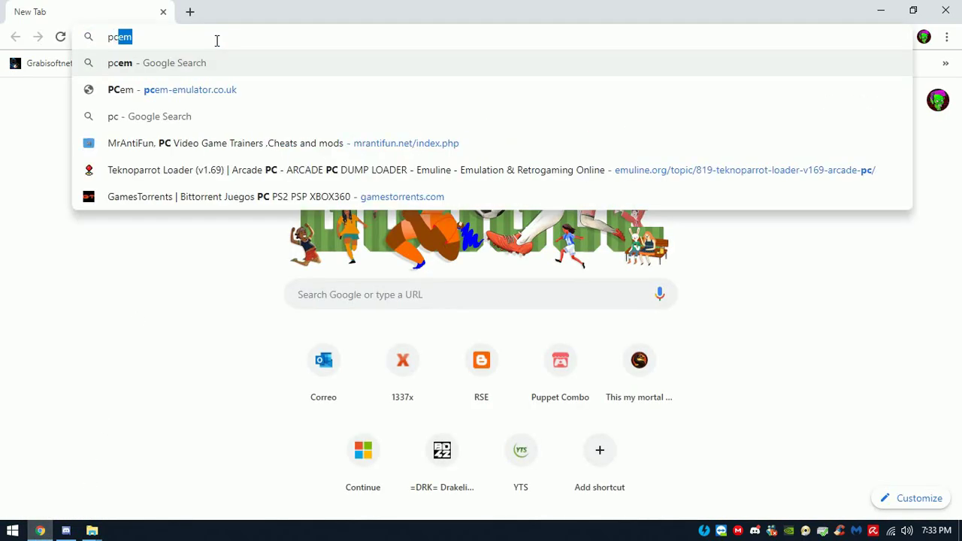
pyautogui.press('Down')
pyautogui.press('Return')
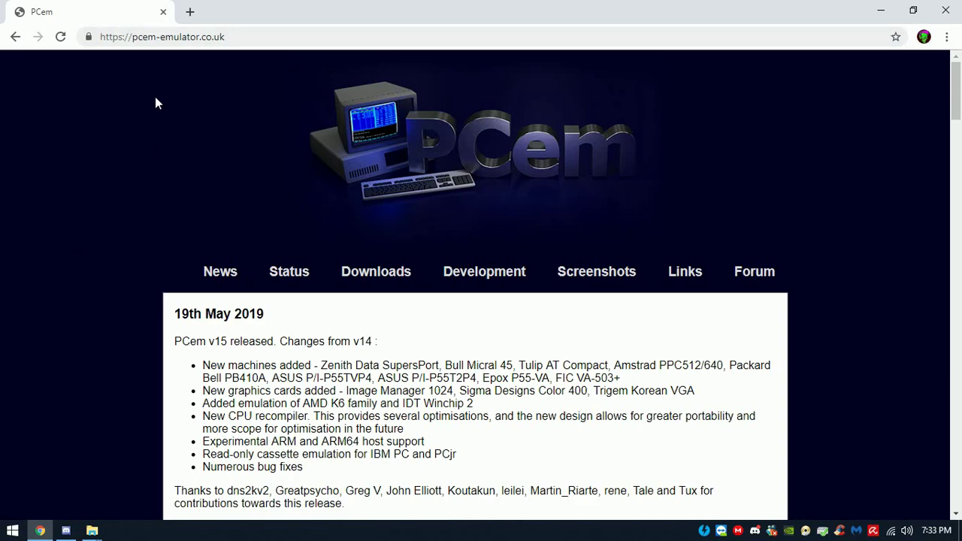
pyautogui.click(35, 532)
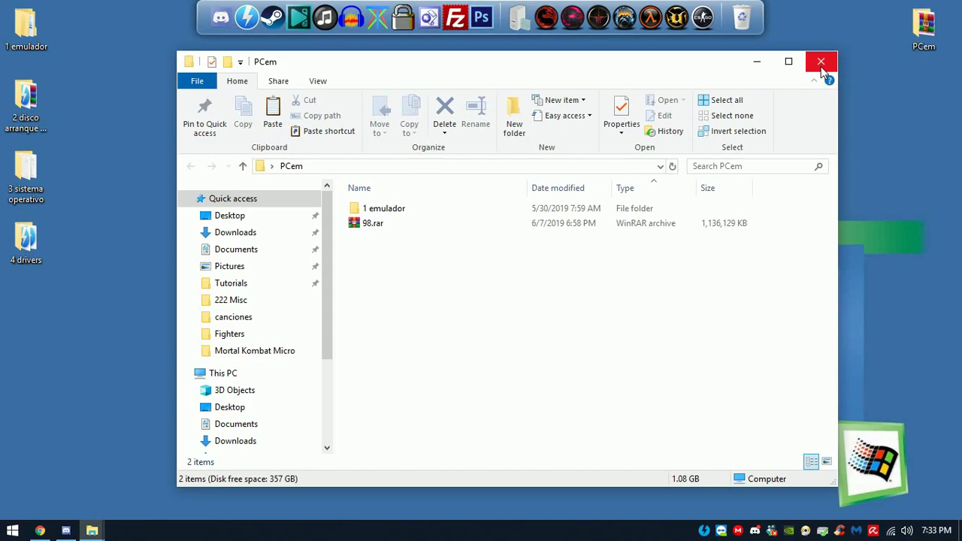
# Close the PCem folder window and restore Chrome on the PCem news page.
pyautogui.click(820, 64)
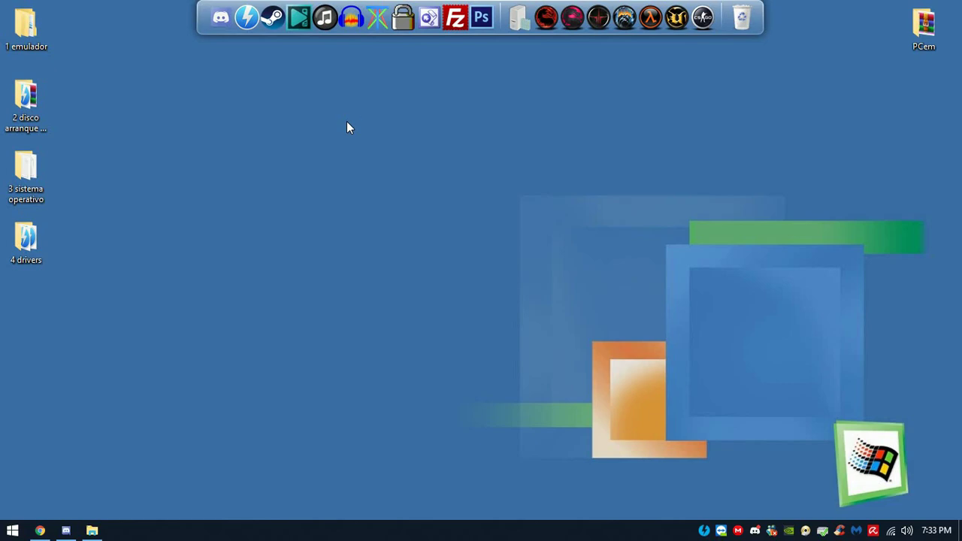
pyautogui.click(40, 531)
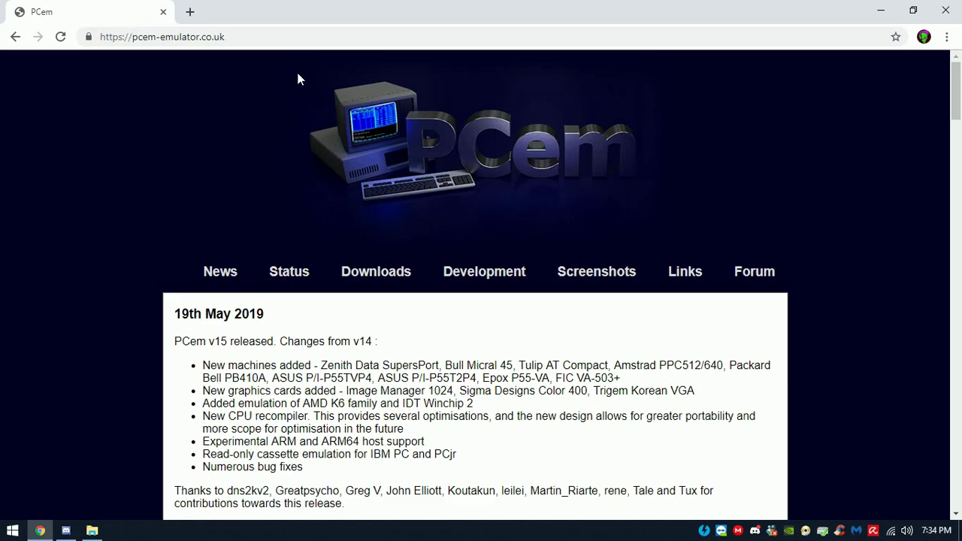
# Scroll the news page and highlight the PCem v15 release notes of 19th May 2019.
pyautogui.scroll(-3, 304, 169)
pyautogui.scroll(2, 181, 173)
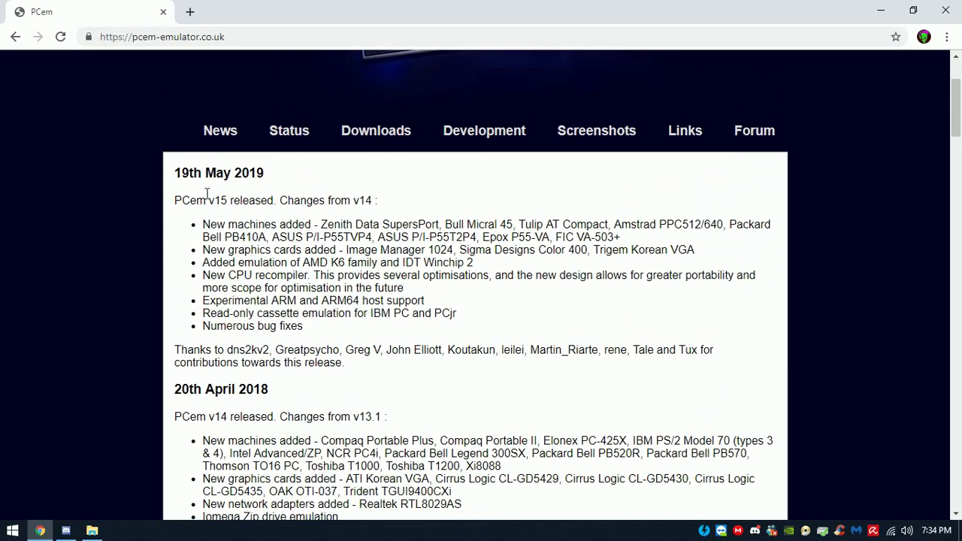
pyautogui.moveTo(180, 173); pyautogui.dragTo(376, 444)
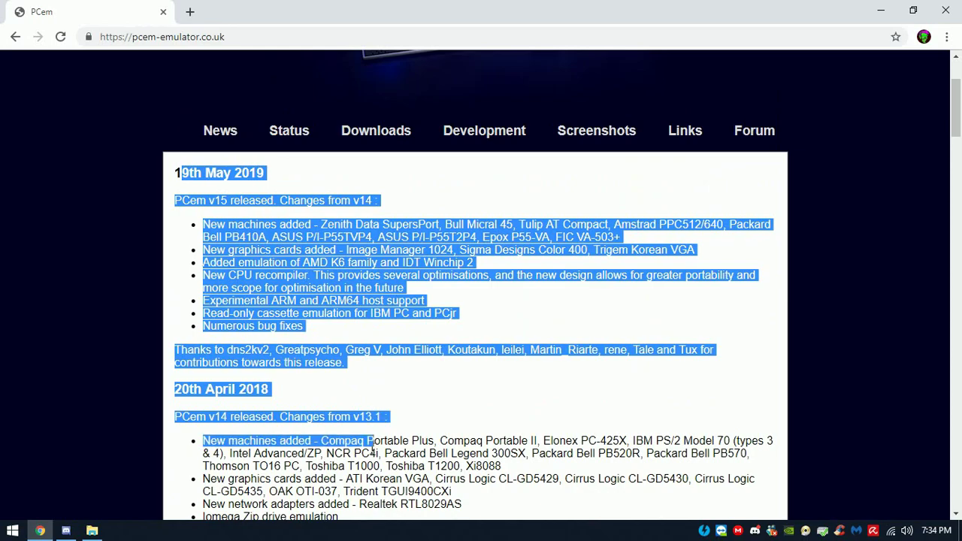
pyautogui.click(438, 442)
pyautogui.moveTo(438, 442); pyautogui.dragTo(196, 172)
pyautogui.click(284, 217)
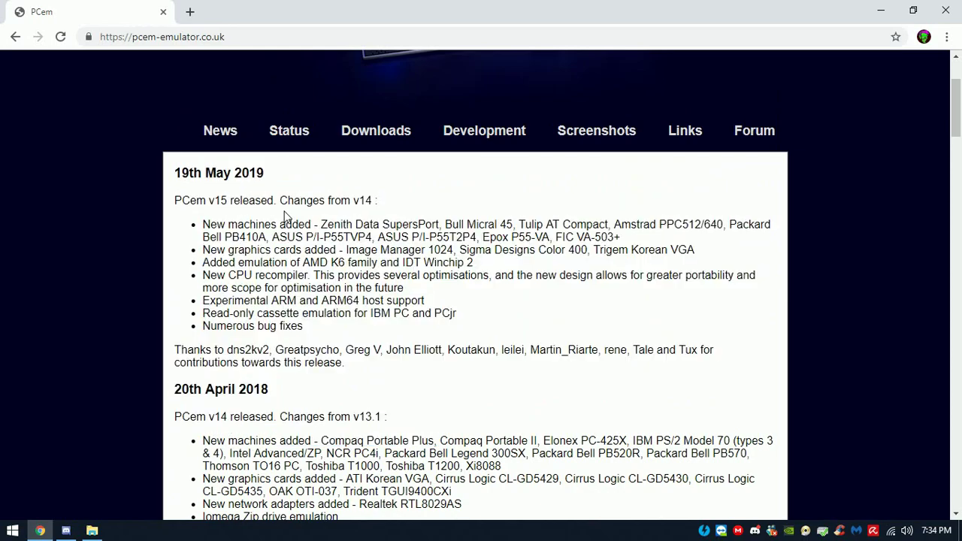
pyautogui.scroll(-7, 289, 225)
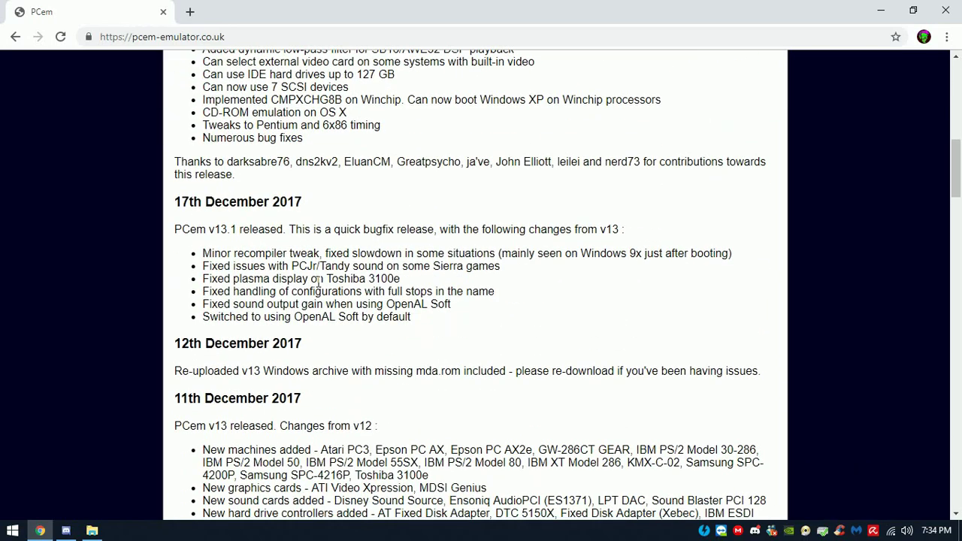
pyautogui.scroll(5, 319, 282)
pyautogui.scroll(4, 324, 292)
pyautogui.scroll(-3, 286, 311)
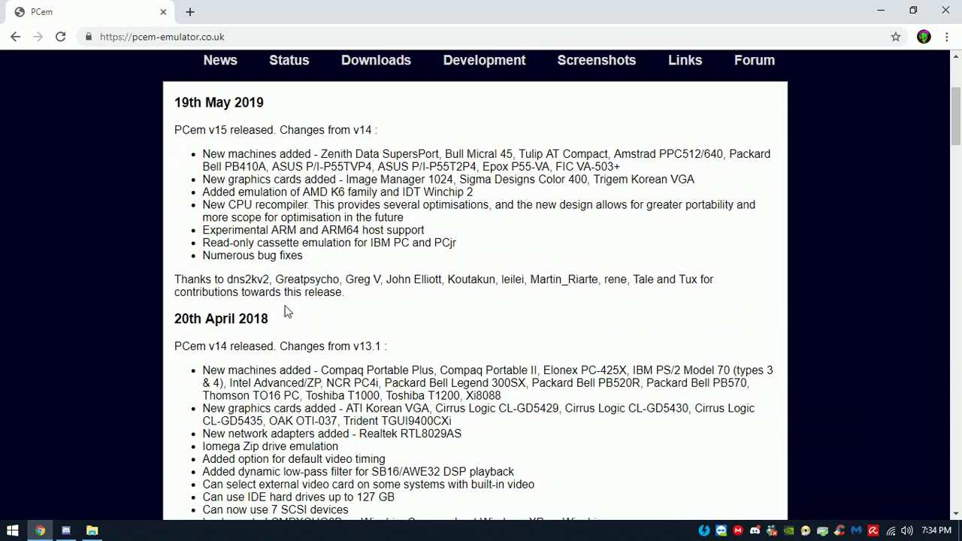
# Highlight the 19th May 2019 heading, version 15, and the April 2018 PCem v14 release.
pyautogui.moveTo(276, 326); pyautogui.dragTo(226, 320)
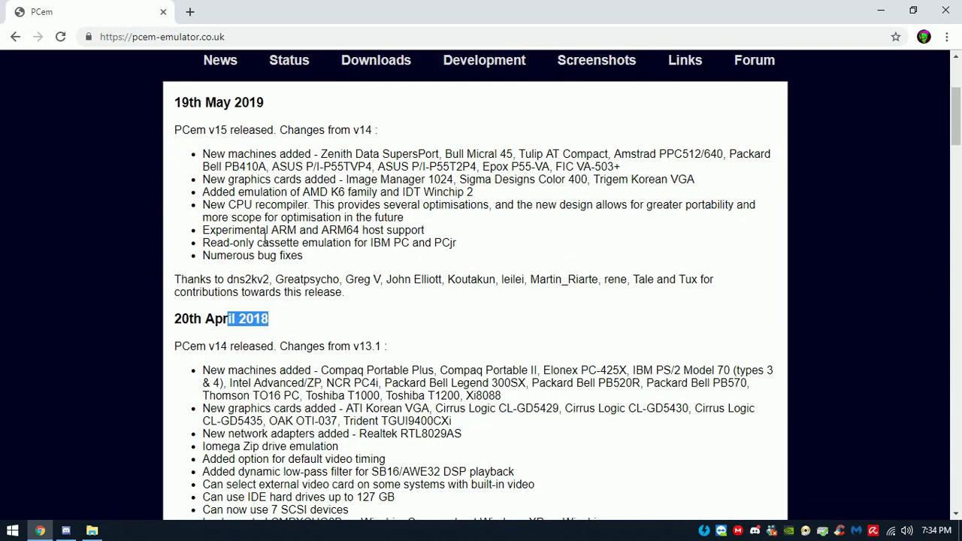
pyautogui.click(265, 200)
pyautogui.moveTo(175, 97); pyautogui.dragTo(271, 114)
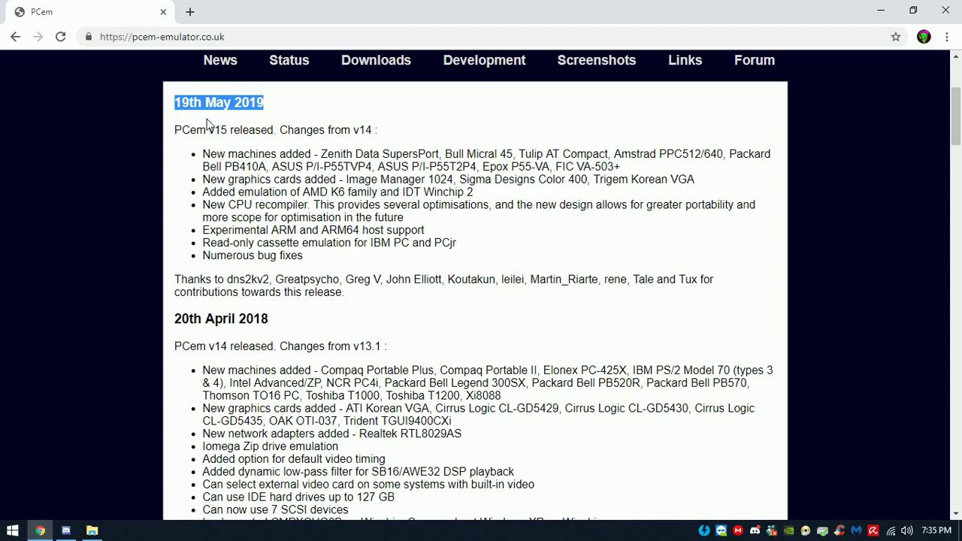
pyautogui.moveTo(214, 129); pyautogui.dragTo(228, 132)
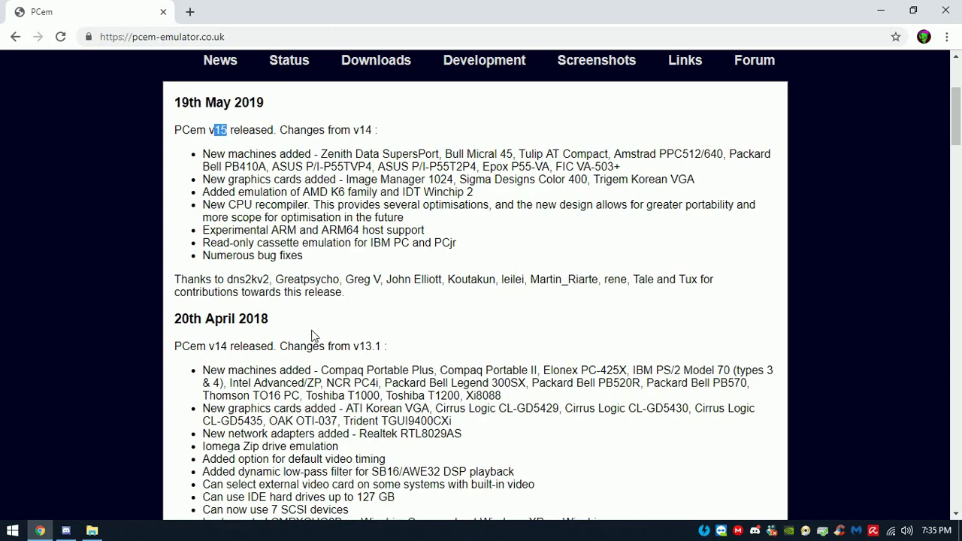
pyautogui.click(245, 340)
pyautogui.moveTo(217, 321); pyautogui.dragTo(273, 346)
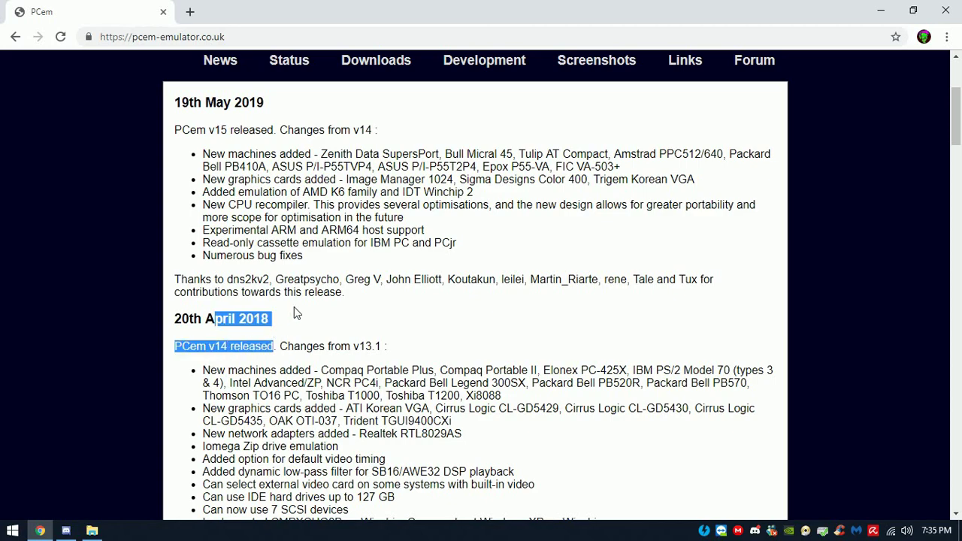
pyautogui.scroll(-4, 294, 308)
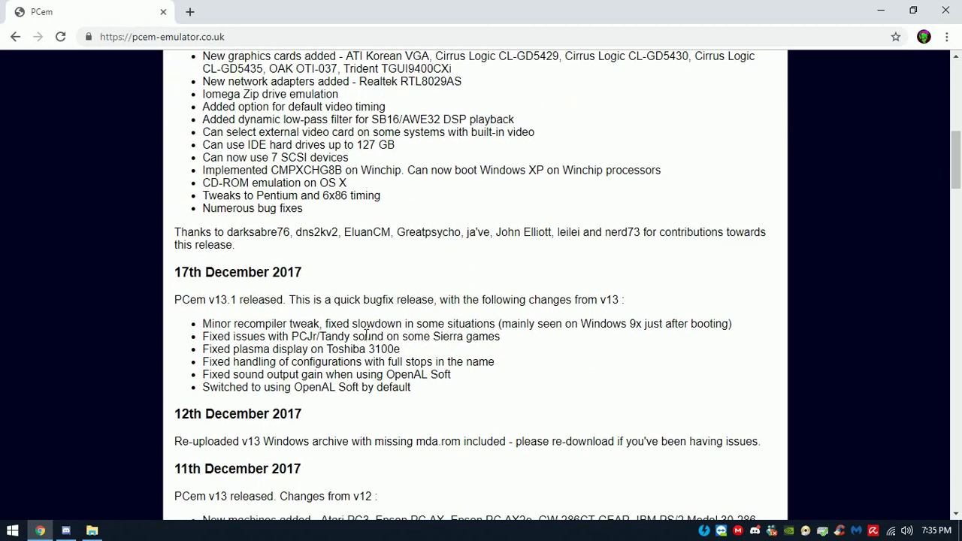
pyautogui.scroll(2, 367, 334)
pyautogui.scroll(2, 366, 335)
pyautogui.scroll(2, 373, 342)
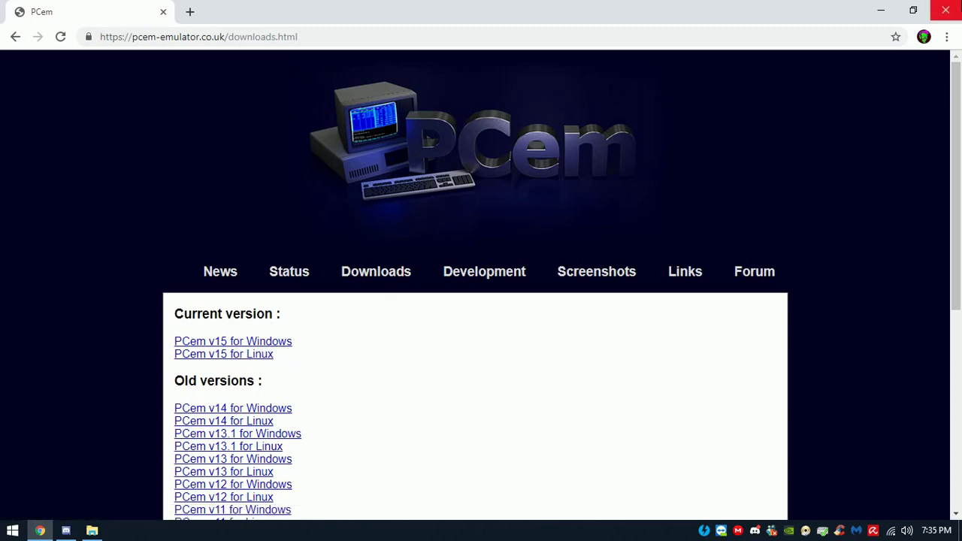
# Close Chrome and browse into 1 emulador > PCemV15Win > roms.
pyautogui.click(946, 9)
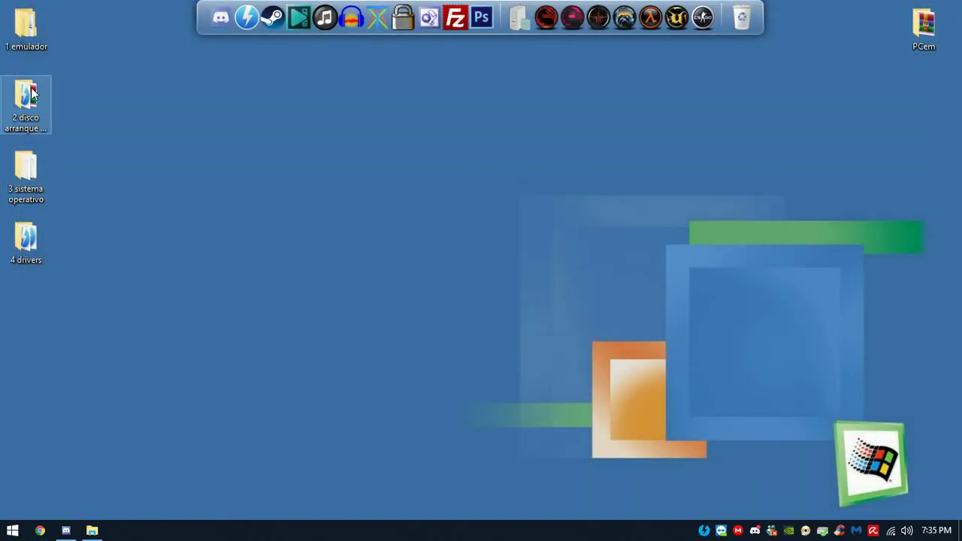
pyautogui.doubleClick(30, 46)
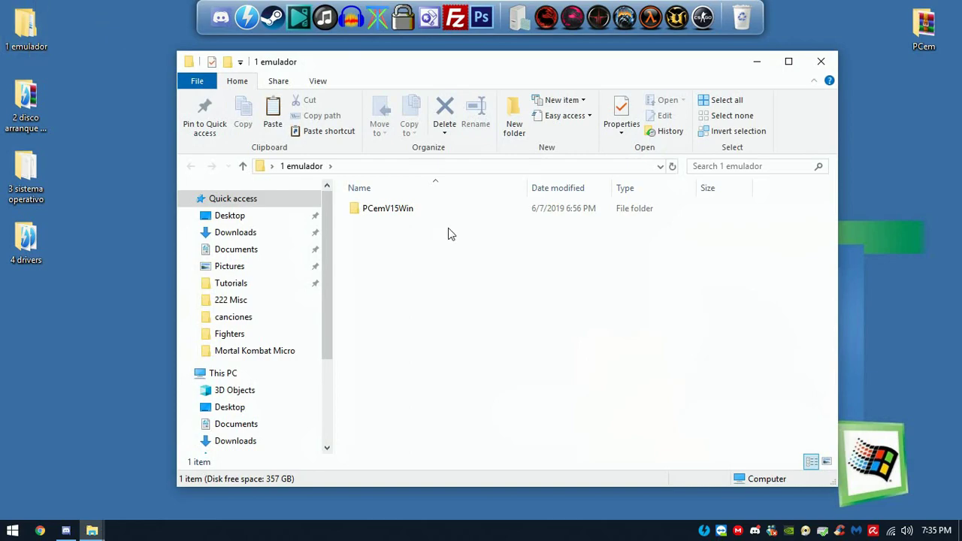
pyautogui.doubleClick(414, 213)
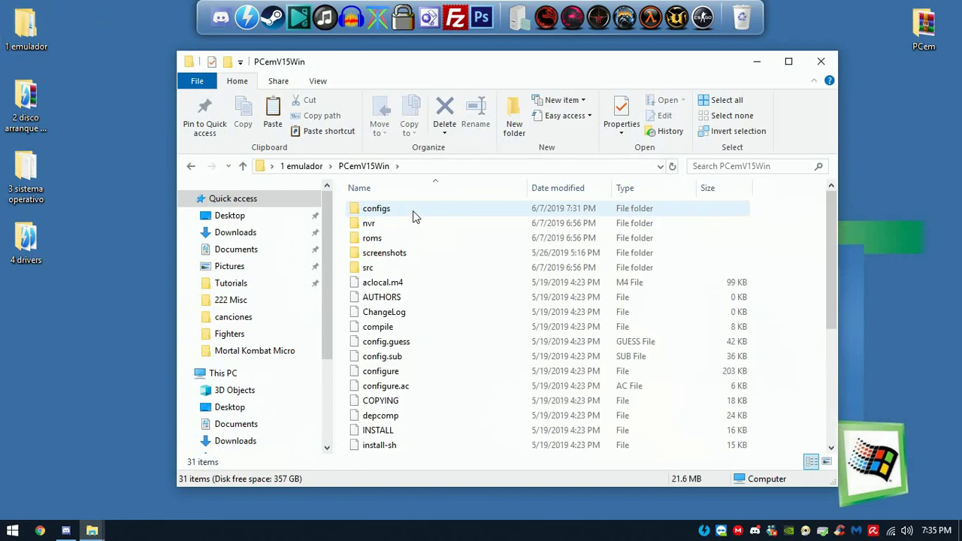
pyautogui.click(414, 239)
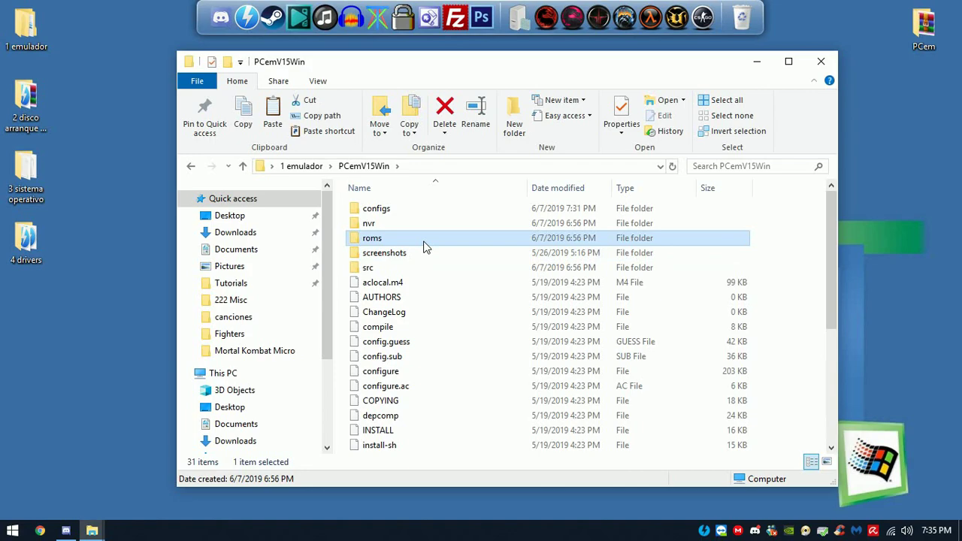
pyautogui.doubleClick(423, 242)
# Inspect the ami386dx and ami286 ROM folders, then maximize Explorer and select all ROM folders.
pyautogui.scroll(-5, 474, 270)
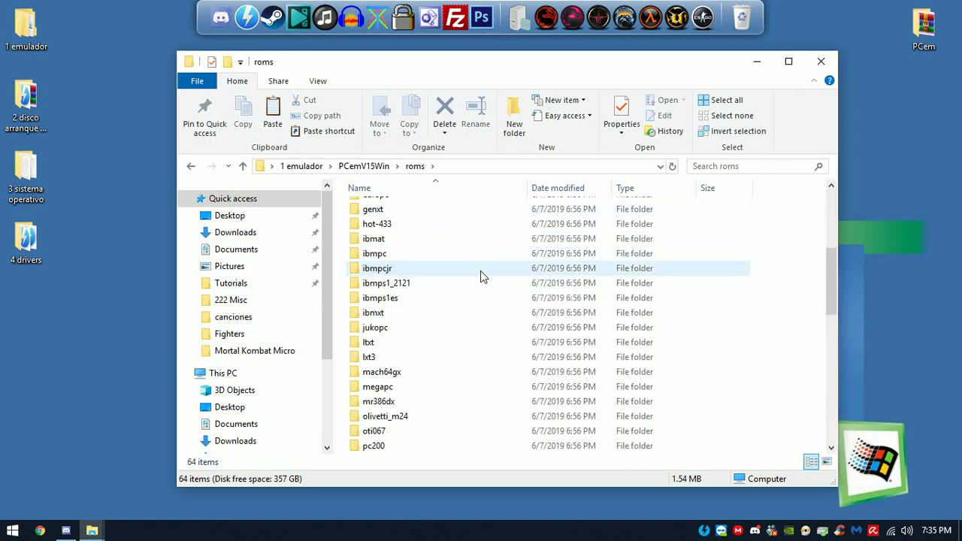
pyautogui.scroll(3, 480, 277)
pyautogui.scroll(2, 480, 276)
pyautogui.doubleClick(480, 277)
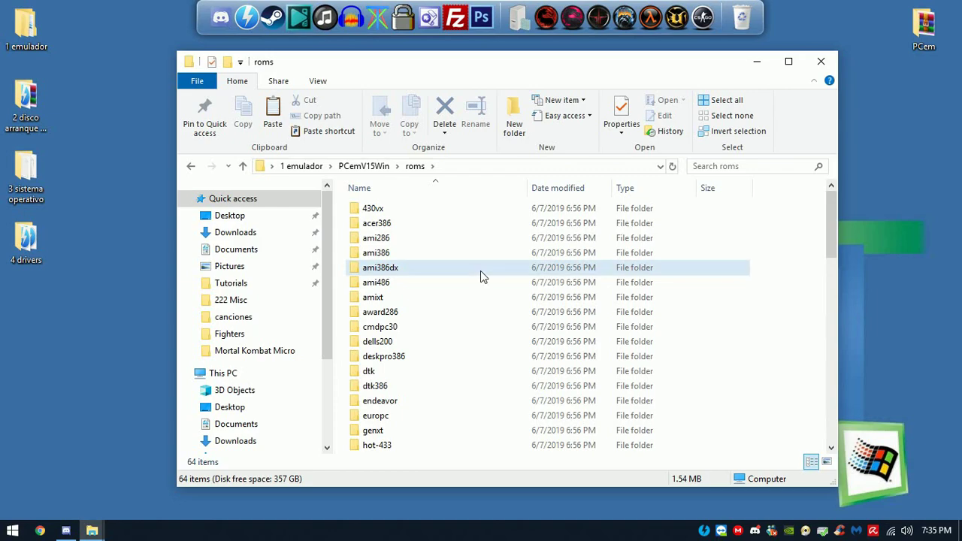
pyautogui.press('BackSpace')
pyautogui.doubleClick(421, 239)
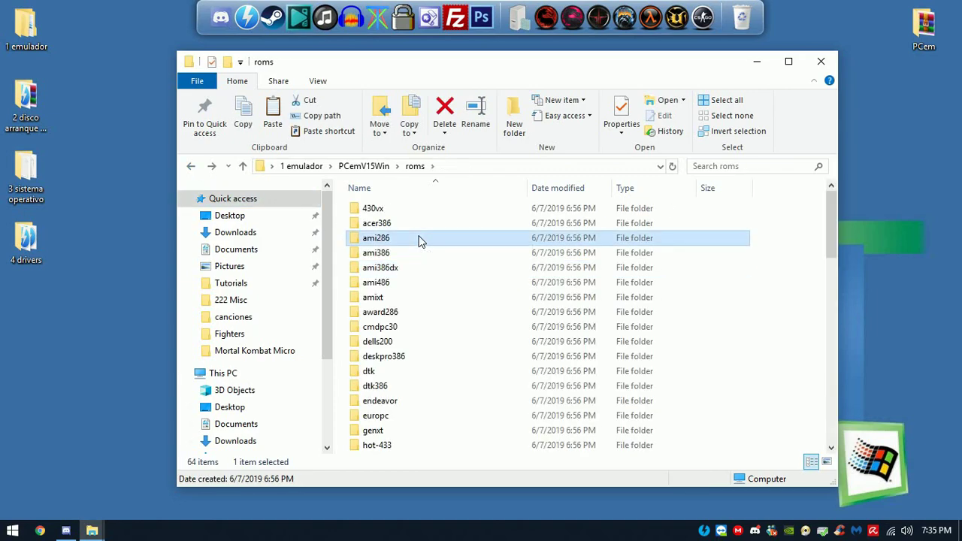
pyautogui.click(192, 166)
pyautogui.doubleClick(452, 63)
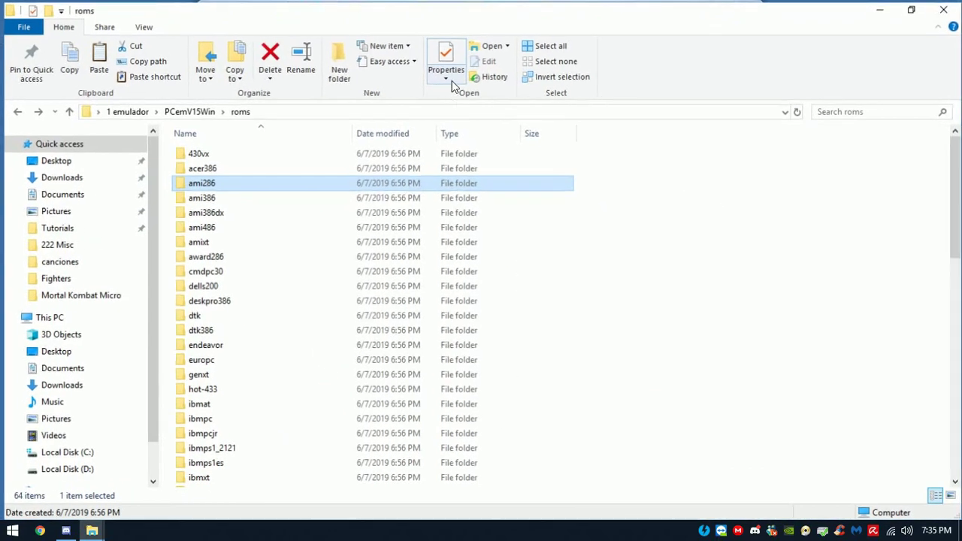
pyautogui.moveTo(607, 151); pyautogui.dragTo(426, 511)
pyautogui.scroll(14, 644, 354)
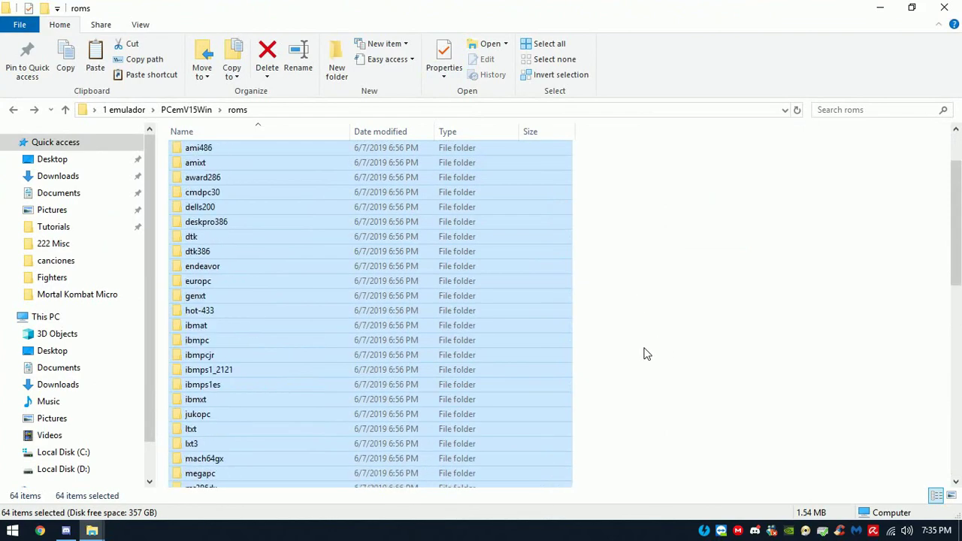
# Return to the PCemV15Win folder and launch PCem.exe.
pyautogui.click(13, 110)
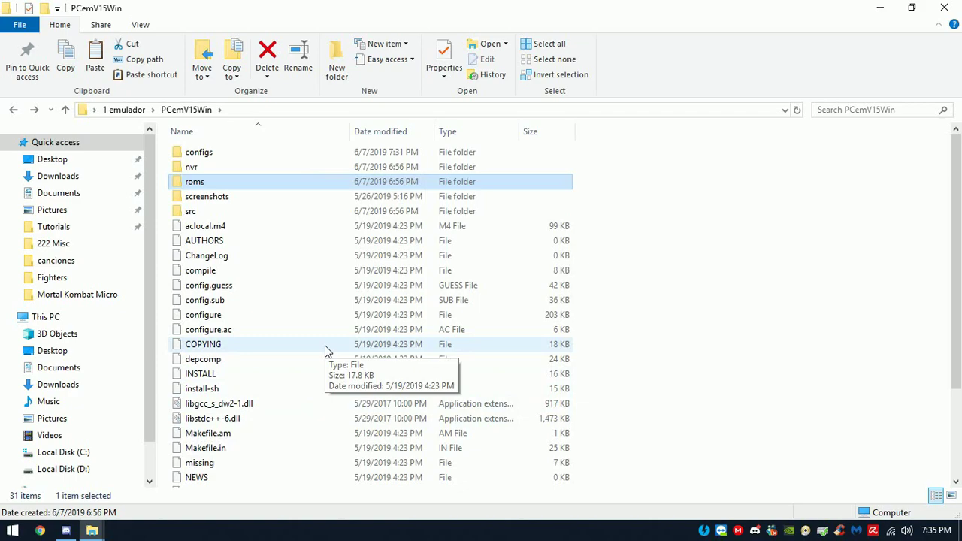
pyautogui.doubleClick(263, 187)
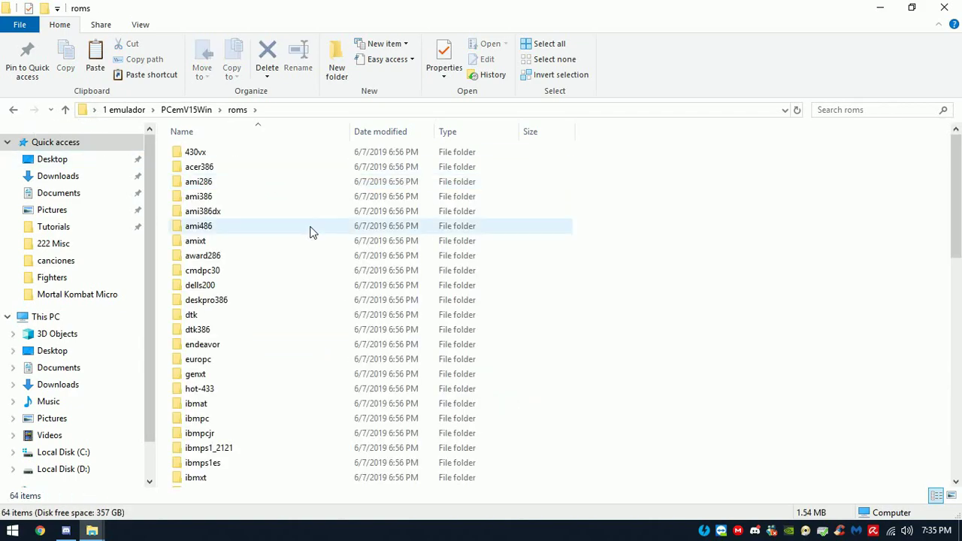
pyautogui.click(13, 110)
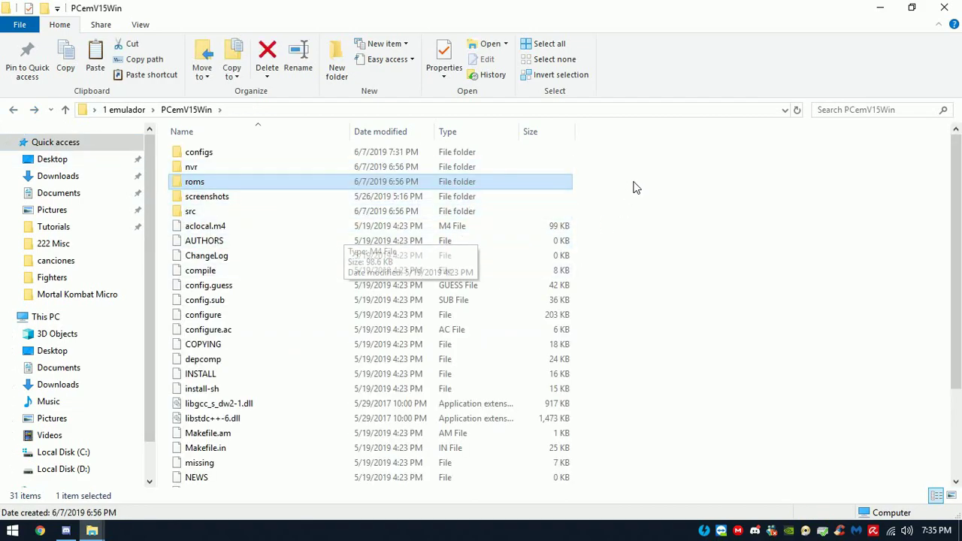
pyautogui.moveTo(633, 187); pyautogui.dragTo(636, 487)
pyautogui.click(674, 392)
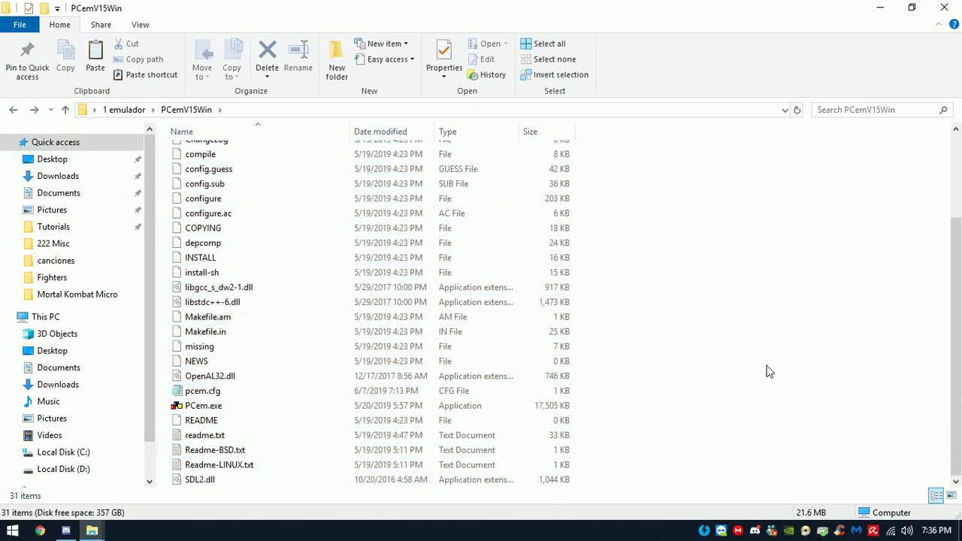
pyautogui.click(356, 407)
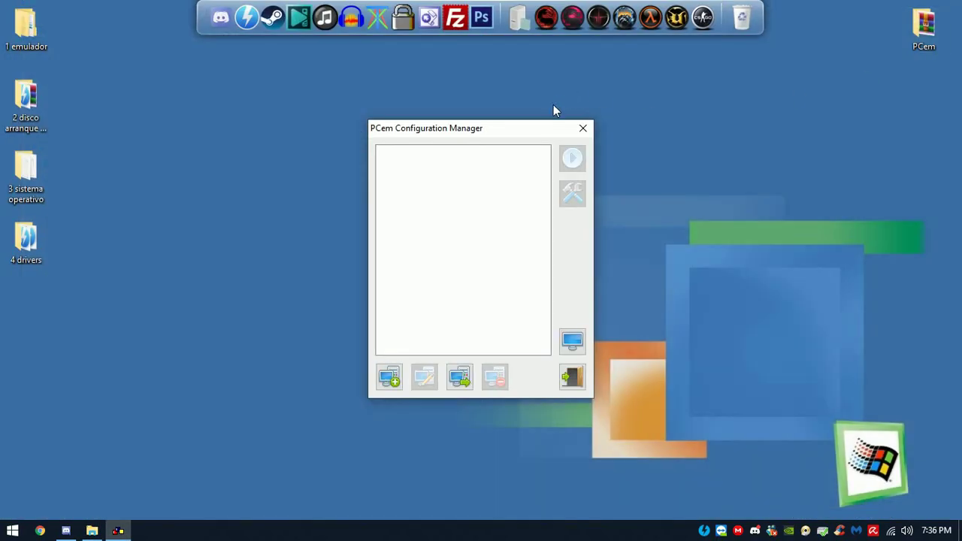
pyautogui.moveTo(490, 128); pyautogui.dragTo(417, 121)
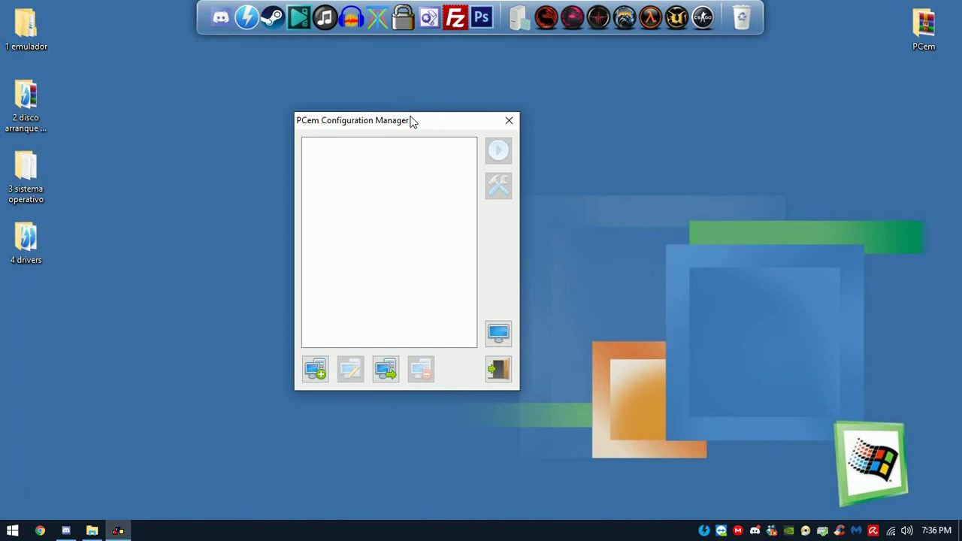
pyautogui.moveTo(411, 122); pyautogui.dragTo(415, 122)
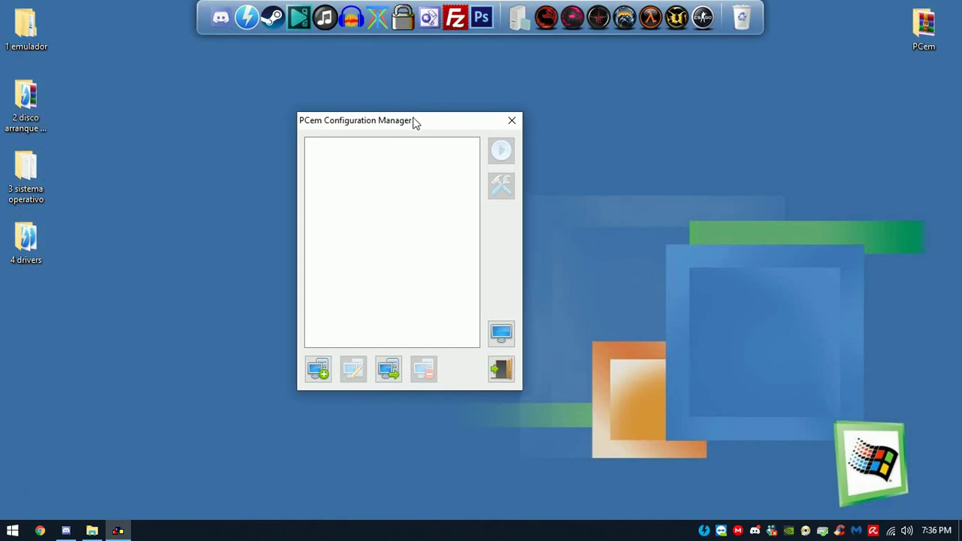
# Add a new machine config named 98, opening its default AMI XT clone settings.
pyautogui.click(323, 365)
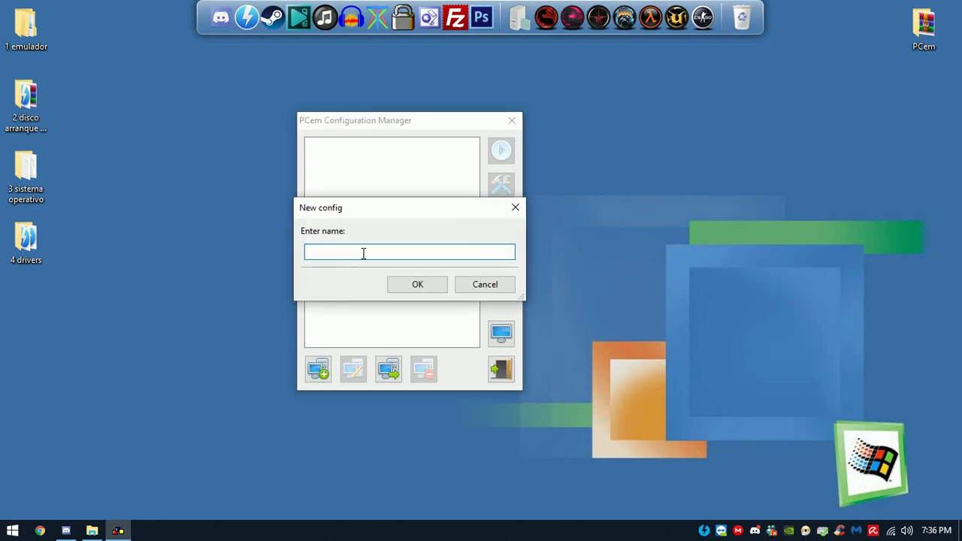
pyautogui.write('98')
pyautogui.press('Return')
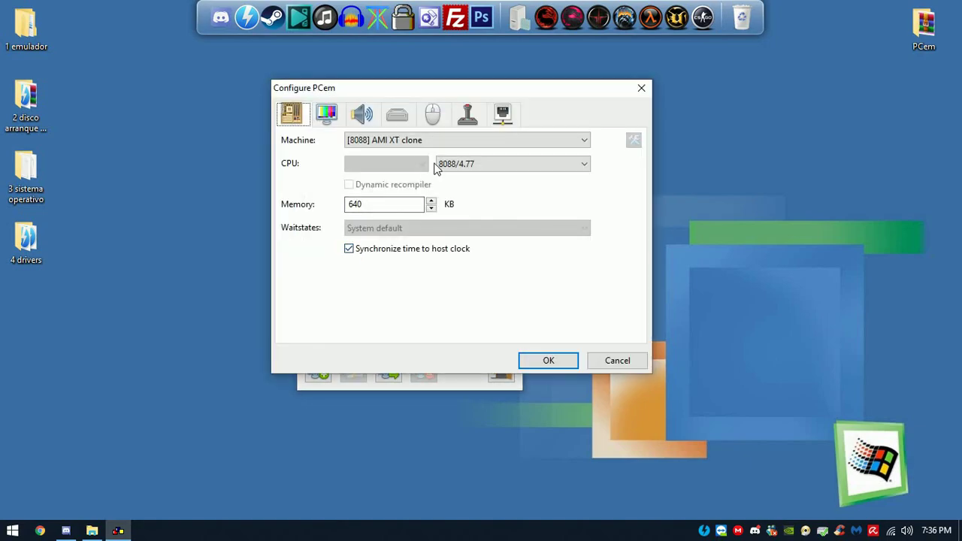
# Set the machine to [Socket 7] Shuttle HOT-557 with an Intel Pentium MMX 233 CPU.
pyautogui.click(416, 142)
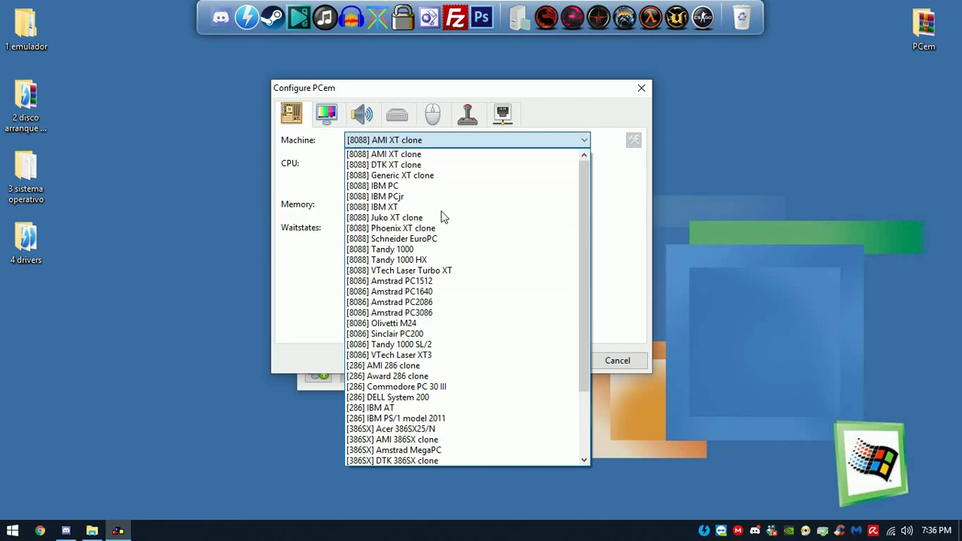
pyautogui.scroll(-1, 458, 361)
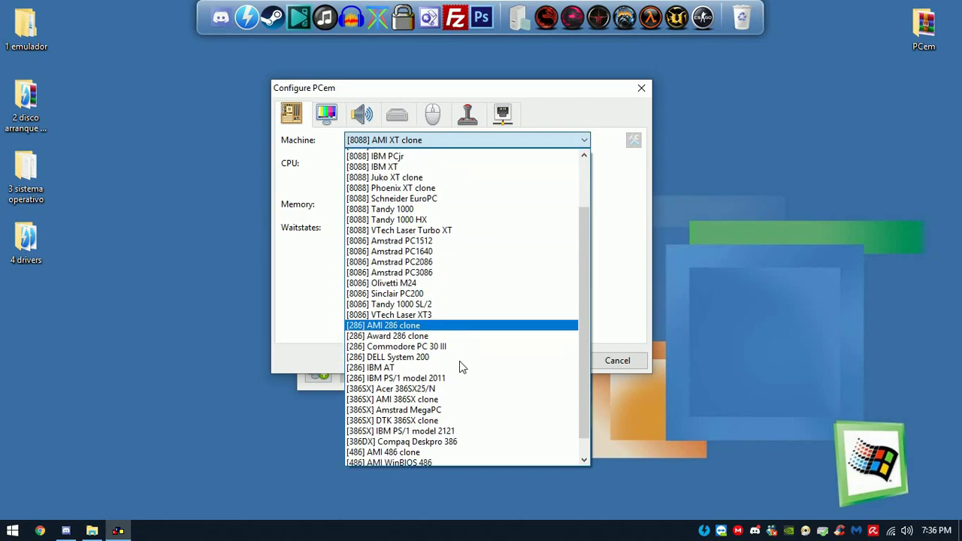
pyautogui.scroll(-1, 459, 360)
pyautogui.click(424, 460)
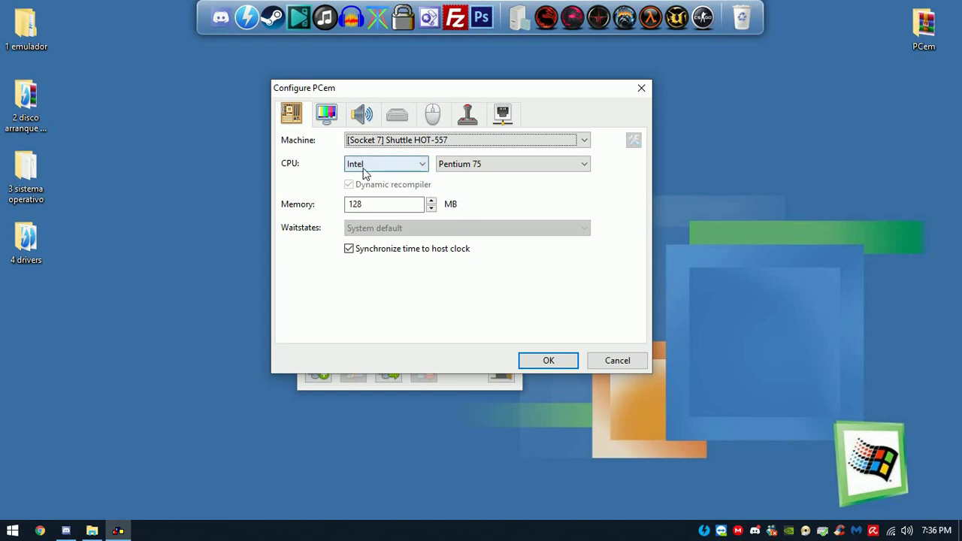
pyautogui.click(460, 166)
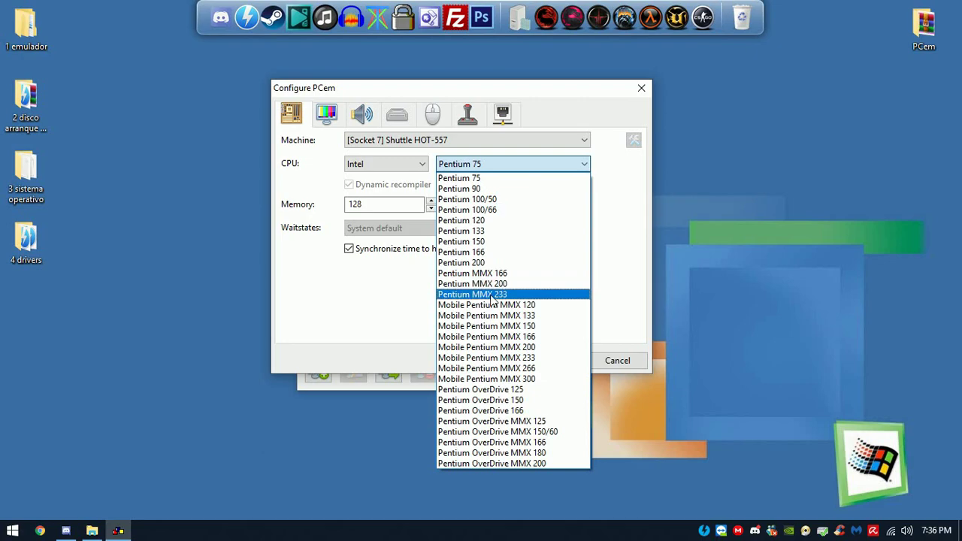
pyautogui.click(493, 295)
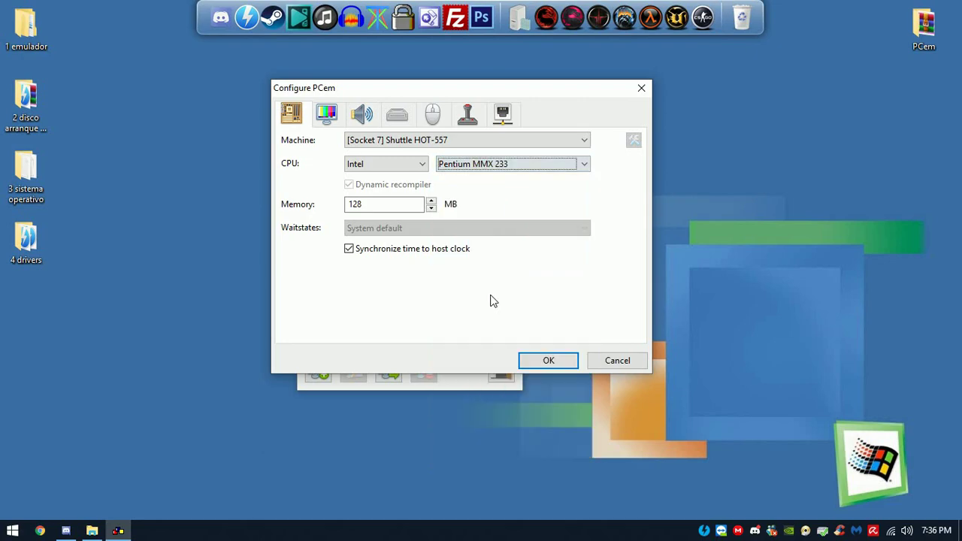
# Leave memory at 128 MB after nudging the value down and back up.
pyautogui.doubleClick(385, 205)
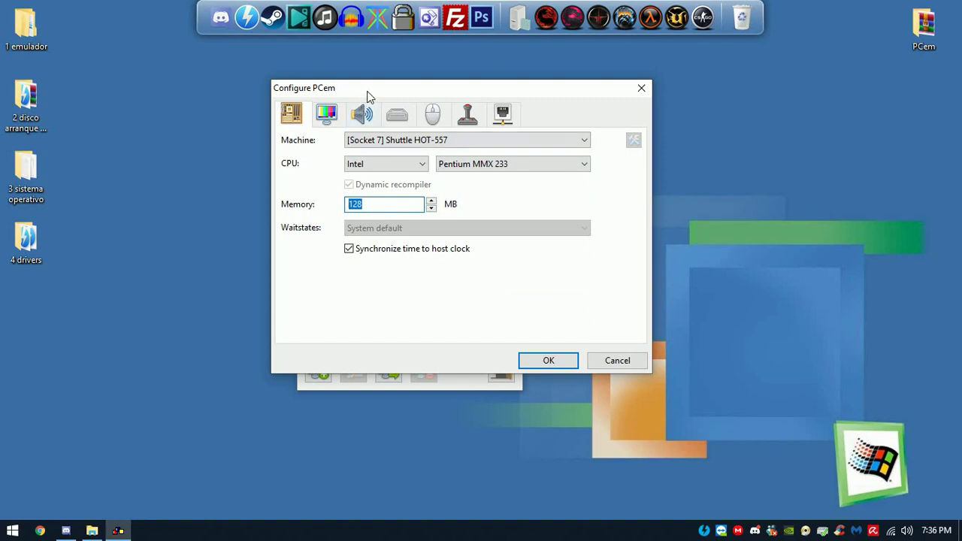
pyautogui.moveTo(371, 90); pyautogui.dragTo(352, 113)
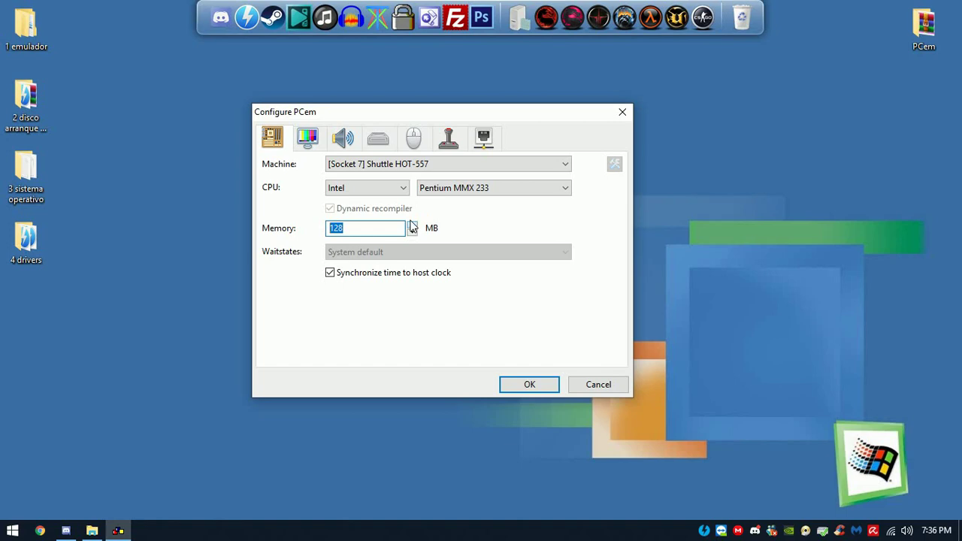
pyautogui.click(413, 234)
pyautogui.click(412, 234)
pyautogui.click(413, 234)
pyautogui.click(412, 234)
pyautogui.click(413, 233)
pyautogui.click(413, 228)
pyautogui.click(412, 228)
pyautogui.click(412, 228)
pyautogui.click(413, 228)
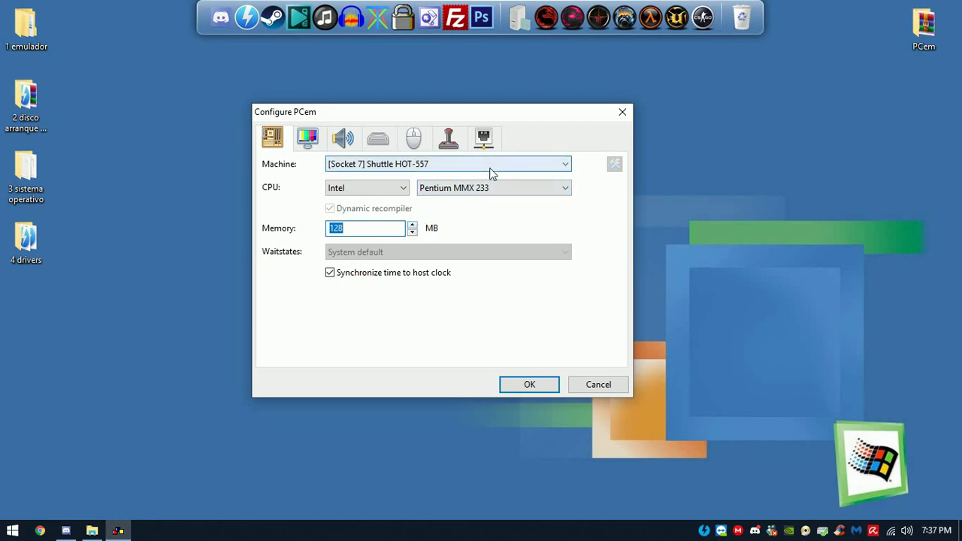
pyautogui.moveTo(444, 115)
pyautogui.mouseDown()
pyautogui.moveTo(481, 121)
pyautogui.moveTo(460, 112)
pyautogui.mouseUp()
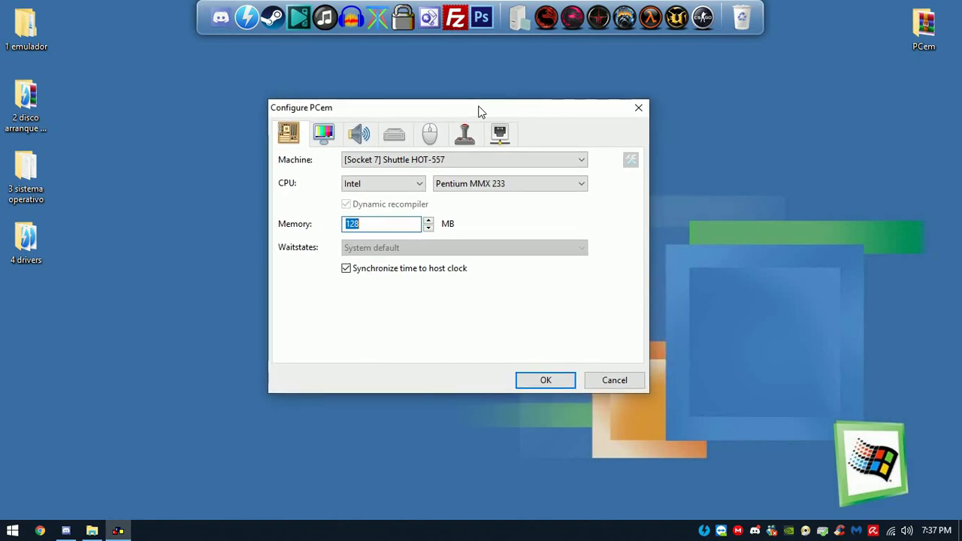
# Choose the S3 ViRGE/DX video card and enable Voodoo Graphics.
pyautogui.click(324, 133)
pyautogui.click(345, 164)
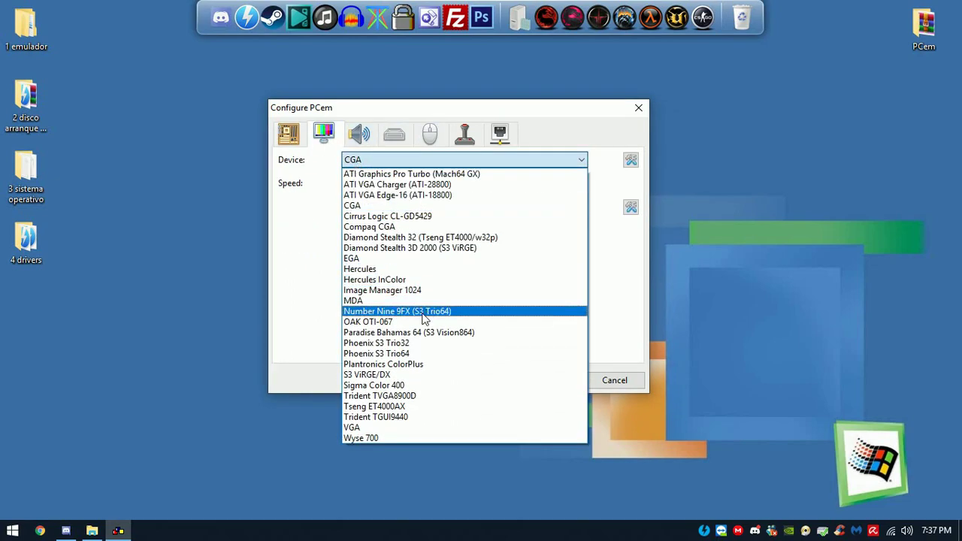
pyautogui.click(384, 376)
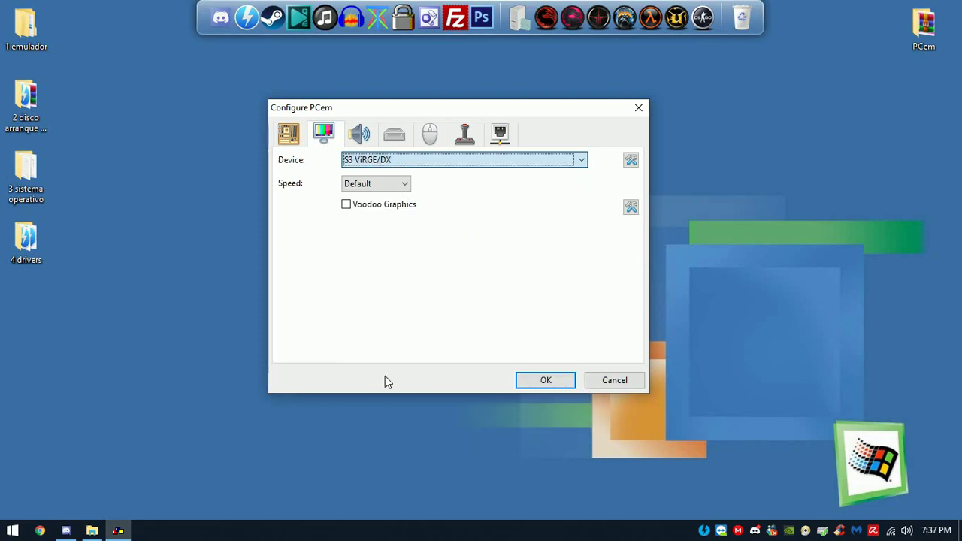
pyautogui.click(346, 206)
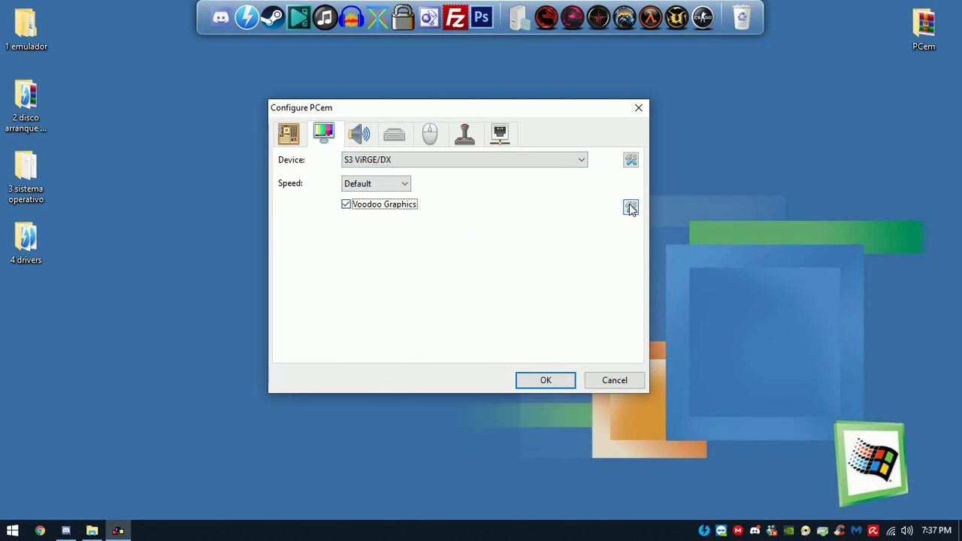
# Configure the Voodoo as Voodoo 2 with 4 MB framebuffer and 4 MB texture memory.
pyautogui.click(630, 206)
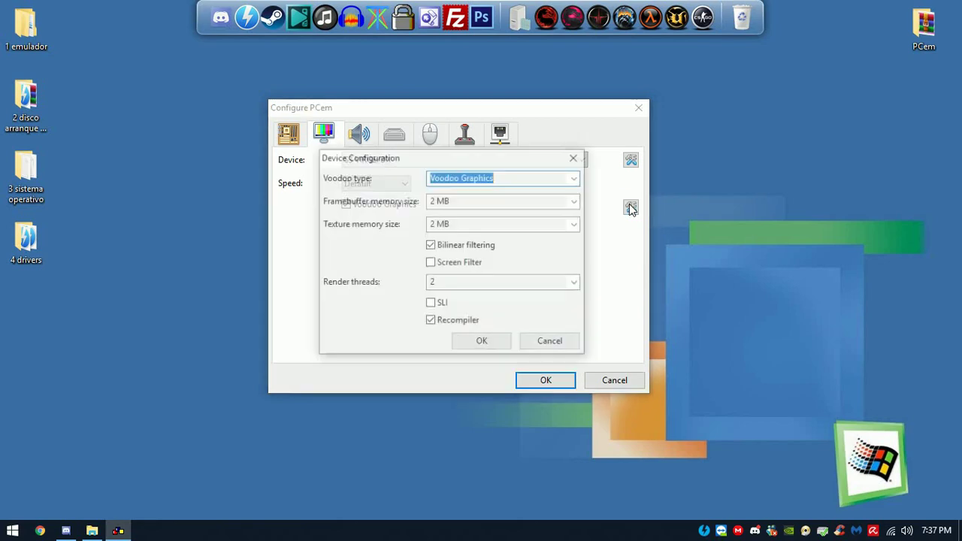
pyautogui.click(579, 181)
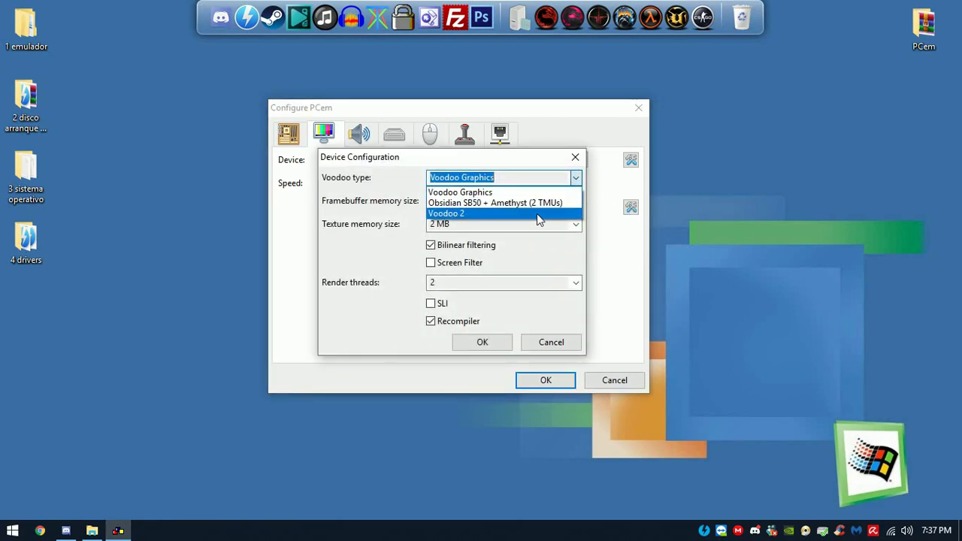
pyautogui.click(536, 213)
pyautogui.click(575, 200)
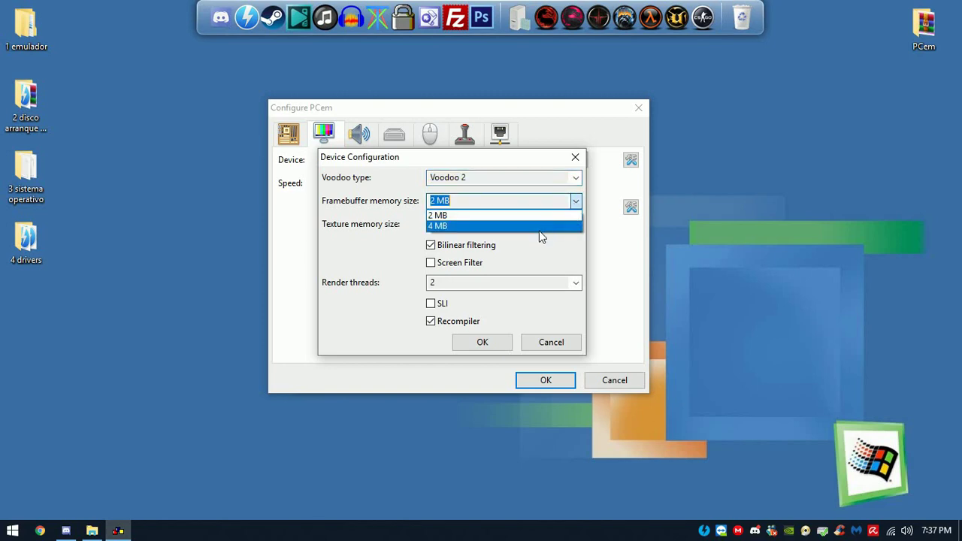
pyautogui.click(546, 226)
pyautogui.click(574, 224)
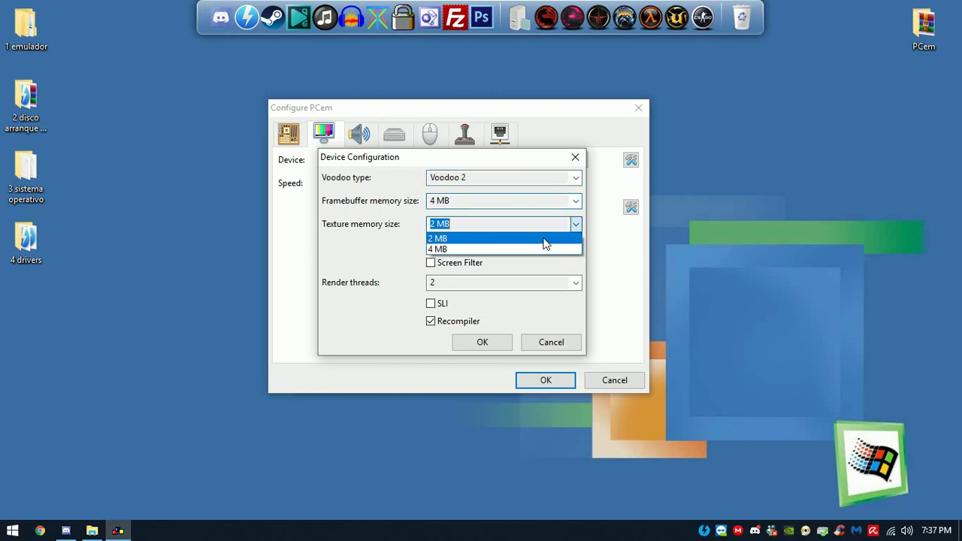
pyautogui.click(546, 248)
pyautogui.click(481, 343)
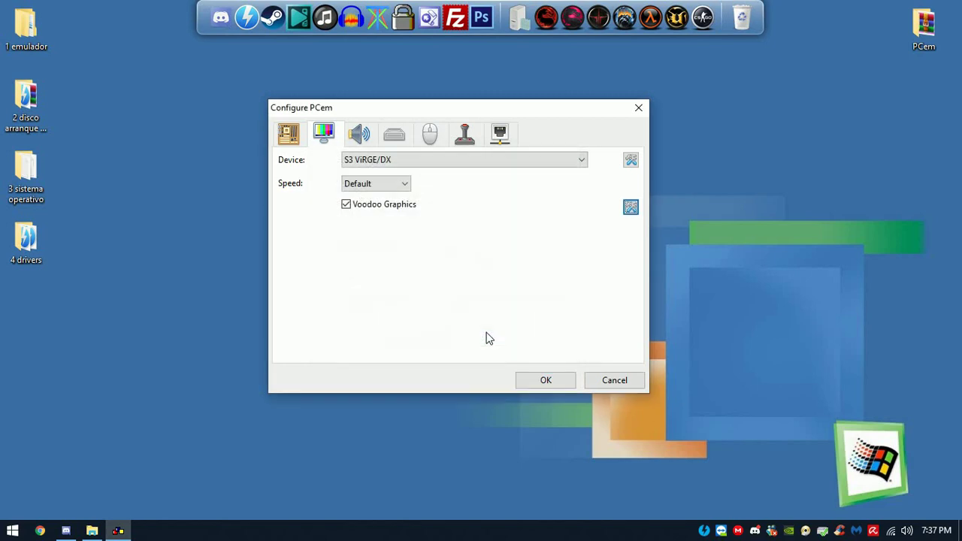
pyautogui.click(361, 136)
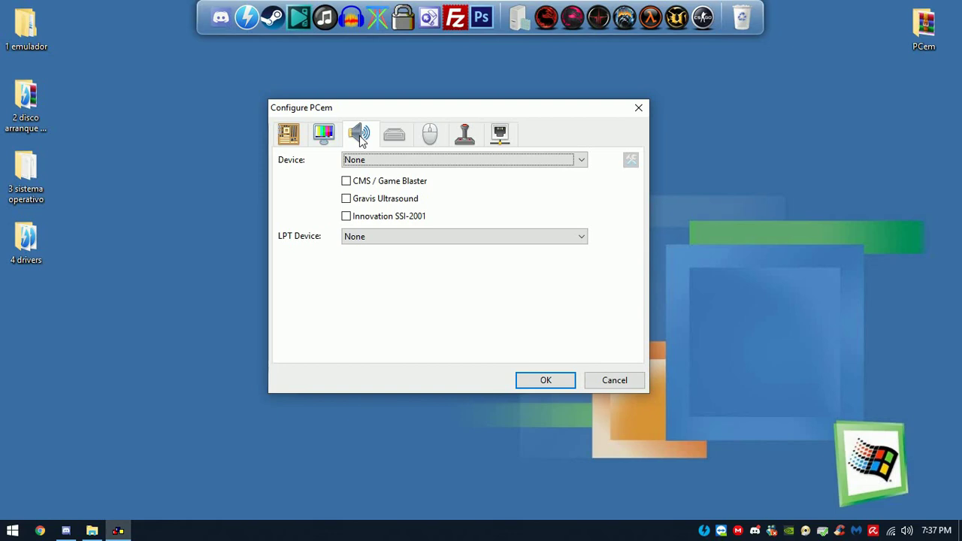
# Choose Sound Blaster 16 as config 98's sound device.
pyautogui.moveTo(433, 115); pyautogui.dragTo(432, 120)
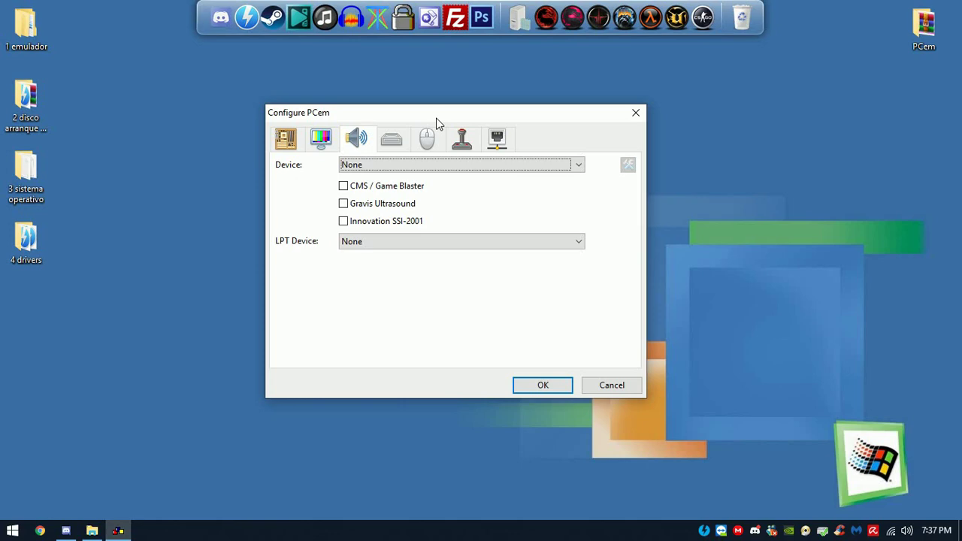
pyautogui.click(419, 162)
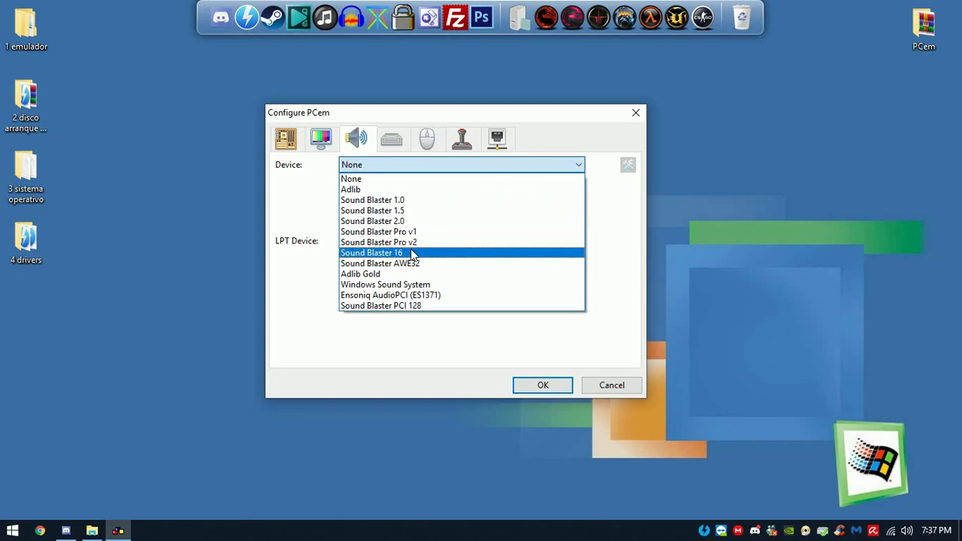
pyautogui.click(412, 254)
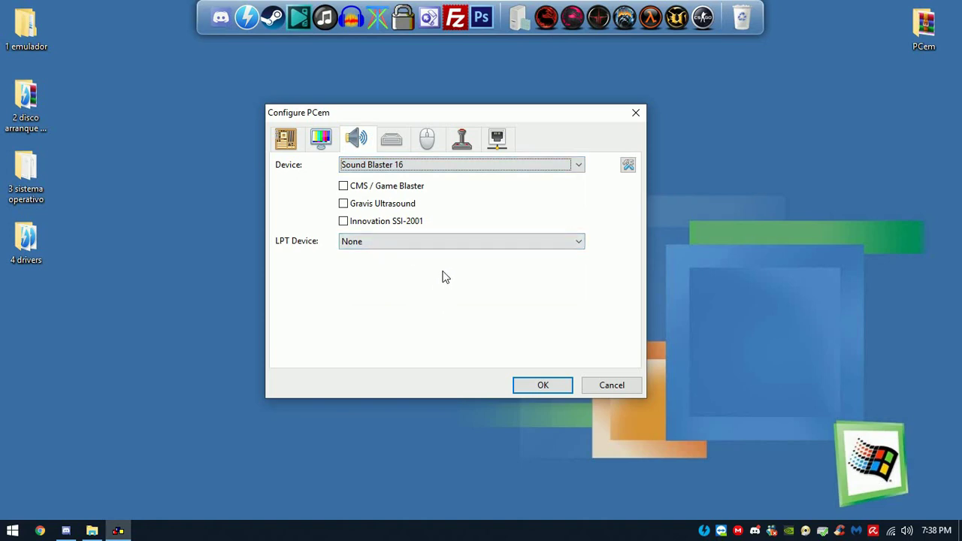
pyautogui.click(393, 139)
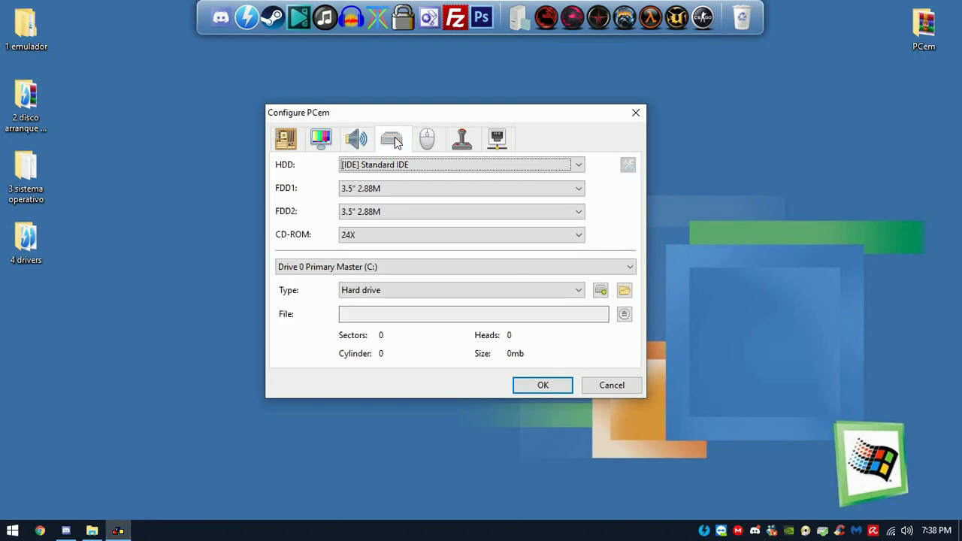
# Set FDD1 to 3.5" 1.44M and FDD2 to None, then begin a new hard disk.
pyautogui.click(393, 189)
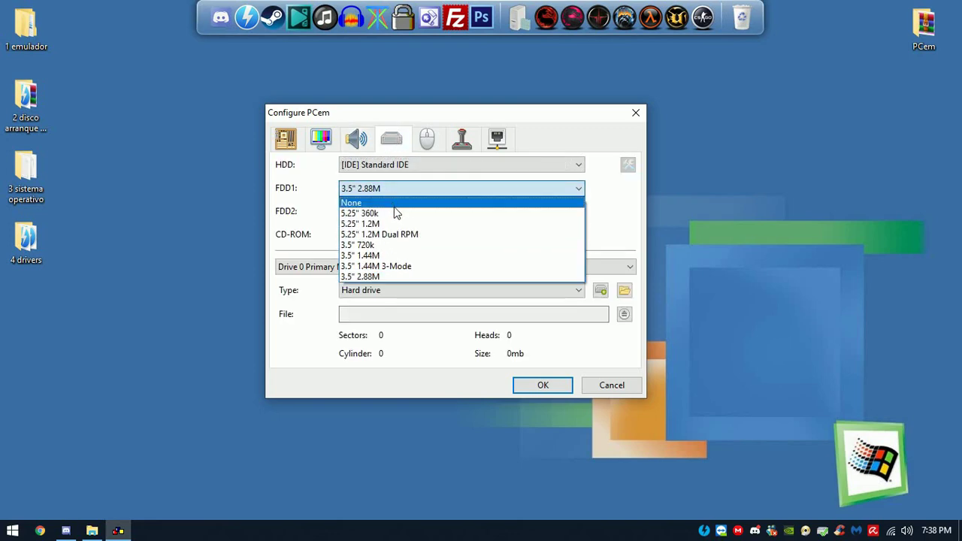
pyautogui.click(390, 257)
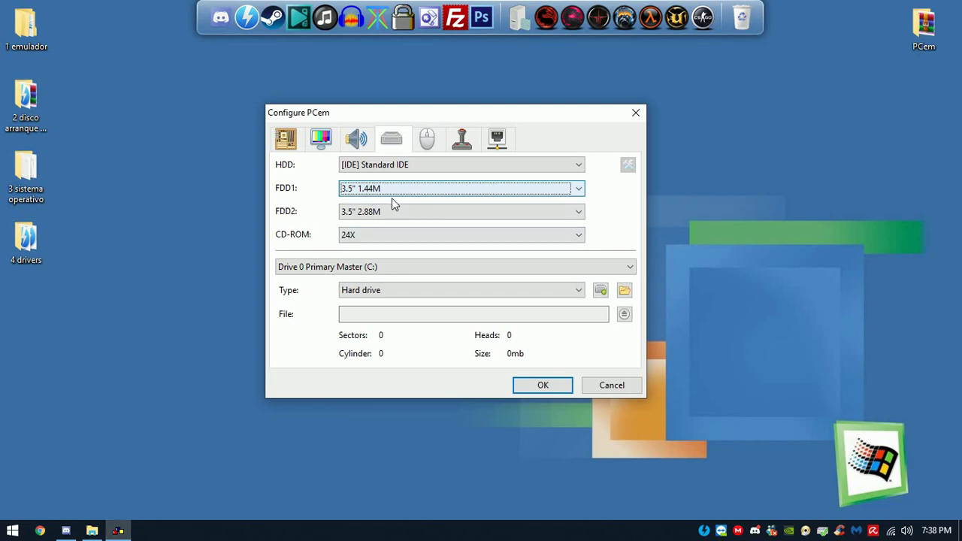
pyautogui.click(414, 211)
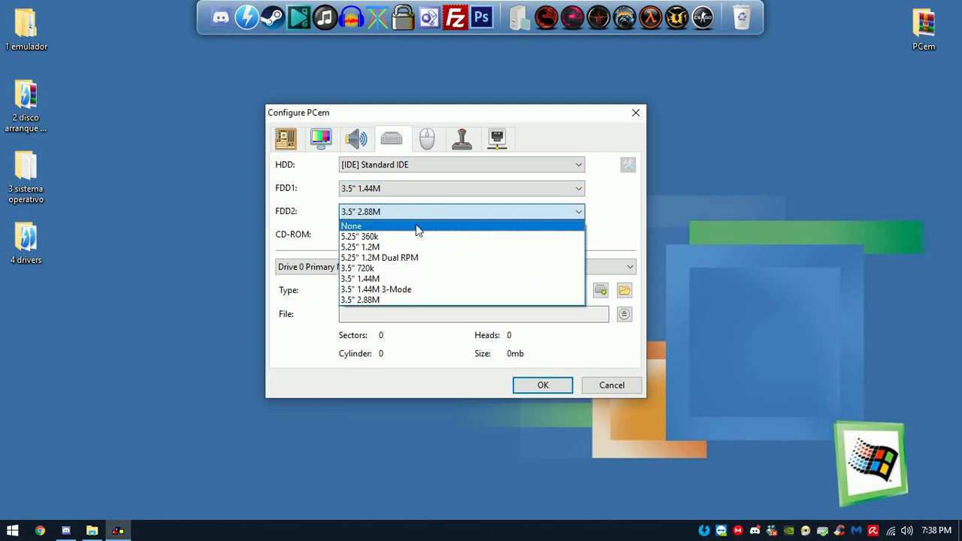
pyautogui.click(416, 227)
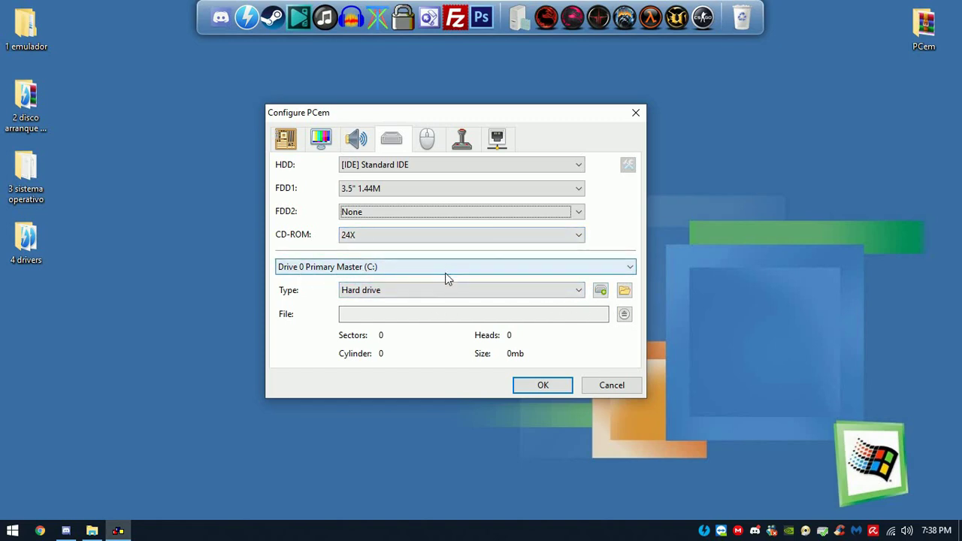
pyautogui.click(599, 292)
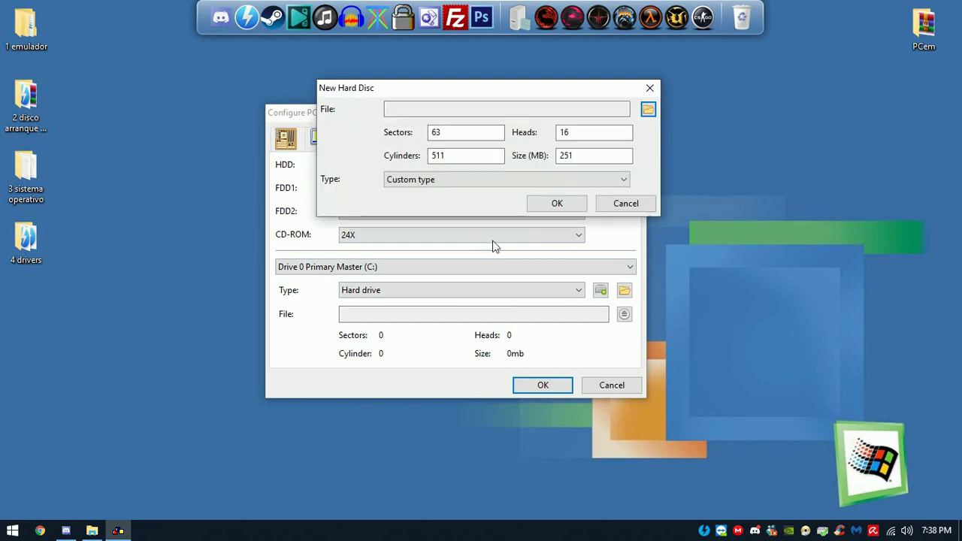
# Create a 2000 MB image 98os.img in Desktop > PCem as Primary Master.
pyautogui.click(648, 109)
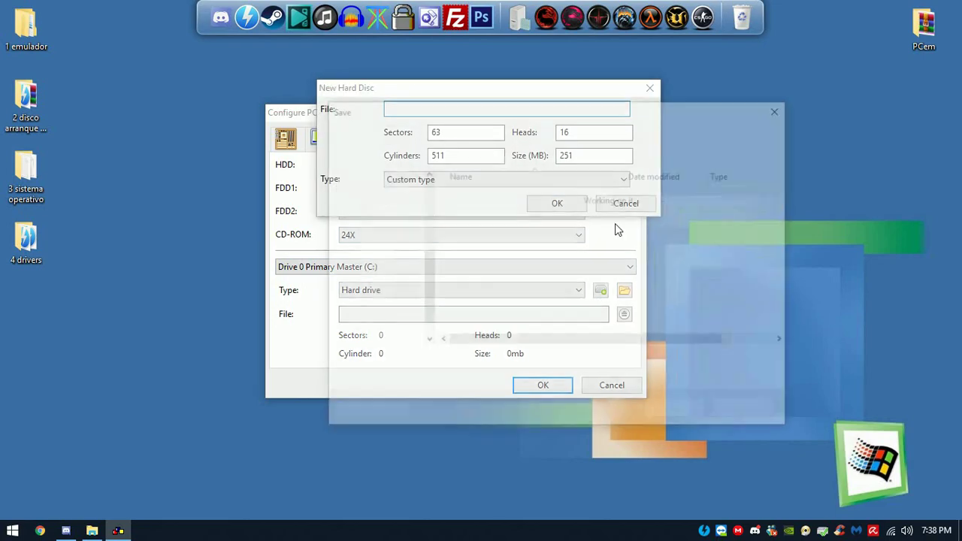
pyautogui.click(392, 214)
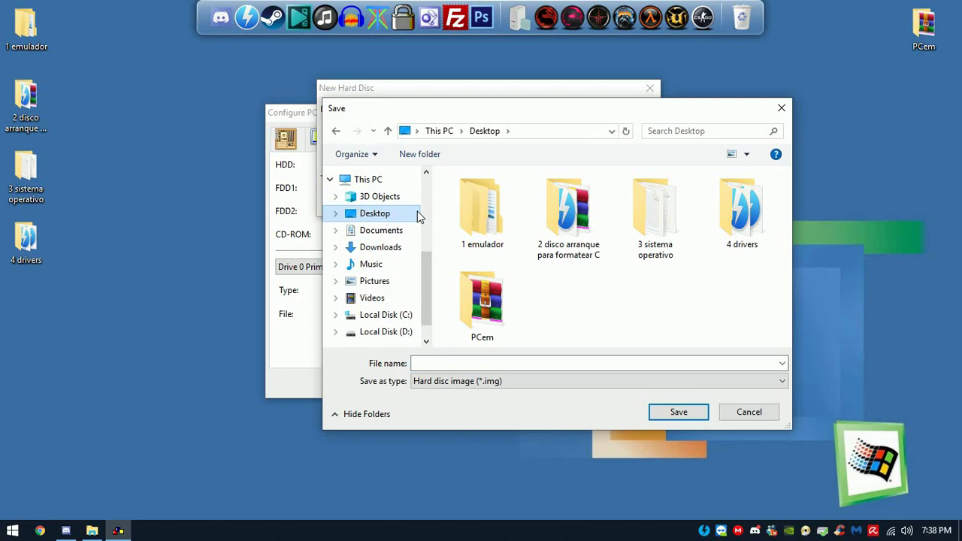
pyautogui.click(482, 226)
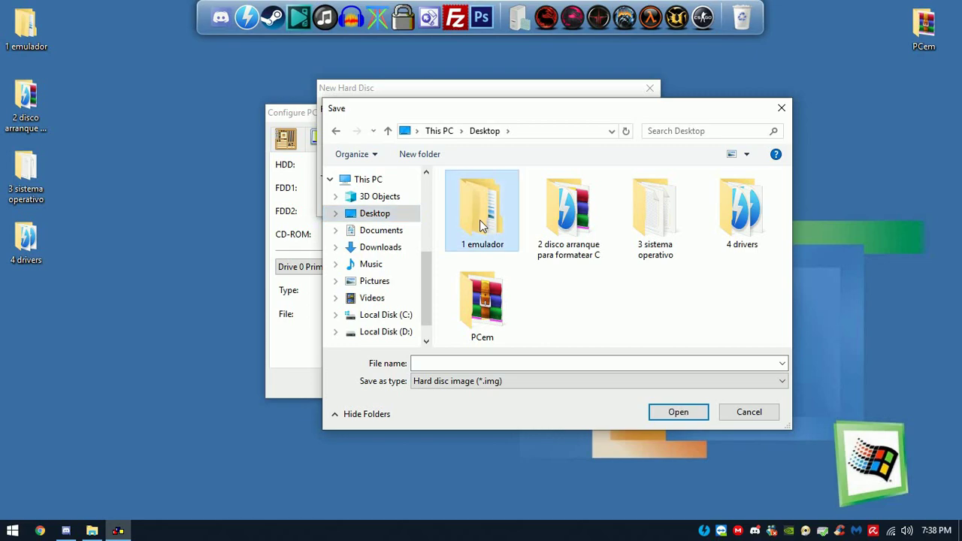
pyautogui.doubleClick(505, 314)
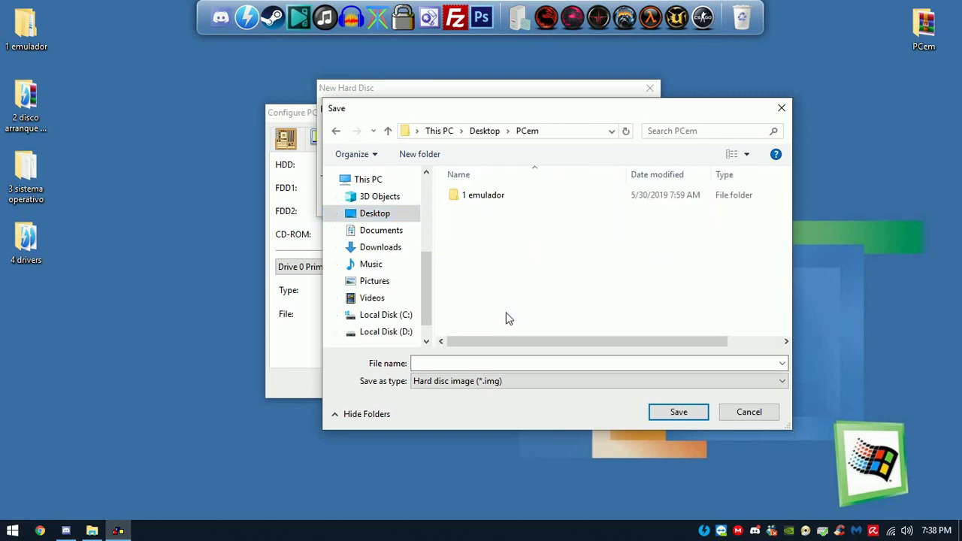
pyautogui.click(511, 363)
pyautogui.write('98')
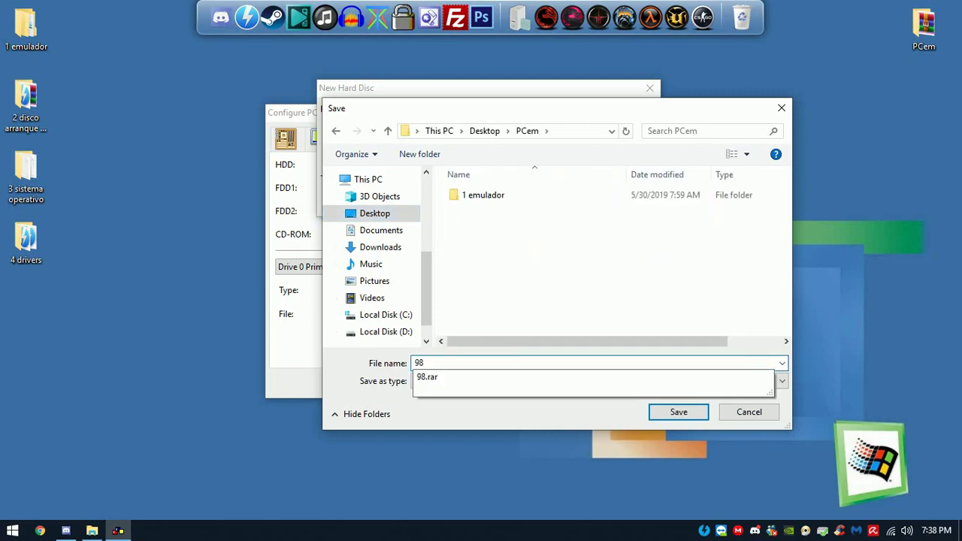
pyautogui.write('os')
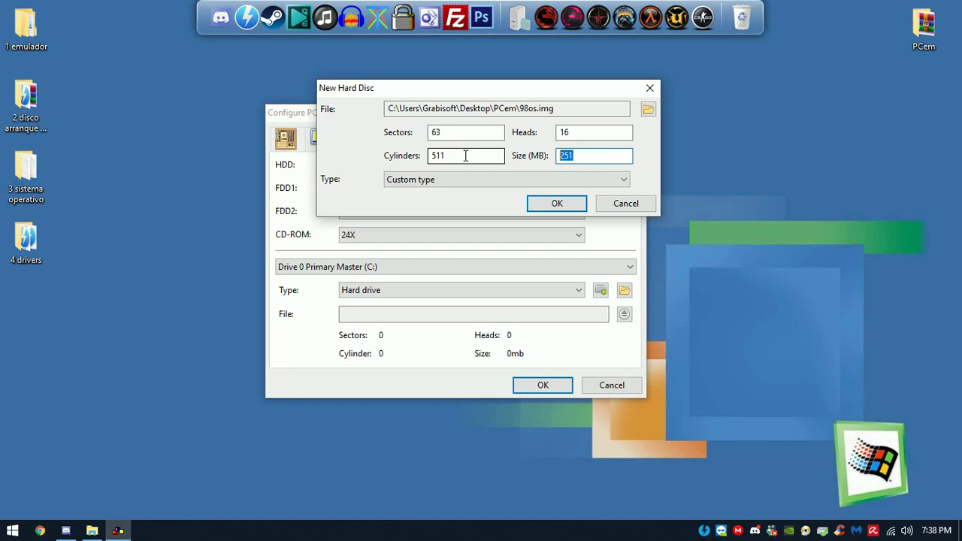
pyautogui.write('2000')
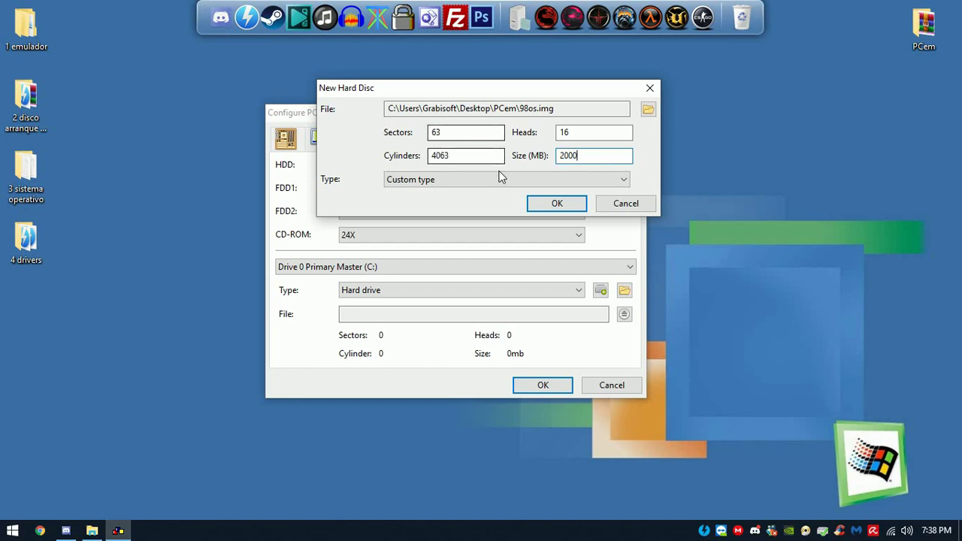
pyautogui.click(539, 206)
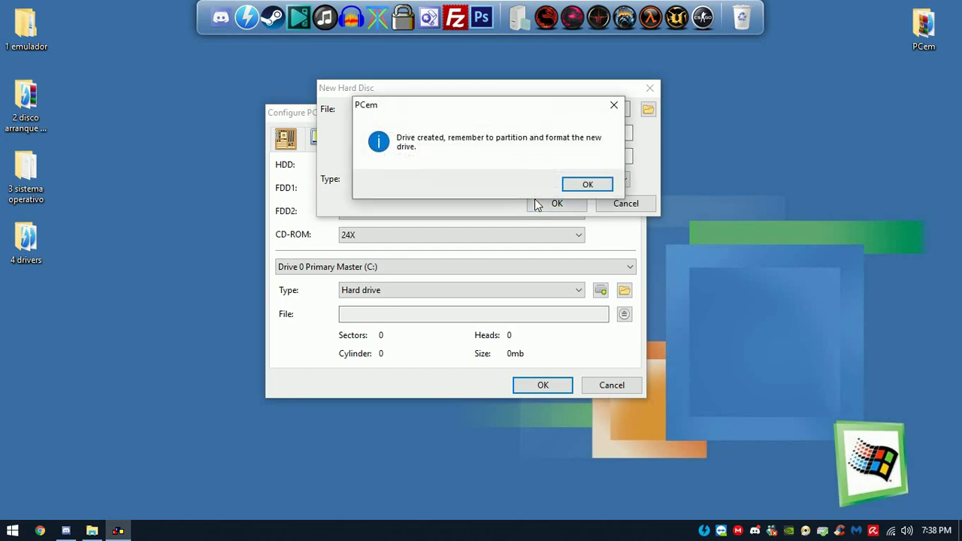
pyautogui.click(577, 185)
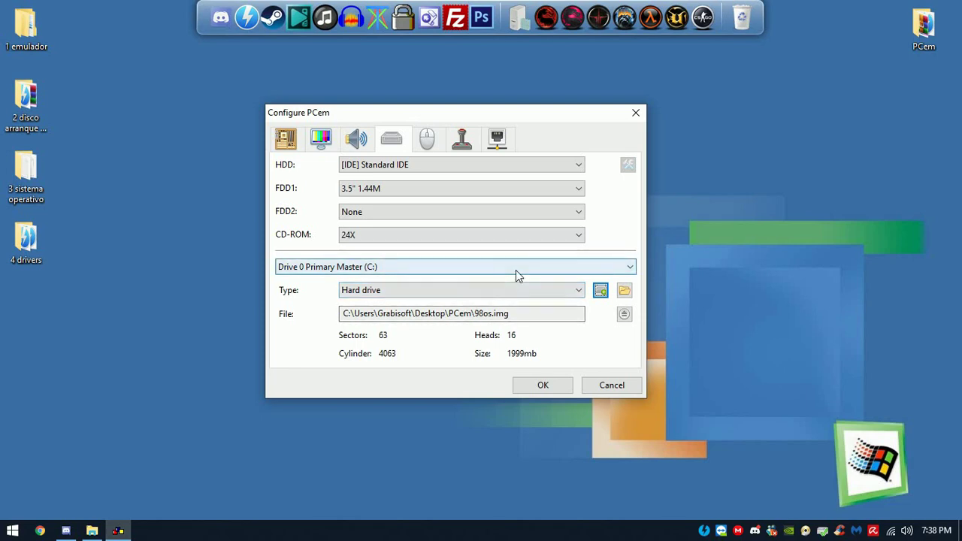
# Set Drive 1 Primary Slave (D:) to type CD-ROM, then show the Mouse settings page.
pyautogui.click(515, 270)
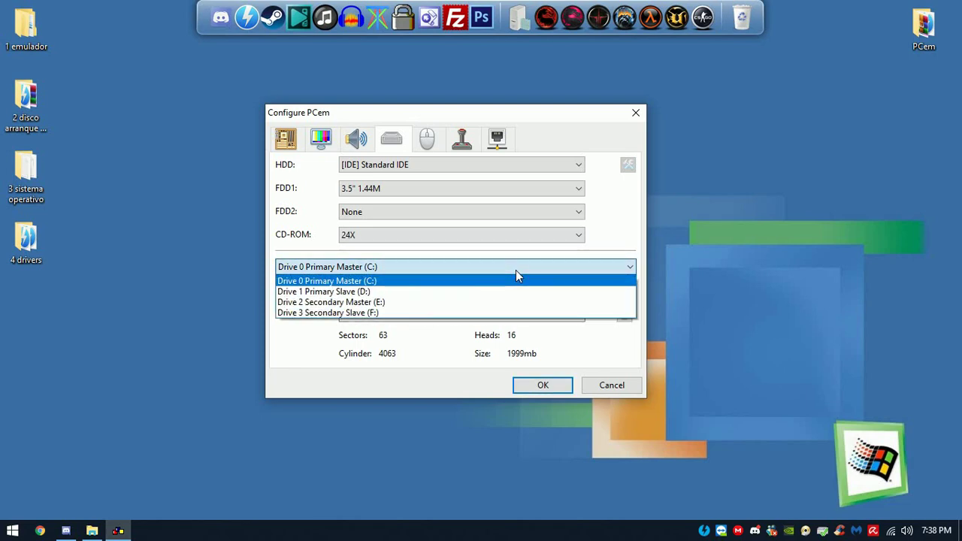
pyautogui.click(358, 292)
pyautogui.click(383, 294)
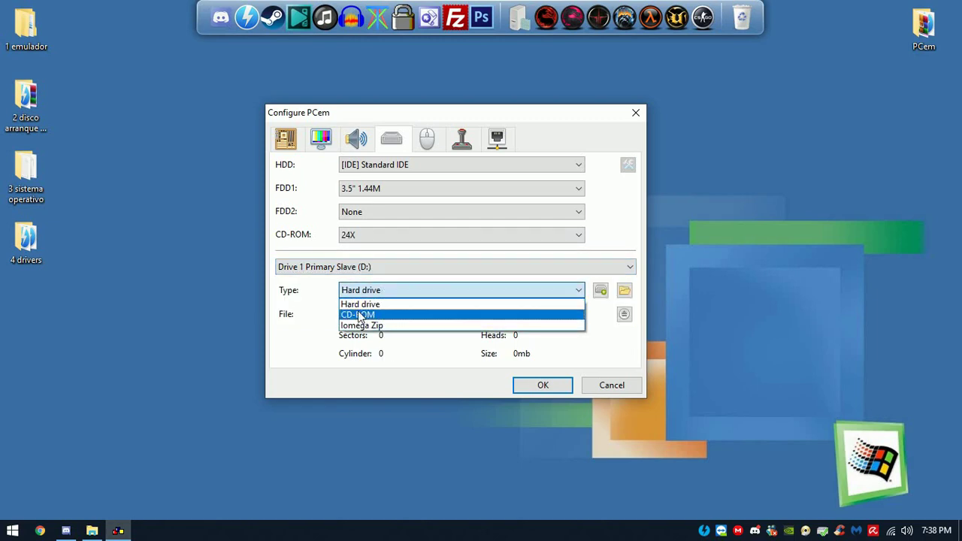
pyautogui.click(391, 317)
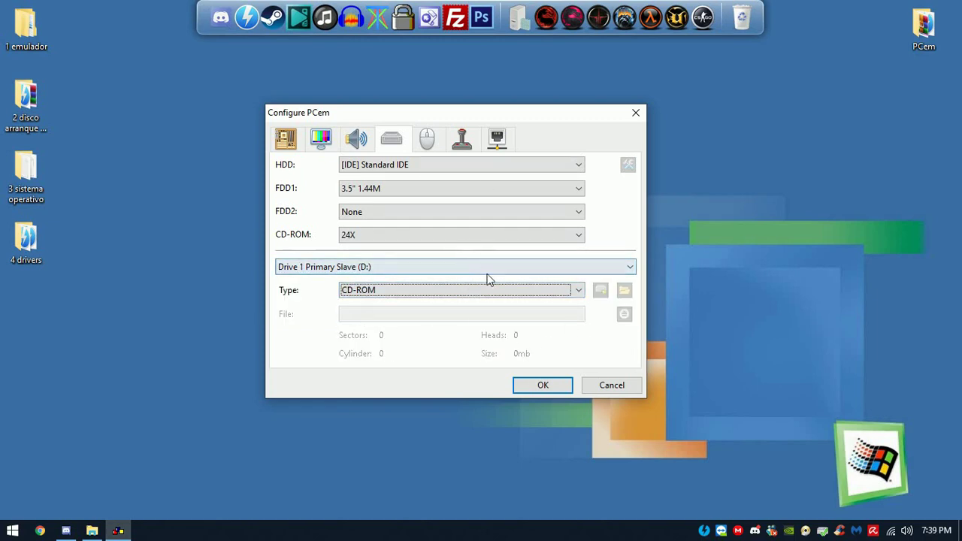
pyautogui.click(426, 141)
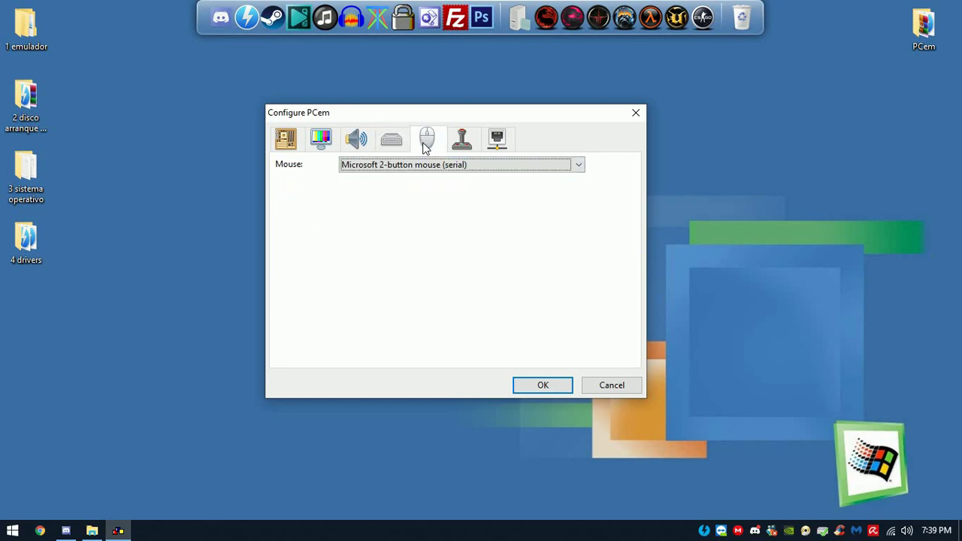
# Choose the 2-button PS/2 mouse, review the Joystick and Network pages, and save the 98 config.
pyautogui.click(386, 165)
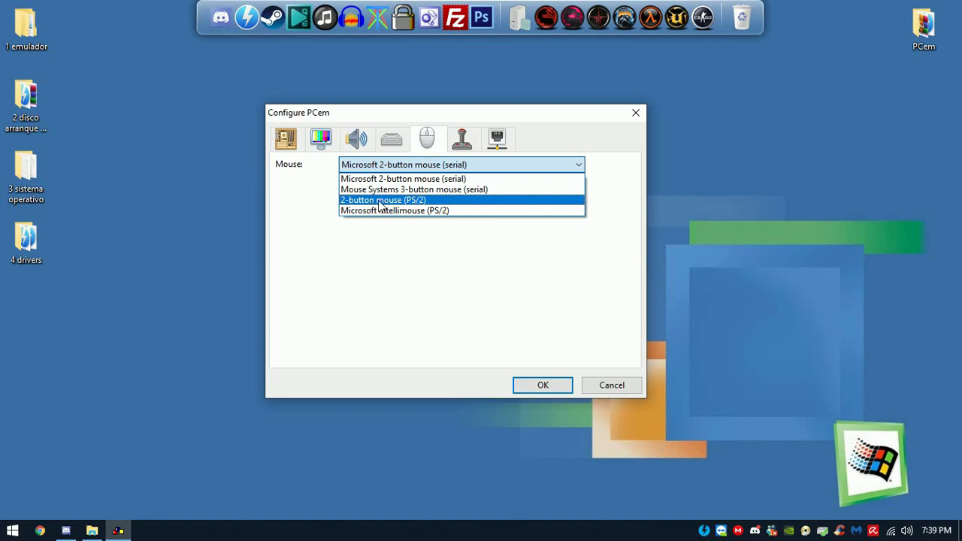
pyautogui.click(408, 200)
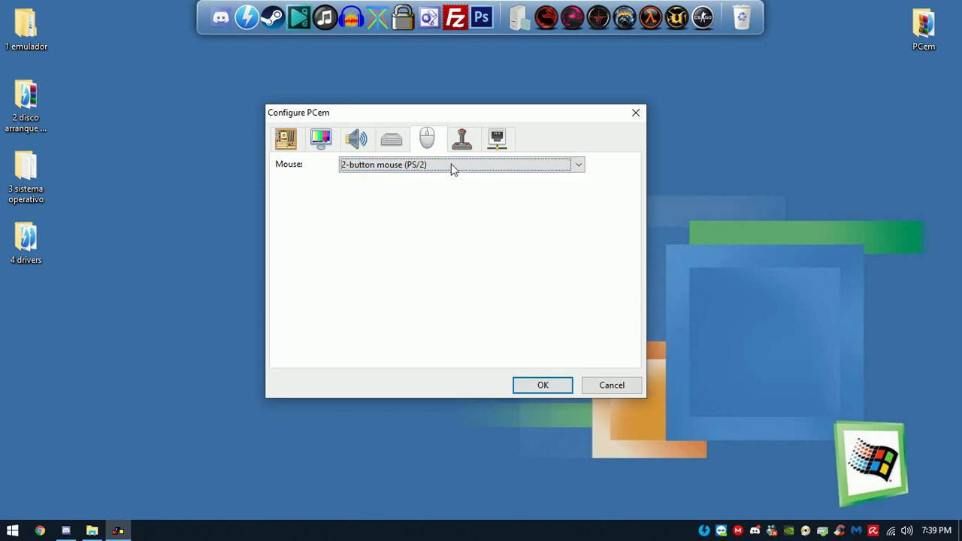
pyautogui.click(463, 148)
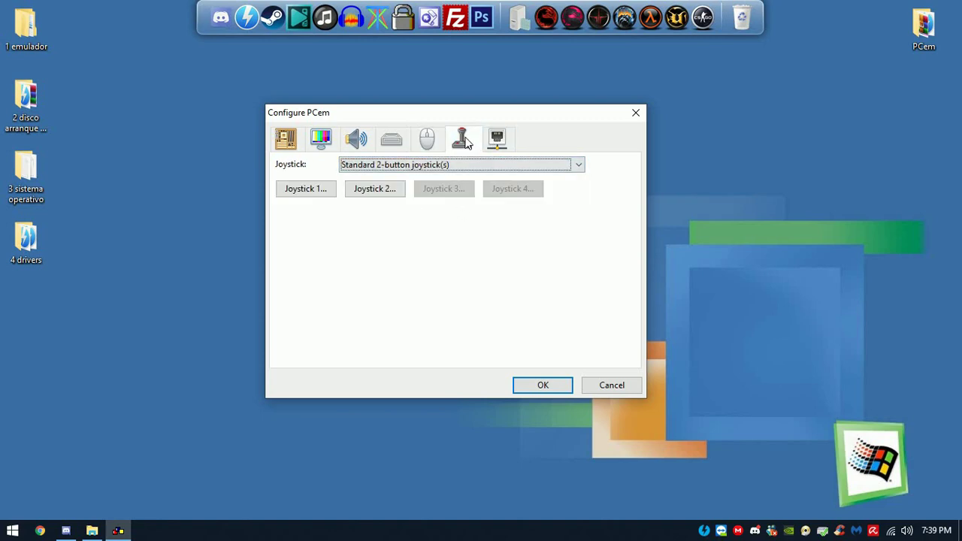
pyautogui.click(493, 148)
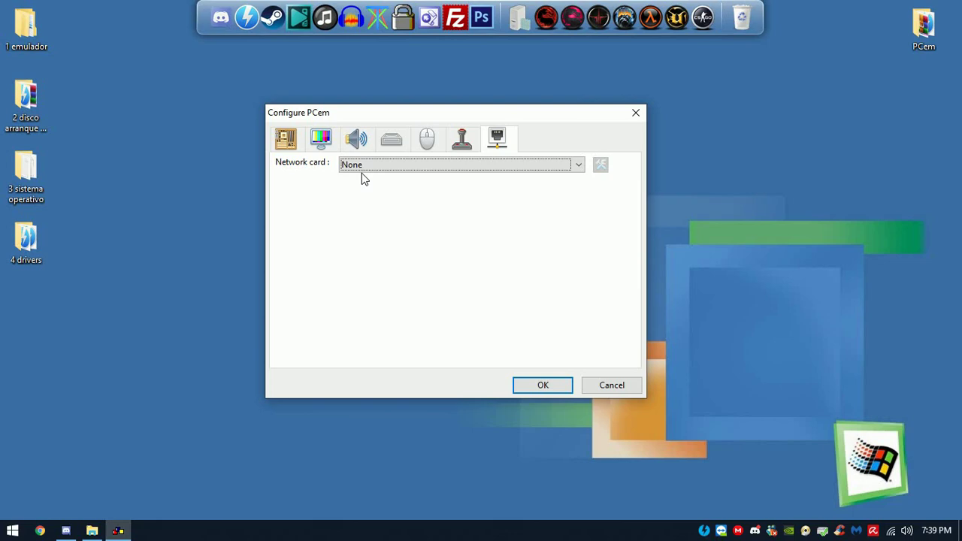
pyautogui.moveTo(488, 118); pyautogui.dragTo(490, 109)
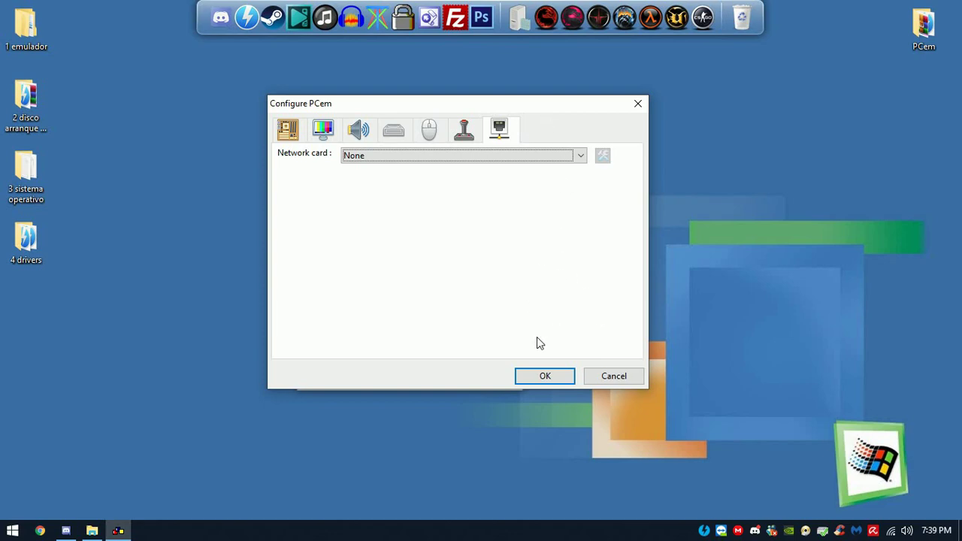
pyautogui.click(545, 376)
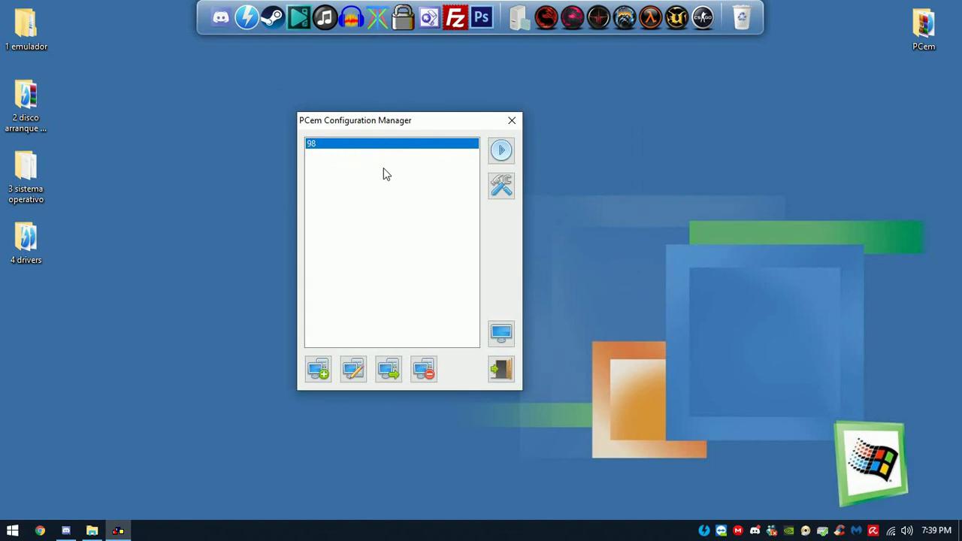
# Start the 98 machine and set the emulator window's resolution to Resizable, enlarging it.
pyautogui.click(502, 150)
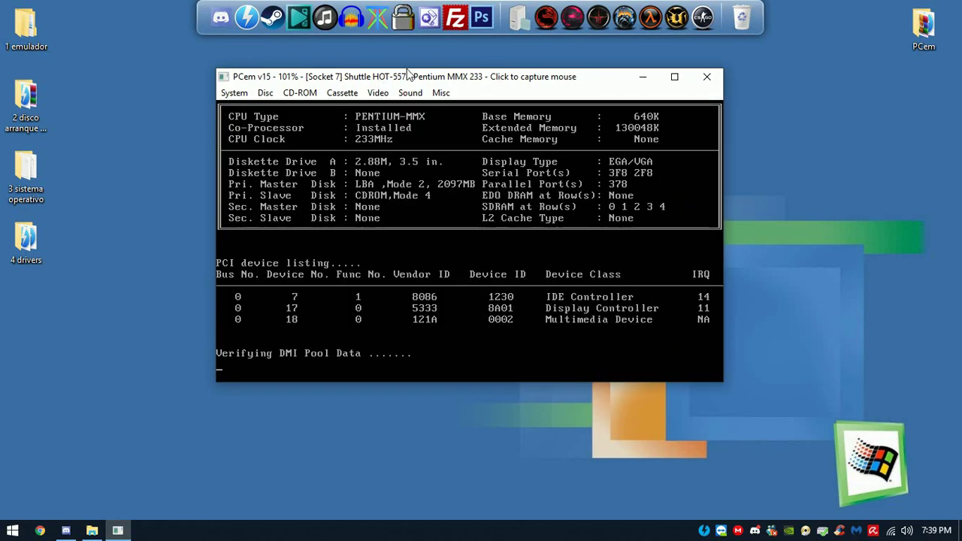
pyautogui.click(319, 83)
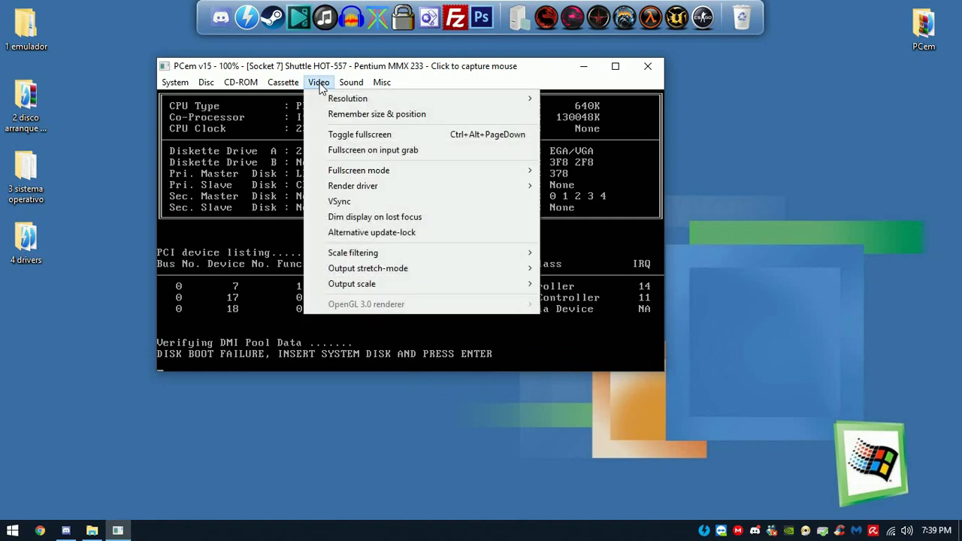
pyautogui.moveTo(330, 99)
pyautogui.click(554, 114)
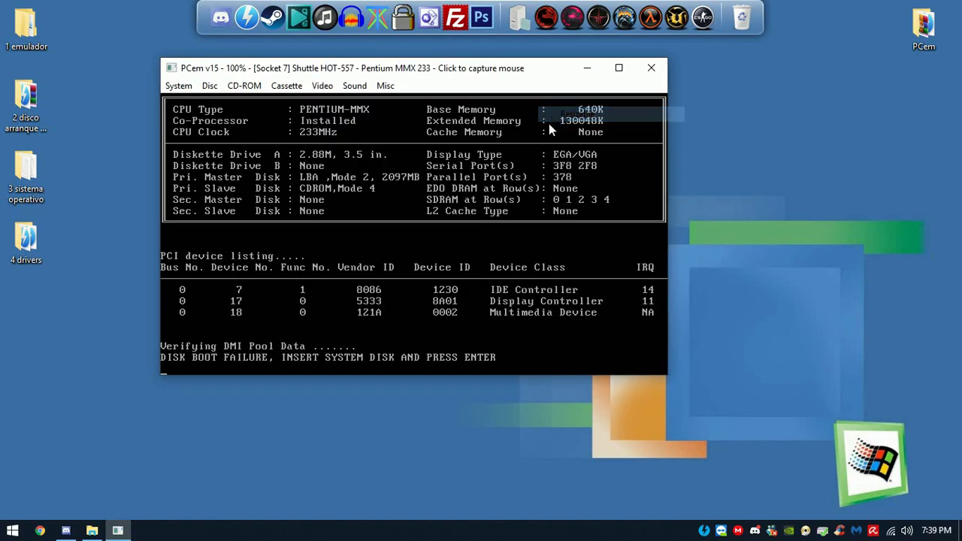
pyautogui.moveTo(666, 373); pyautogui.dragTo(636, 419)
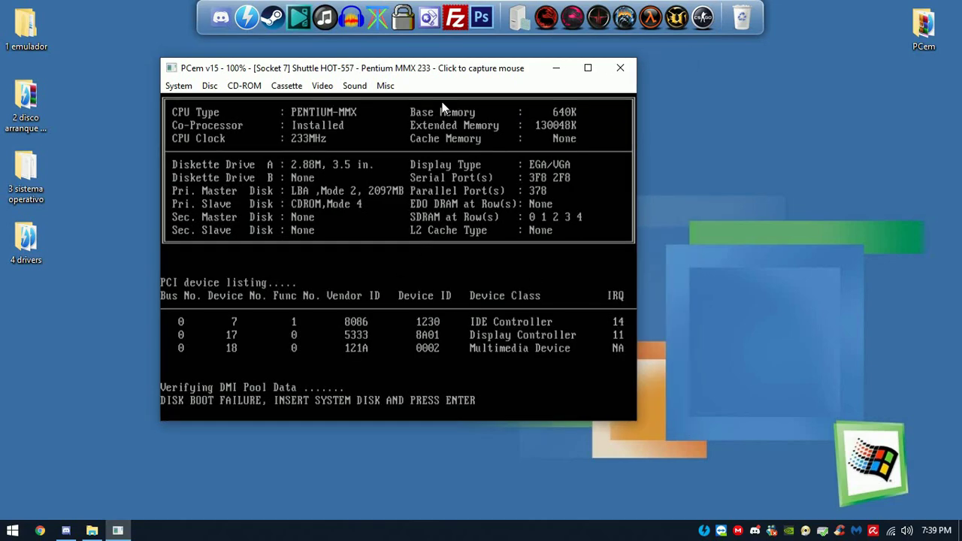
pyautogui.moveTo(416, 71)
pyautogui.mouseDown()
pyautogui.moveTo(435, 93)
pyautogui.moveTo(407, 74)
pyautogui.mouseUp()
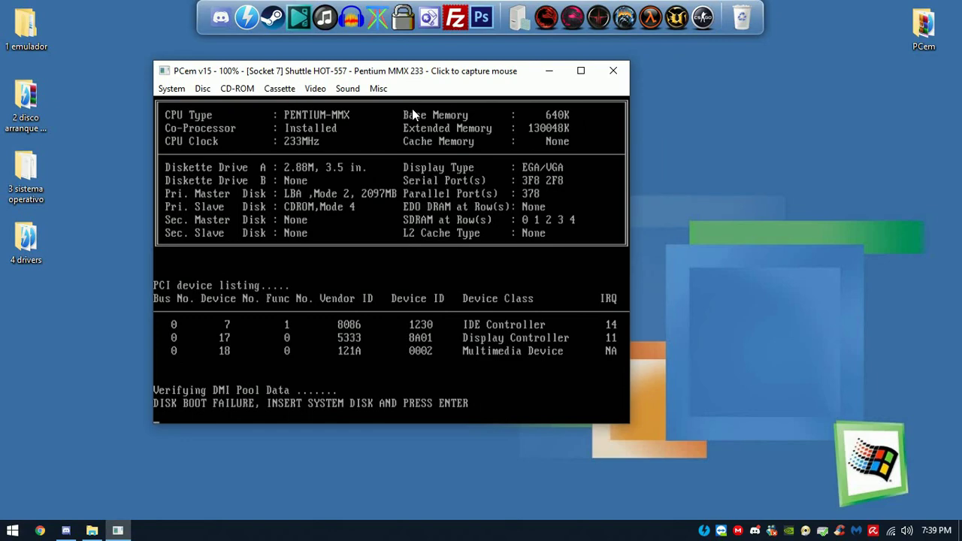
# Capture and release the mouse at the boot failure, then shut down the emulation.
pyautogui.click(394, 243)
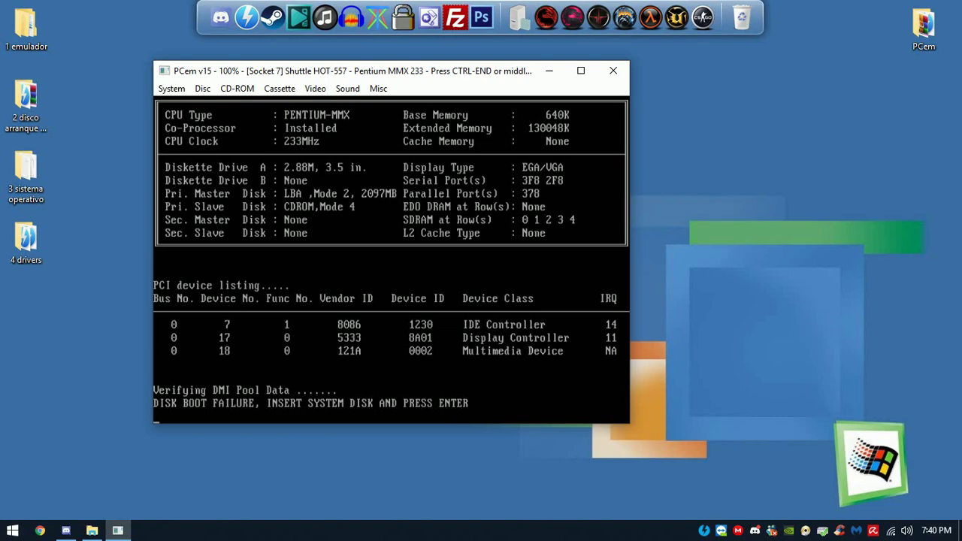
pyautogui.hotkey('ctrl', 'End')
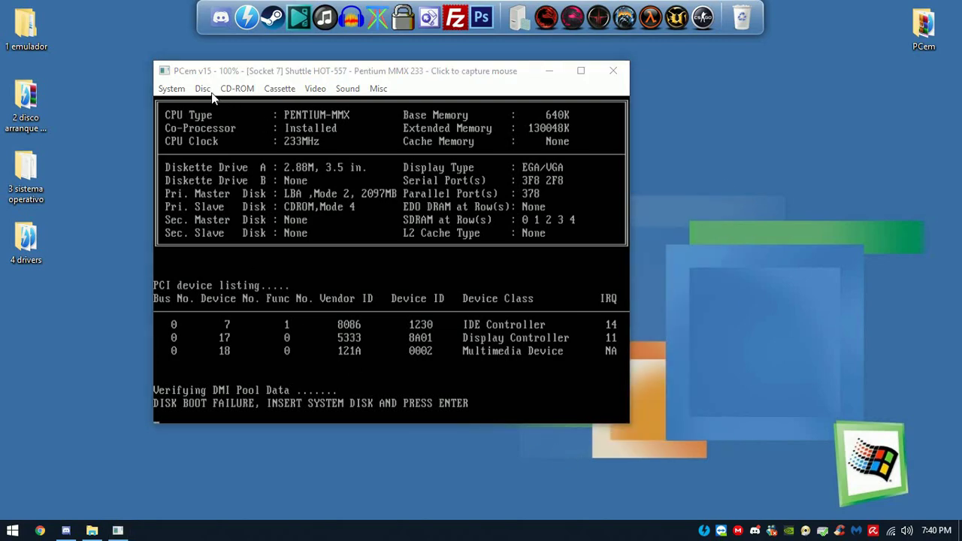
pyautogui.click(175, 89)
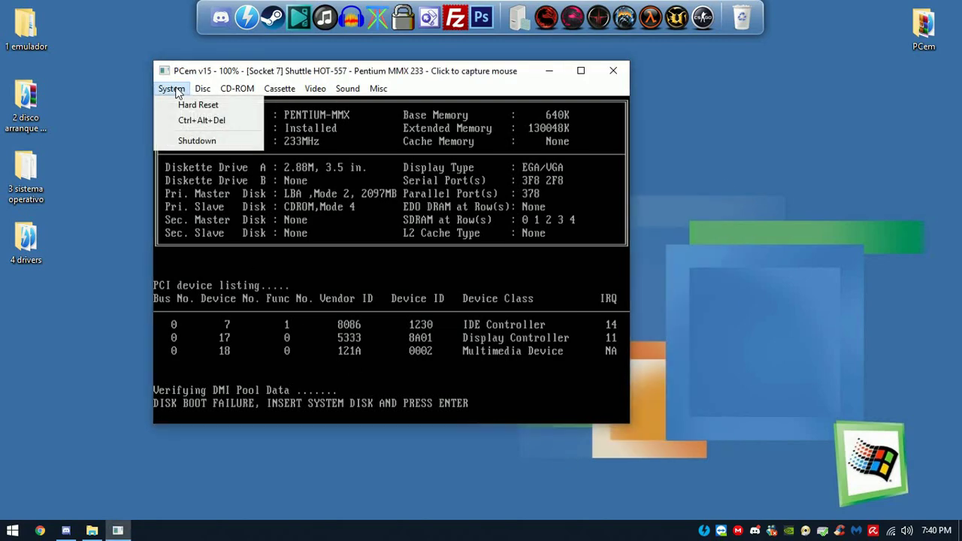
pyautogui.click(178, 142)
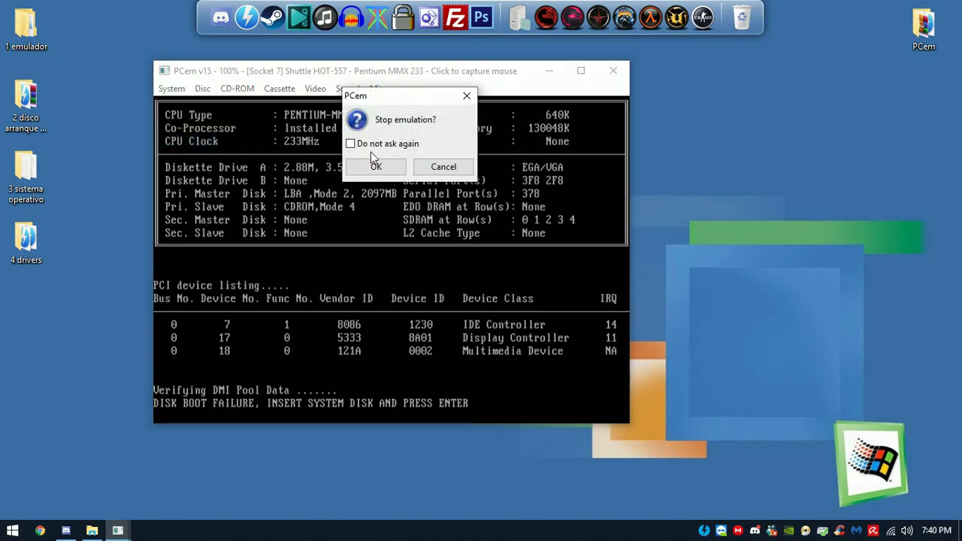
pyautogui.click(380, 164)
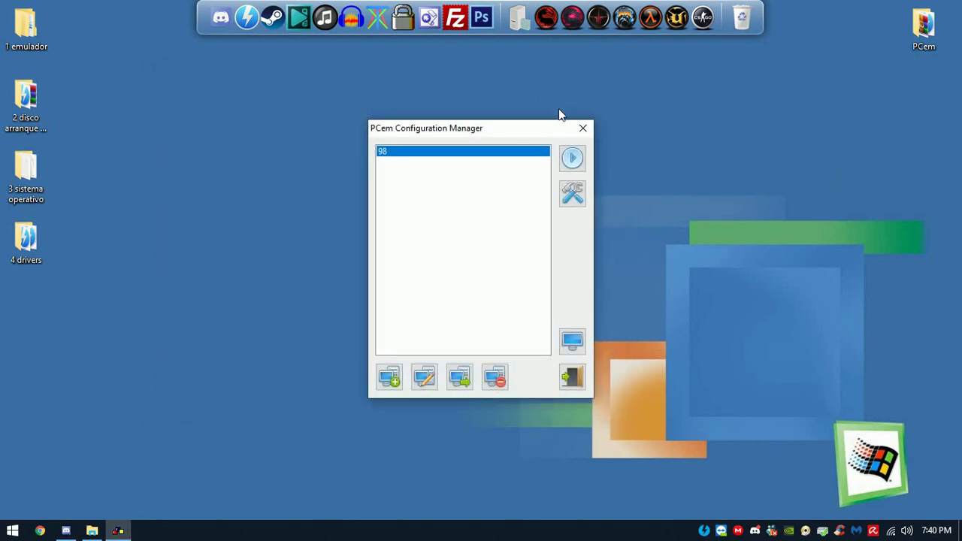
# Close the Configuration Manager and browse to PCem > 1 emulador > PCemV15Win > configs.
pyautogui.click(582, 128)
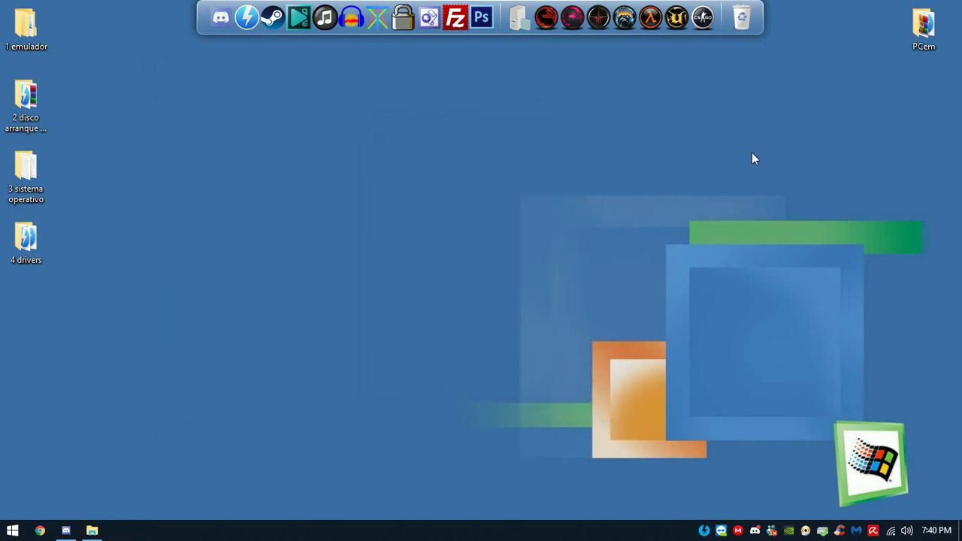
pyautogui.doubleClick(928, 38)
pyautogui.doubleClick(358, 154)
pyautogui.doubleClick(369, 154)
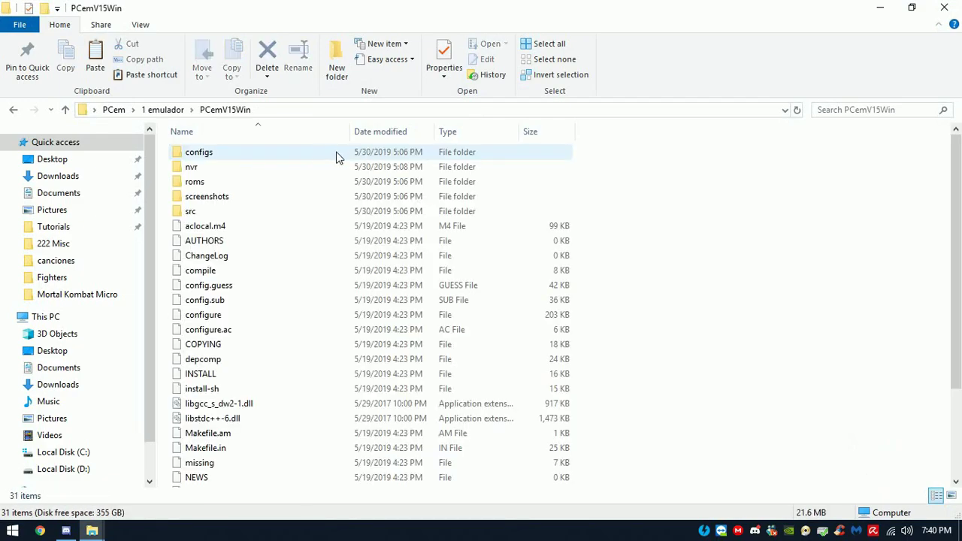
pyautogui.doubleClick(200, 153)
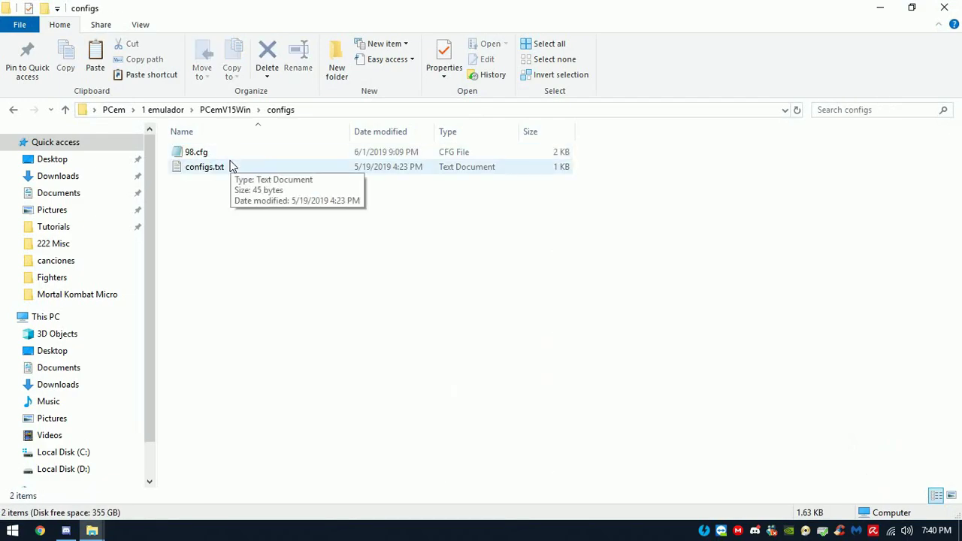
# Open 98.cfg in Notepad and move its window to the left.
pyautogui.click(225, 157)
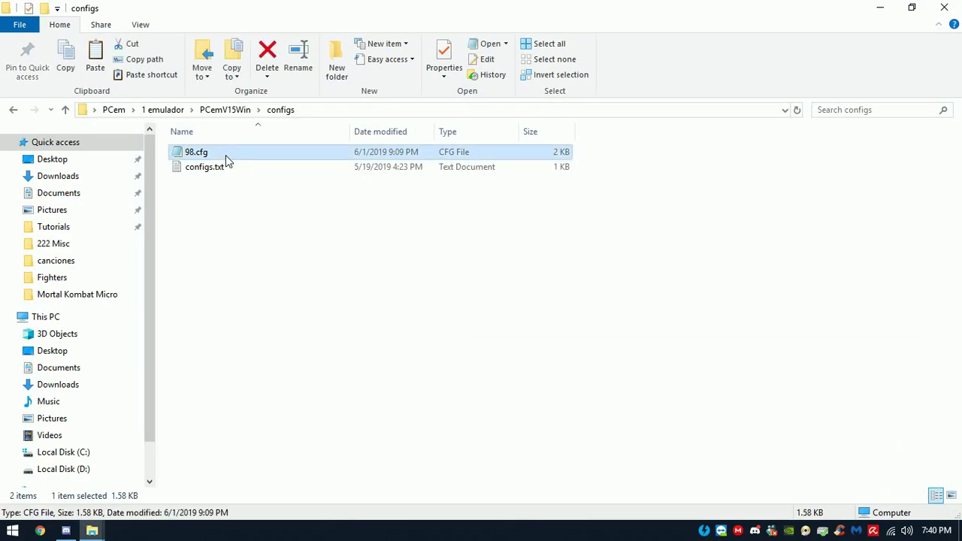
pyautogui.doubleClick(226, 155)
pyautogui.moveTo(551, 139); pyautogui.dragTo(379, 132)
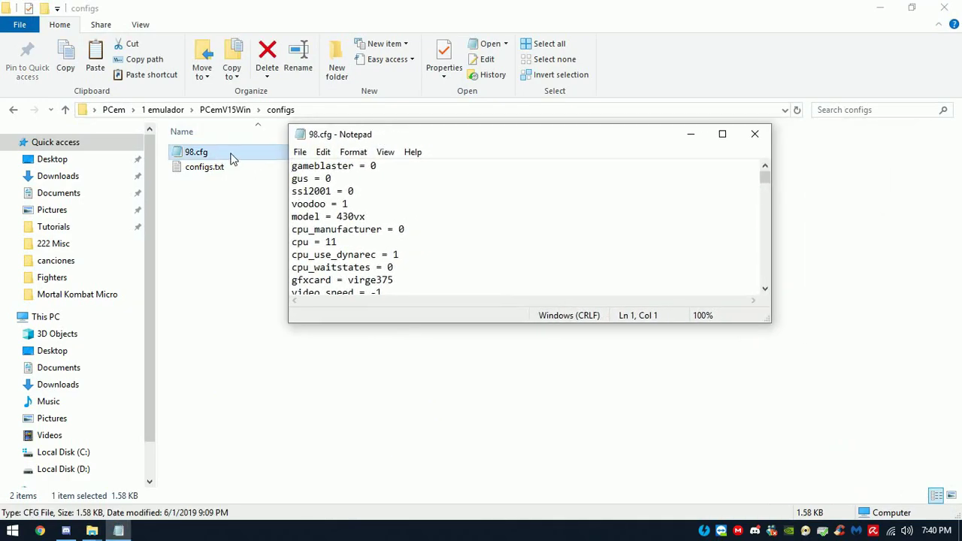
# Replace the mem_size value 131072 with 510000 in 98.cfg and save while closing Notepad.
pyautogui.doubleClick(385, 136)
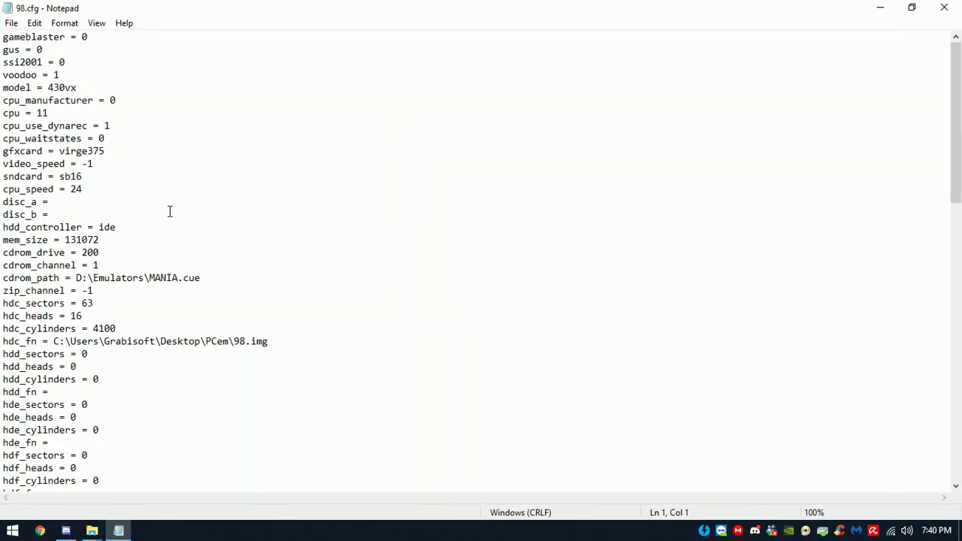
pyautogui.moveTo(117, 242); pyautogui.dragTo(3, 242)
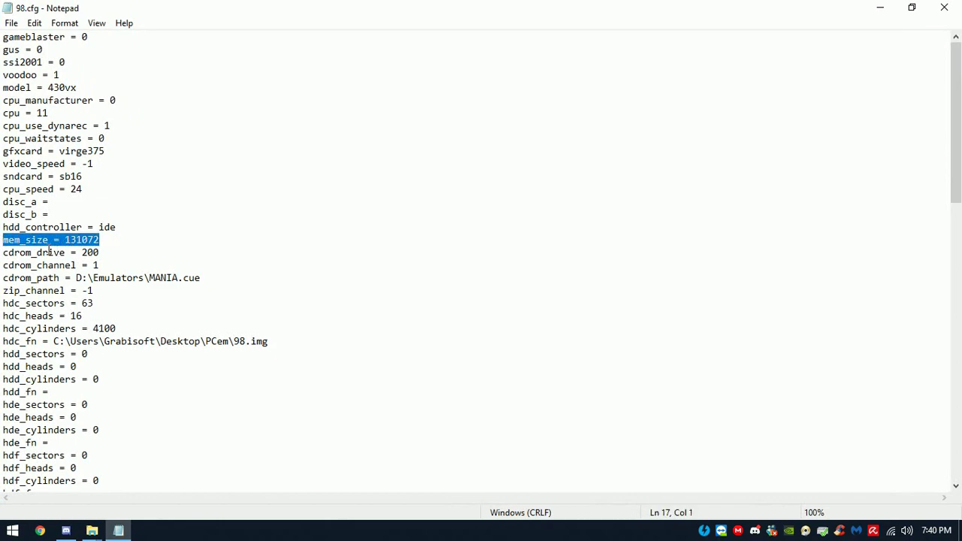
pyautogui.doubleClick(69, 240)
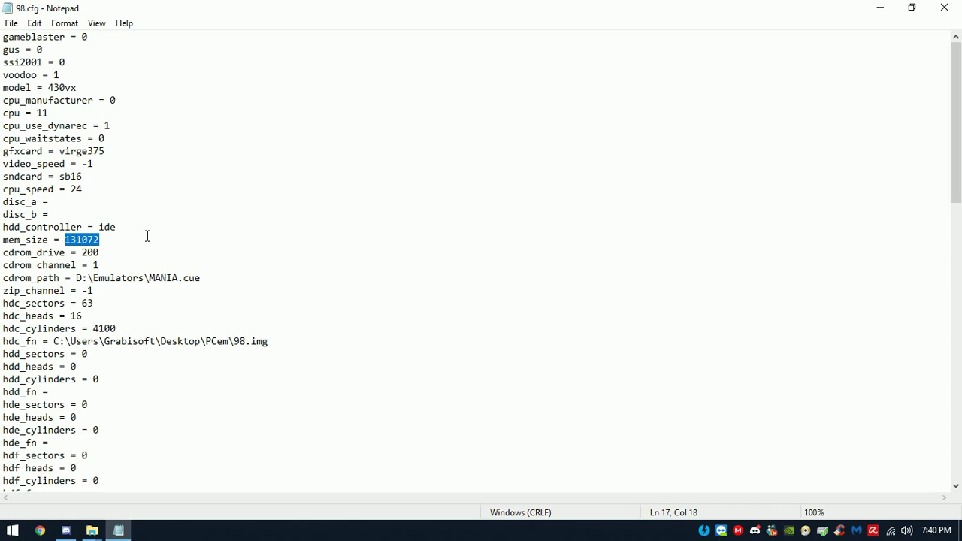
pyautogui.write('510000')
pyautogui.click(944, 7)
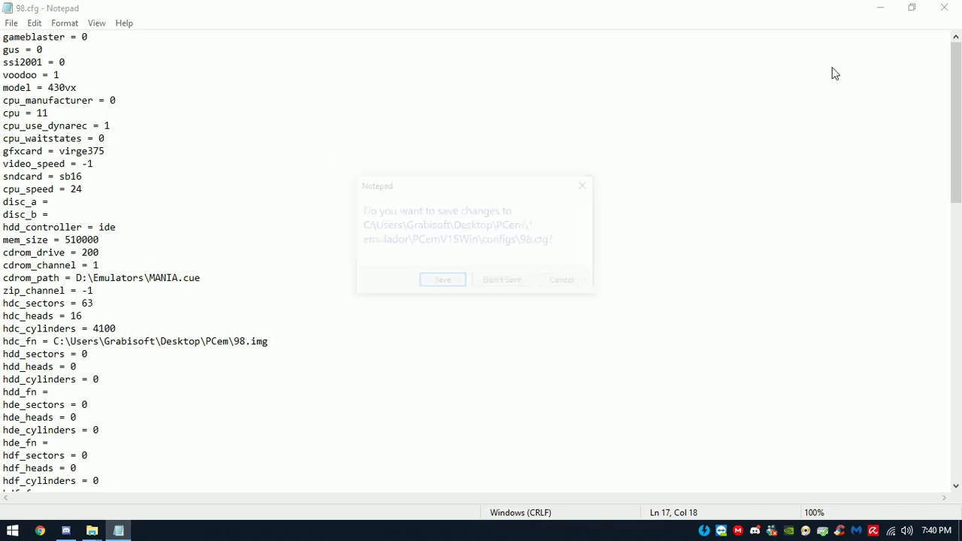
pyautogui.click(441, 282)
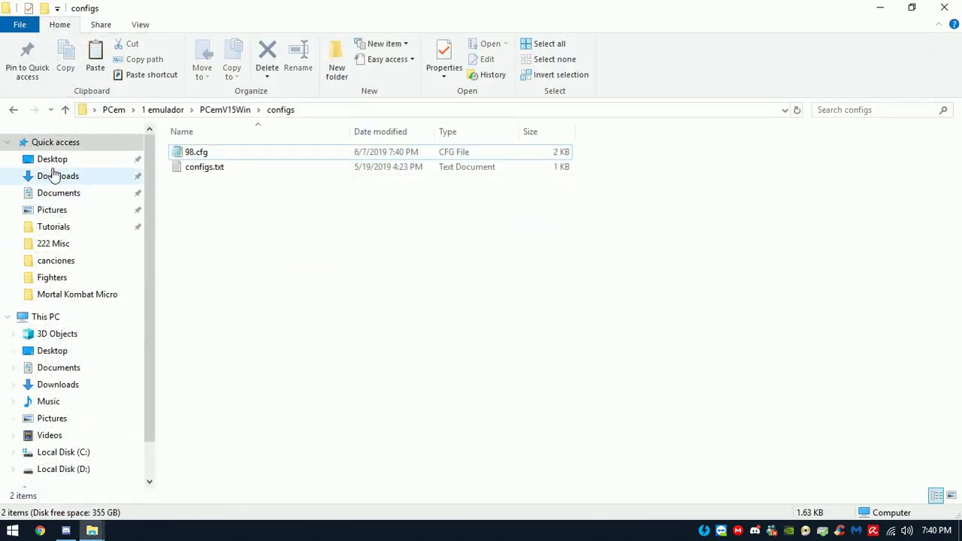
# Relaunch PCem.exe from the PCemV15Win folder and start the 98 machine.
pyautogui.click(12, 112)
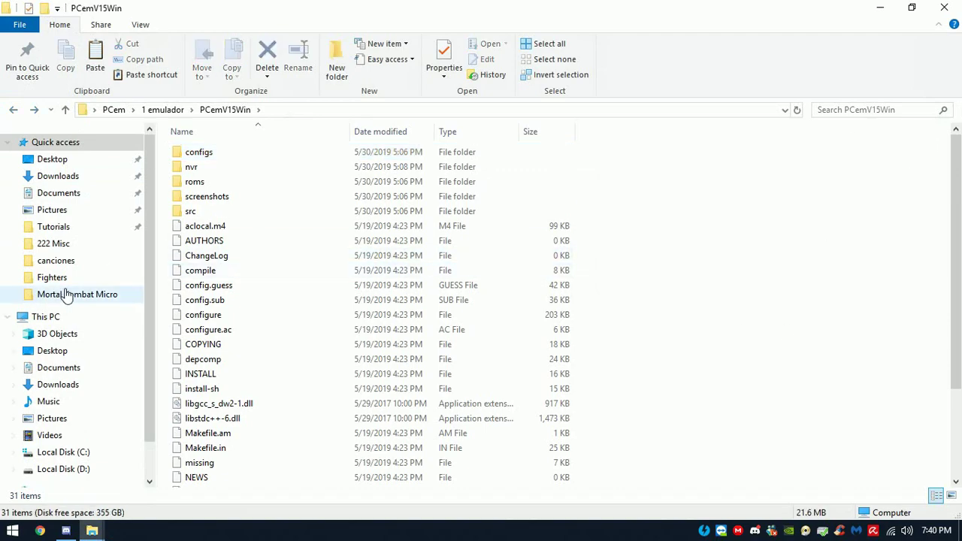
pyautogui.scroll(-5, 298, 399)
pyautogui.doubleClick(274, 408)
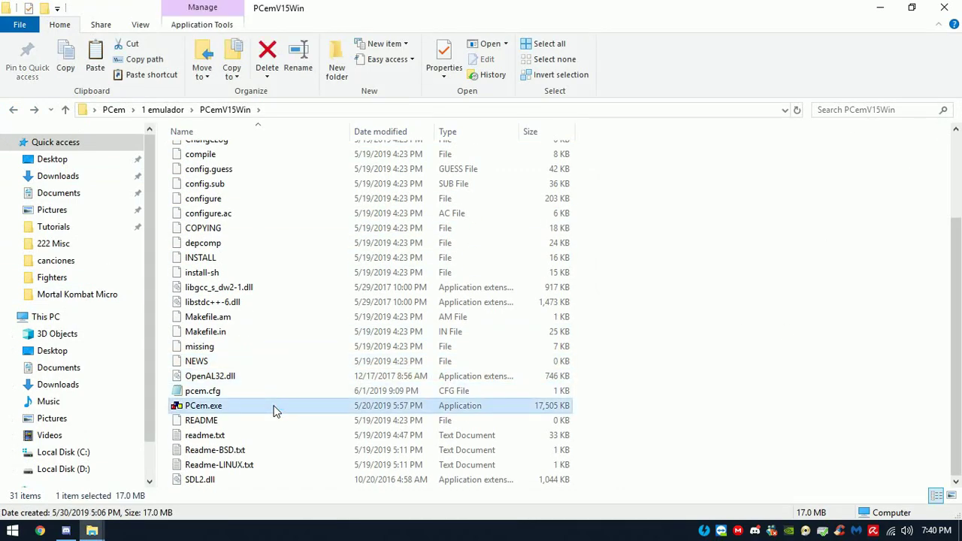
pyautogui.click(571, 156)
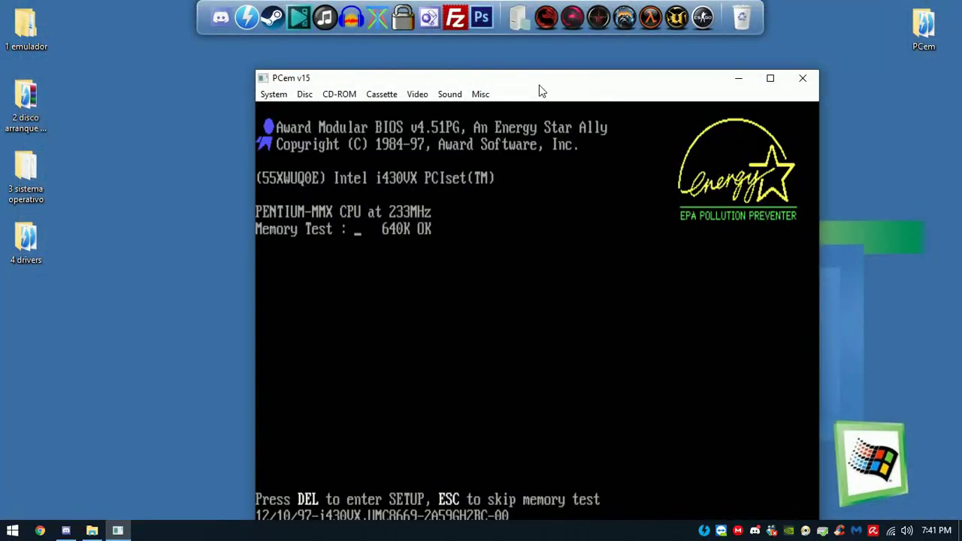
pyautogui.moveTo(537, 84); pyautogui.dragTo(469, 59)
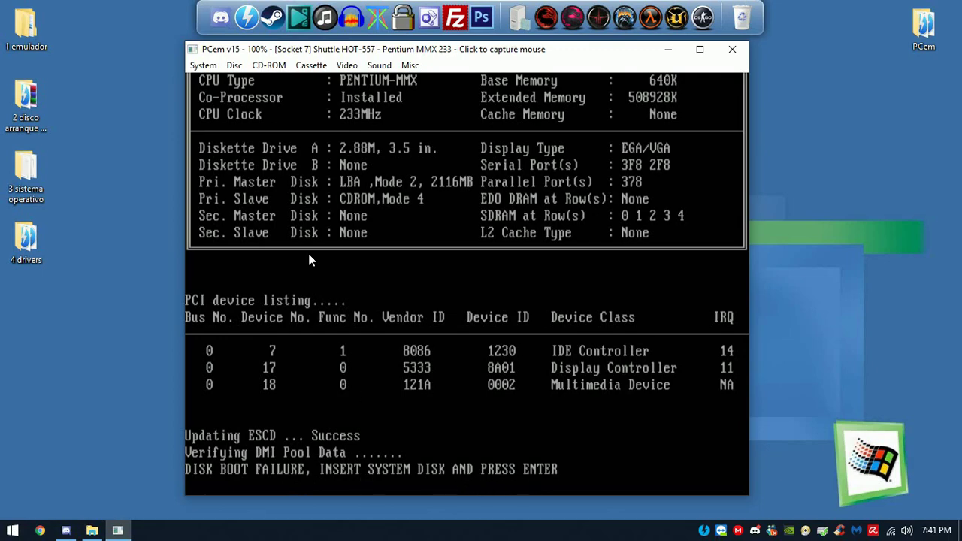
# Load '3. Boot Disk Windows 98 SE.img' from '2 disco arranque para formatear C' into drive A.
pyautogui.click(233, 66)
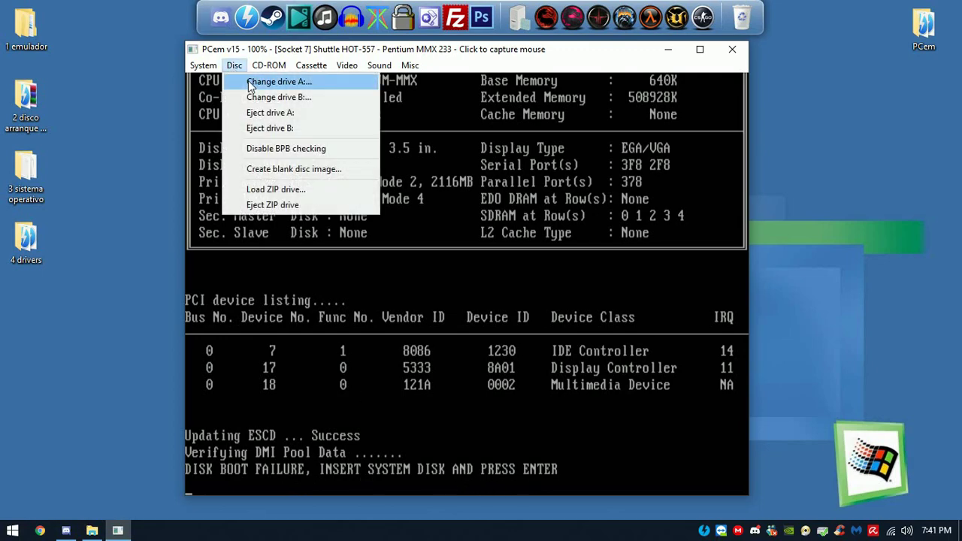
pyautogui.click(251, 84)
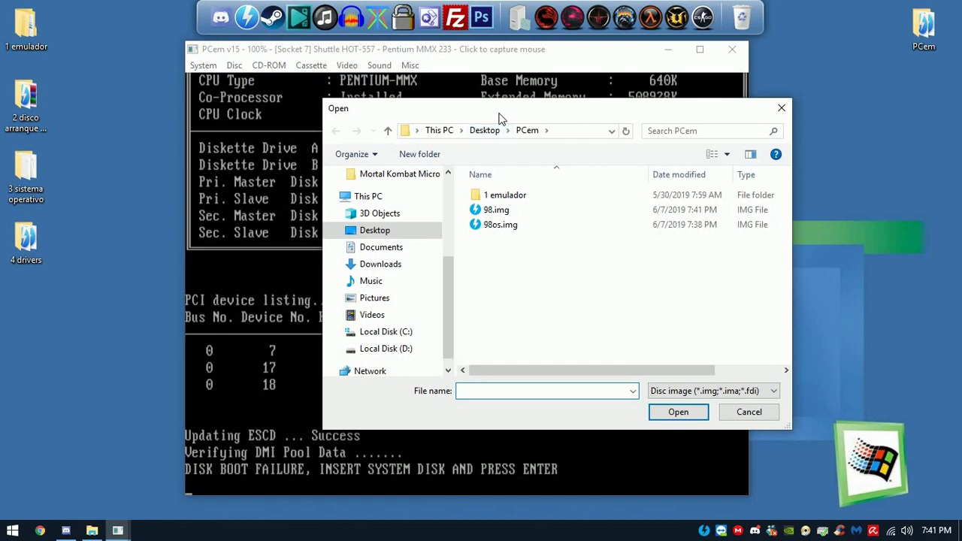
pyautogui.click(333, 241)
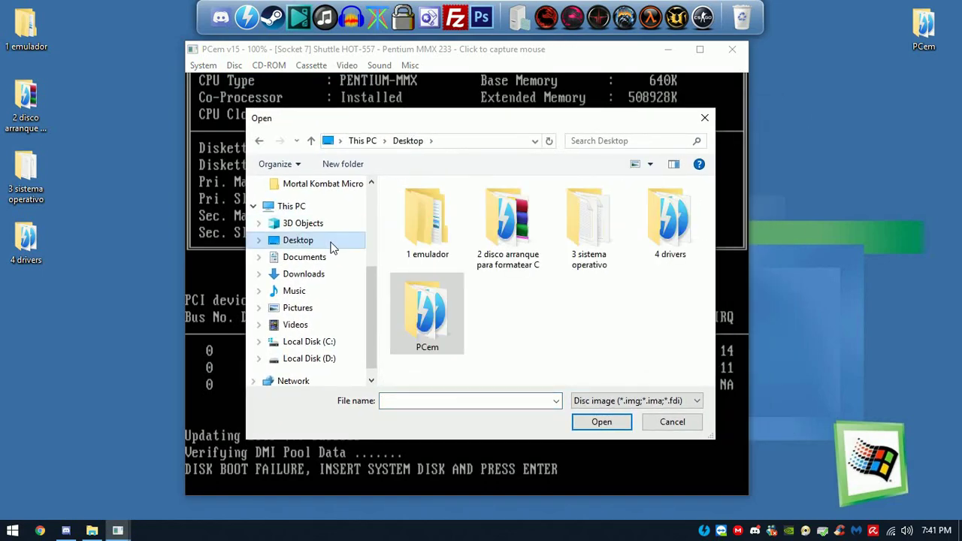
pyautogui.doubleClick(424, 319)
pyautogui.click(487, 228)
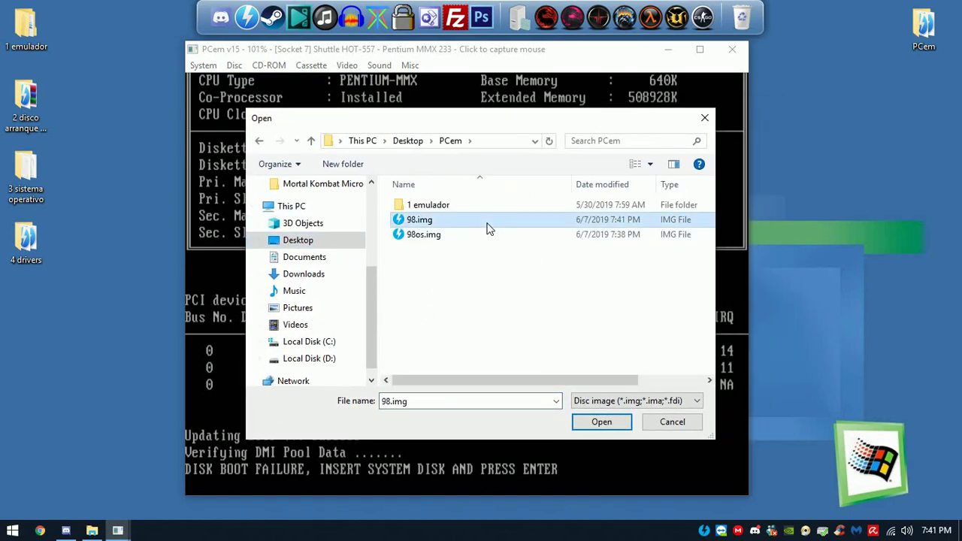
pyautogui.moveTo(487, 227); pyautogui.dragTo(428, 204)
pyautogui.click(401, 208)
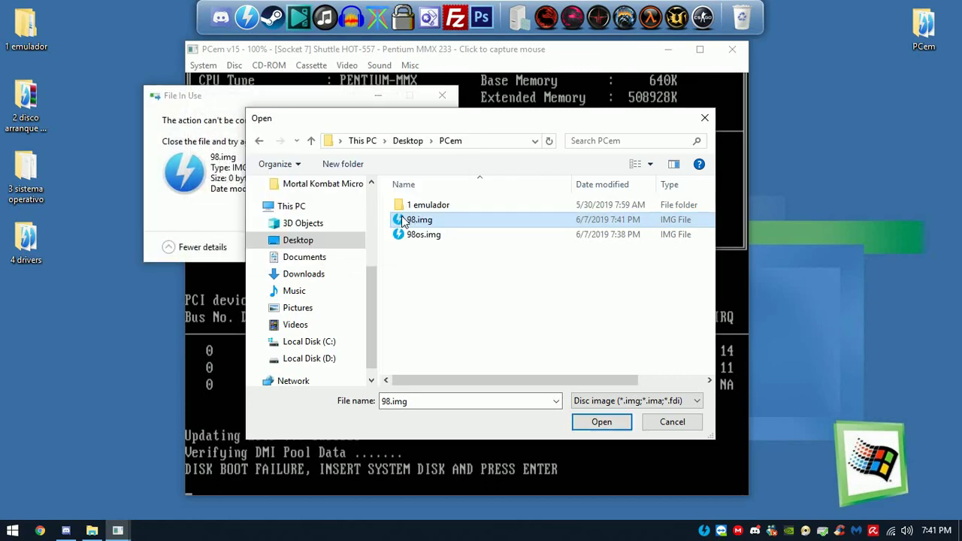
pyautogui.click(322, 240)
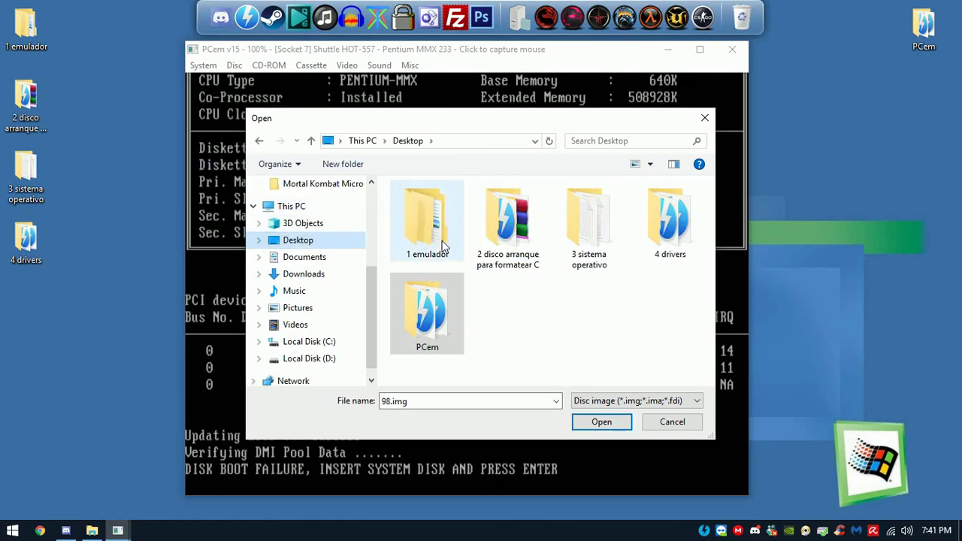
pyautogui.doubleClick(498, 259)
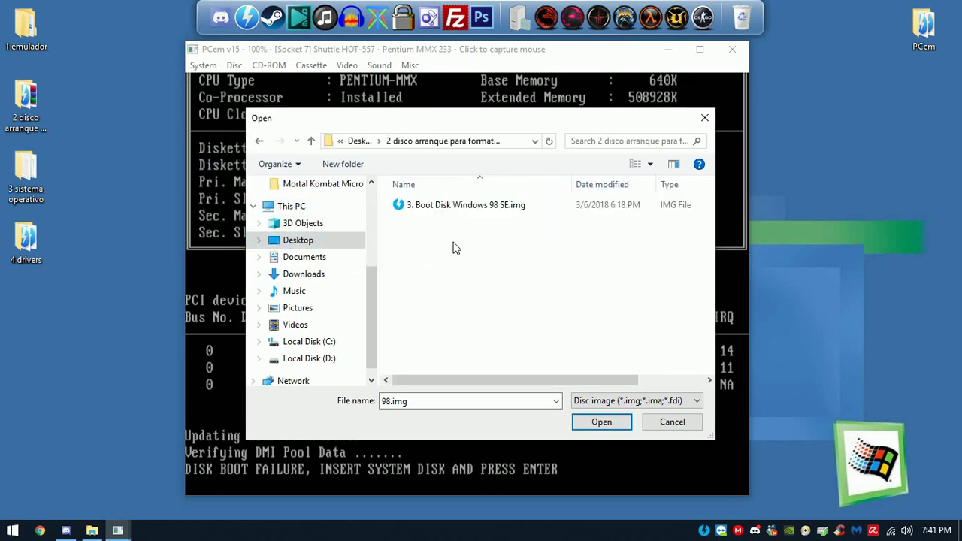
pyautogui.doubleClick(499, 210)
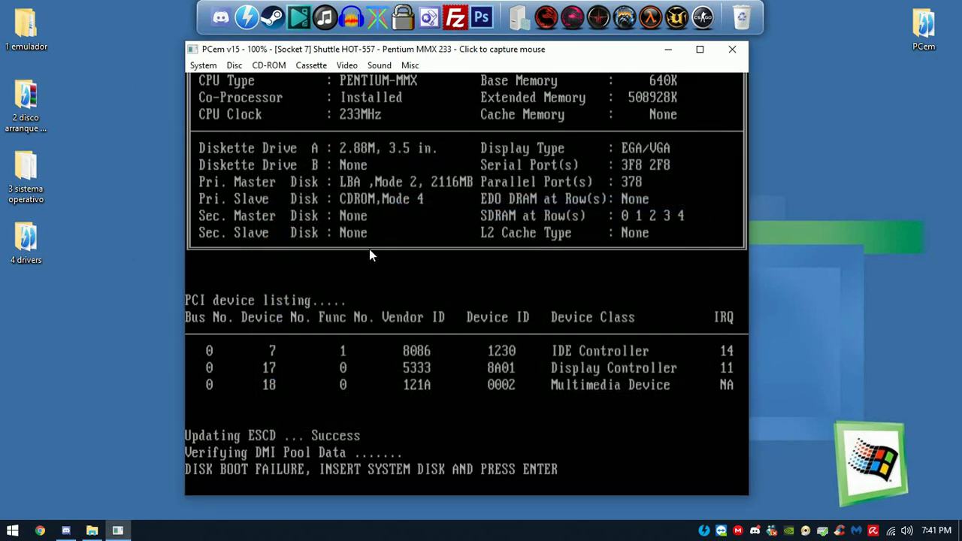
# Reboot via Ctrl+Alt+Del and start from Startup Menu option 1 with CD-ROM support.
pyautogui.click(203, 65)
pyautogui.click(224, 98)
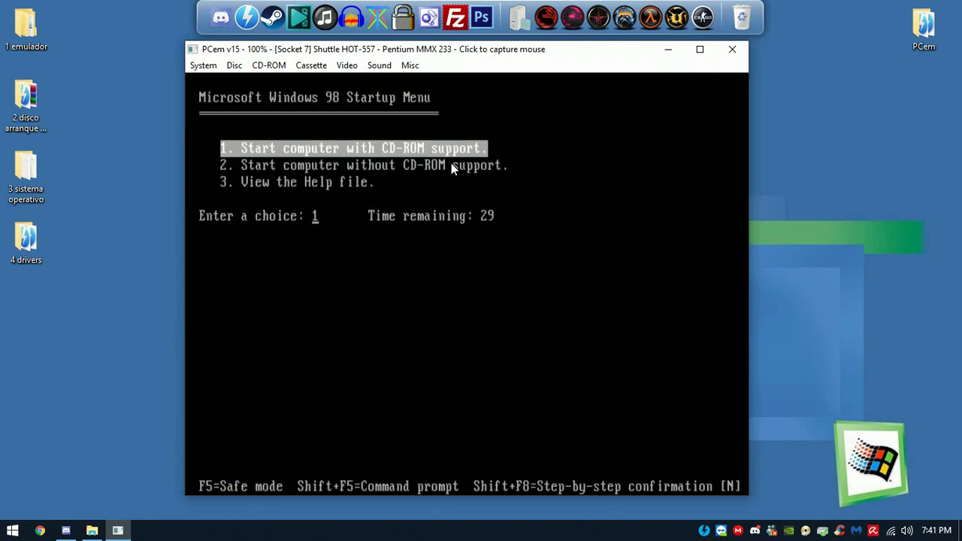
pyautogui.press('3')
pyautogui.press('1')
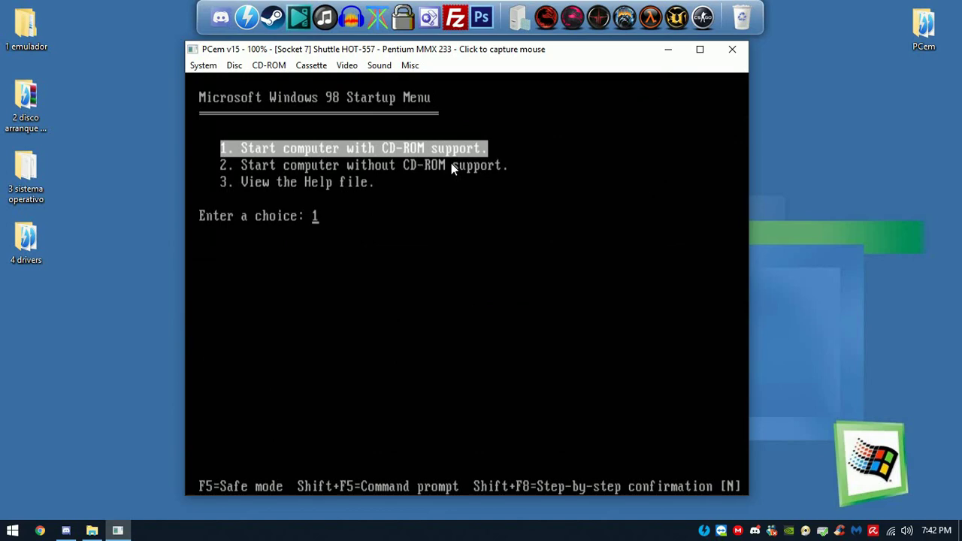
pyautogui.press('Return')
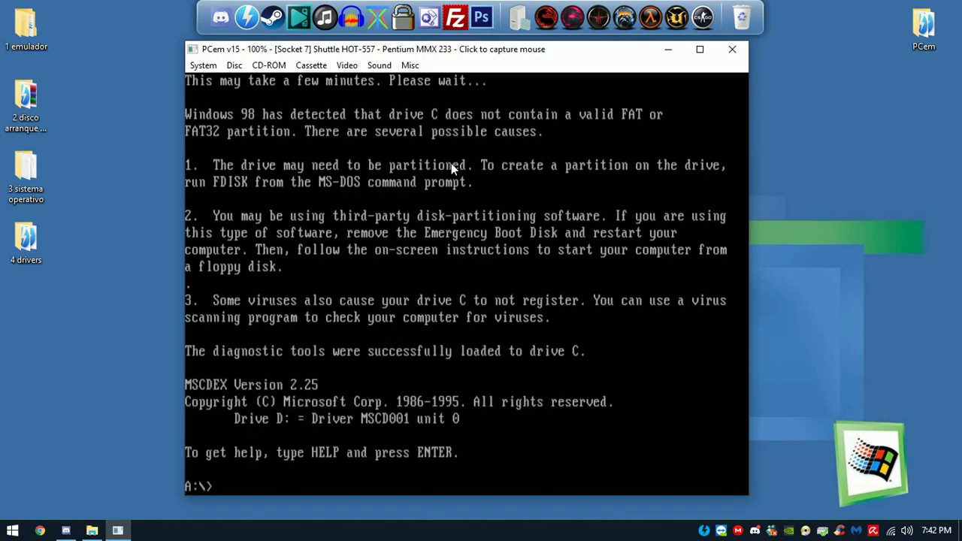
# Run fdisk with large disk support, create a maximum-size primary DOS partition, then exit.
pyautogui.write('fdisk')
pyautogui.press('Return')
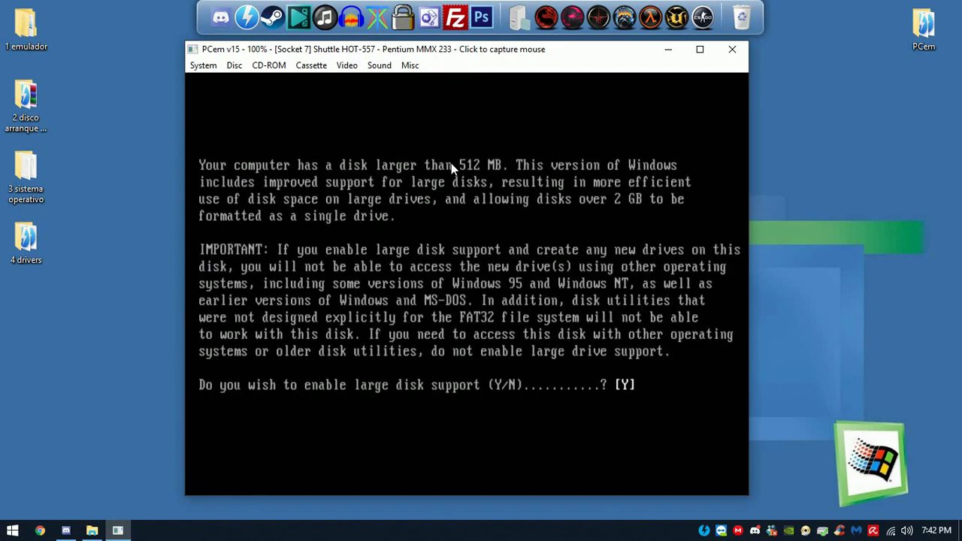
pyautogui.press('Return')
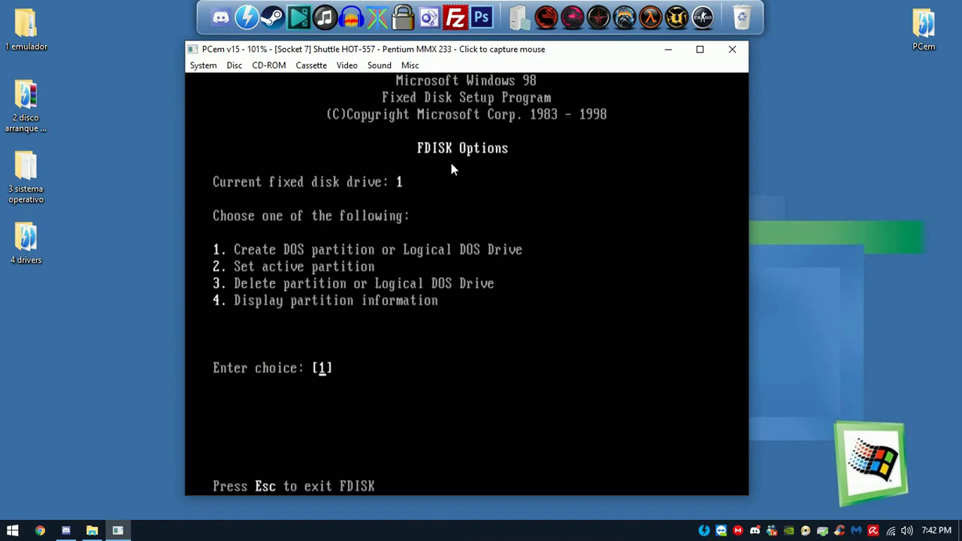
pyautogui.press('Return')
pyautogui.press('Return')
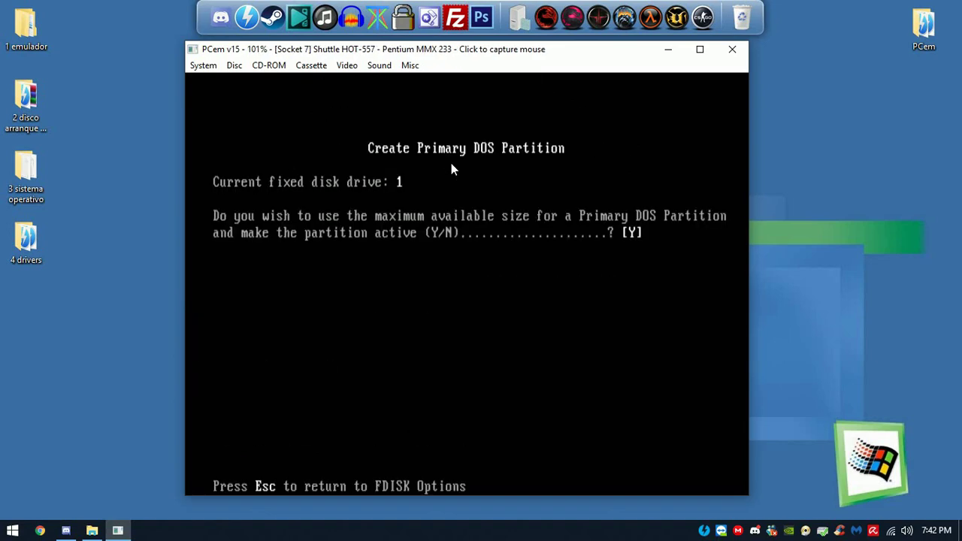
pyautogui.press('Return')
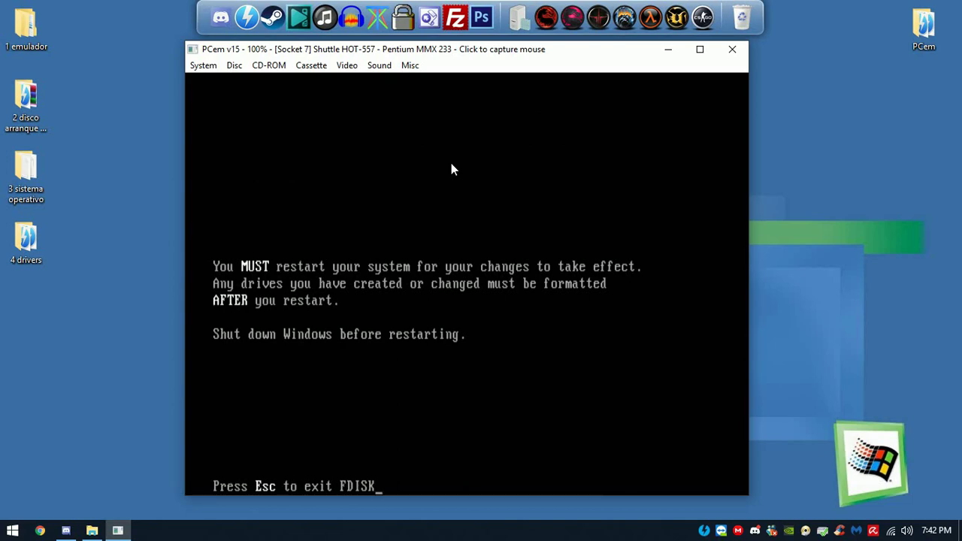
pyautogui.press('Escape')
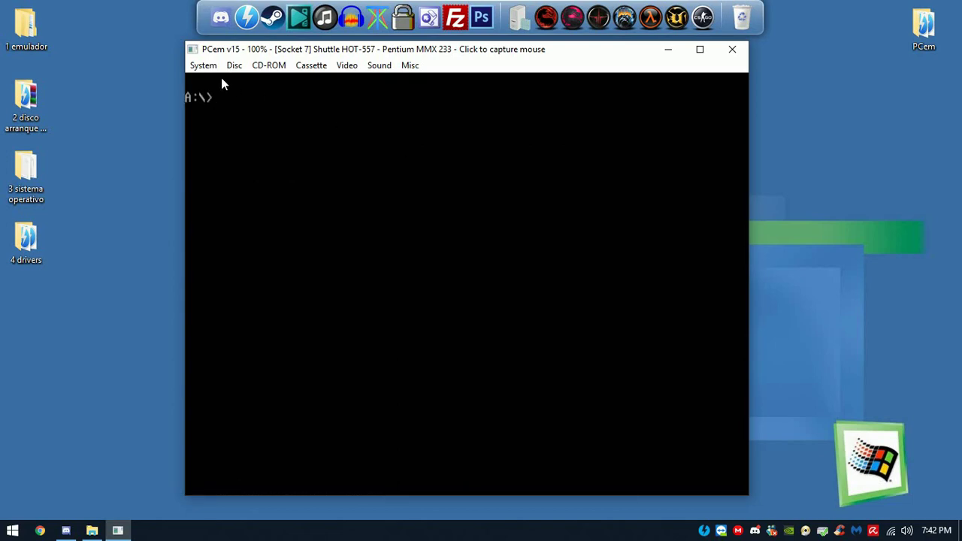
# Reboot via Ctrl+Alt+Del and choose the Startup Menu's CD-ROM support option.
pyautogui.click(205, 66)
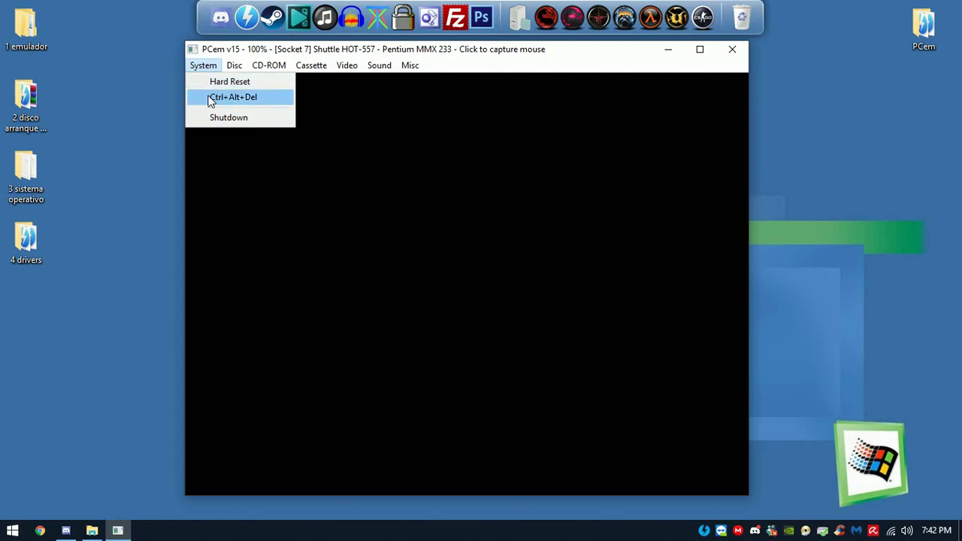
pyautogui.click(222, 98)
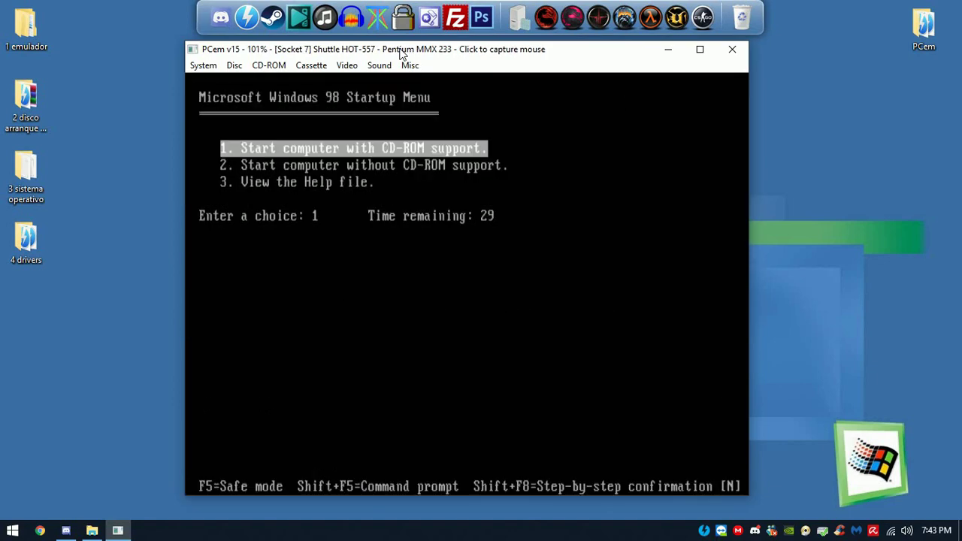
pyautogui.press('Return')
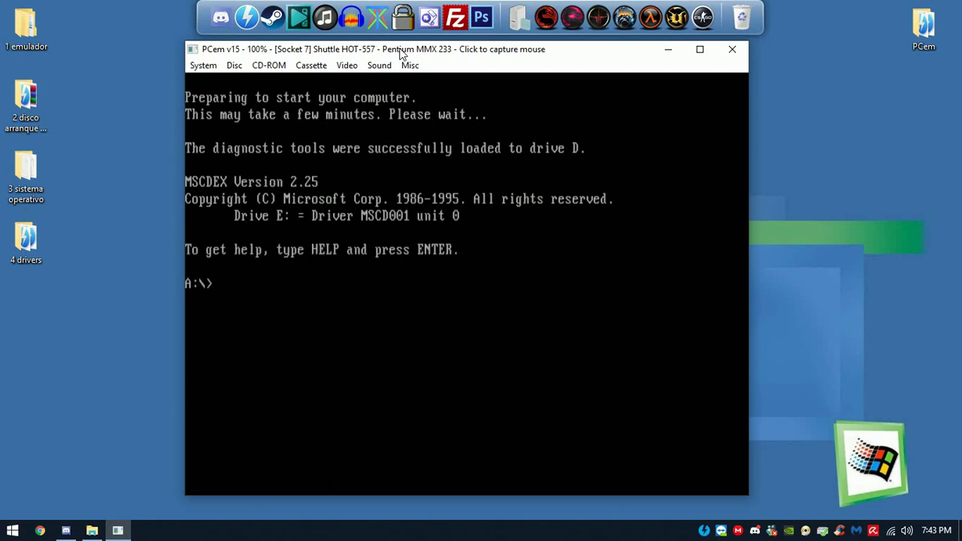
# Format drive C: with a blank volume label (2,109,755,392 bytes available), then change to C:\>.
pyautogui.write('format c:')
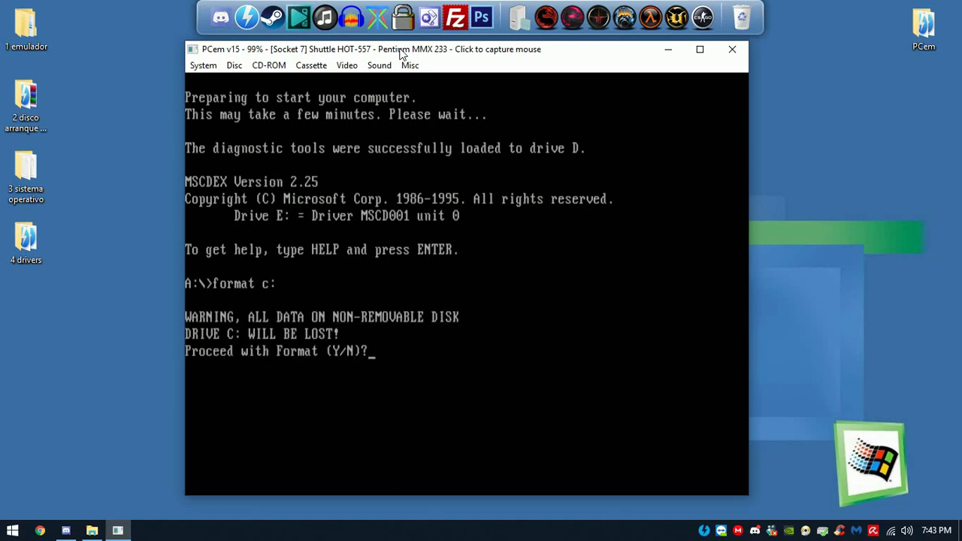
pyautogui.write('y')
pyautogui.press('Return')
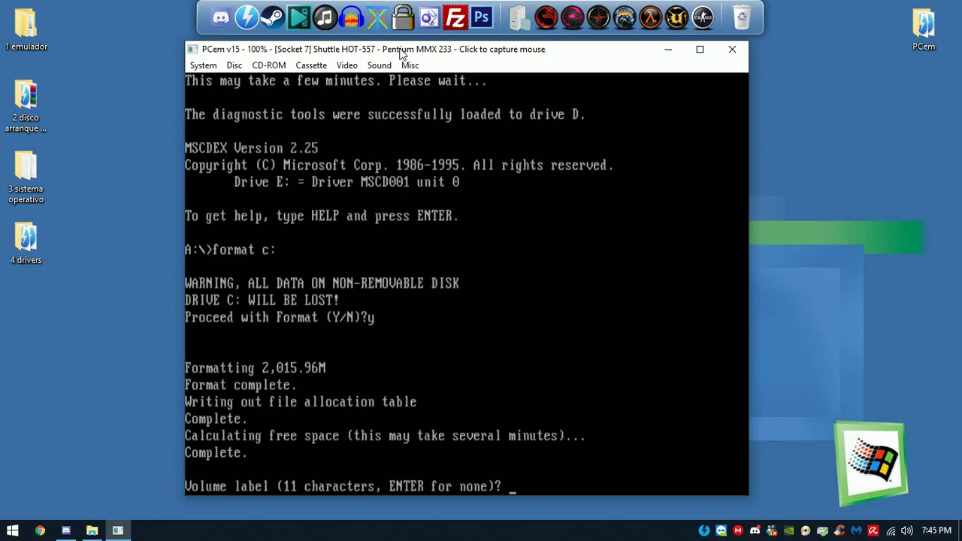
pyautogui.press('Return')
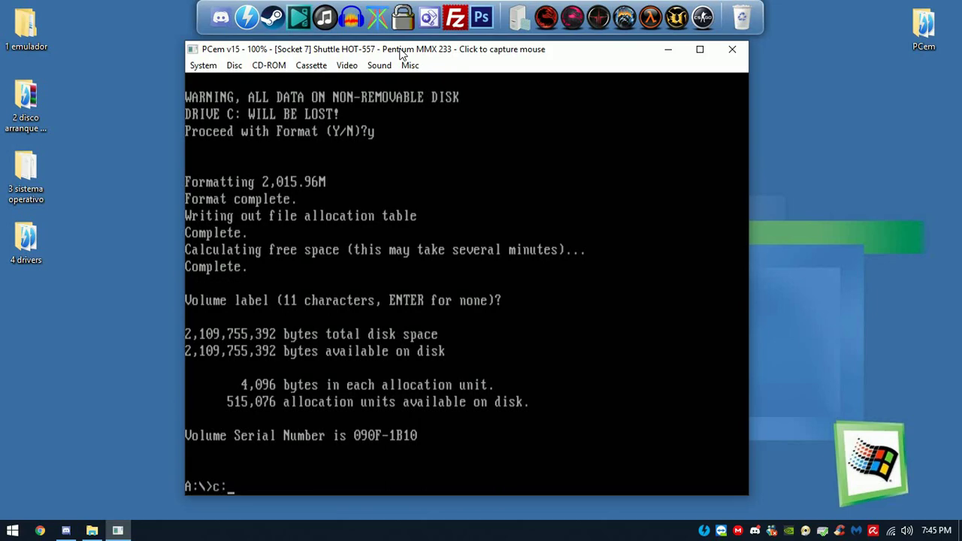
pyautogui.press('Return')
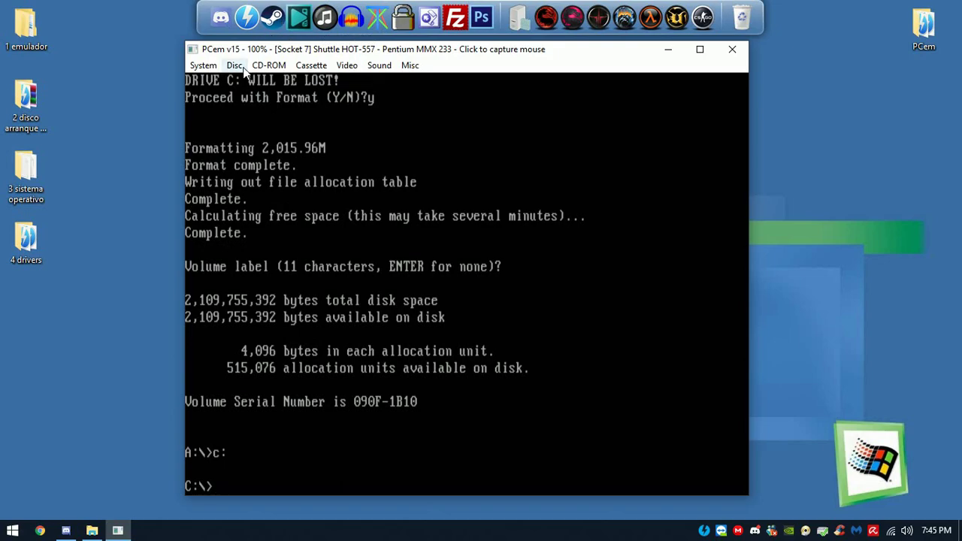
# Eject the boot disk from floppy drive A.
pyautogui.click(234, 65)
pyautogui.moveTo(268, 66)
pyautogui.moveTo(232, 67)
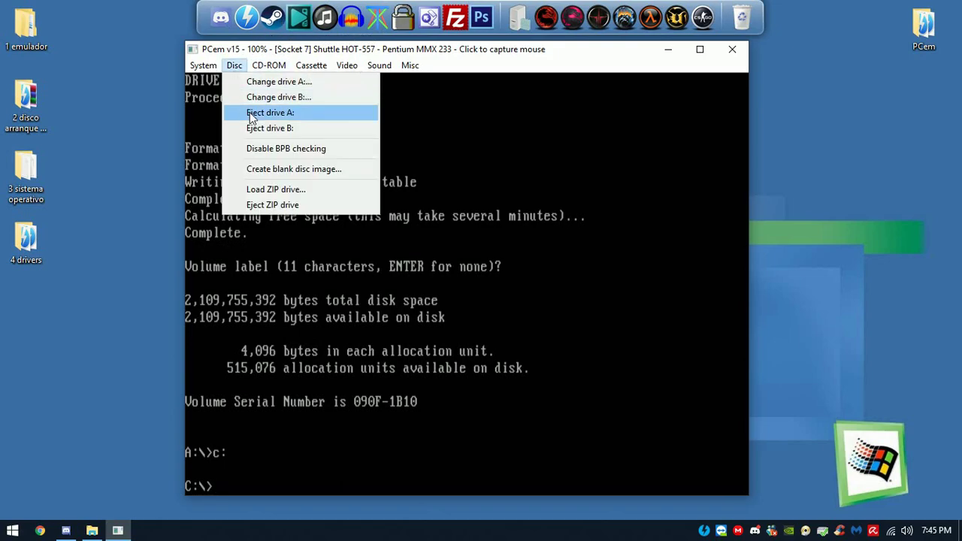
pyautogui.click(290, 114)
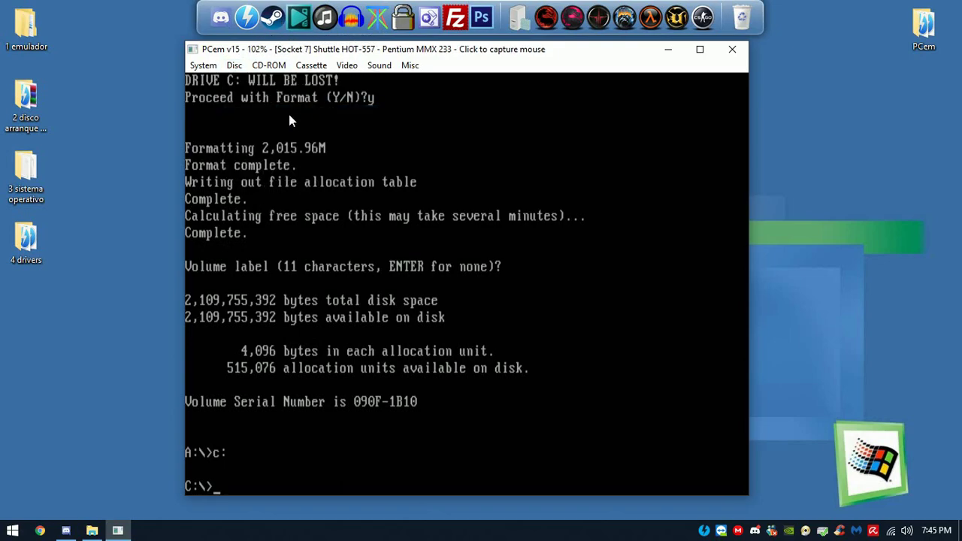
# Load Windows 98se.iso from Desktop\3 sistema operativo as the emulated CD-ROM image.
pyautogui.click(278, 69)
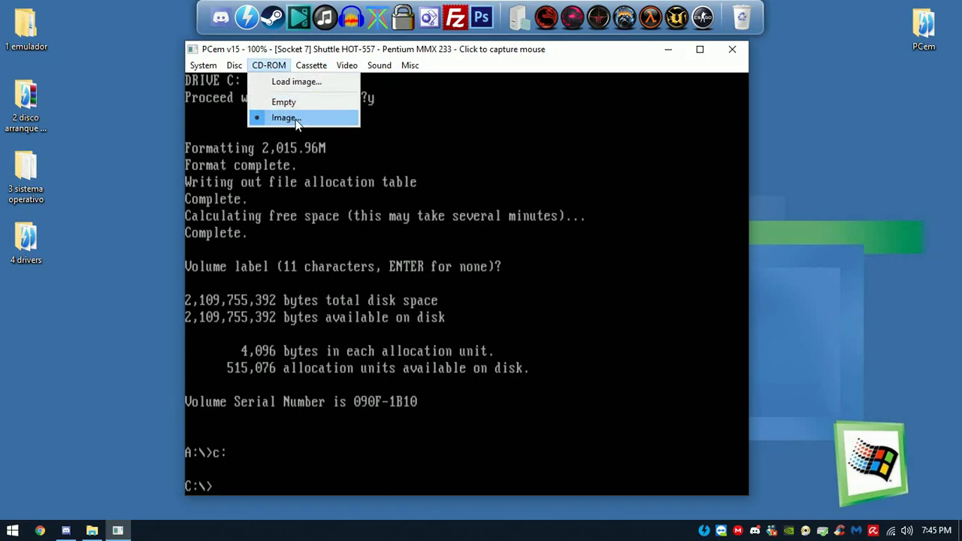
pyautogui.click(304, 81)
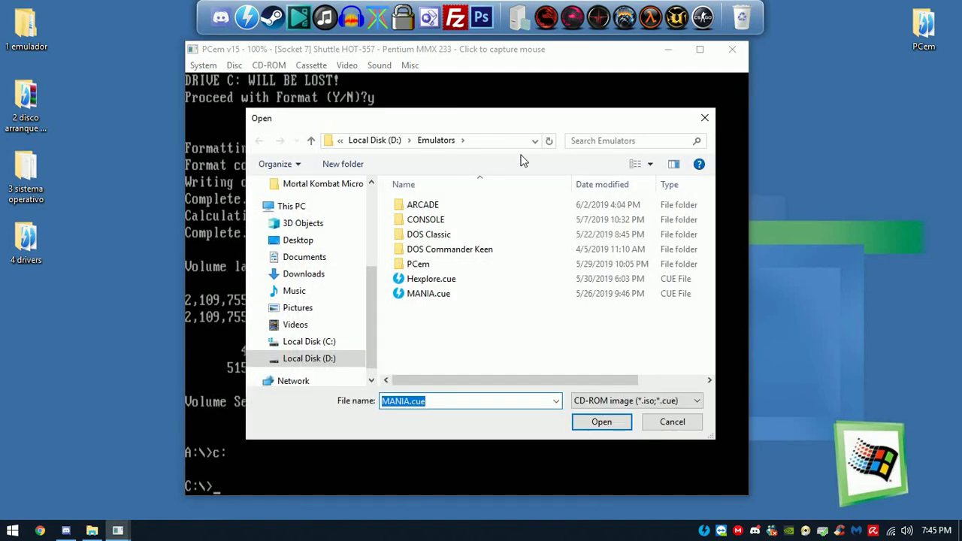
pyautogui.click(330, 241)
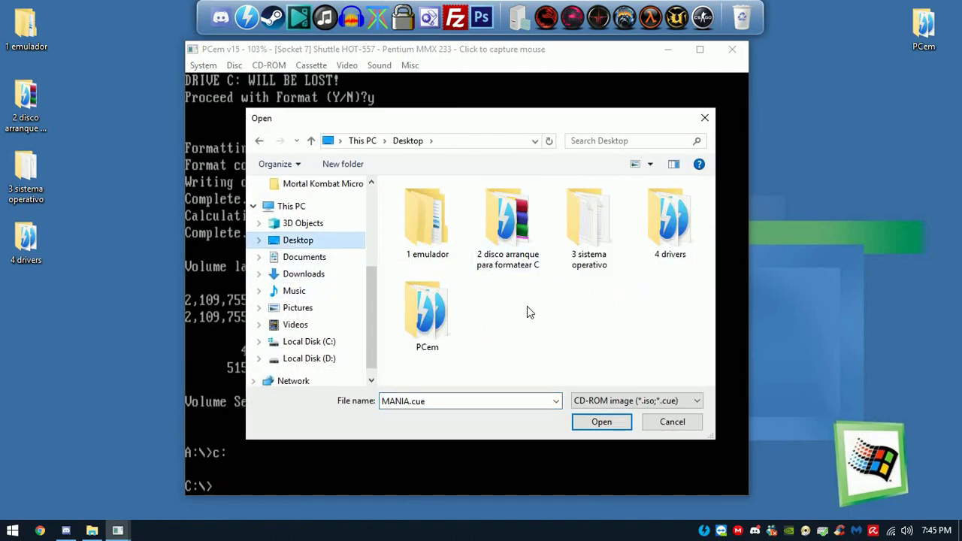
pyautogui.click(580, 232)
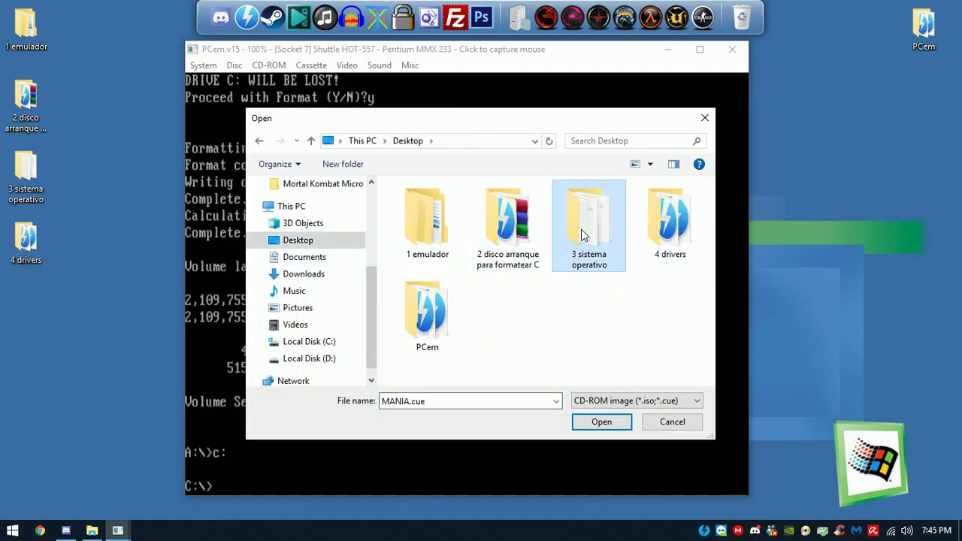
pyautogui.doubleClick(581, 232)
pyautogui.click(498, 224)
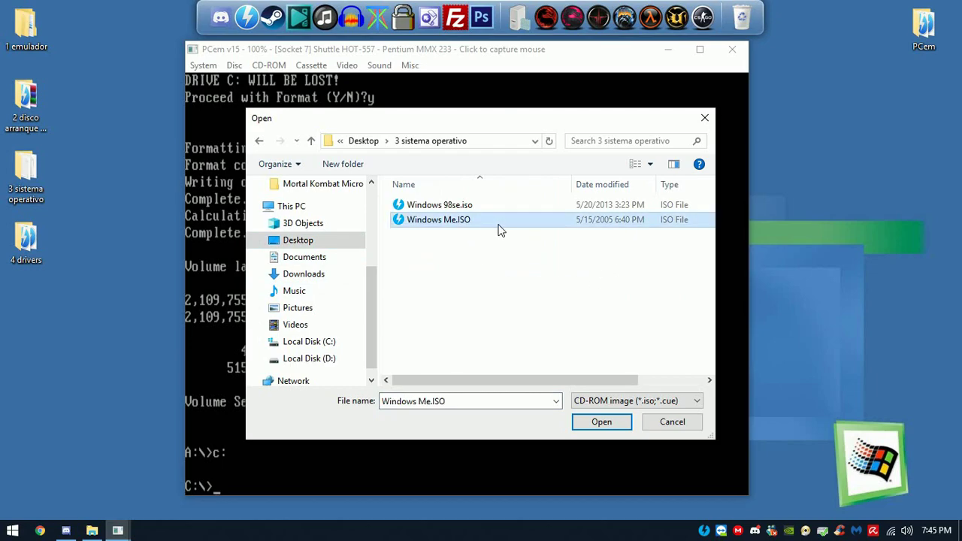
pyautogui.click(457, 205)
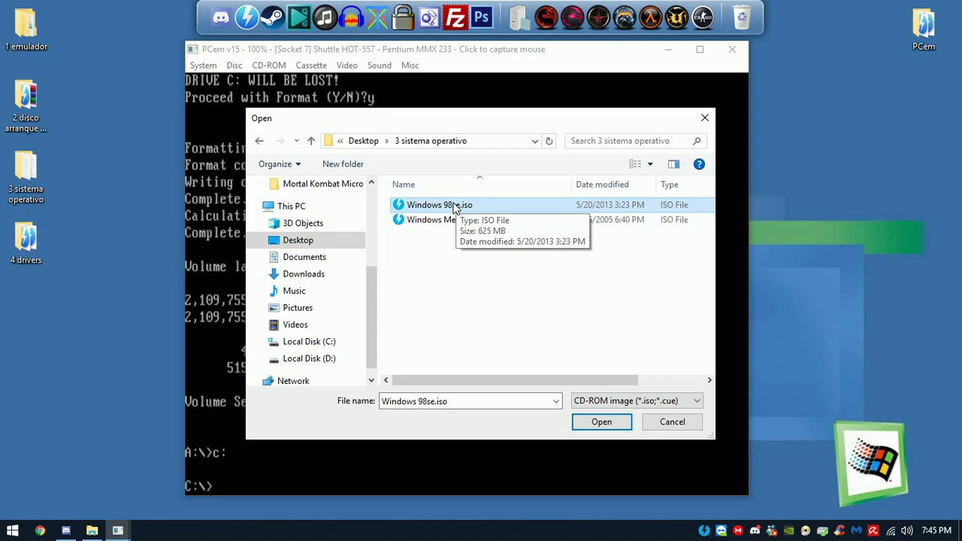
pyautogui.doubleClick(459, 206)
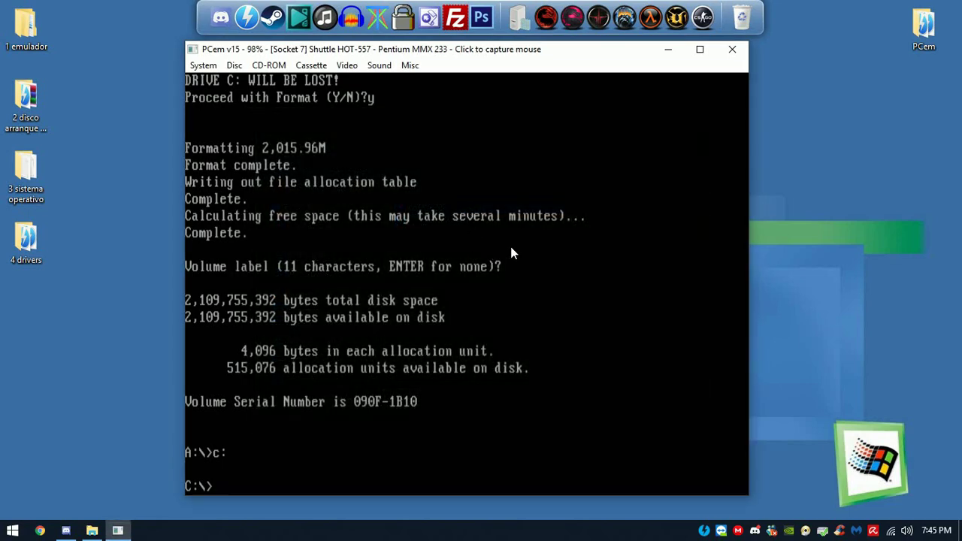
# Switch to CD drive E: and run setup.
pyautogui.moveTo(430, 57); pyautogui.dragTo(414, 62)
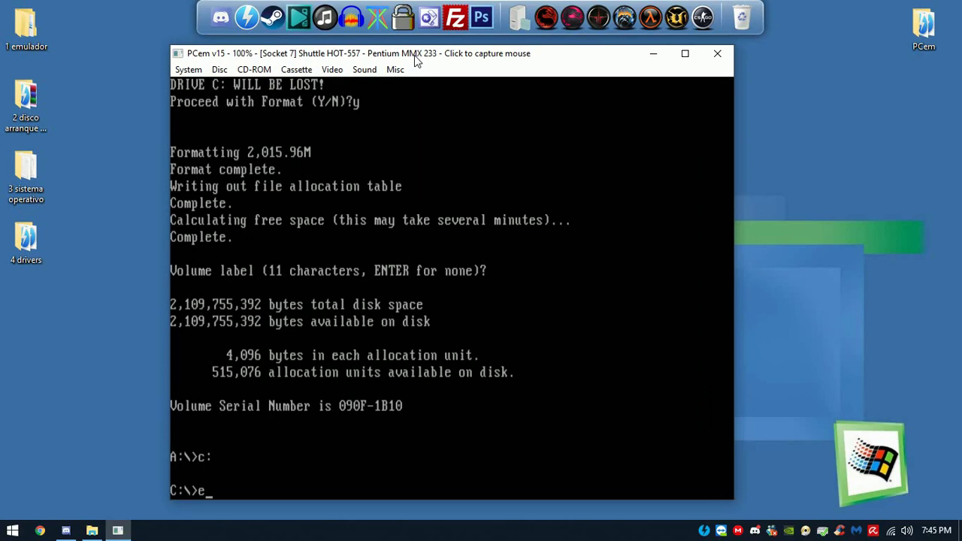
pyautogui.press('Return')
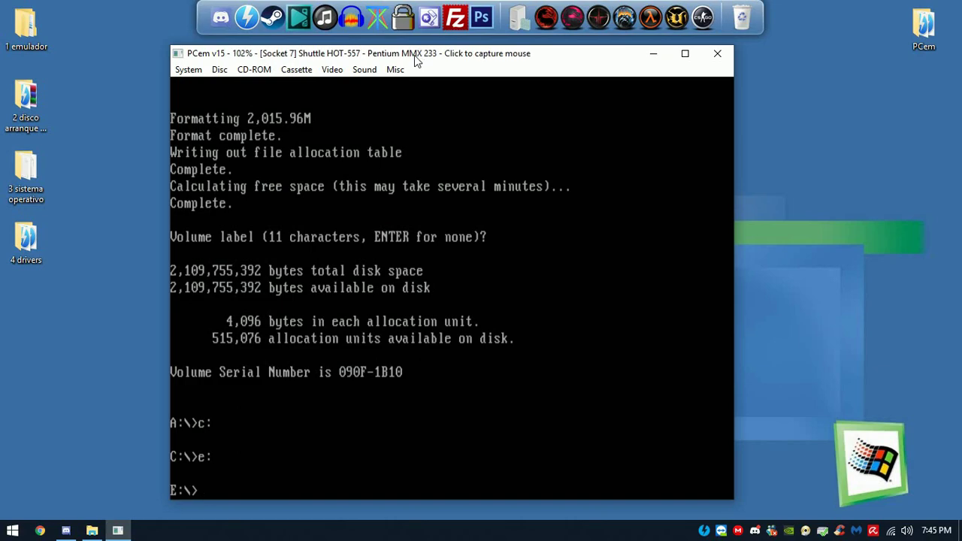
pyautogui.write('setup')
pyautogui.press('Return')
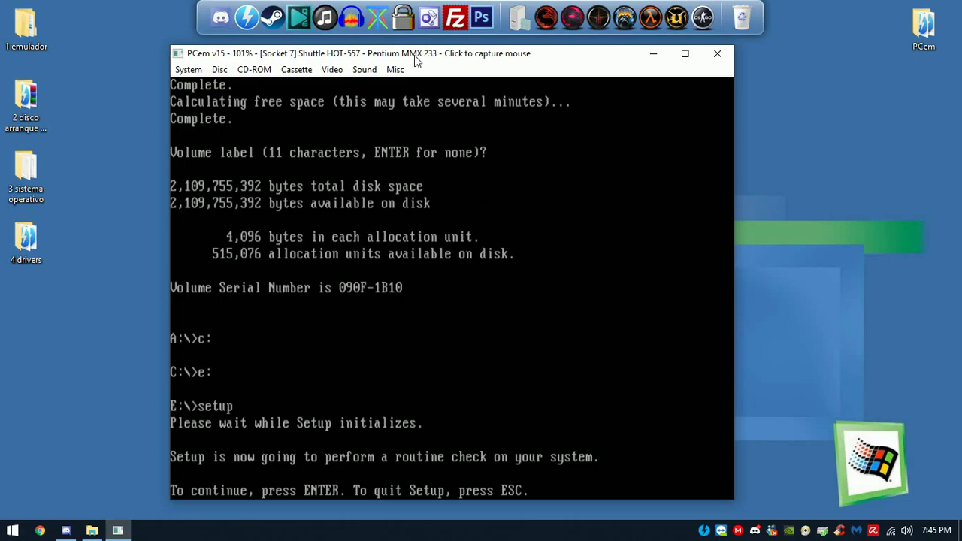
# Exit the ScanDisk check and begin Windows 98 Setup, then release the mouse.
pyautogui.press('Return')
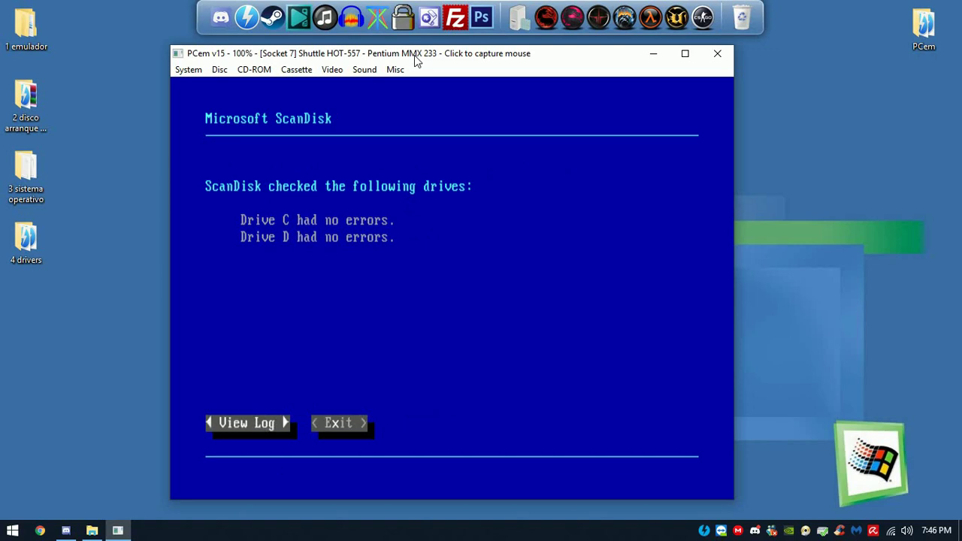
pyautogui.press('Tab')
pyautogui.press('Return')
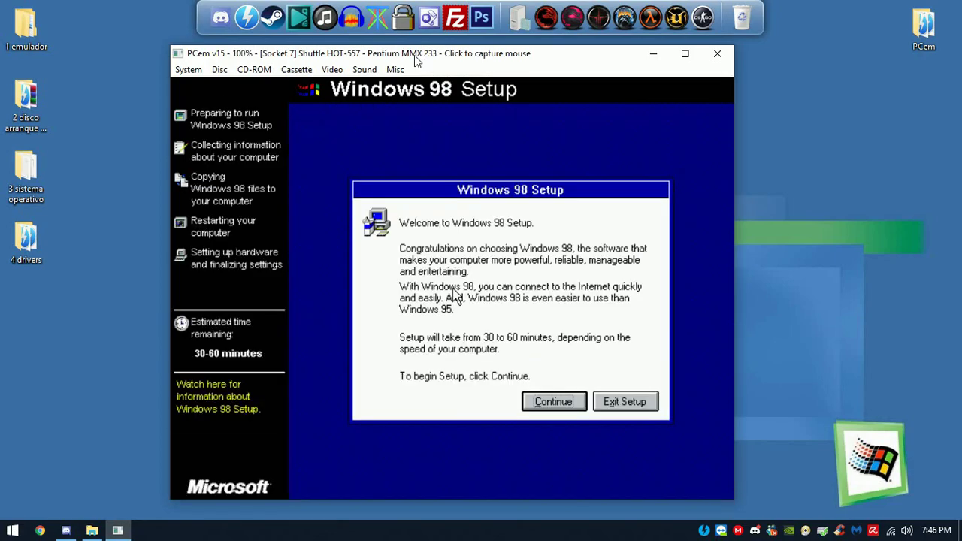
pyautogui.click(562, 400)
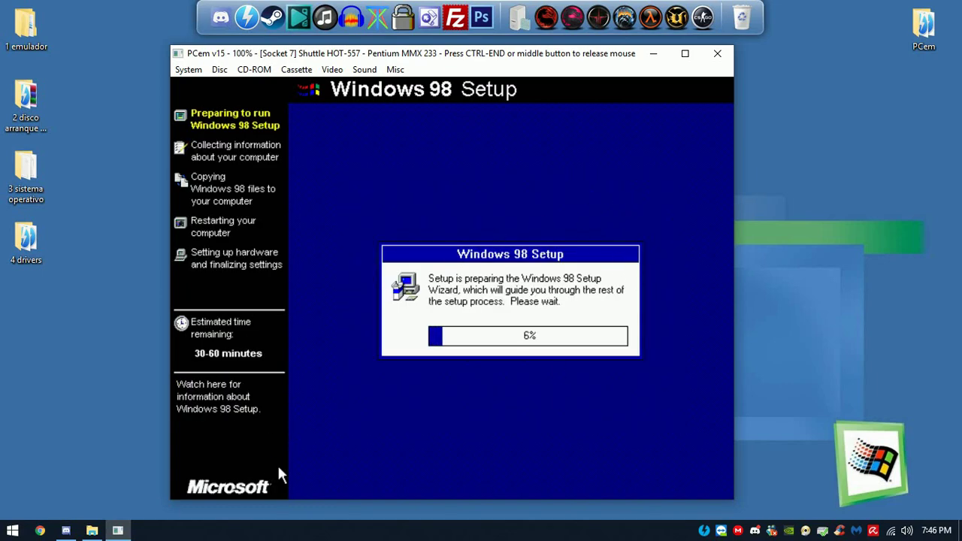
pyautogui.hotkey('ctrl', 'End')
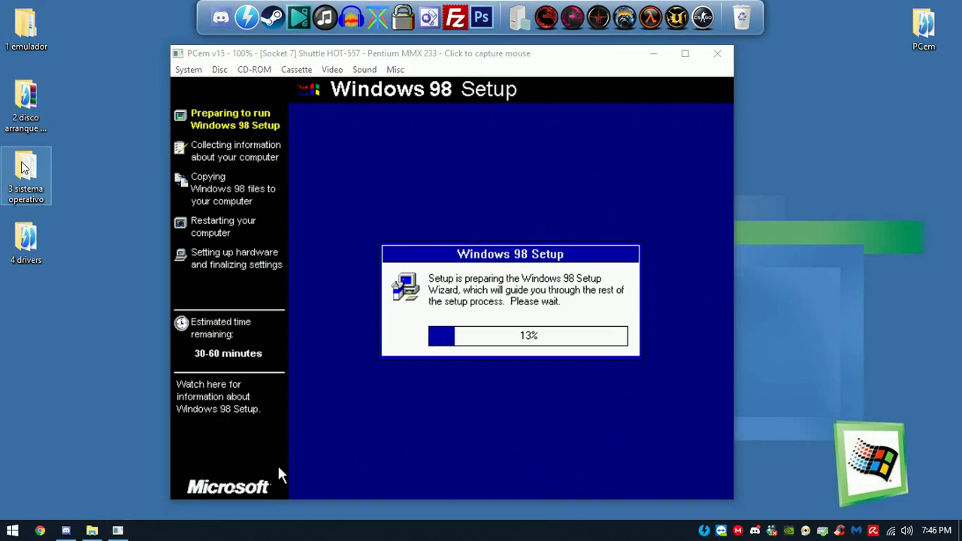
# Open Windows 98se serial.txt in Notepad at the top-left and select its product key line.
pyautogui.doubleClick(22, 167)
pyautogui.doubleClick(248, 153)
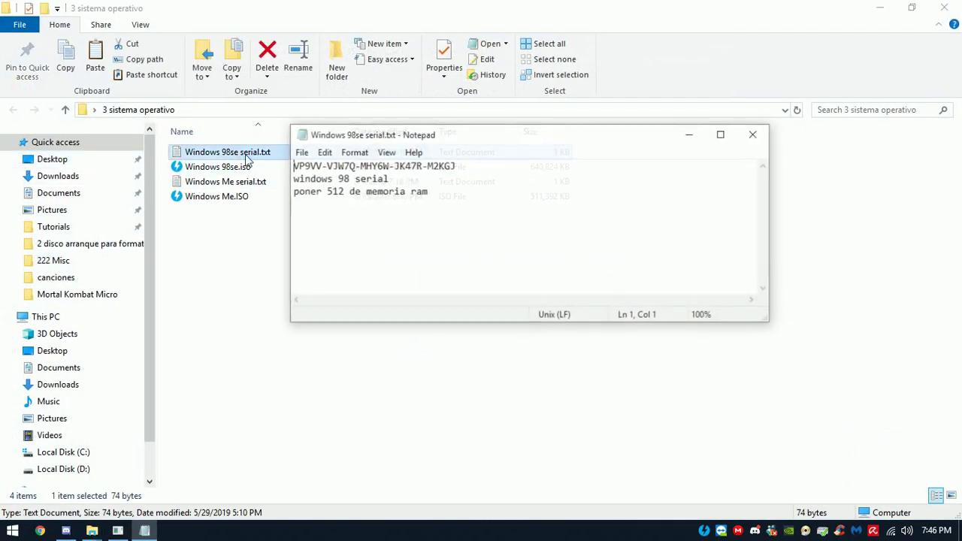
pyautogui.click(879, 8)
pyautogui.moveTo(444, 136); pyautogui.dragTo(198, 18)
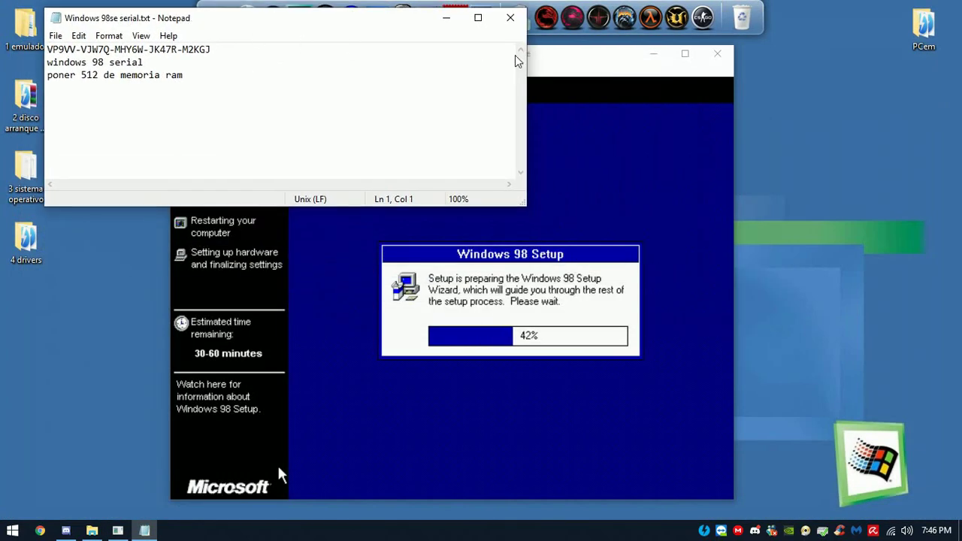
pyautogui.moveTo(555, 61); pyautogui.dragTo(528, 73)
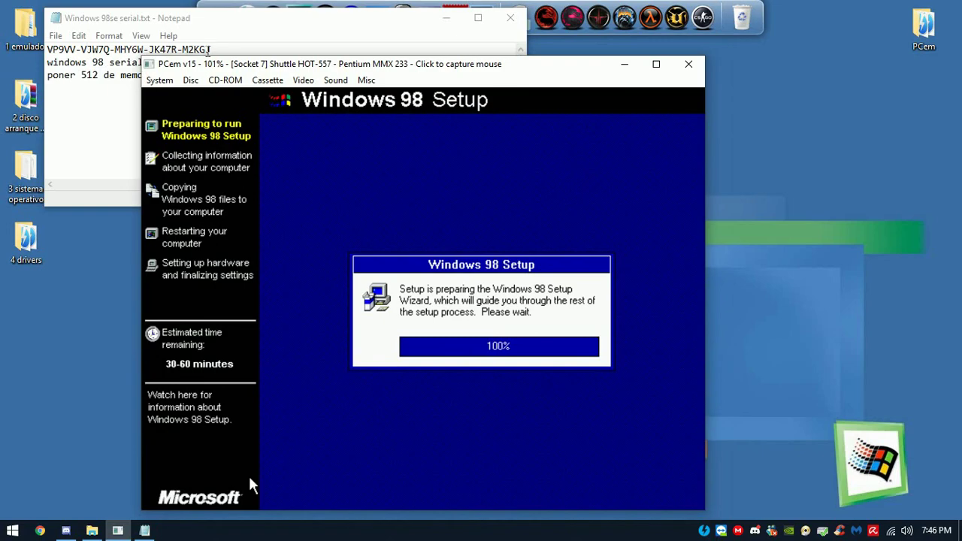
pyautogui.moveTo(236, 50); pyautogui.dragTo(29, 48)
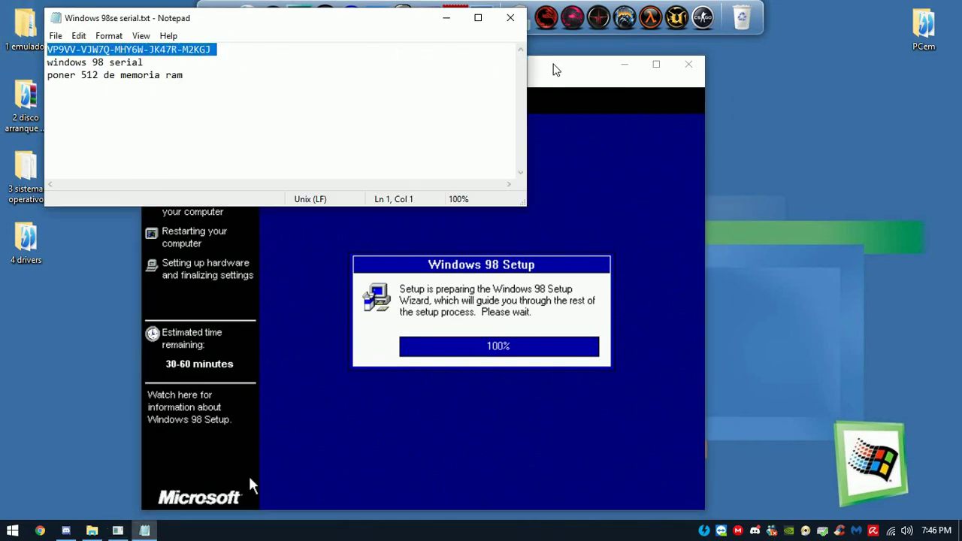
pyautogui.click(554, 68)
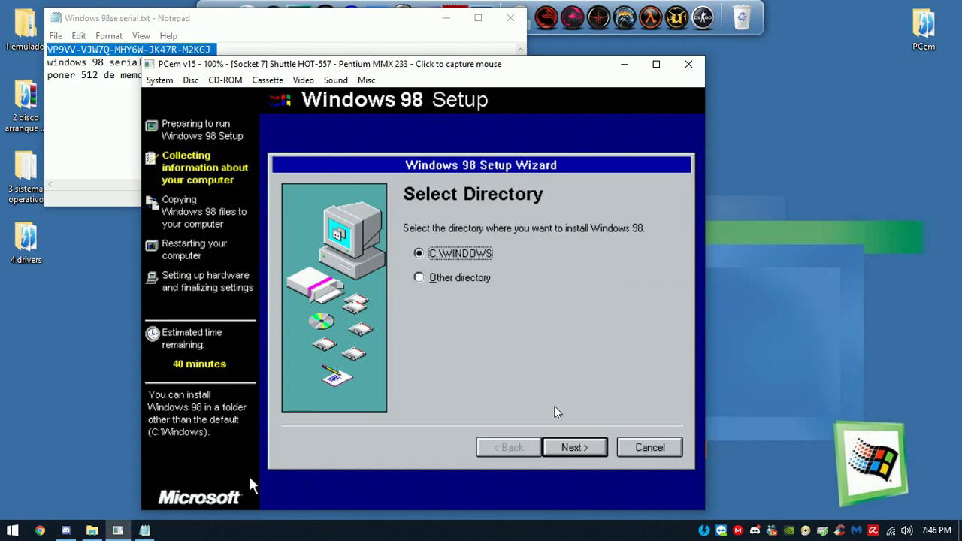
# Accept C:\WINDOWS as the install folder and choose the Custom setup type.
pyautogui.click(275, 475)
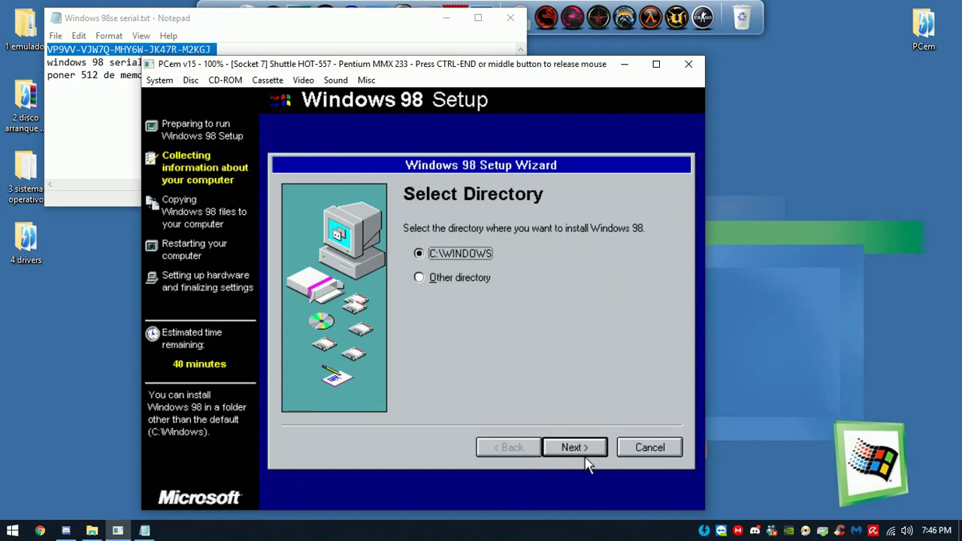
pyautogui.click(578, 447)
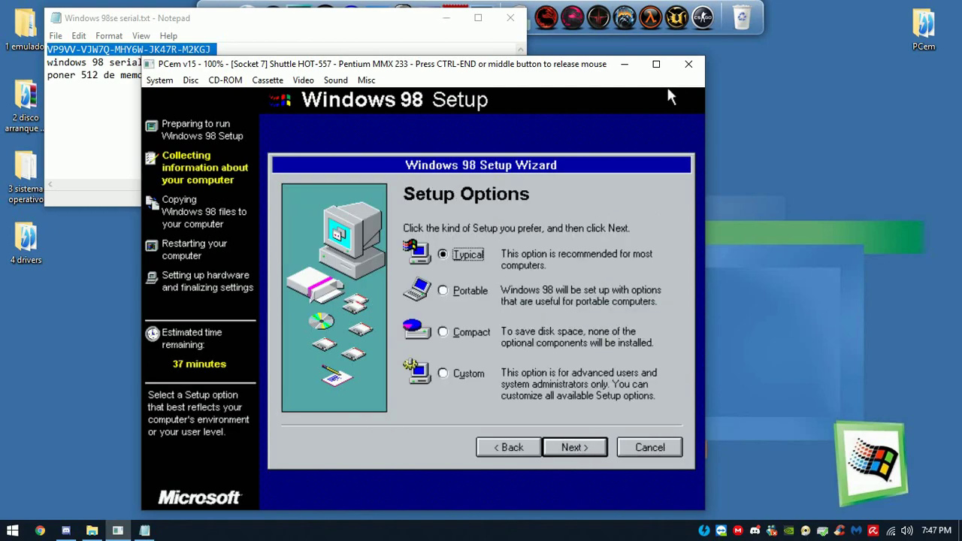
pyautogui.click(444, 375)
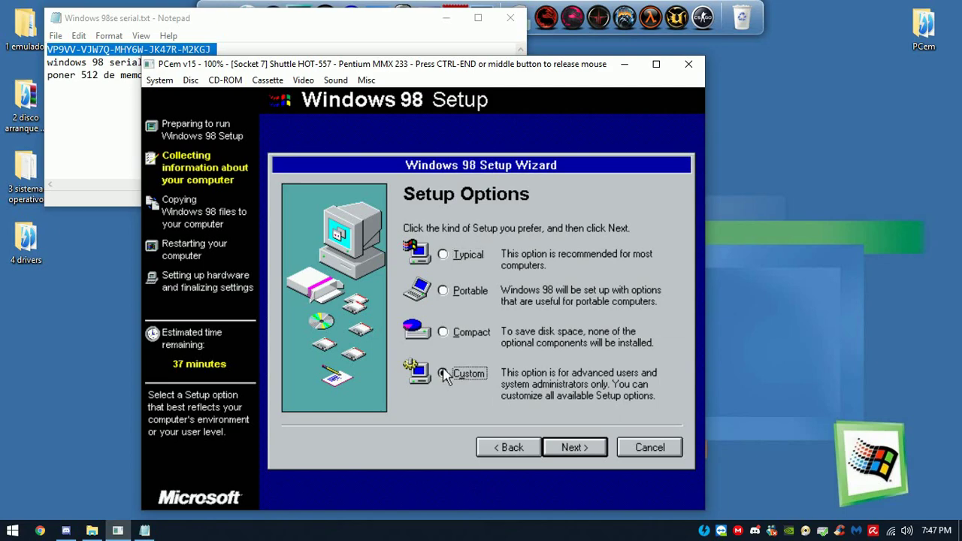
pyautogui.click(588, 451)
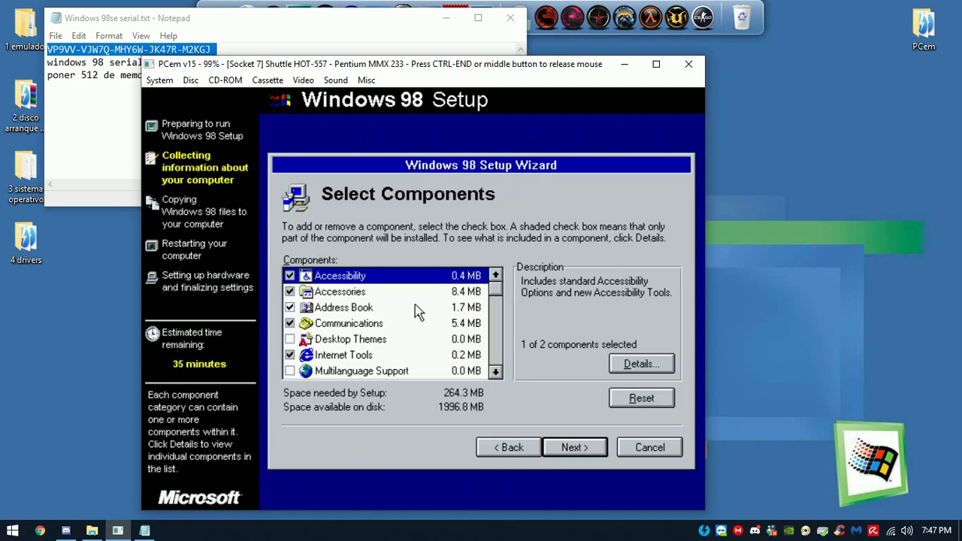
# Add Desktop Themes, then accept the identification, computer settings and location defaults.
pyautogui.click(290, 340)
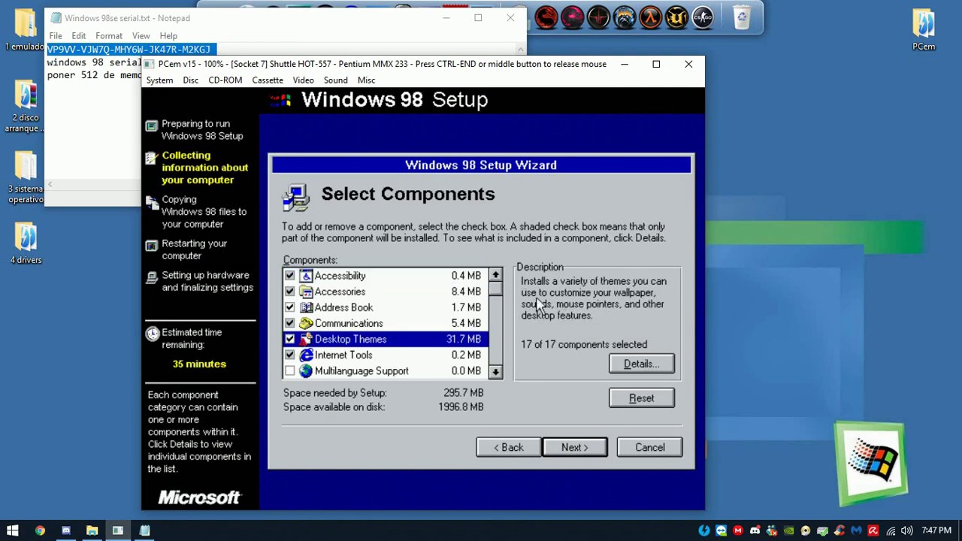
pyautogui.moveTo(496, 293); pyautogui.dragTo(496, 359)
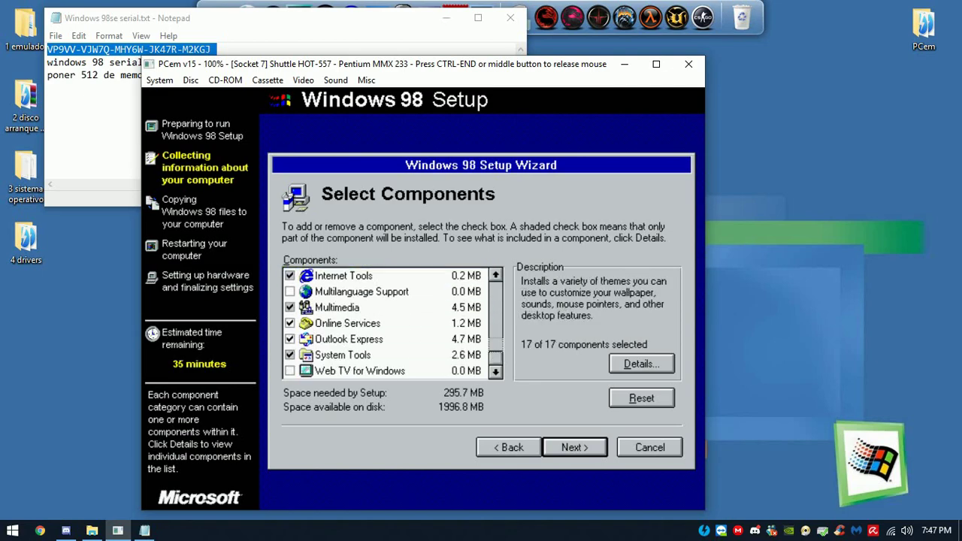
pyautogui.click(573, 448)
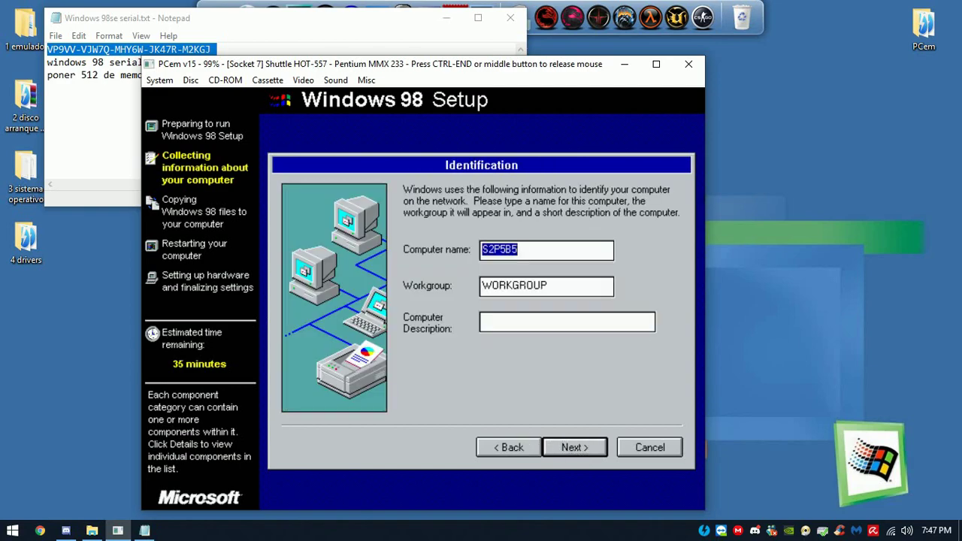
pyautogui.click(584, 451)
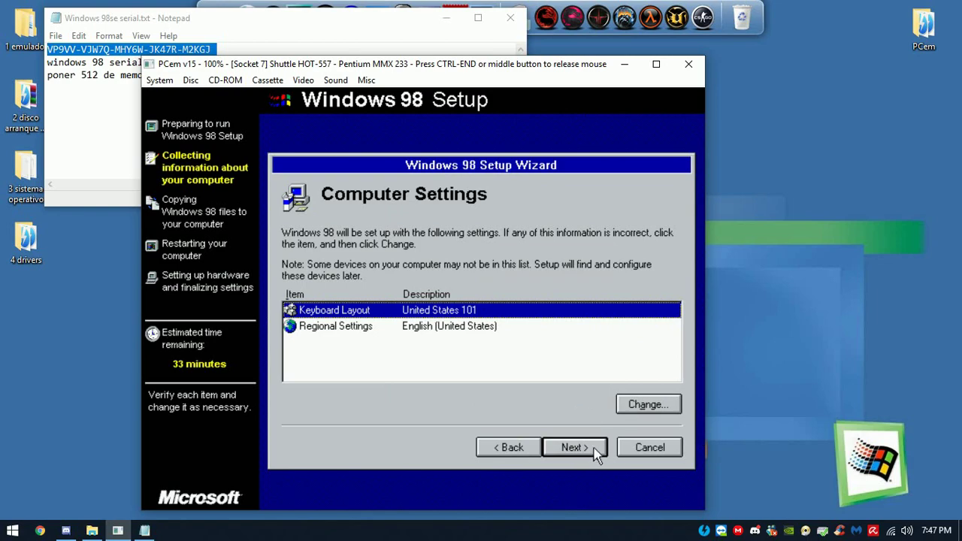
pyautogui.click(593, 451)
pyautogui.click(593, 451)
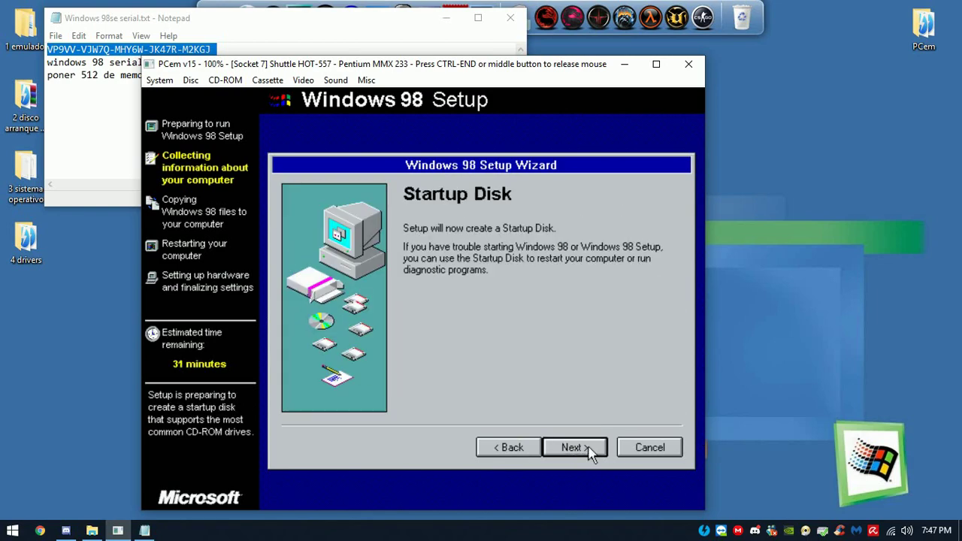
pyautogui.click(592, 449)
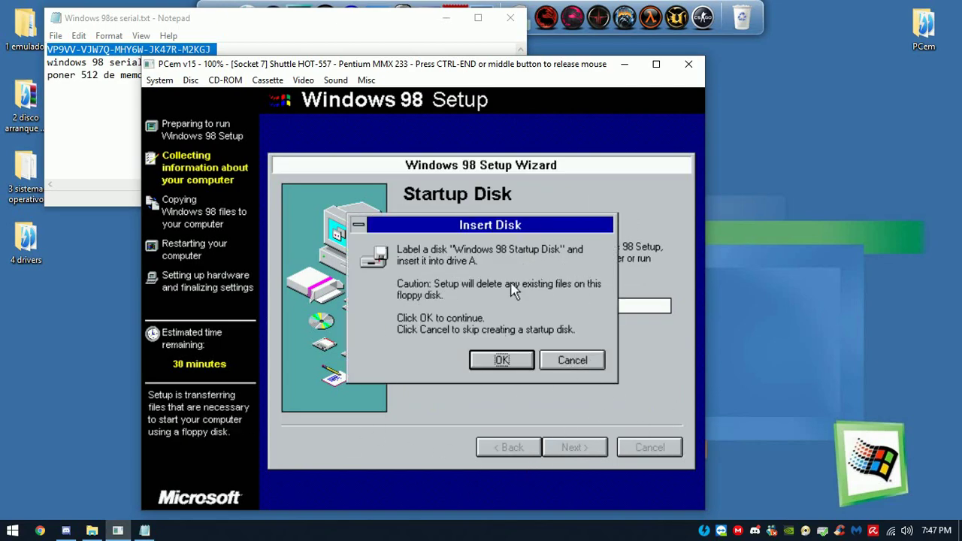
# Skip the startup disk and start copying the Windows 98 files.
pyautogui.click(575, 366)
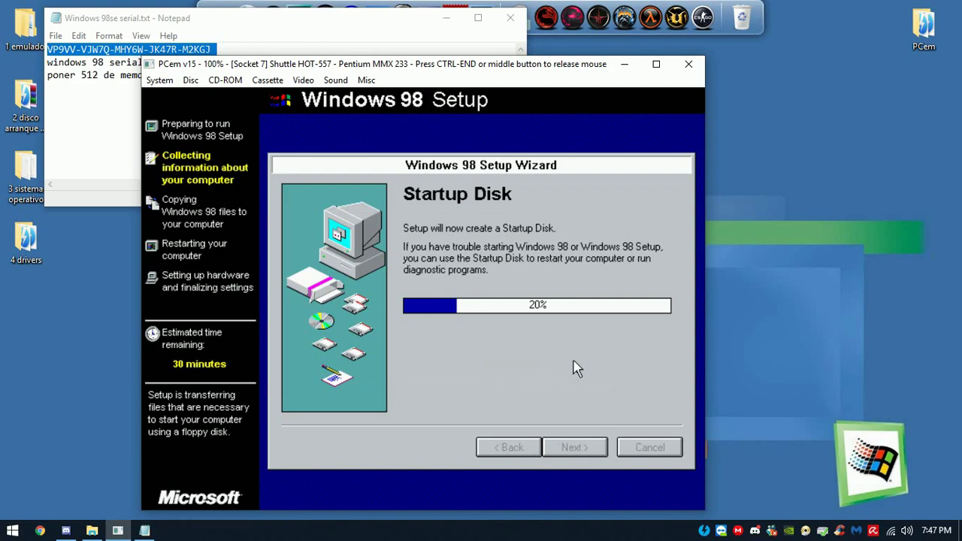
pyautogui.click(560, 448)
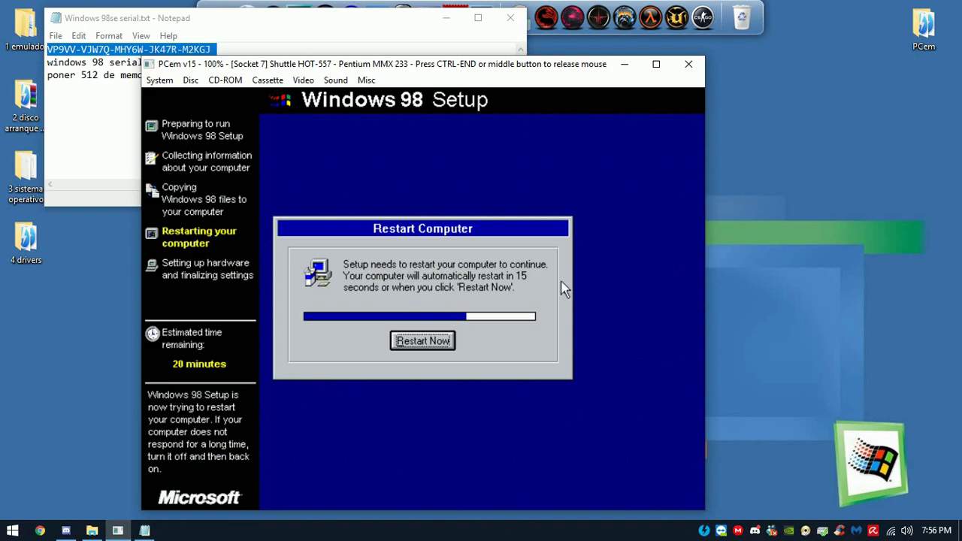
# Restart the virtual machine immediately from the Restart Computer dialog.
pyautogui.click(422, 342)
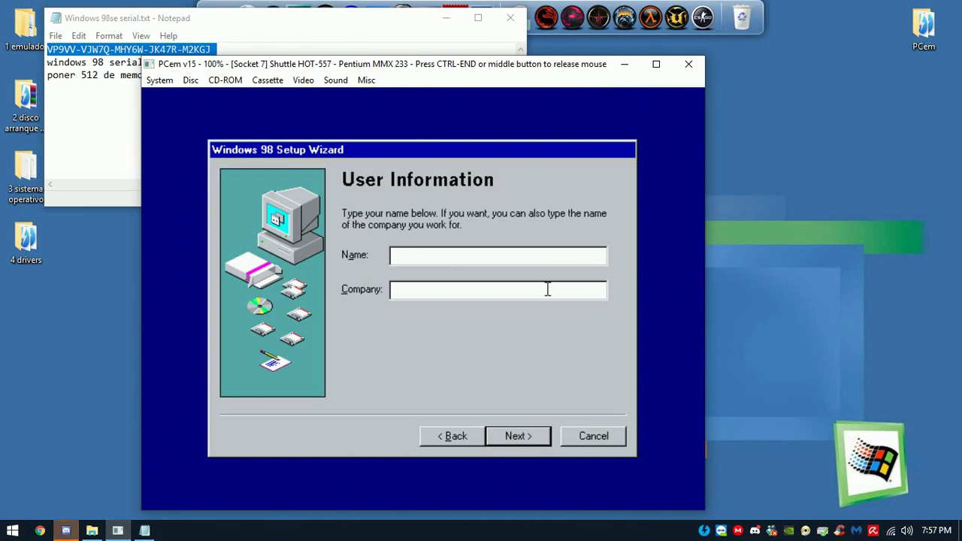
# Enter the user's name and accept the Windows 98 license agreement.
pyautogui.click(545, 256)
pyautogui.write('gr')
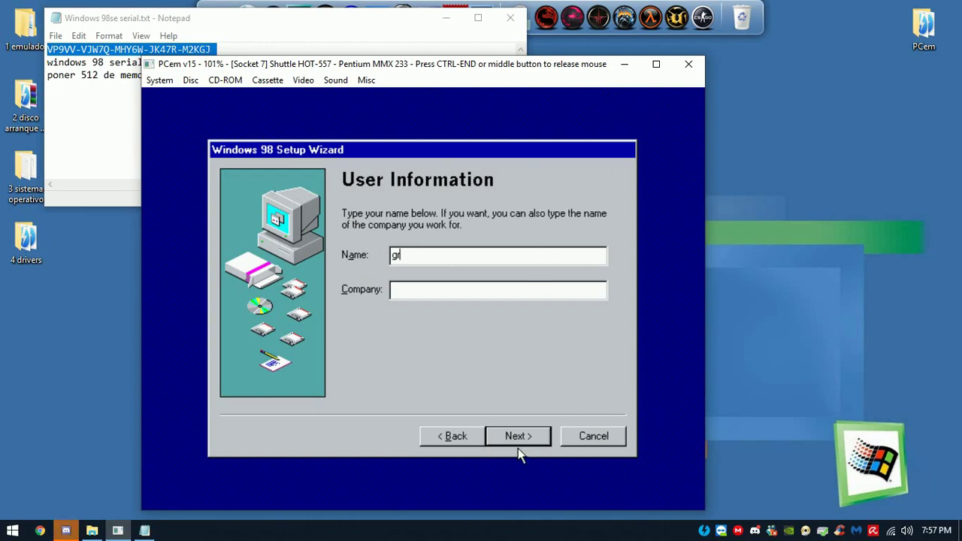
pyautogui.click(525, 439)
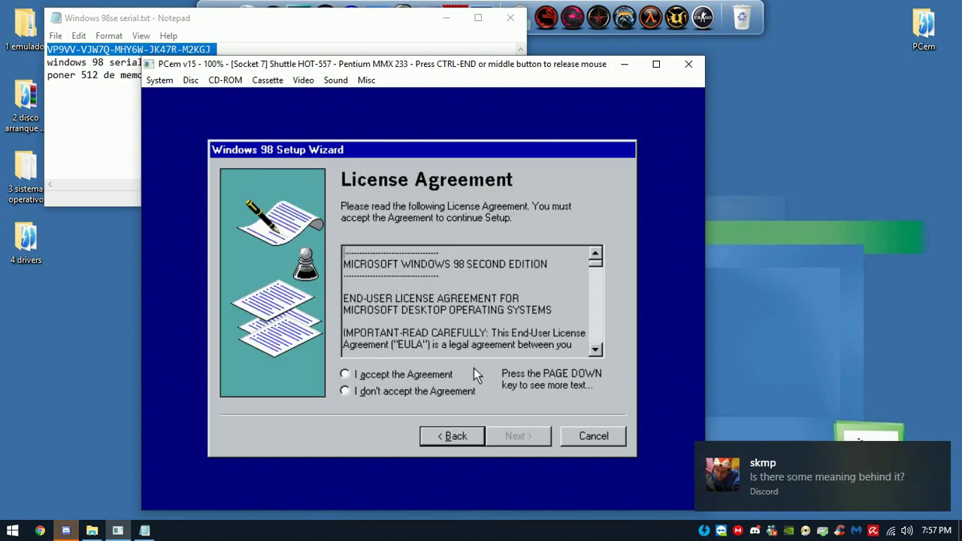
pyautogui.click(446, 373)
pyautogui.click(519, 436)
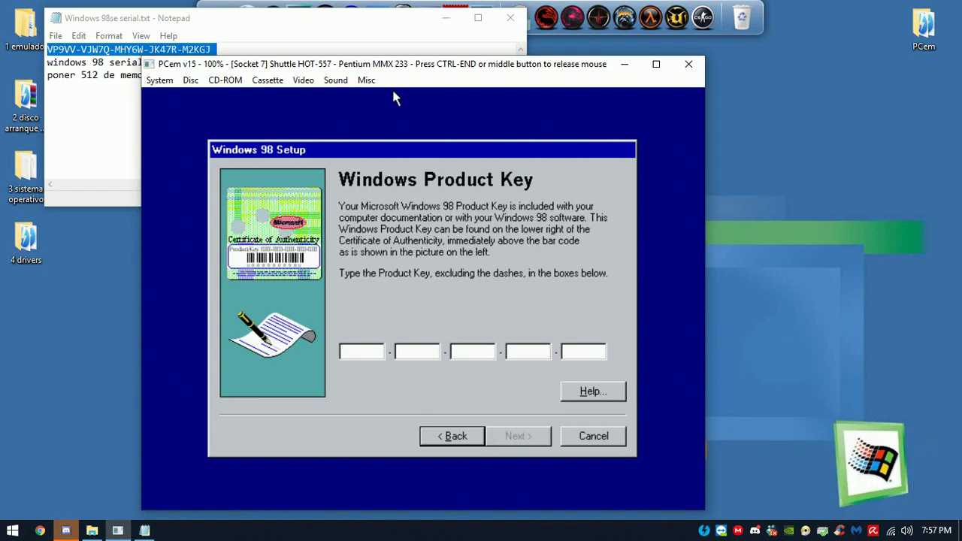
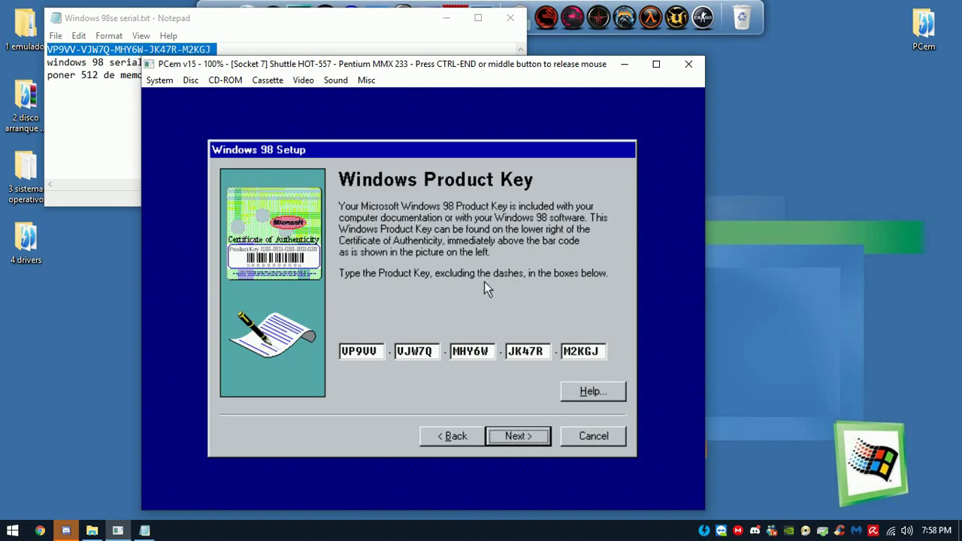
# Enter the Windows 98 product key from the note and finish the Start Wizard.
pyautogui.click(526, 436)
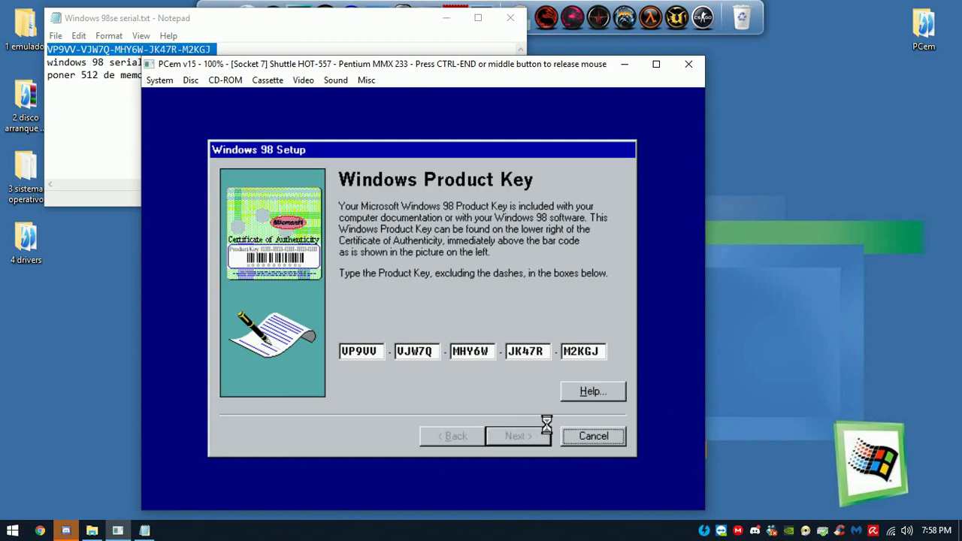
pyautogui.click(523, 440)
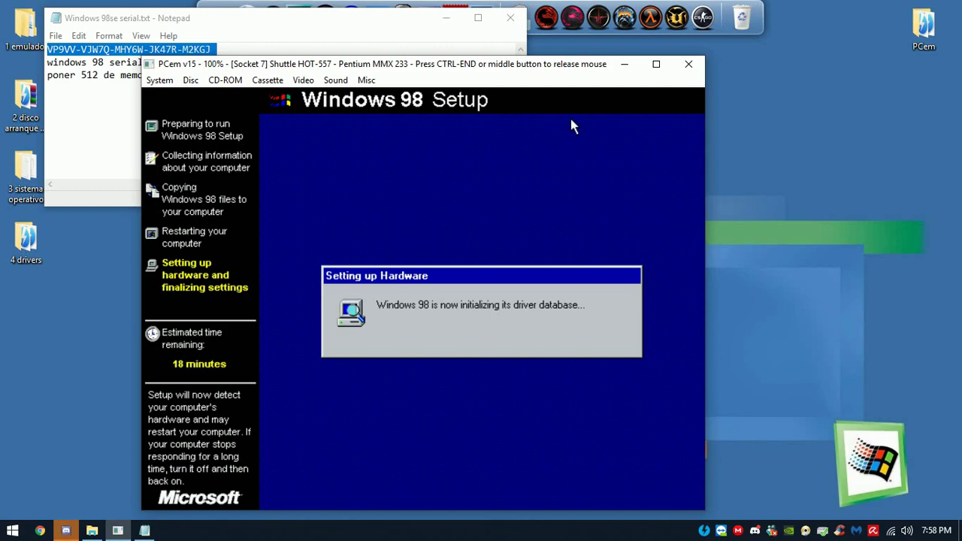
# Nudge the emulator window up and right, then restart when hardware setup asks.
pyautogui.hotkey('ctrl', 'End')
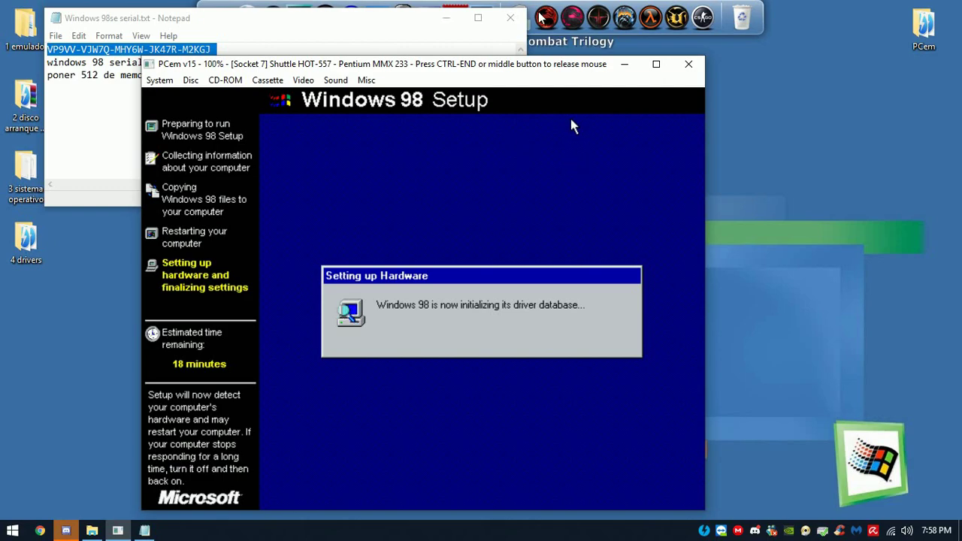
pyautogui.moveTo(517, 73); pyautogui.dragTo(535, 53)
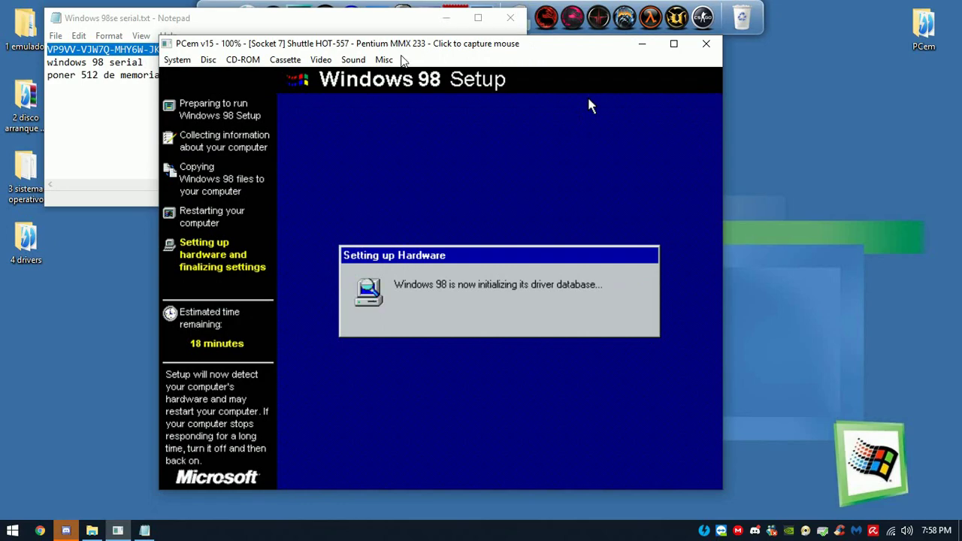
pyautogui.click(589, 100)
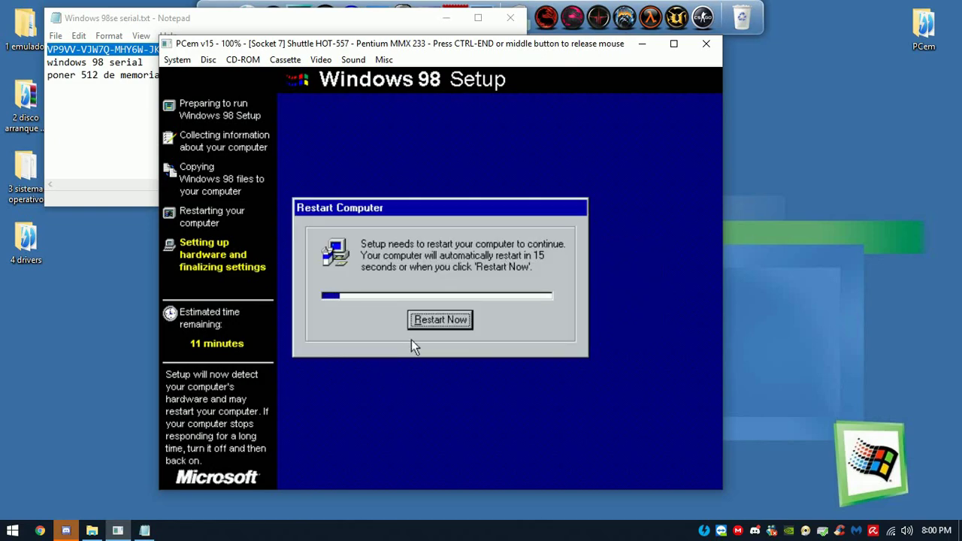
pyautogui.click(423, 319)
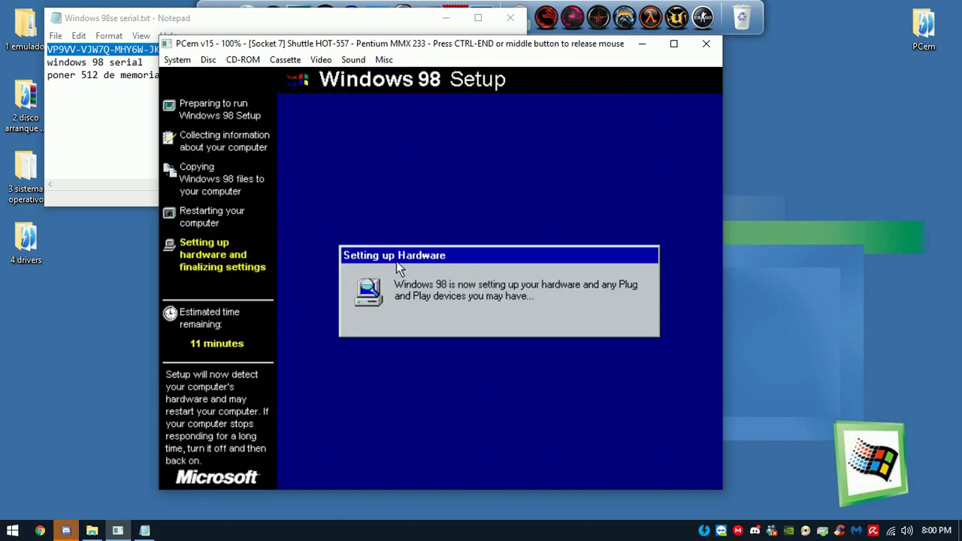
# Nudge the Setting up Hardware dialog slightly down-right while setup continues after the reboot.
pyautogui.moveTo(397, 264); pyautogui.dragTo(416, 259)
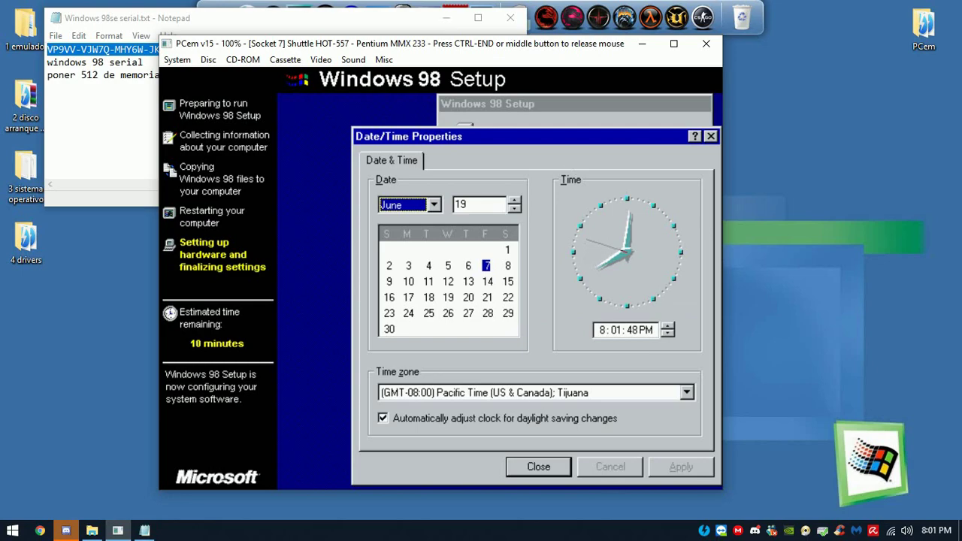
# Set the time zone to (GMT-03:00) Buenos Aires, Georgetown, apply it and close Date/Time Properties.
pyautogui.click(594, 393)
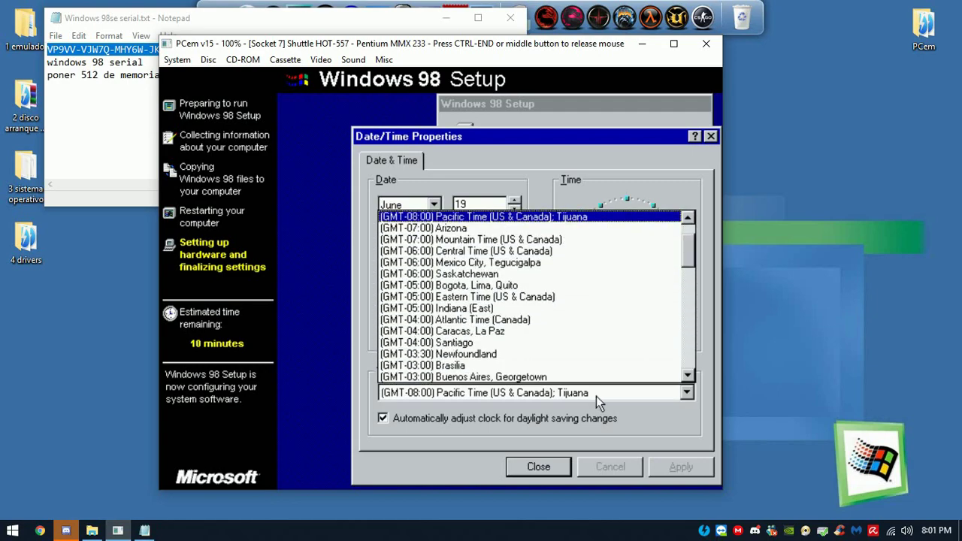
pyautogui.click(544, 376)
pyautogui.click(699, 466)
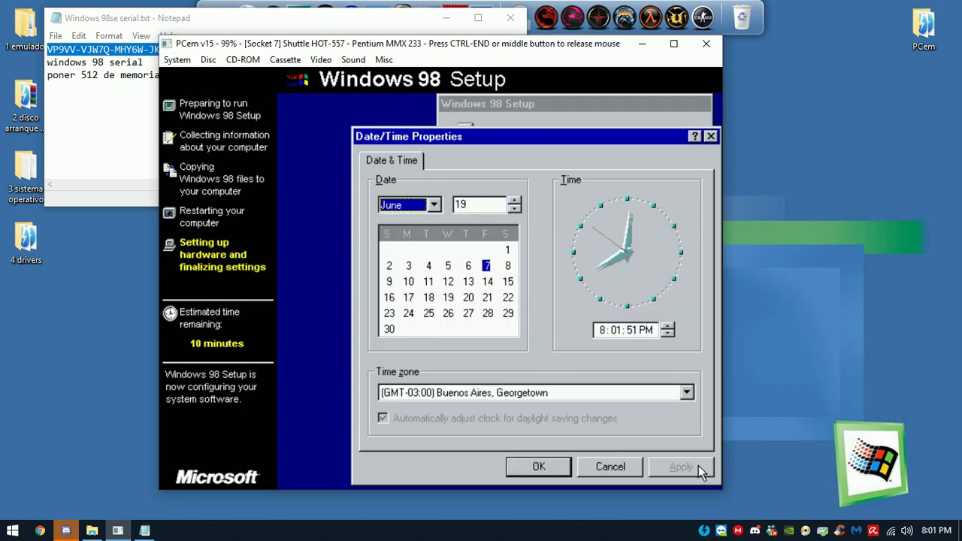
pyautogui.click(558, 467)
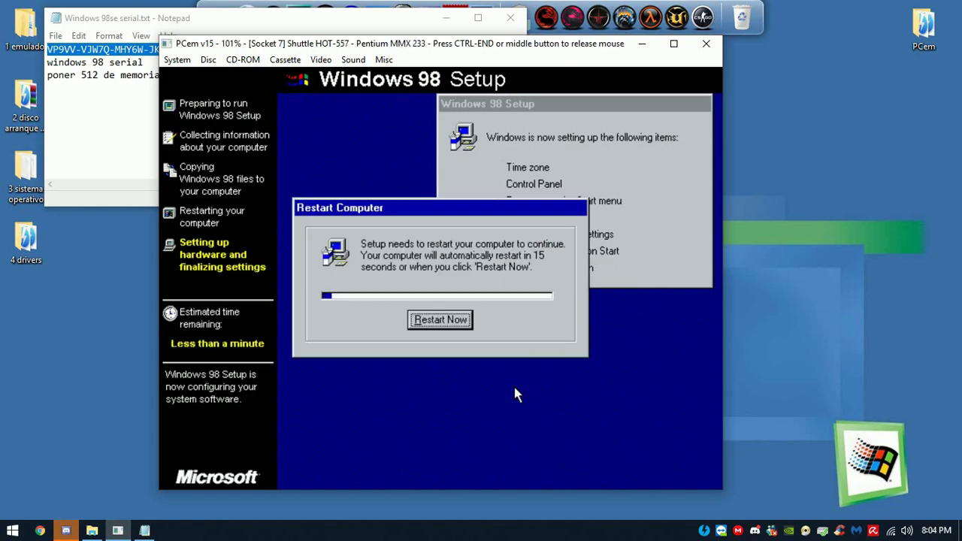
# Restart now, get past the Windows logon prompt, and close the Welcome to Windows 98 screen.
pyautogui.press('Return')
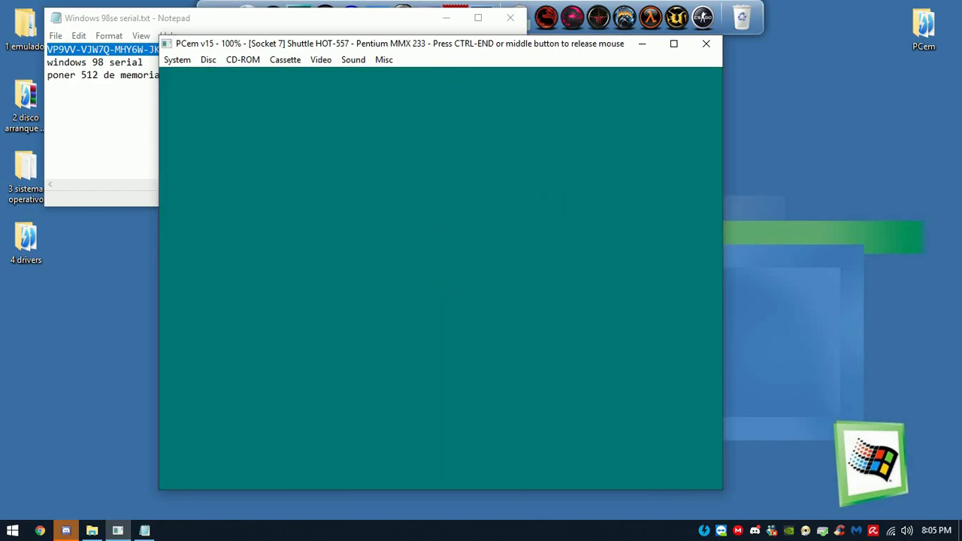
pyautogui.click(622, 159)
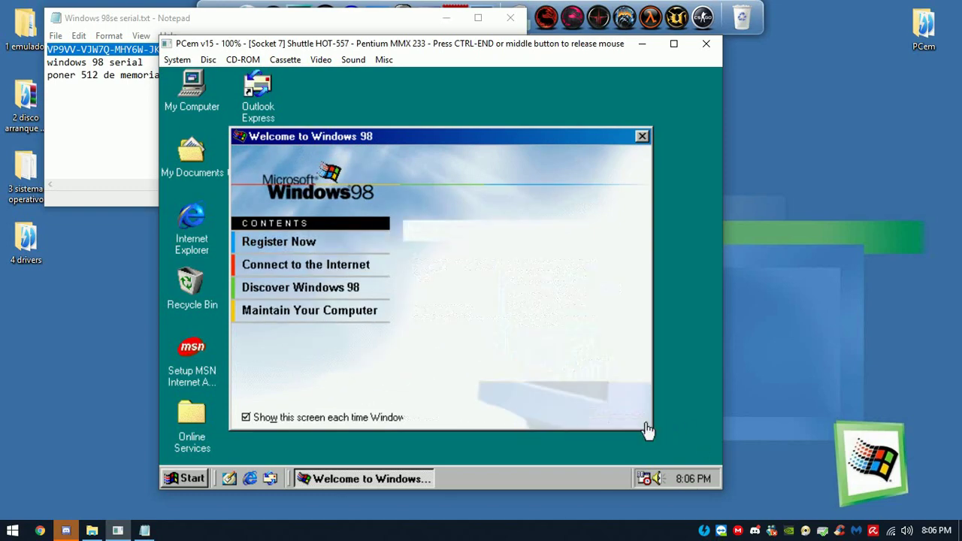
pyautogui.click(607, 413)
# In Display Properties Settings, choose True Color (24 bit) colour depth.
pyautogui.rightClick(373, 167)
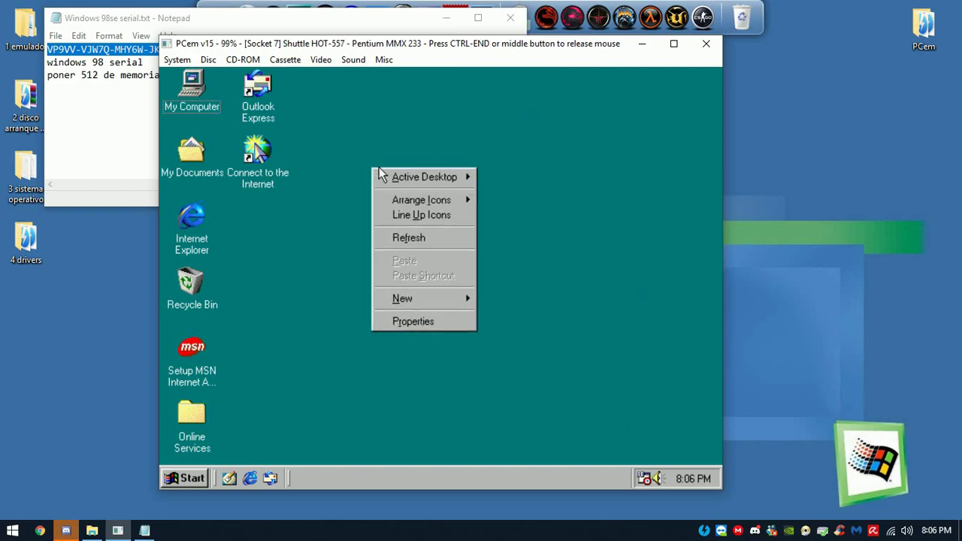
pyautogui.click(419, 322)
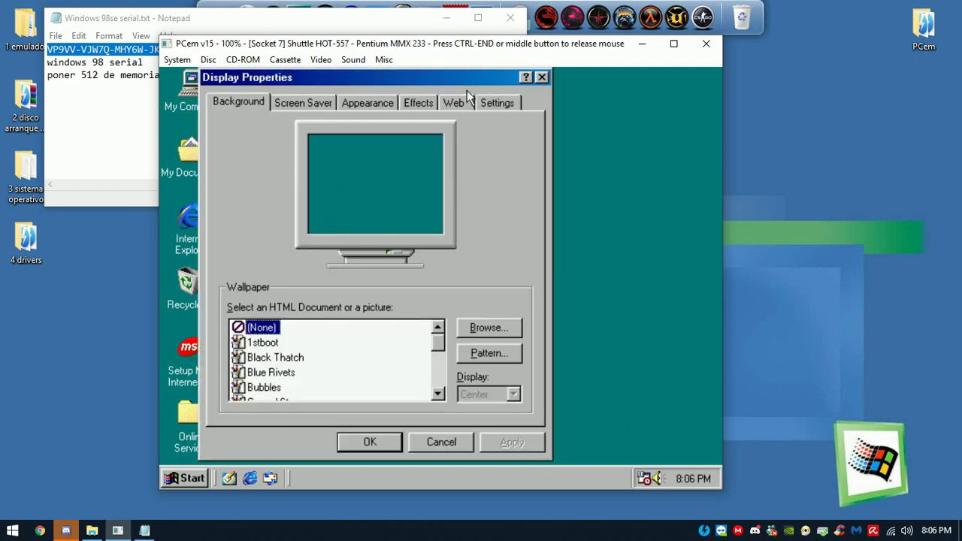
pyautogui.click(493, 98)
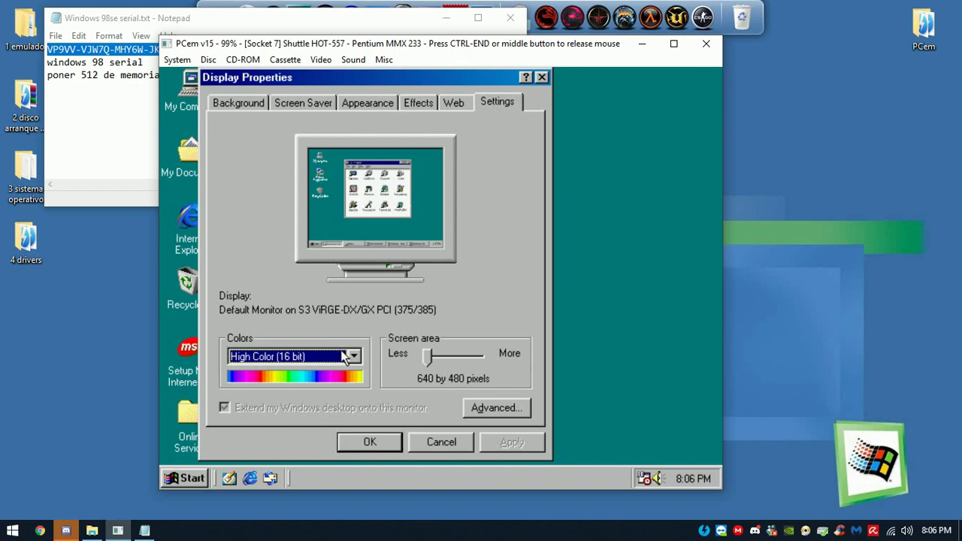
pyautogui.click(354, 357)
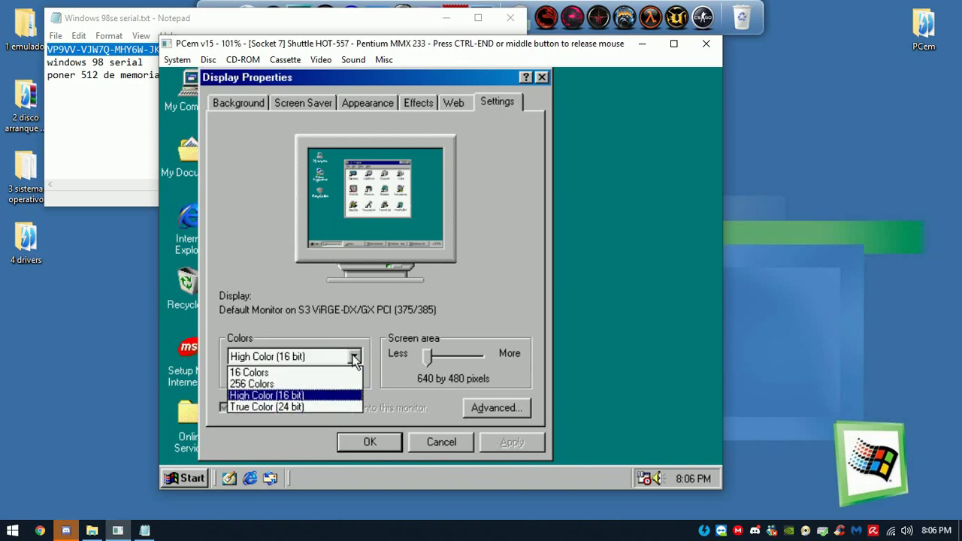
pyautogui.click(343, 406)
# Apply a 1024 by 768 screen area without restarting and keep it.
pyautogui.moveTo(432, 352); pyautogui.dragTo(452, 360)
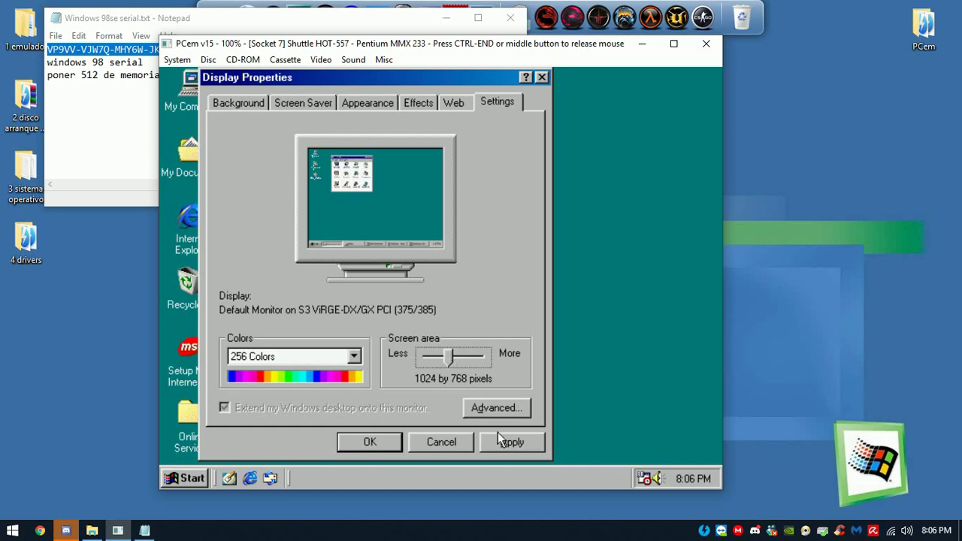
pyautogui.click(499, 442)
pyautogui.click(481, 380)
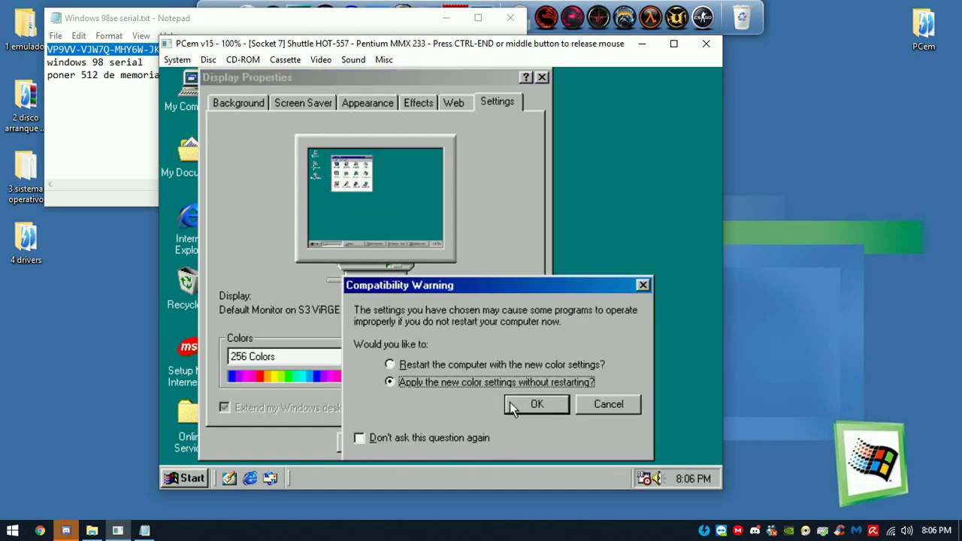
pyautogui.click(514, 404)
pyautogui.click(421, 325)
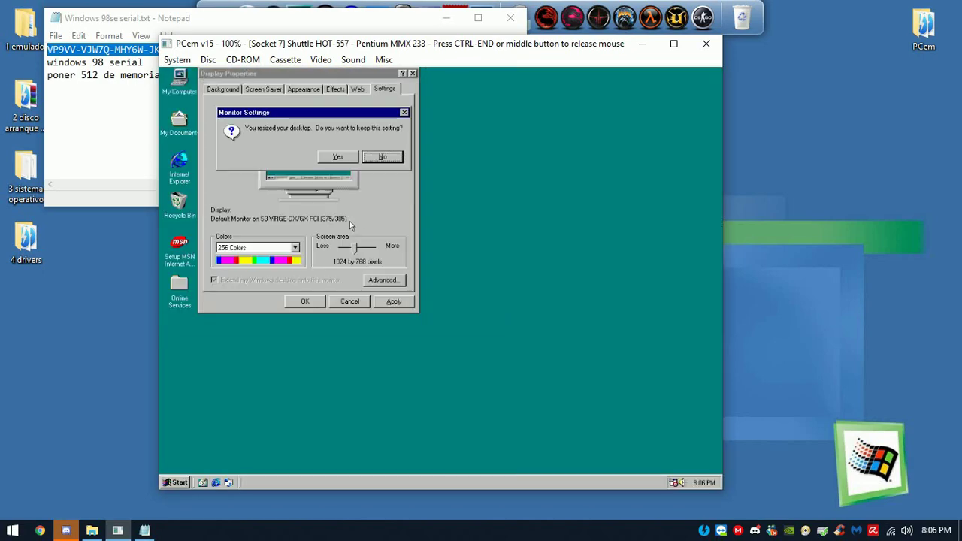
pyautogui.click(350, 157)
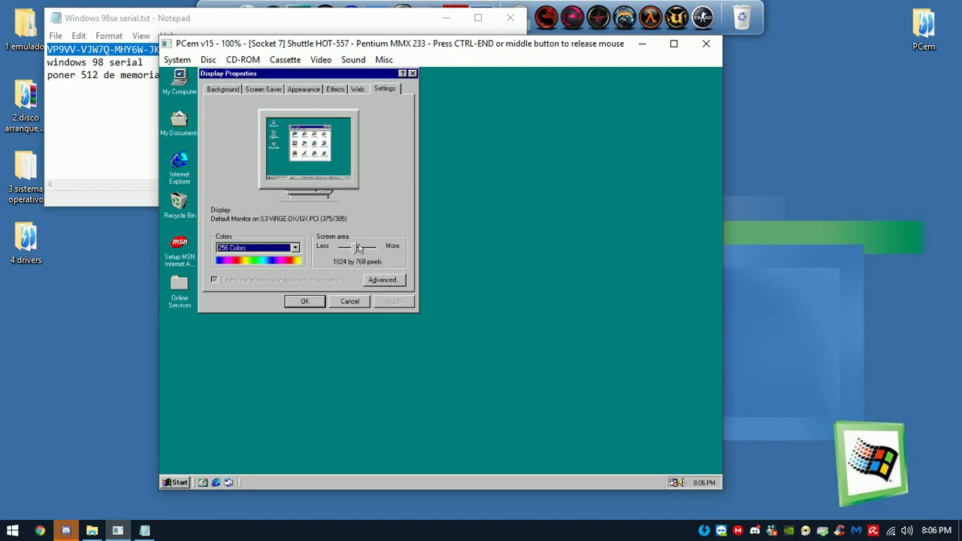
# Lower the screen area to 800 by 600, keep it, and close Display Properties.
pyautogui.moveTo(356, 248); pyautogui.dragTo(348, 250)
pyautogui.click(392, 300)
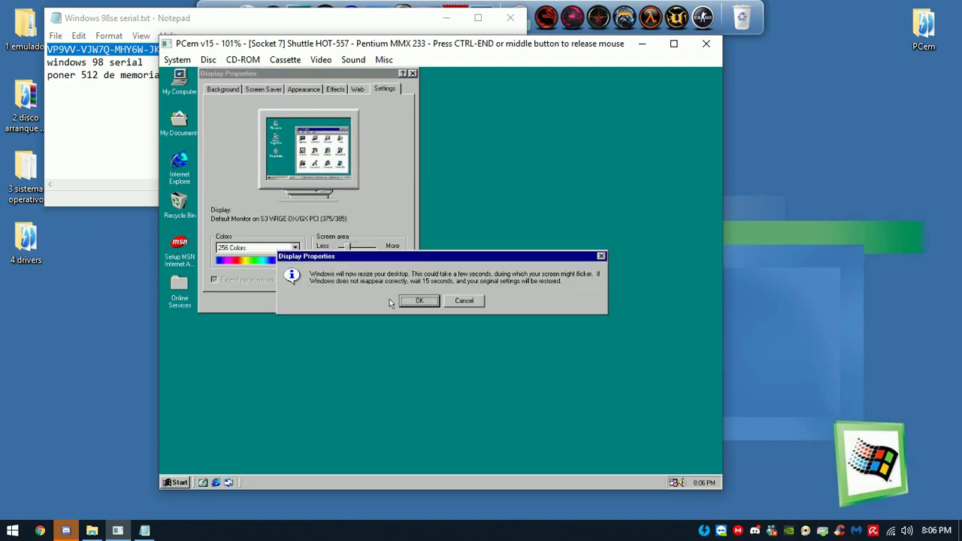
pyautogui.click(420, 301)
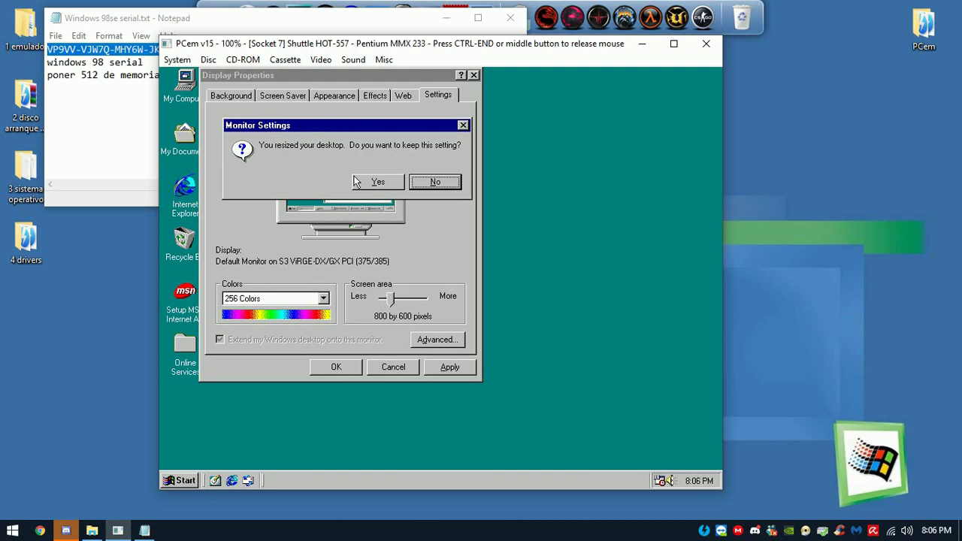
pyautogui.click(378, 183)
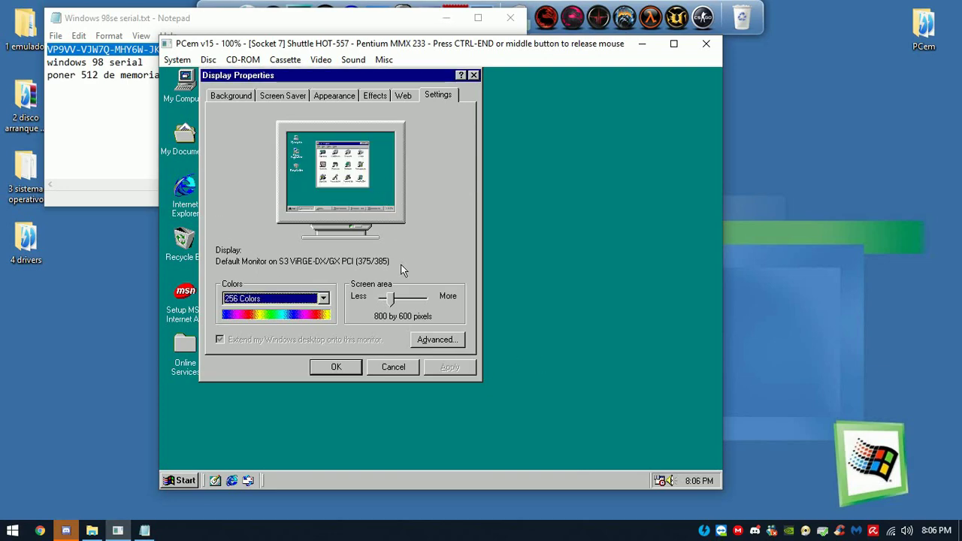
pyautogui.click(336, 368)
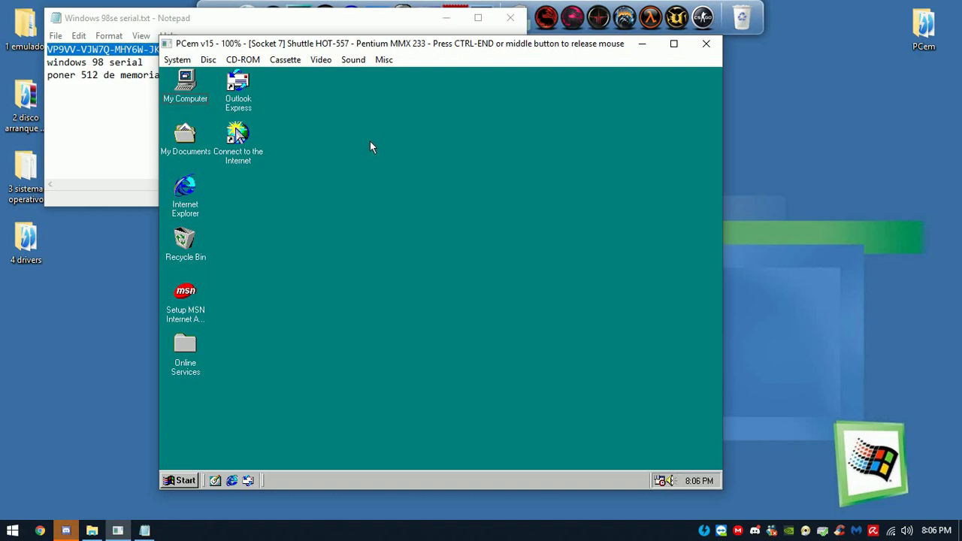
# Release the mouse with Ctrl+End, close the serial-number notes, and shift the emulator window right.
pyautogui.hotkey('ctrl', 'End')
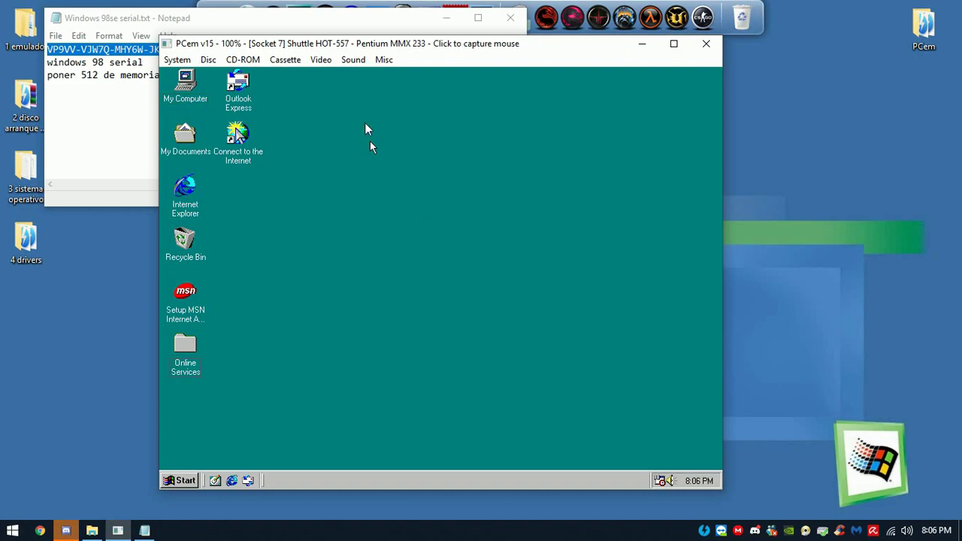
pyautogui.click(477, 17)
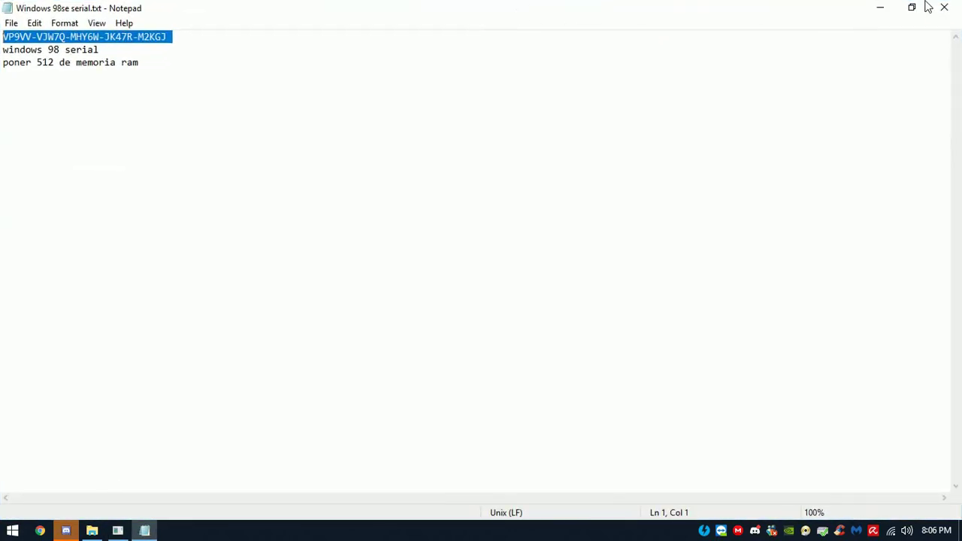
pyautogui.click(936, 8)
pyautogui.moveTo(434, 45); pyautogui.dragTo(460, 47)
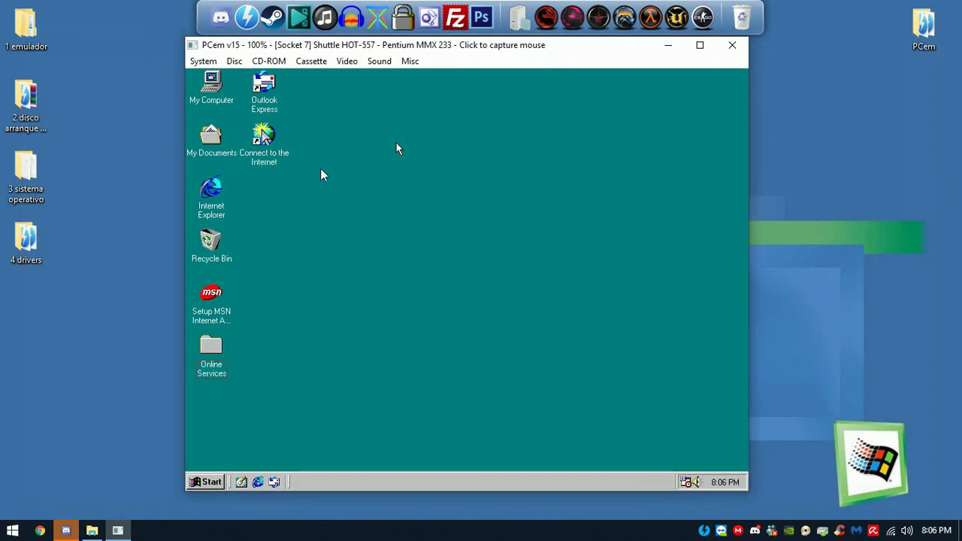
# Check the host's 4 drivers folder for the CDROM driver for floppy.img file, then close it.
pyautogui.click(263, 63)
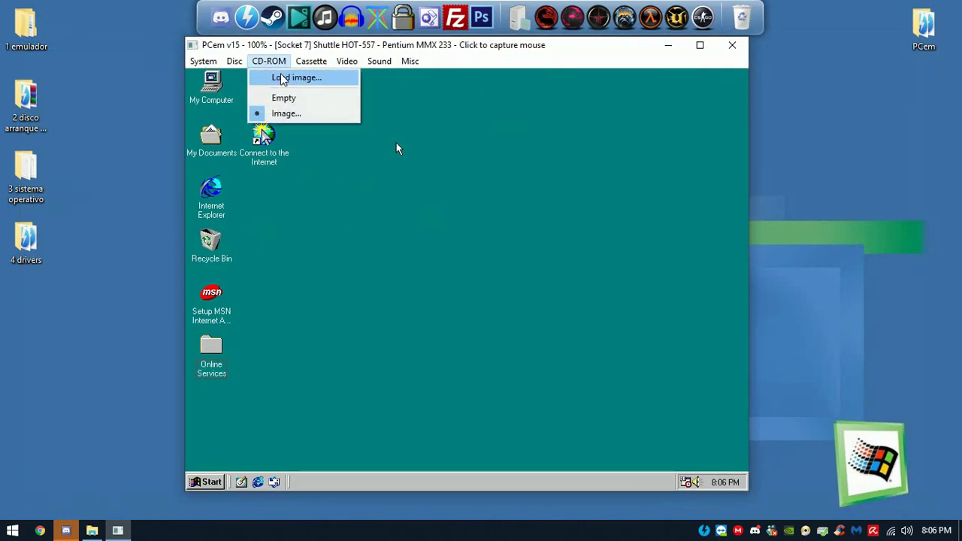
pyautogui.doubleClick(25, 237)
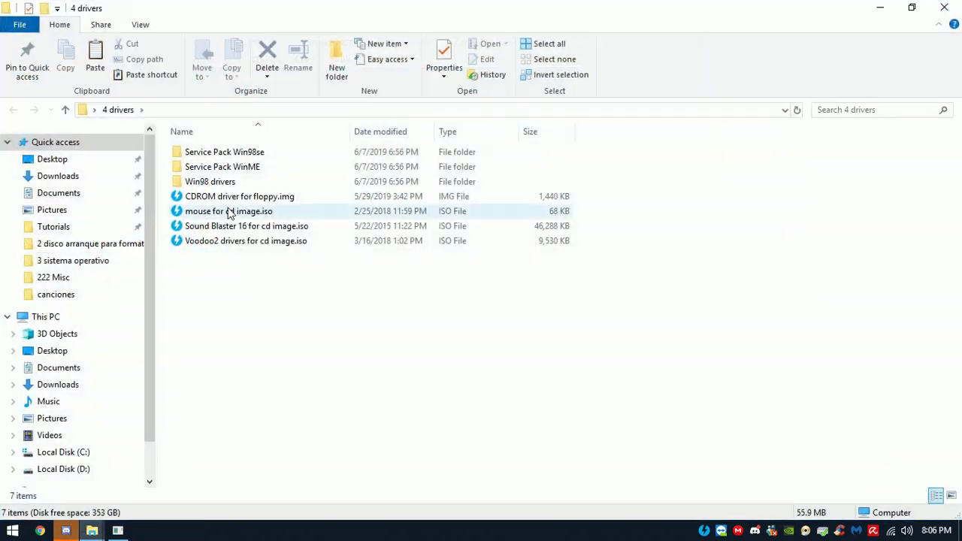
pyautogui.moveTo(323, 277); pyautogui.dragTo(284, 140)
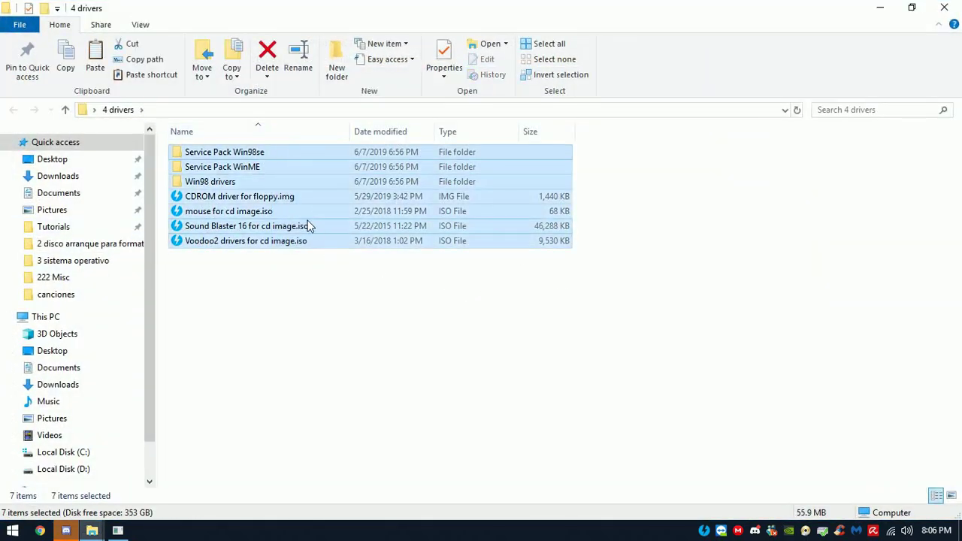
pyautogui.click(323, 197)
pyautogui.click(953, 11)
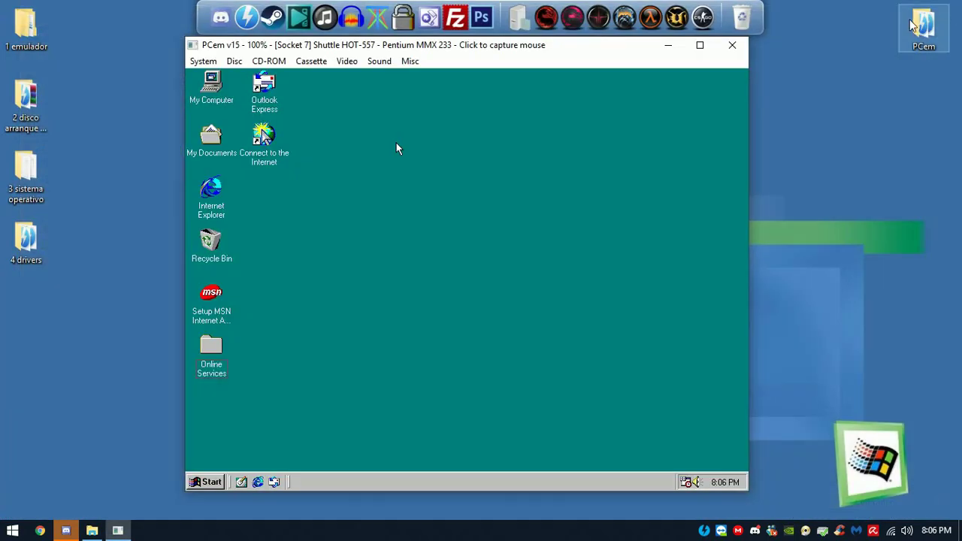
# Load CDROM driver for floppy.img from Desktop > 4 drivers into floppy drive A:.
pyautogui.click(239, 63)
pyautogui.press('Down')
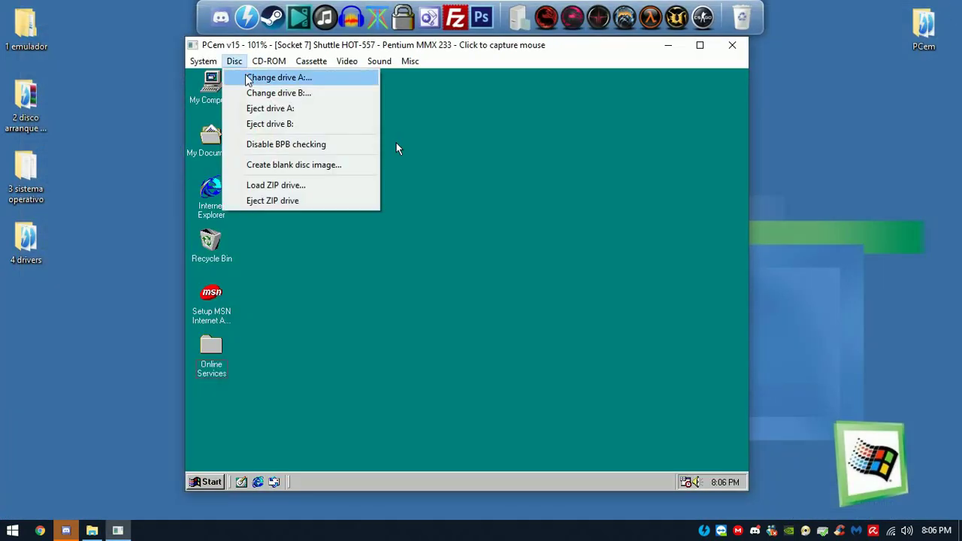
pyautogui.press('Return')
pyautogui.click(329, 240)
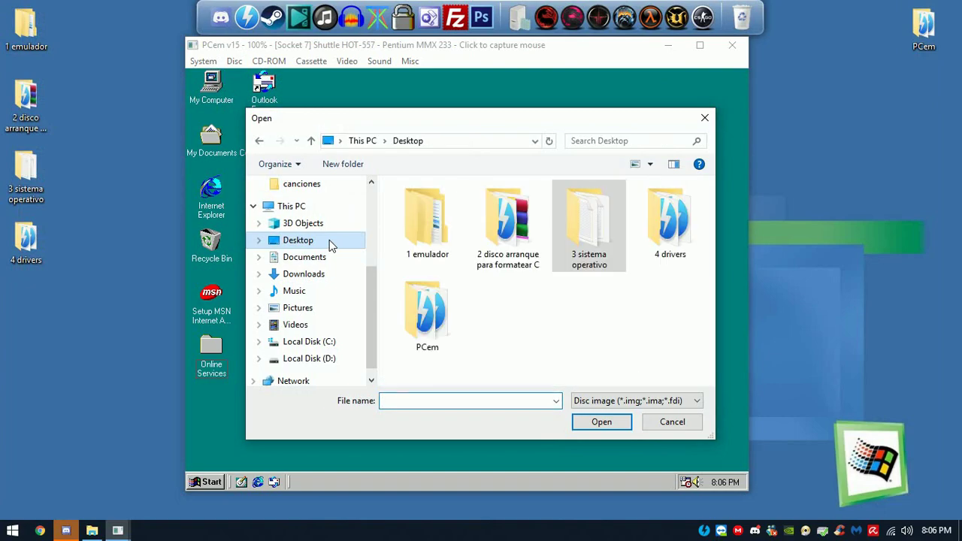
pyautogui.click(664, 227)
pyautogui.doubleClick(664, 227)
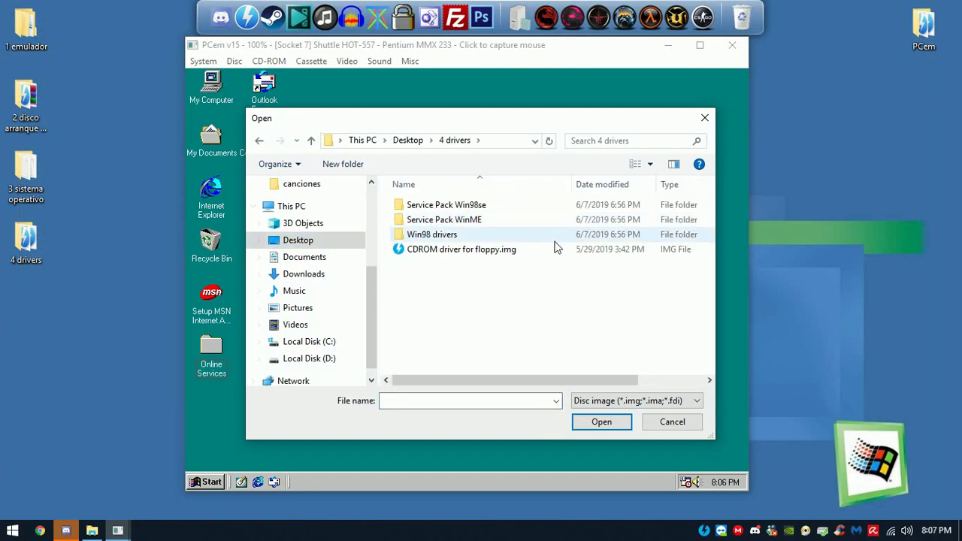
pyautogui.click(444, 251)
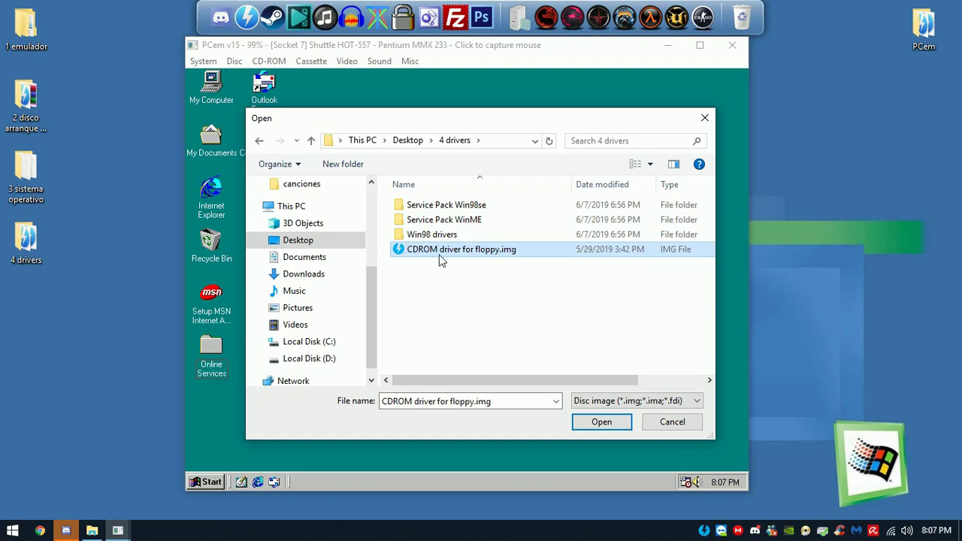
pyautogui.doubleClick(460, 250)
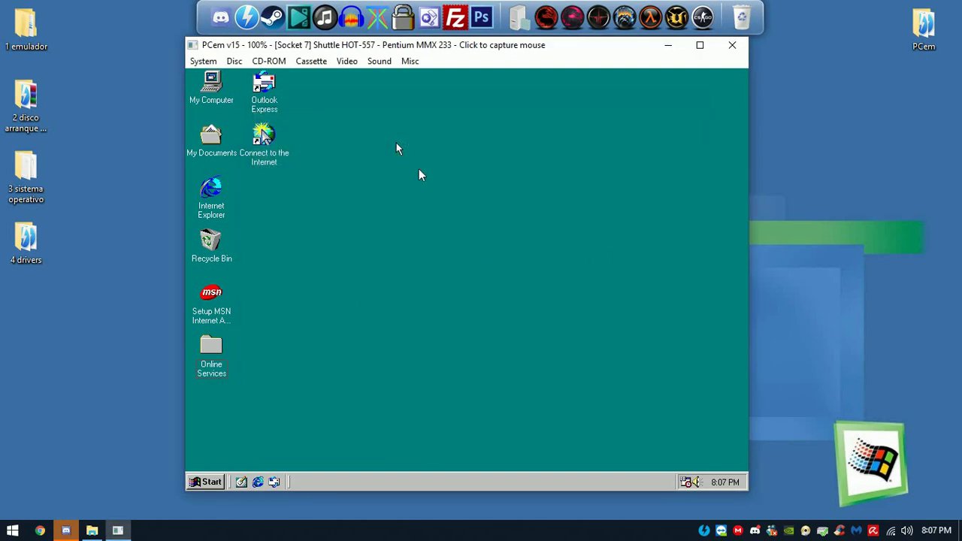
# Launch MS-DOS Prompt from the Windows 98 Start > Programs menu.
pyautogui.click(397, 147)
pyautogui.click(196, 483)
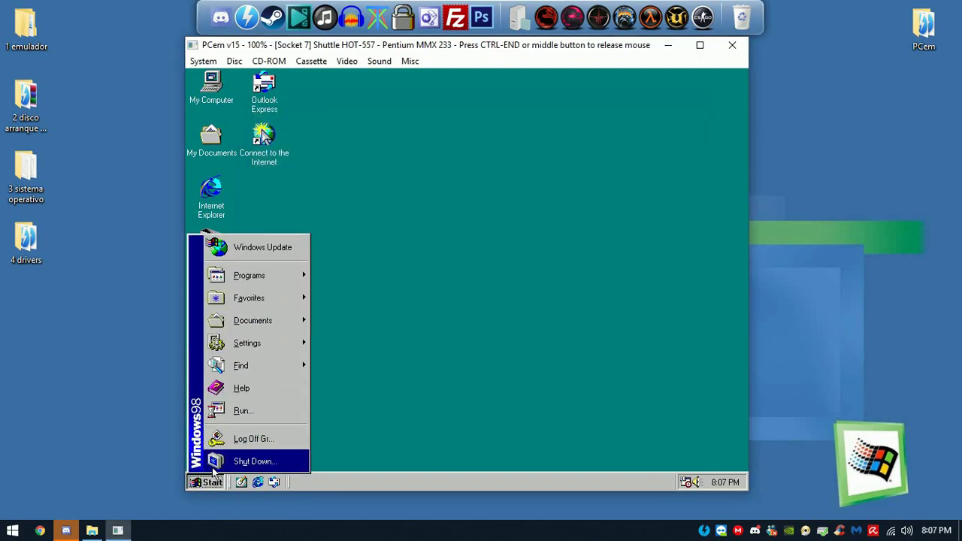
pyautogui.moveTo(256, 275)
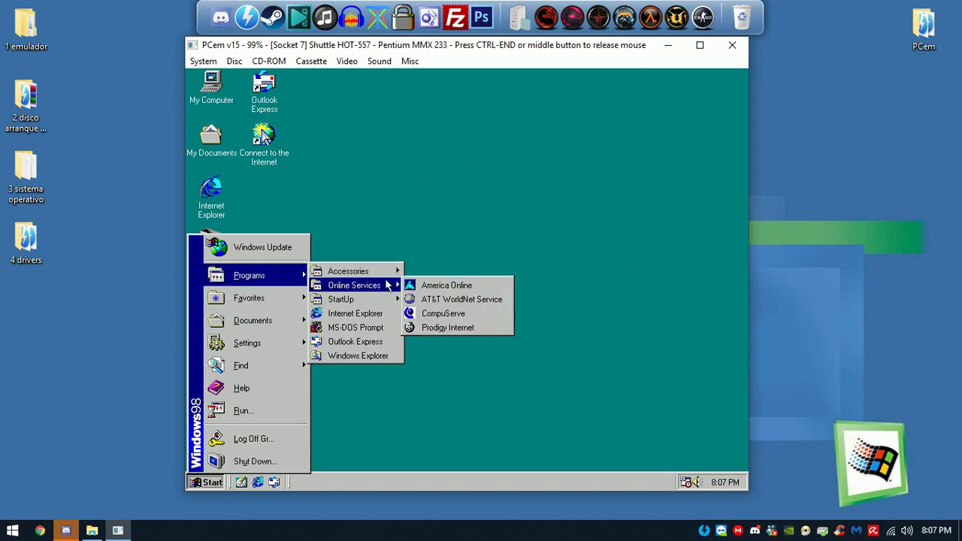
pyautogui.moveTo(392, 271)
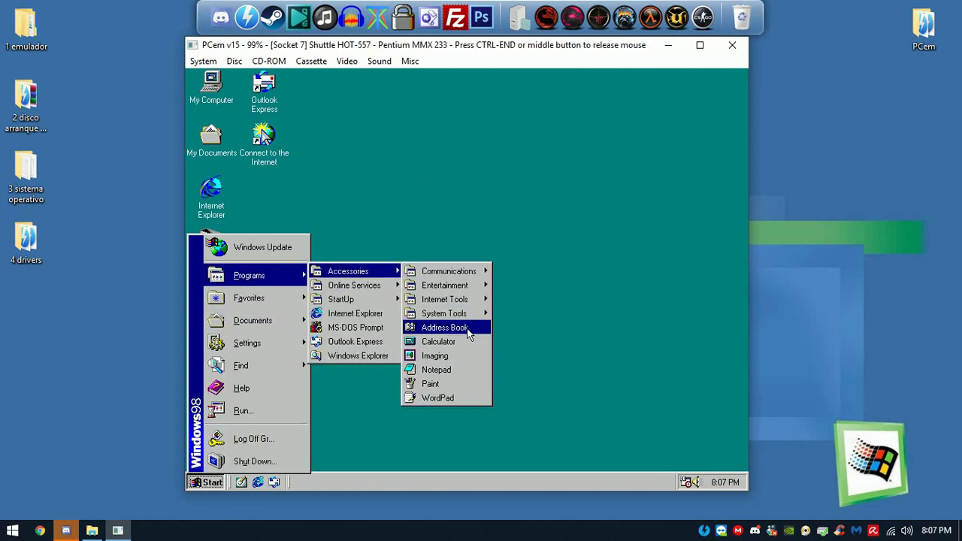
pyautogui.click(338, 329)
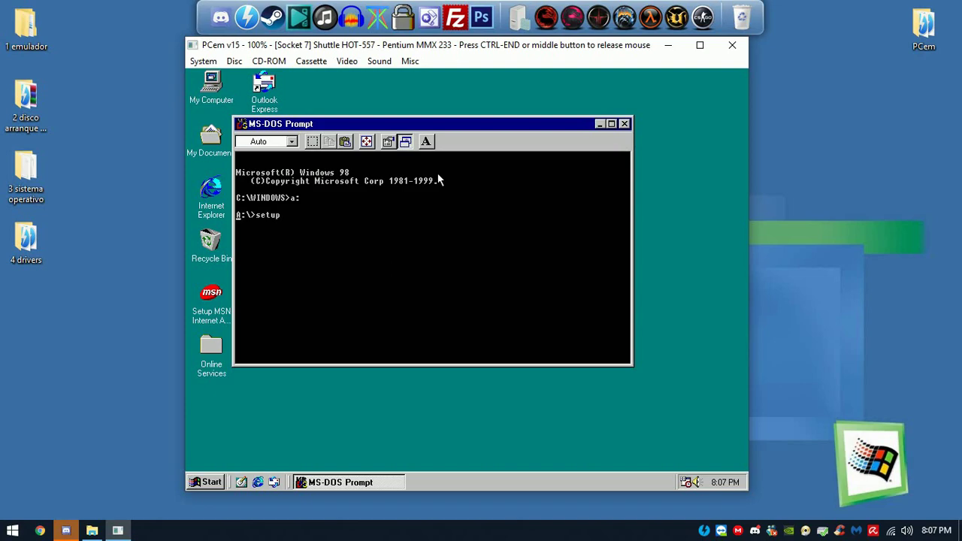
# Run the CD driver setup from A: and mount Desktop\4 drivers\mouse for cd image.iso as the CD.
pyautogui.press('Return')
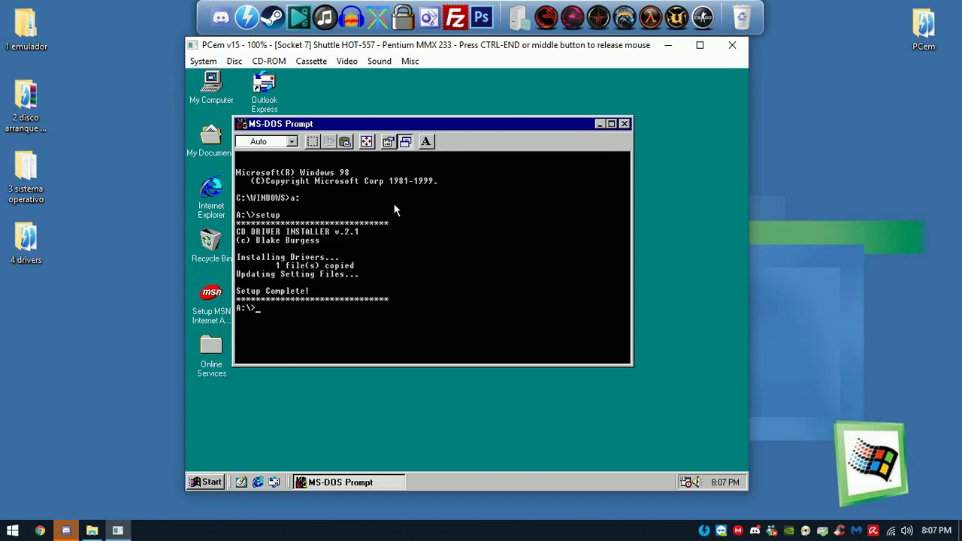
pyautogui.hotkey('ctrl', 'End')
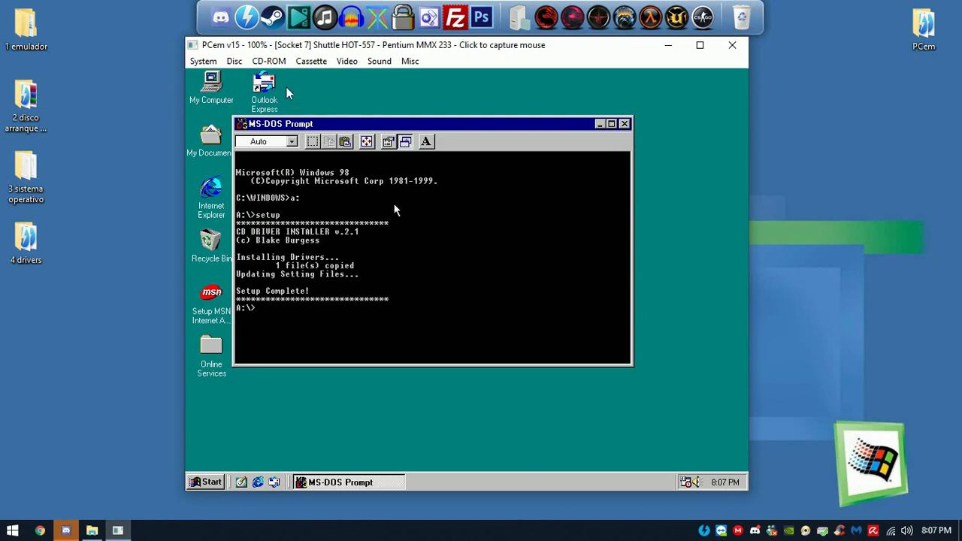
pyautogui.click(233, 61)
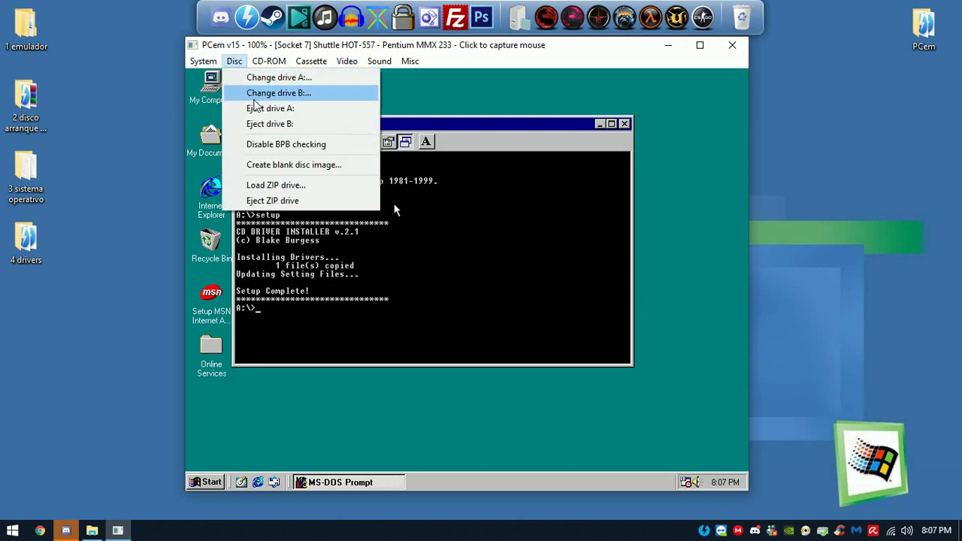
pyautogui.click(269, 61)
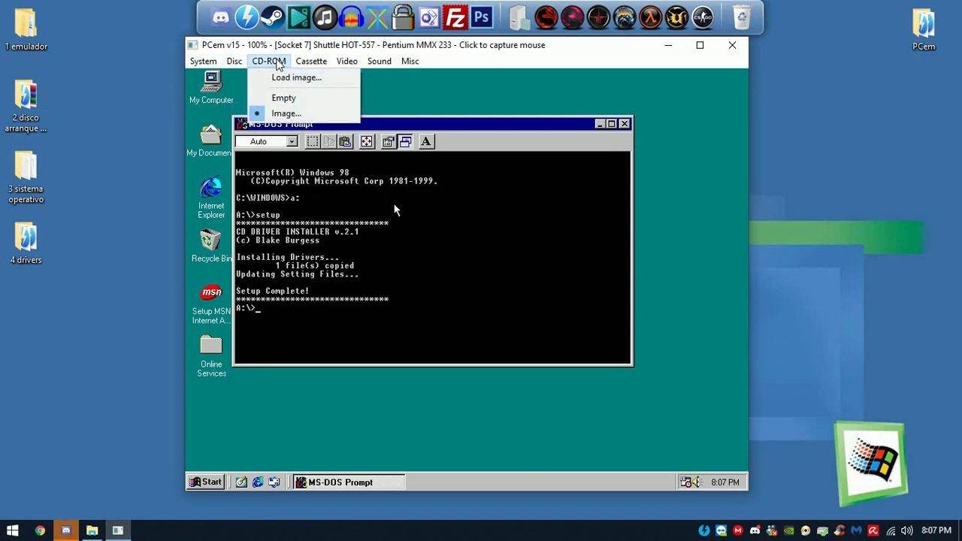
pyautogui.click(296, 78)
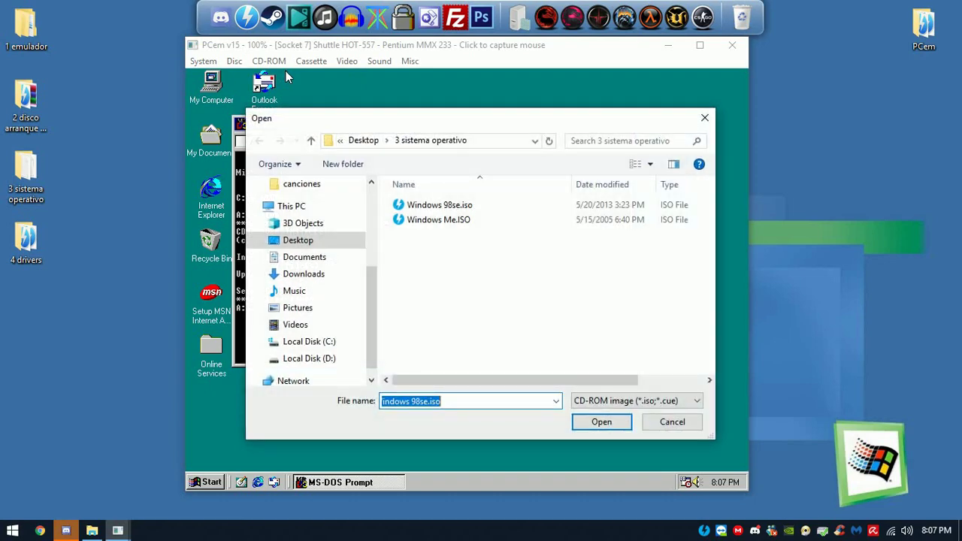
pyautogui.click(376, 143)
pyautogui.doubleClick(673, 225)
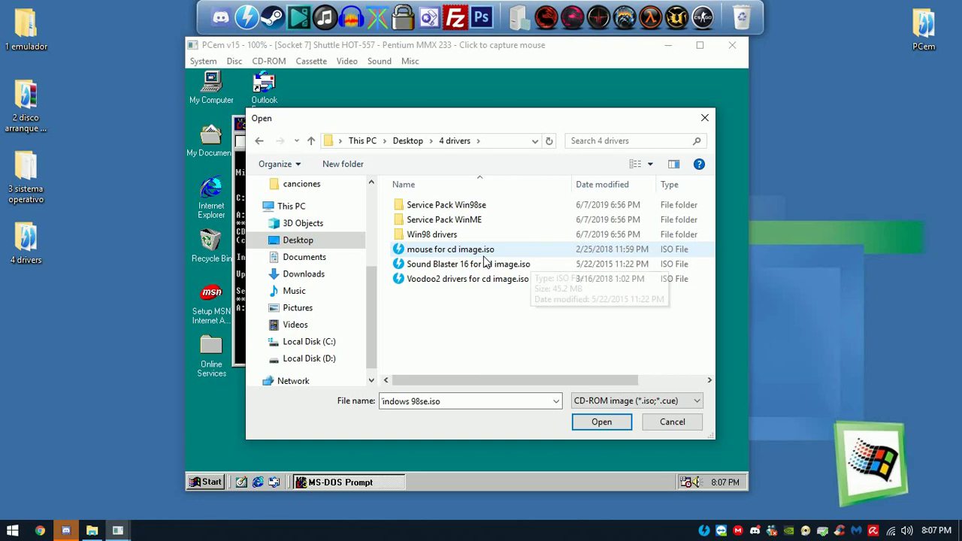
pyautogui.doubleClick(483, 254)
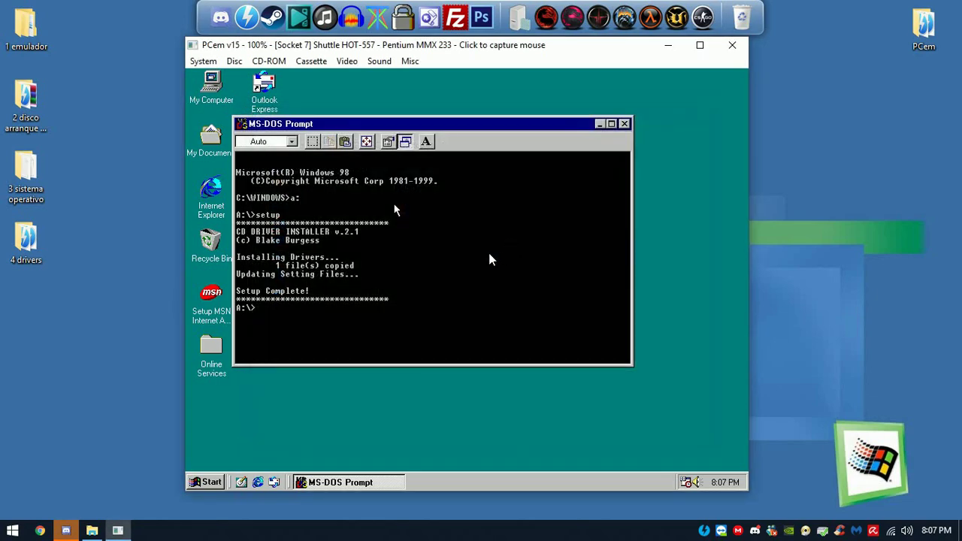
# Abort the drive A read error and terminate the stuck MS-DOS Prompt.
pyautogui.click(490, 277)
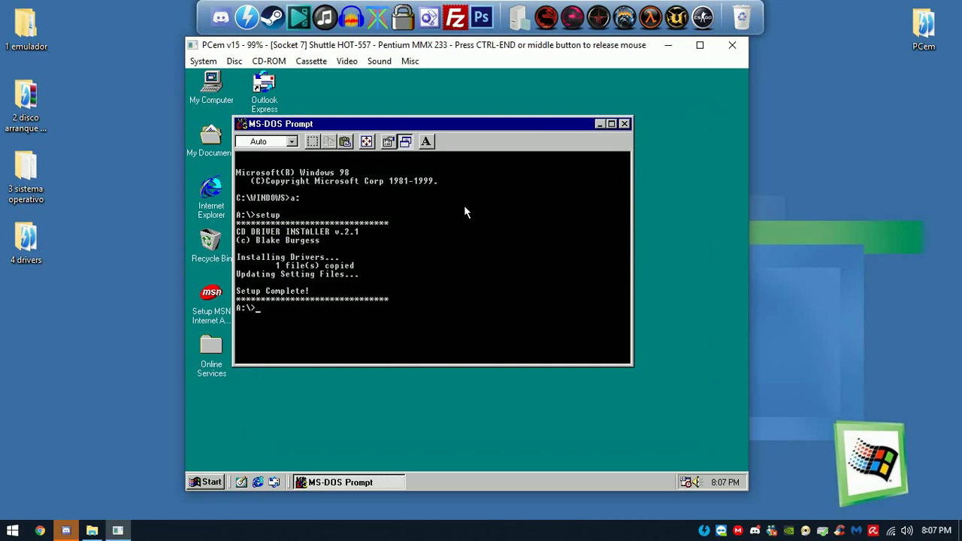
pyautogui.write('e:')
pyautogui.press('Return')
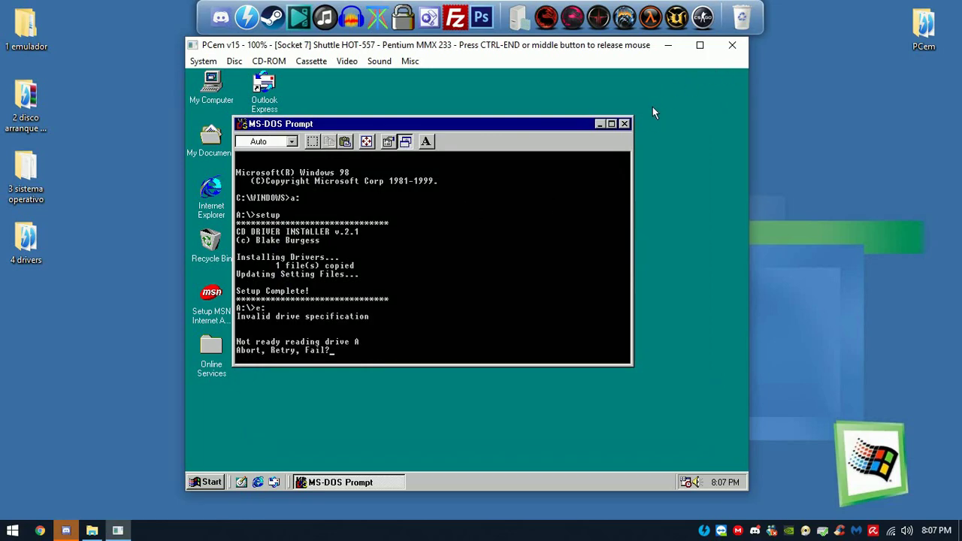
pyautogui.click(611, 123)
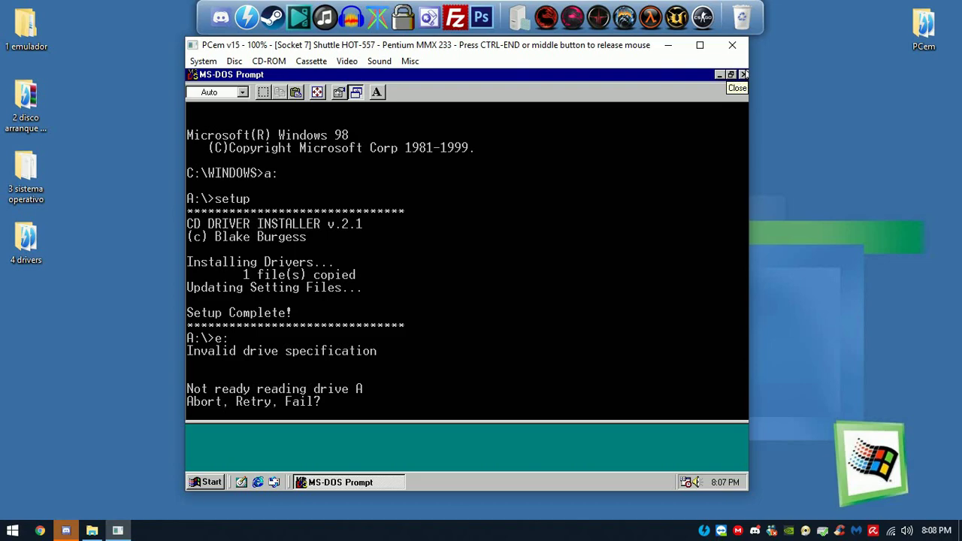
pyautogui.write('a')
pyautogui.press('Return')
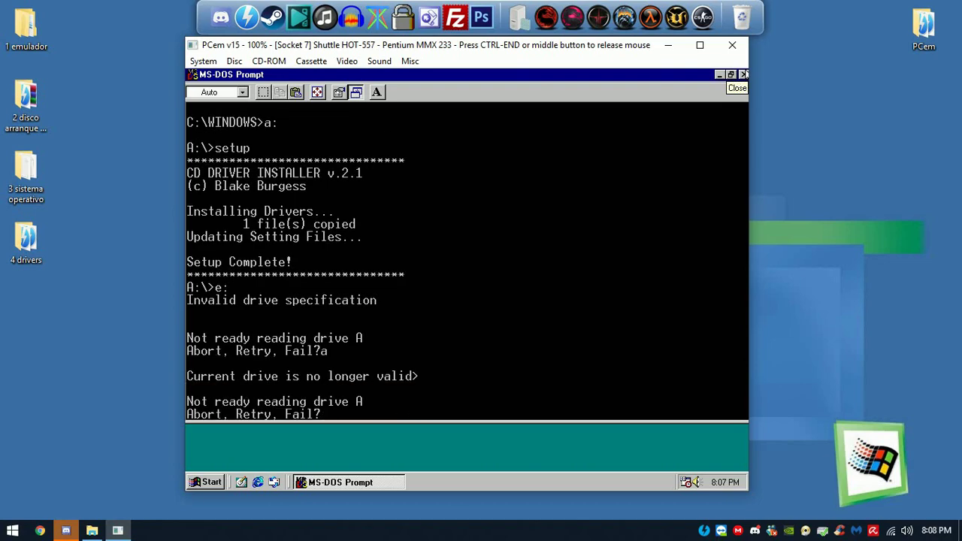
pyautogui.click(743, 75)
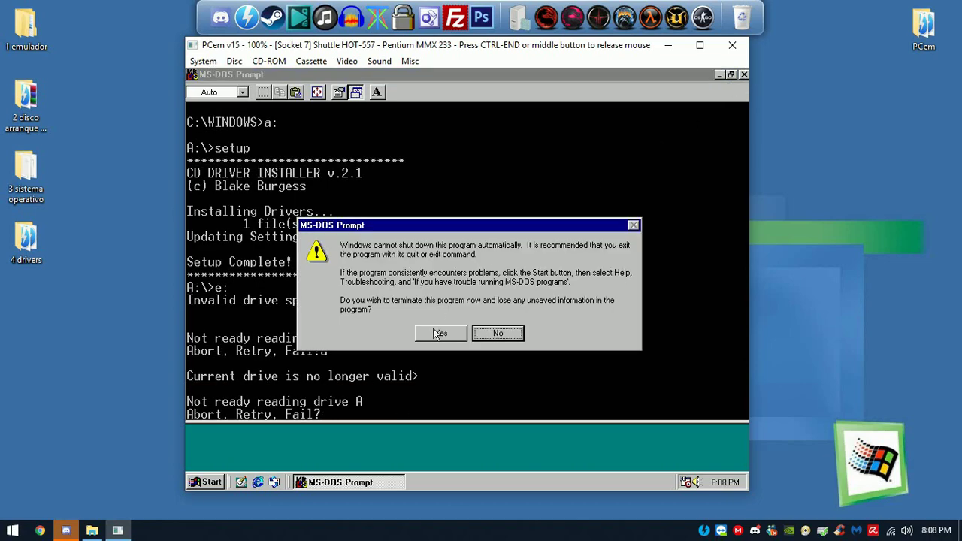
pyautogui.click(436, 335)
# In a fresh MS-DOS Prompt, run setup from drive D:, then close the prompt.
pyautogui.click(204, 482)
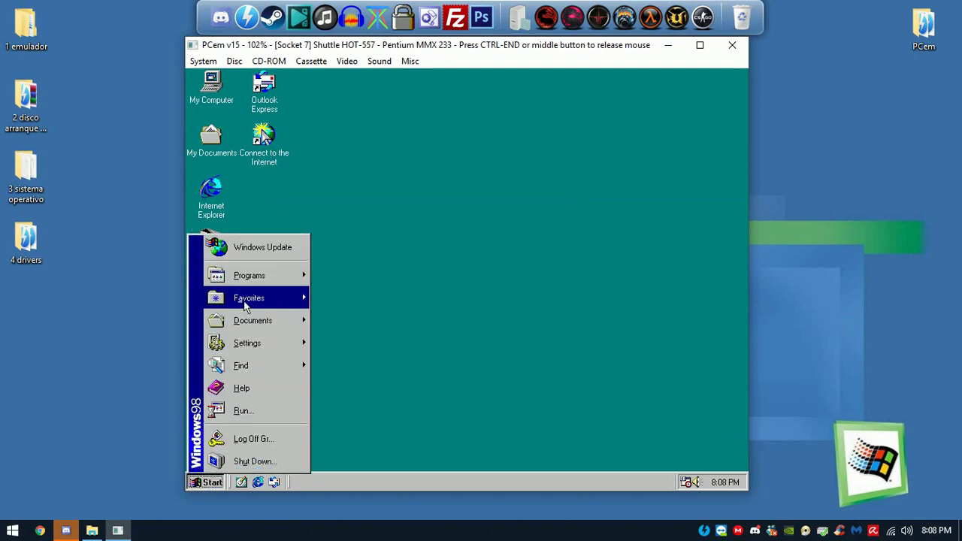
pyautogui.moveTo(251, 277)
pyautogui.click(364, 329)
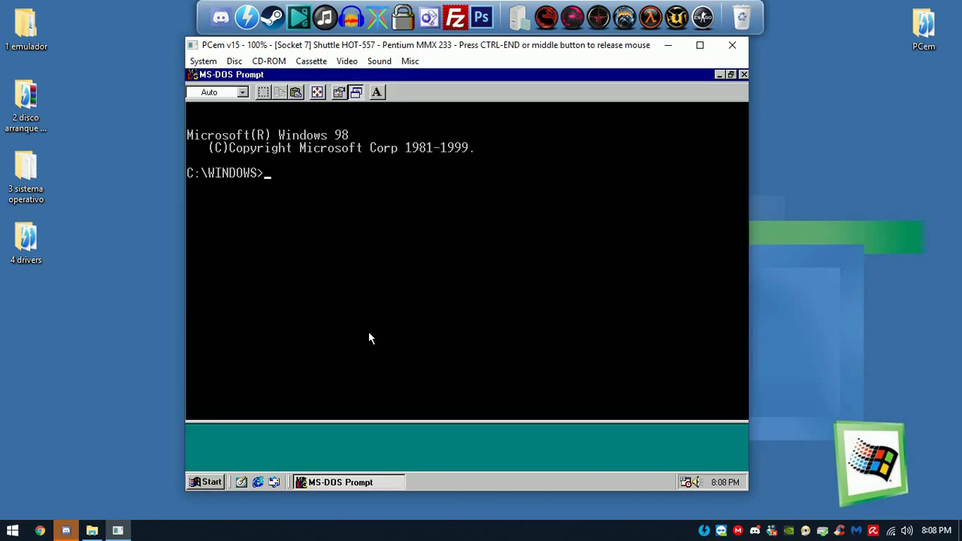
pyautogui.write('e:')
pyautogui.press('Return')
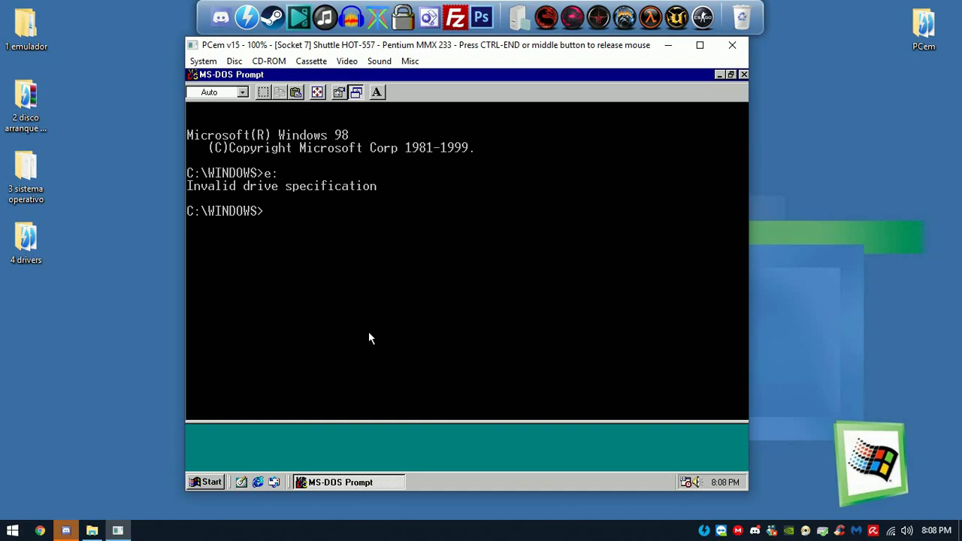
pyautogui.write('d:')
pyautogui.press('Return')
pyautogui.write('setup')
pyautogui.press('Return')
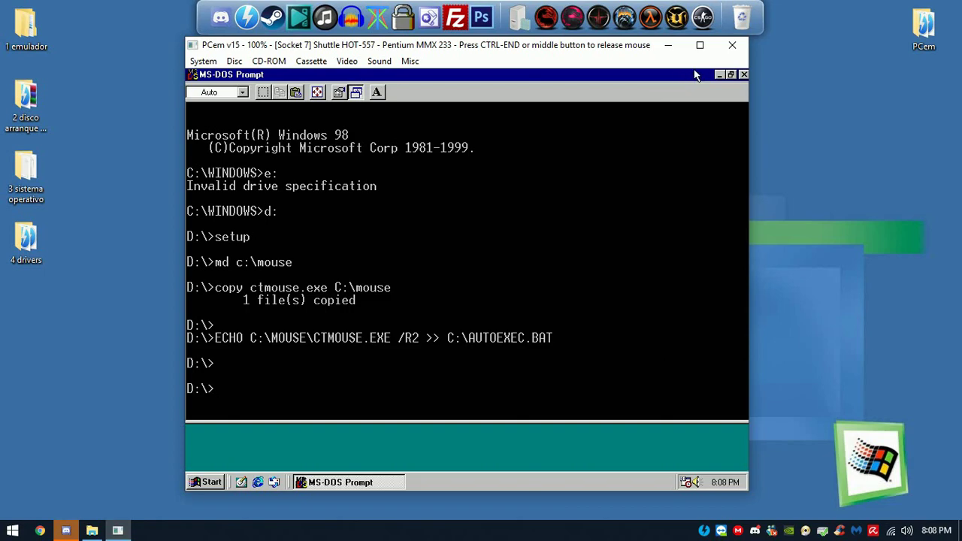
pyautogui.click(743, 74)
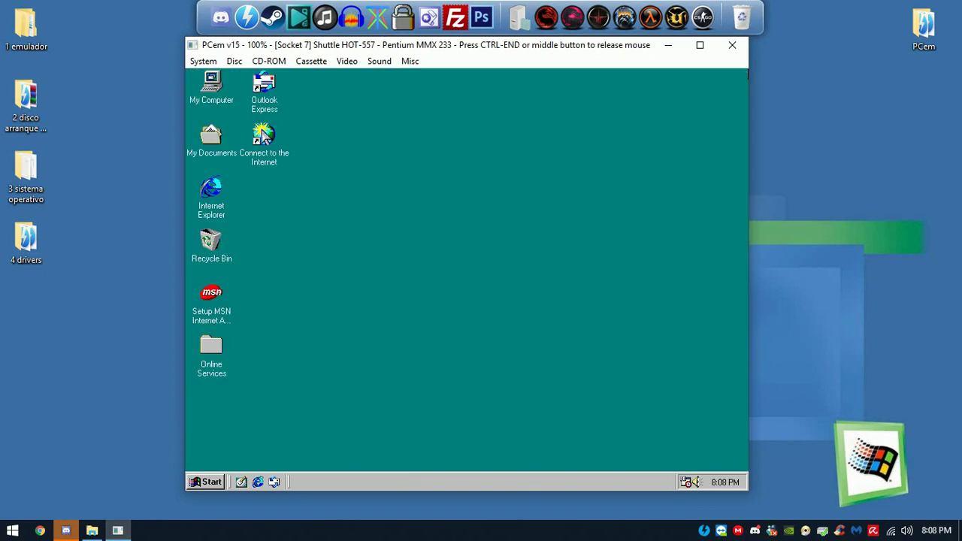
# Mount the Sound Blaster 16 ISO as the emulated CD.
pyautogui.hotkey('ctrl', 'End')
pyautogui.click(278, 61)
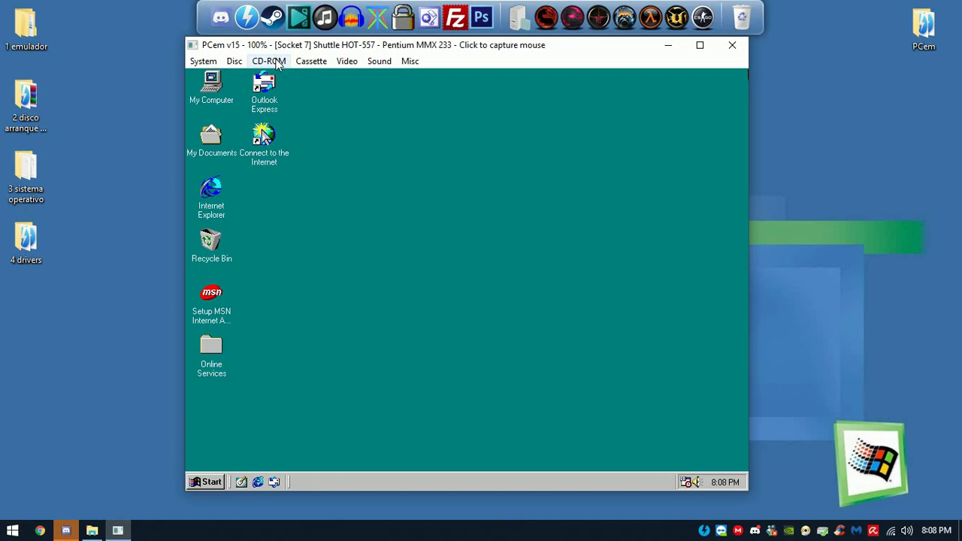
pyautogui.click(284, 77)
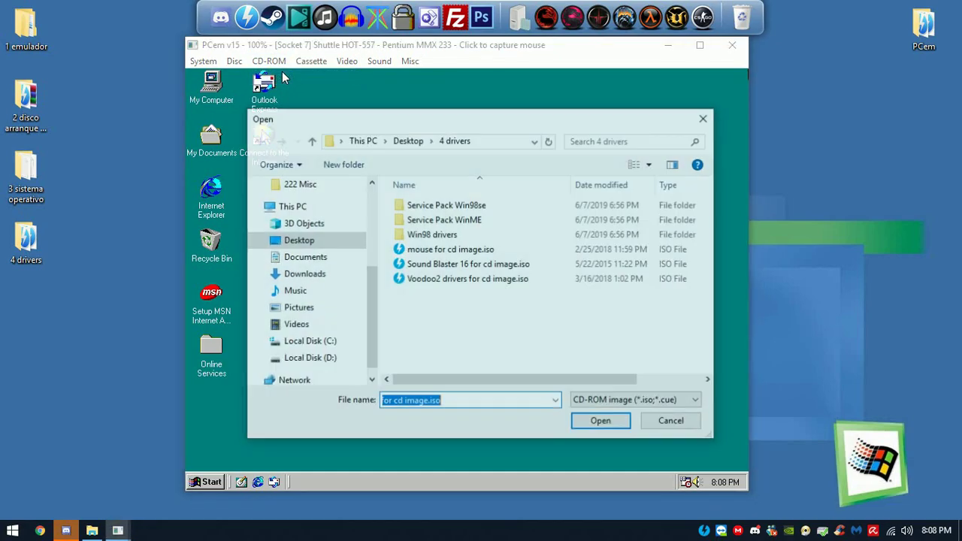
pyautogui.click(406, 265)
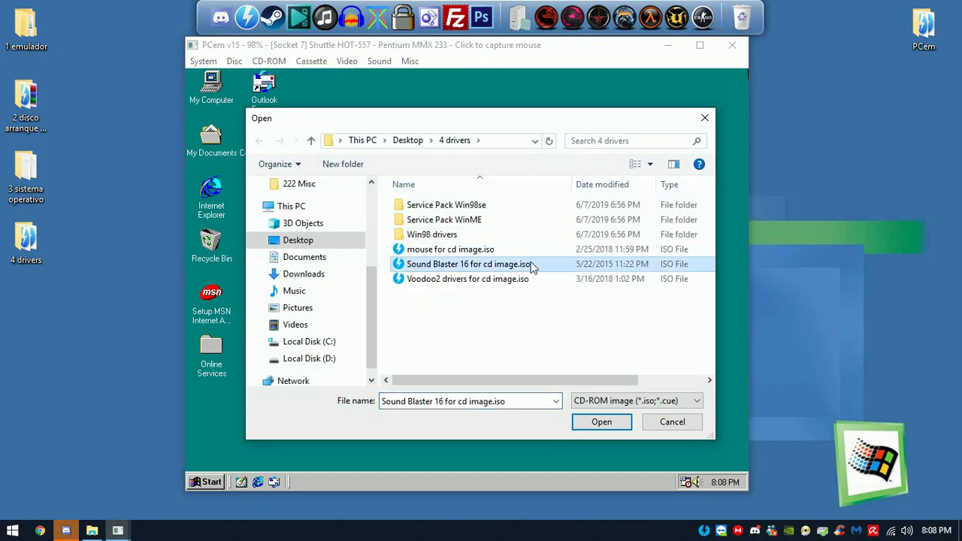
pyautogui.doubleClick(464, 267)
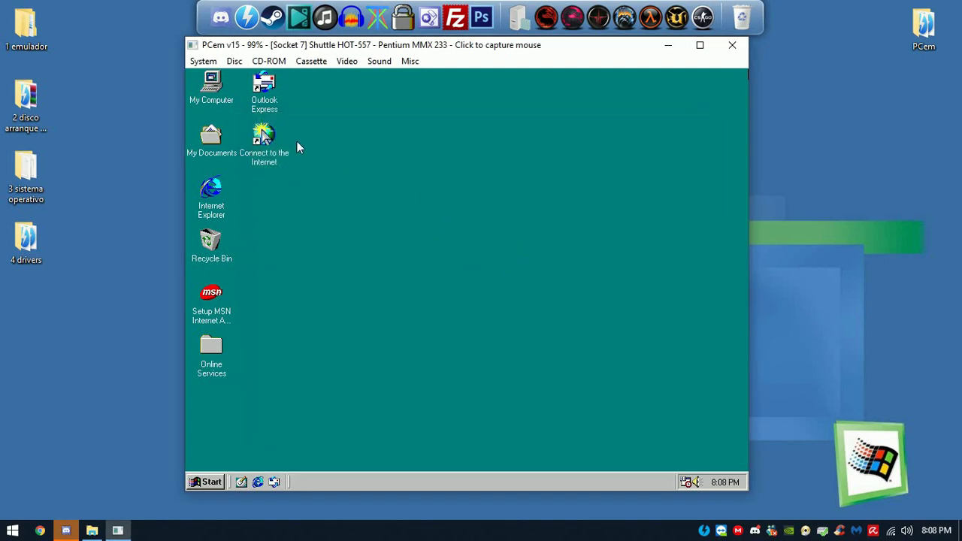
pyautogui.click(612, 100)
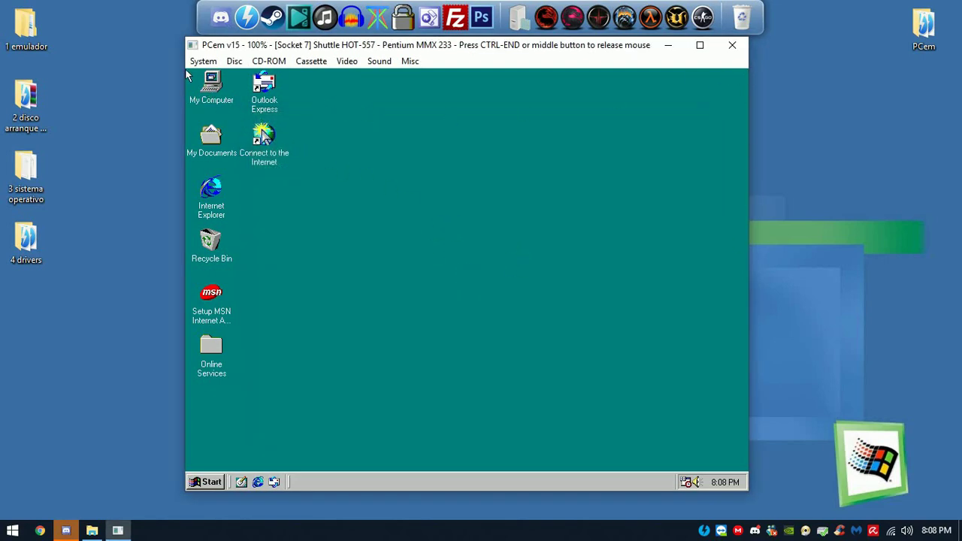
# Start the Sound Blaster 16 setup from the CD with full installation into the default program folder.
pyautogui.doubleClick(223, 107)
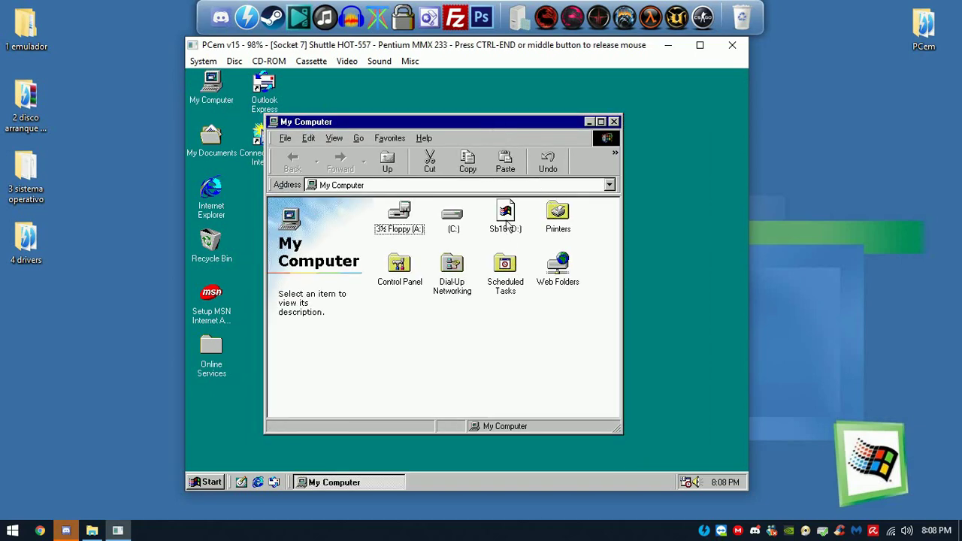
pyautogui.click(507, 217)
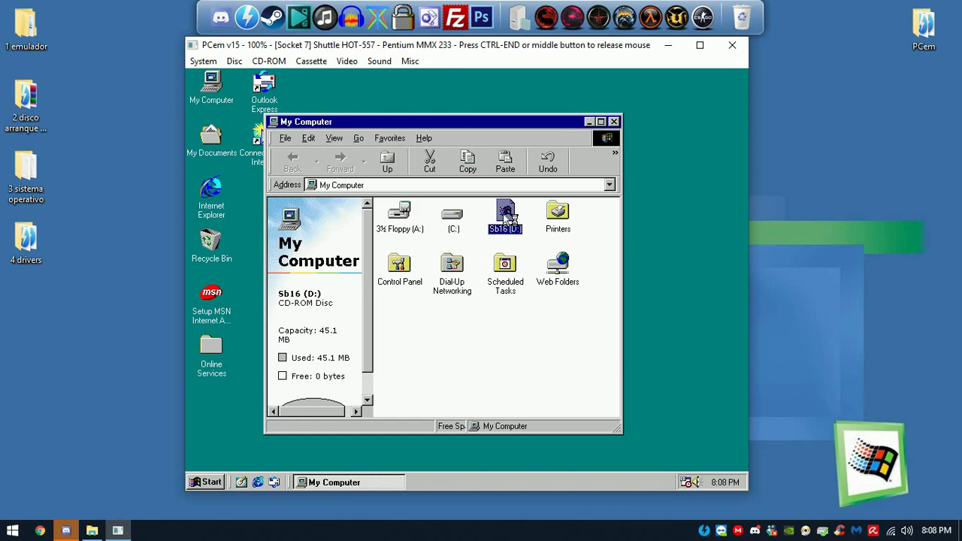
pyautogui.doubleClick(507, 216)
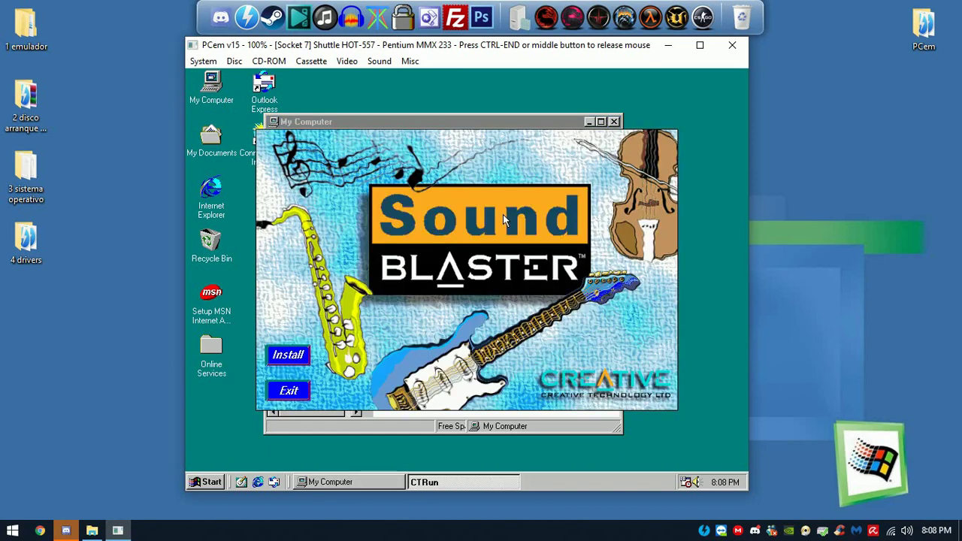
pyautogui.click(288, 357)
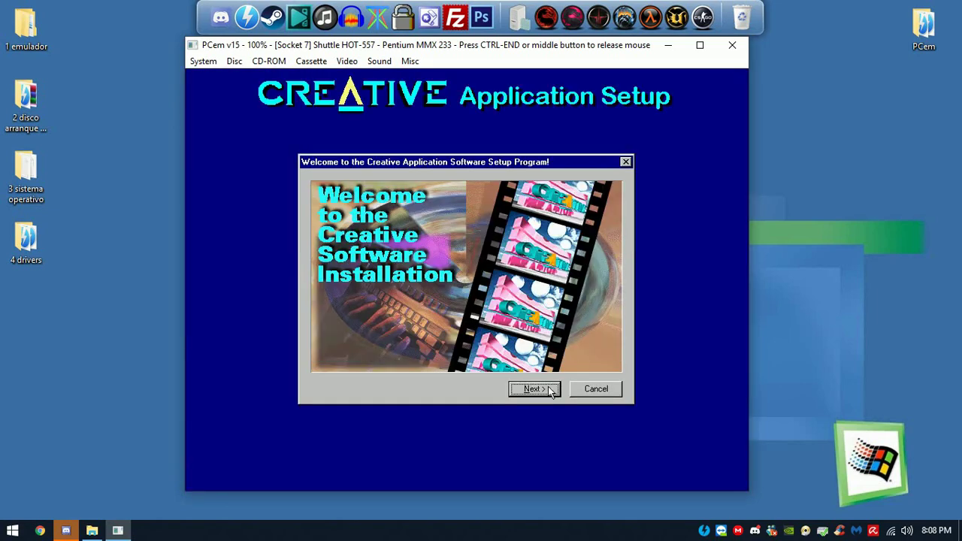
pyautogui.click(549, 389)
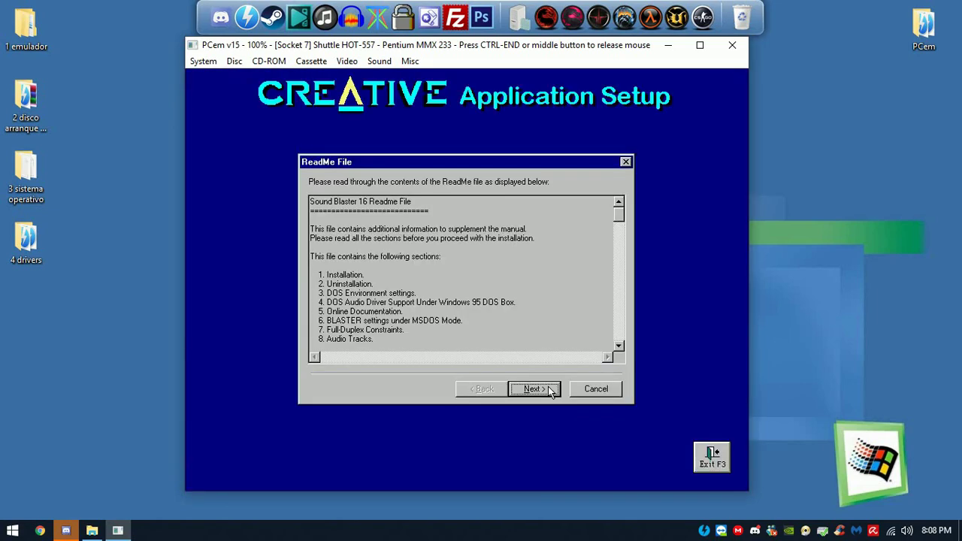
pyautogui.click(549, 389)
pyautogui.click(549, 389)
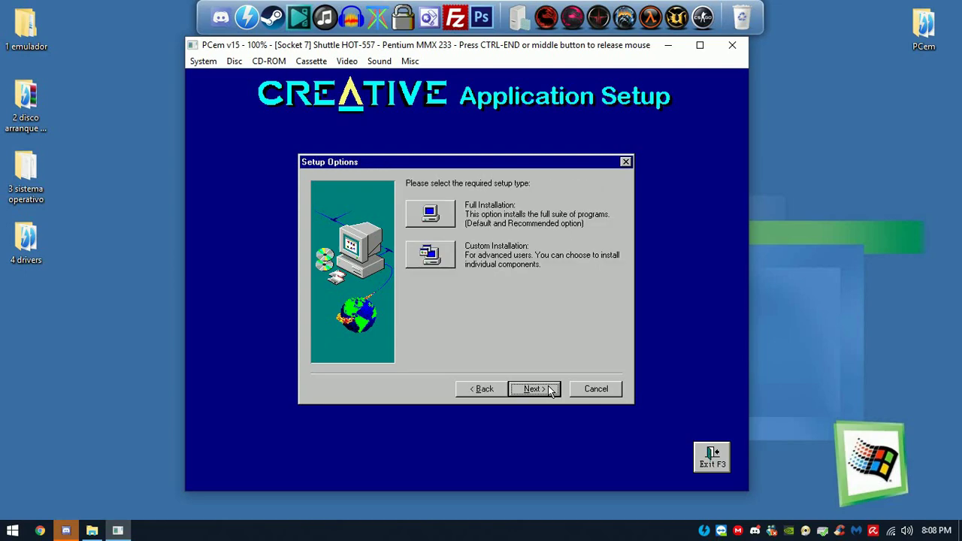
pyautogui.click(435, 218)
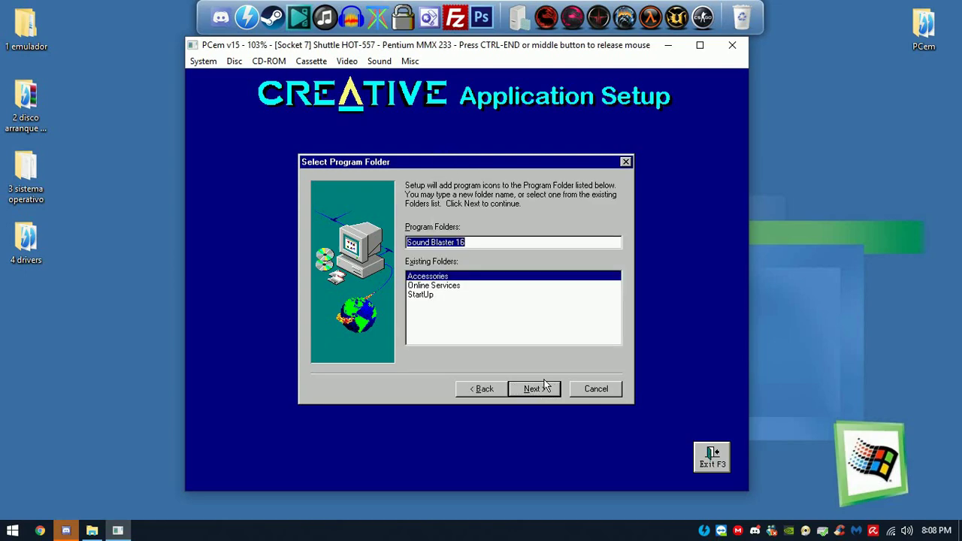
pyautogui.click(540, 393)
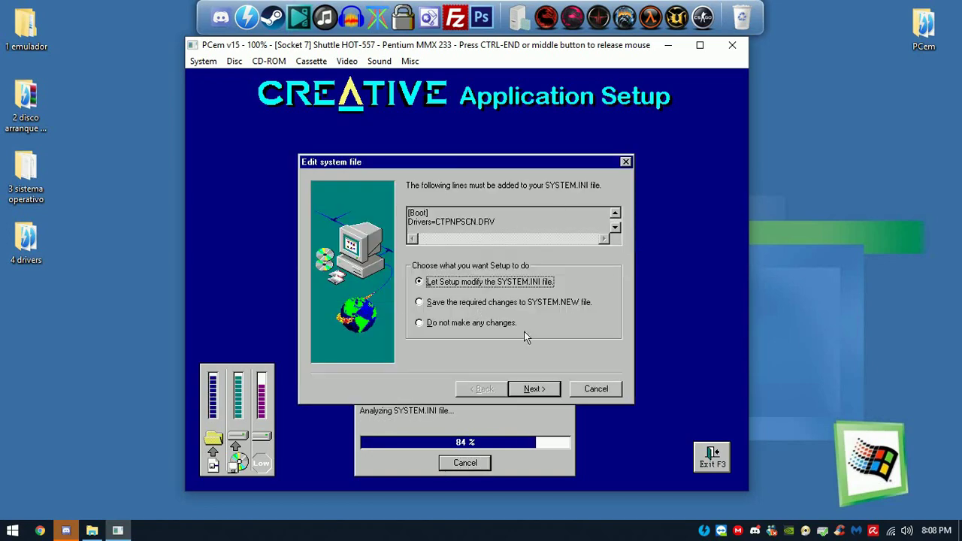
# Accept SYSTEM.INI changes and the Texto'LE association, restart later, and close the leftover windows.
pyautogui.click(528, 388)
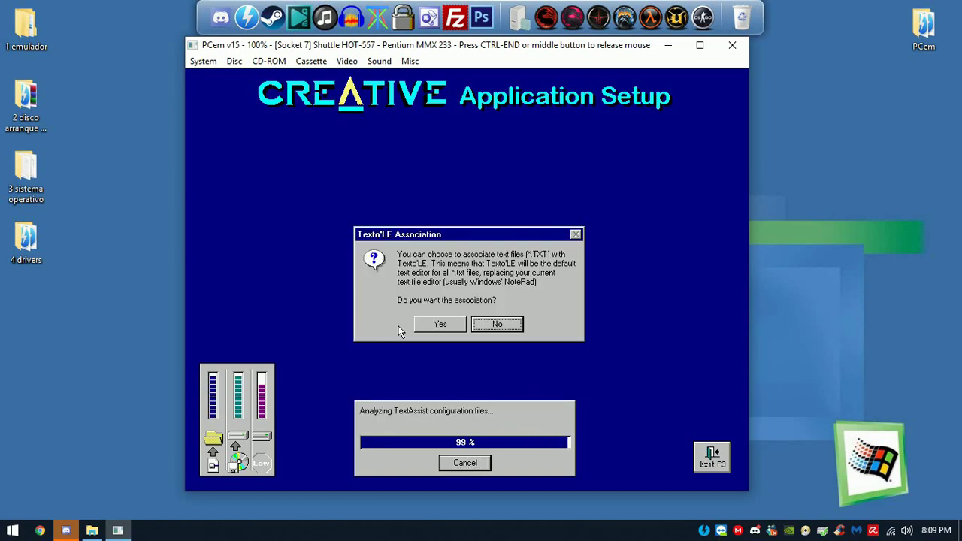
pyautogui.click(441, 324)
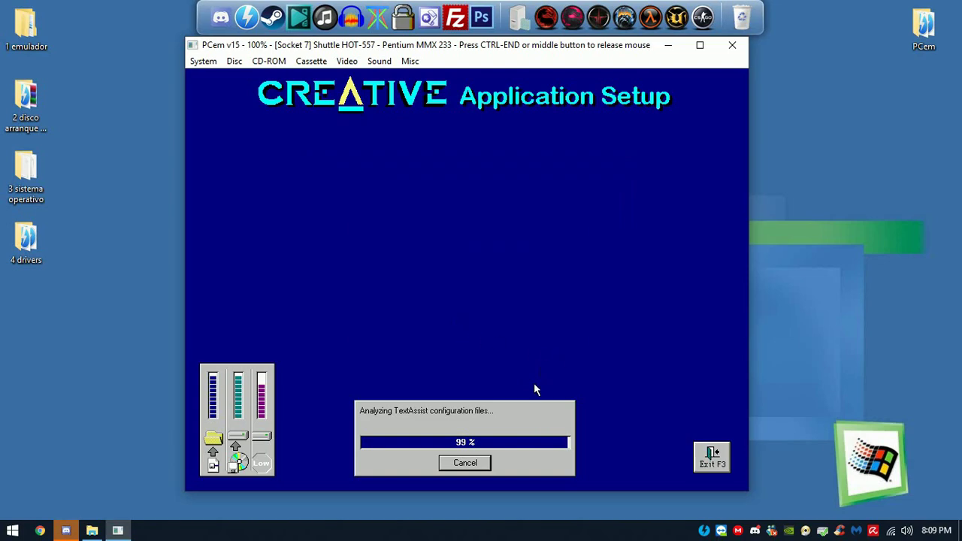
pyautogui.click(471, 320)
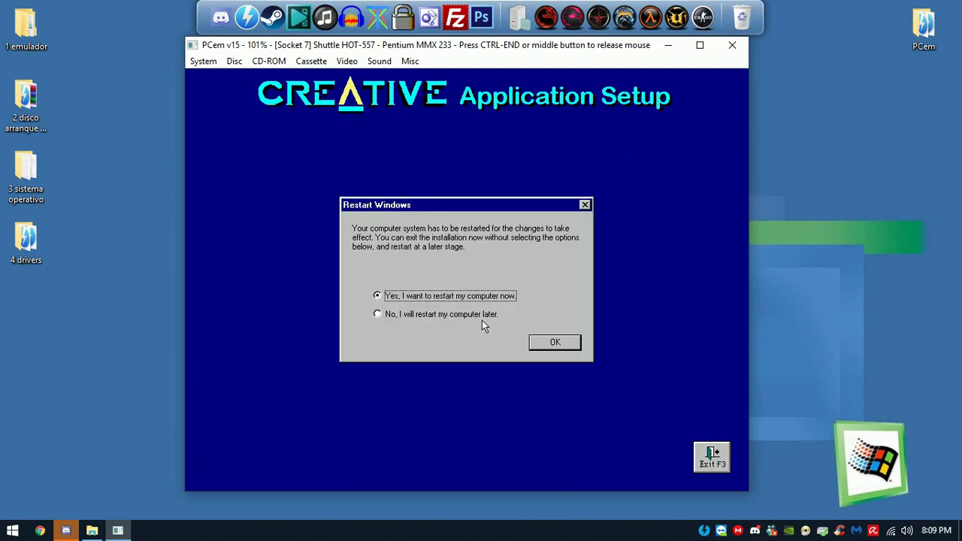
pyautogui.click(479, 314)
pyautogui.click(563, 347)
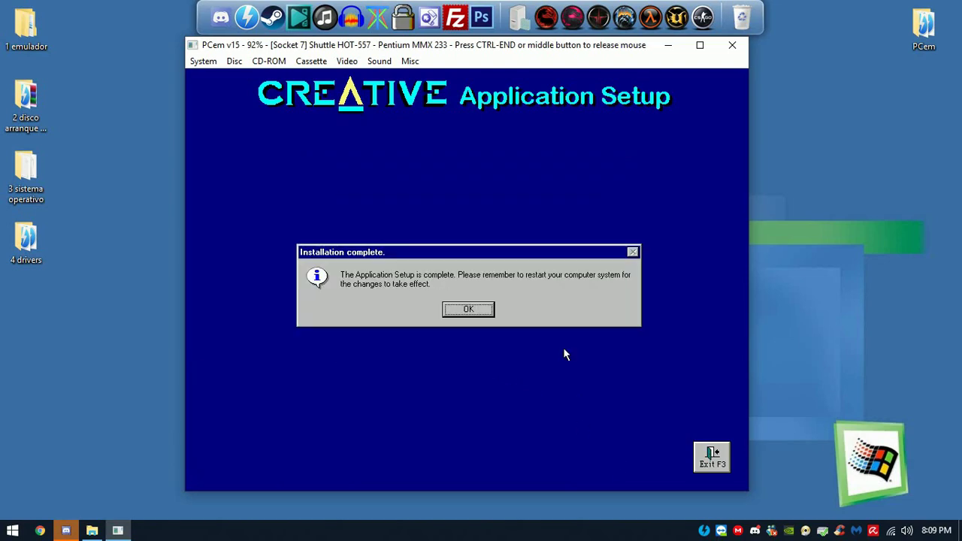
pyautogui.click(462, 315)
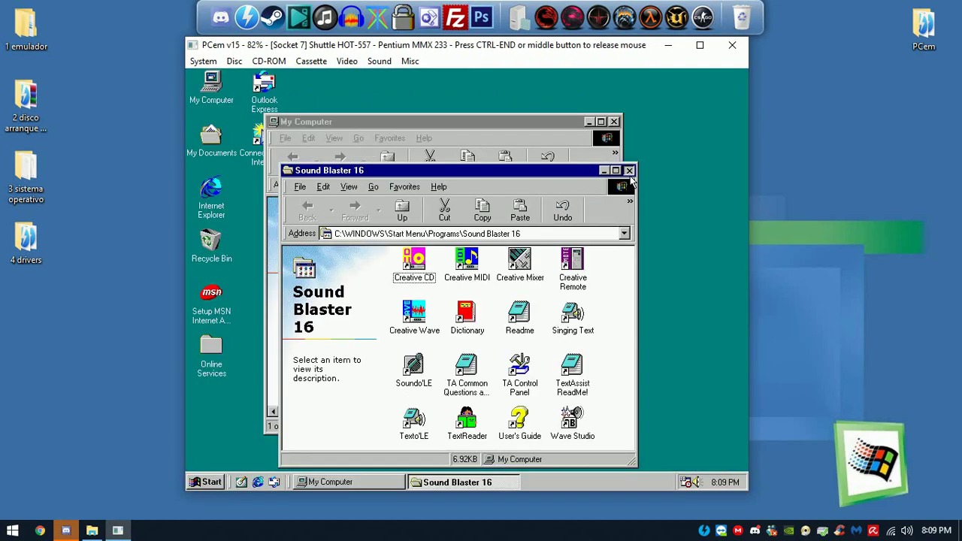
pyautogui.click(626, 186)
pyautogui.click(614, 122)
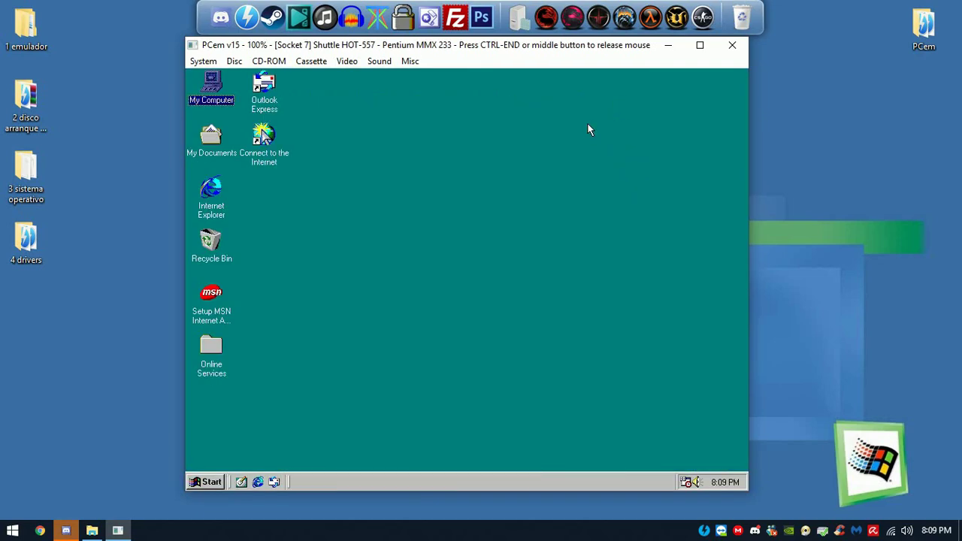
# Mount Voodoo2 drivers for cd image.iso in the emulated CD drive.
pyautogui.click(489, 148)
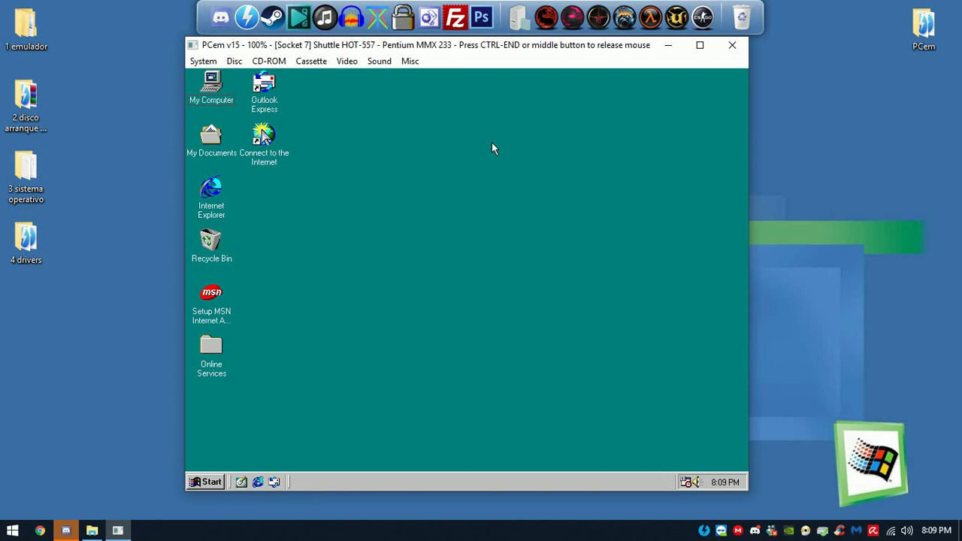
pyautogui.hotkey('ctrl', 'End')
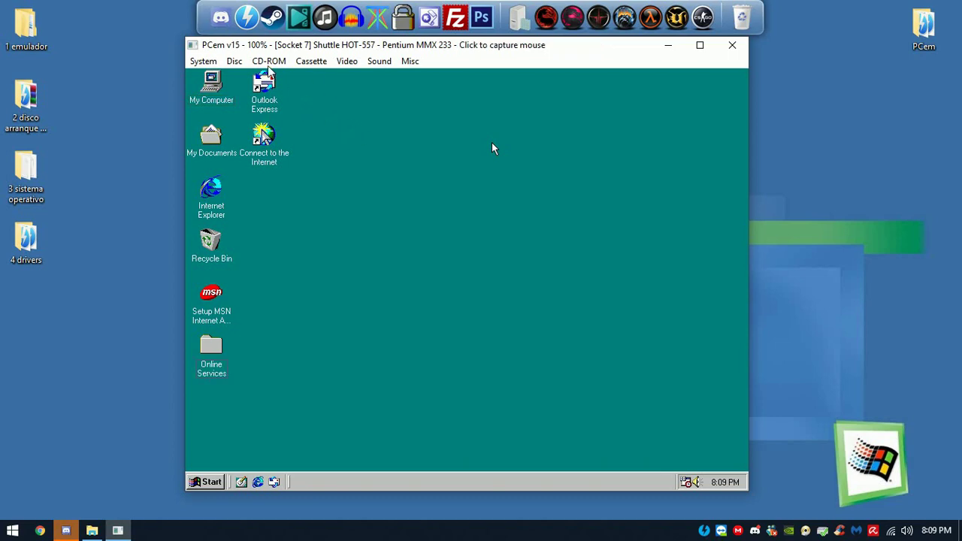
pyautogui.click(268, 60)
pyautogui.click(276, 79)
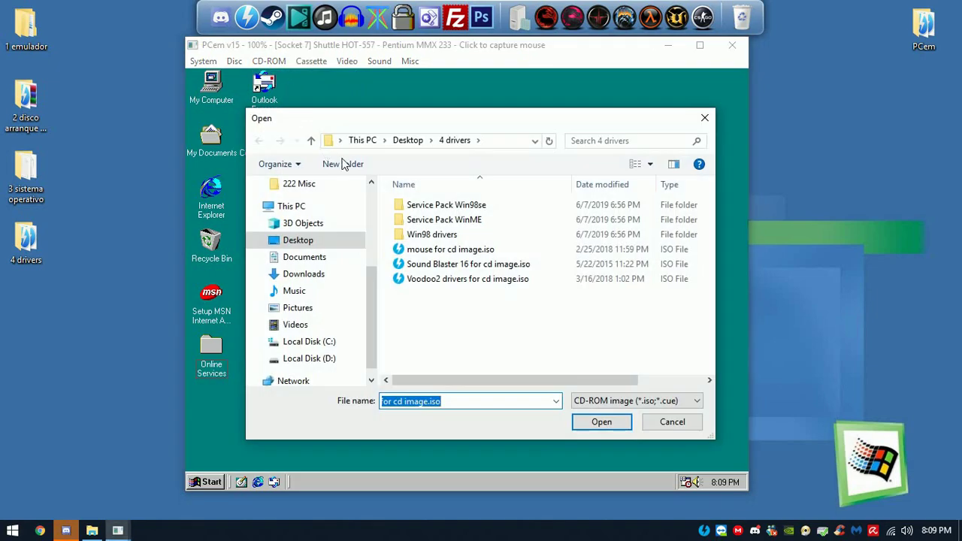
pyautogui.click(494, 281)
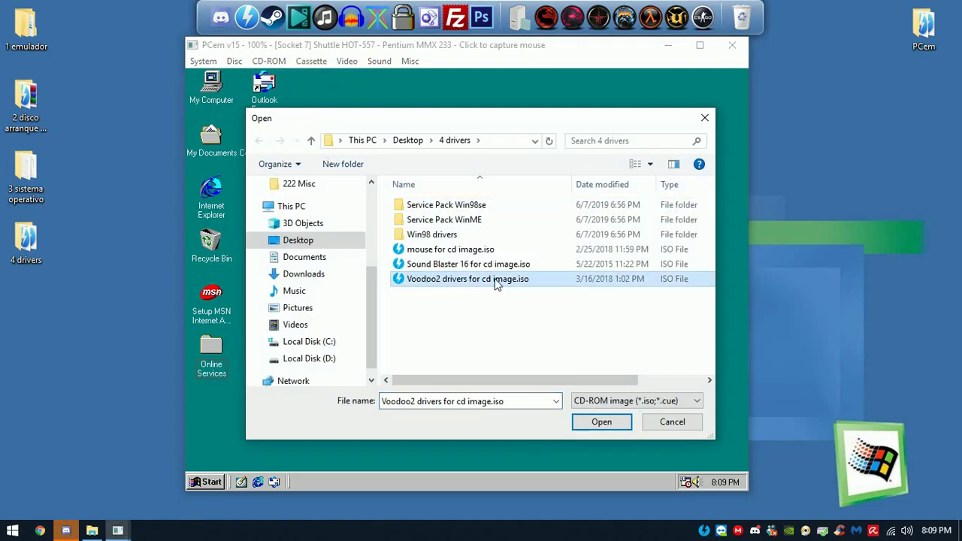
pyautogui.click(601, 422)
pyautogui.click(456, 88)
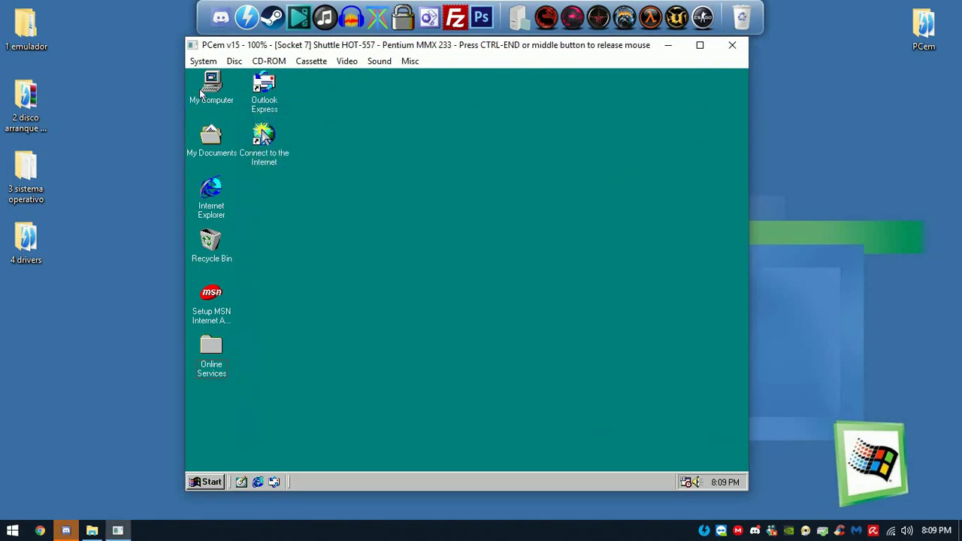
# Copy the VOODOO2 folder from Cdrom (D:) and paste it onto the desktop.
pyautogui.doubleClick(219, 89)
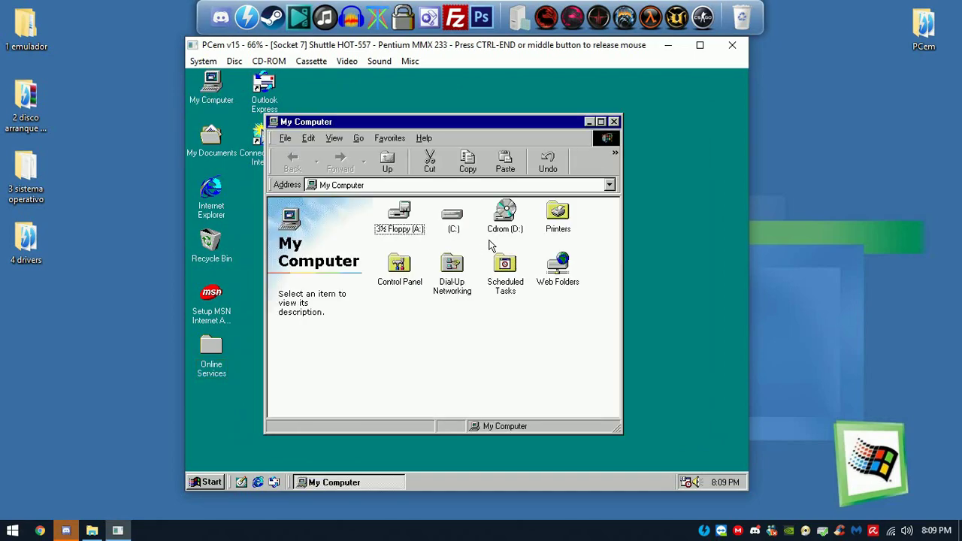
pyautogui.click(505, 218)
pyautogui.doubleClick(504, 218)
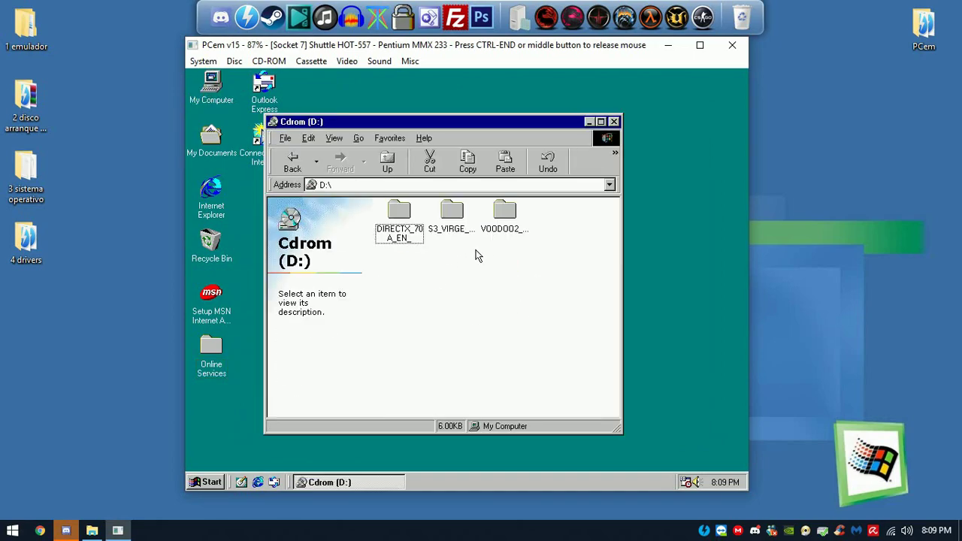
pyautogui.click(505, 207)
pyautogui.rightClick(507, 221)
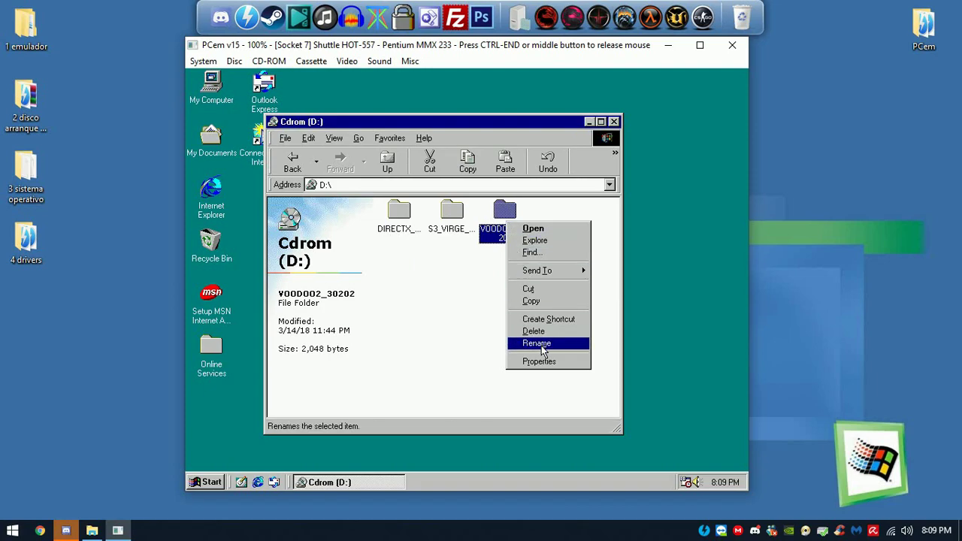
pyautogui.click(547, 304)
pyautogui.click(429, 94)
pyautogui.rightClick(430, 93)
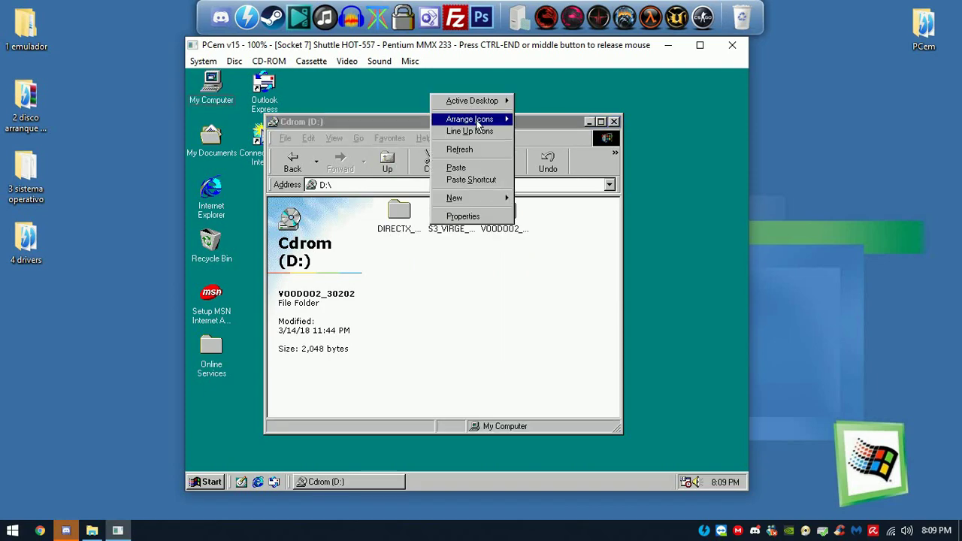
pyautogui.click(485, 167)
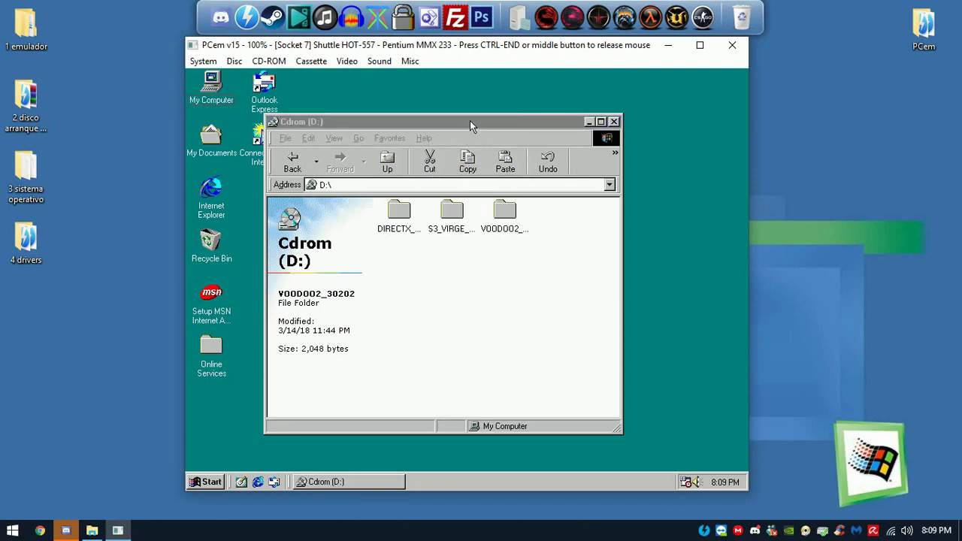
# Look over the S3 Virge and DIRECTX_70A_EN_ folders, then close the Cdrom (D:) window.
pyautogui.moveTo(534, 122); pyautogui.dragTo(579, 155)
pyautogui.click(497, 245)
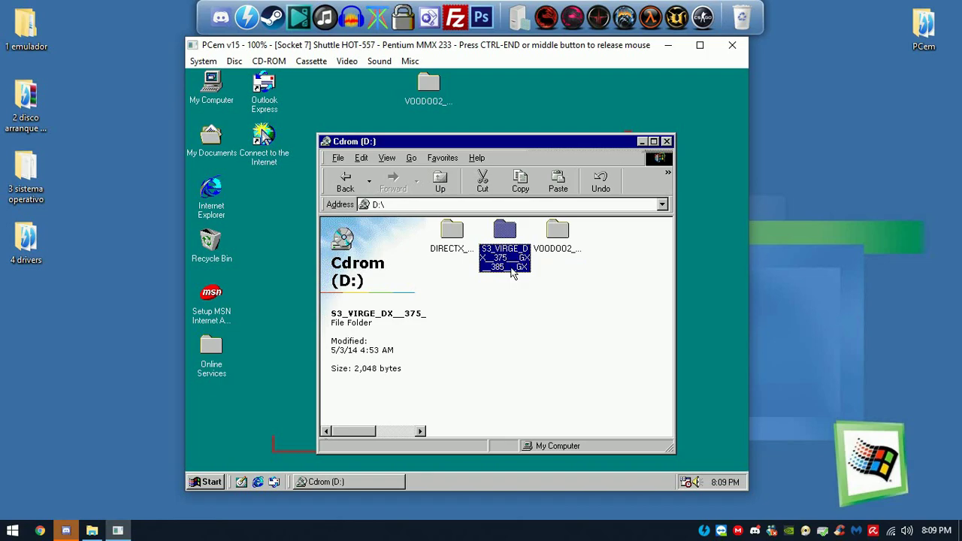
pyautogui.click(449, 239)
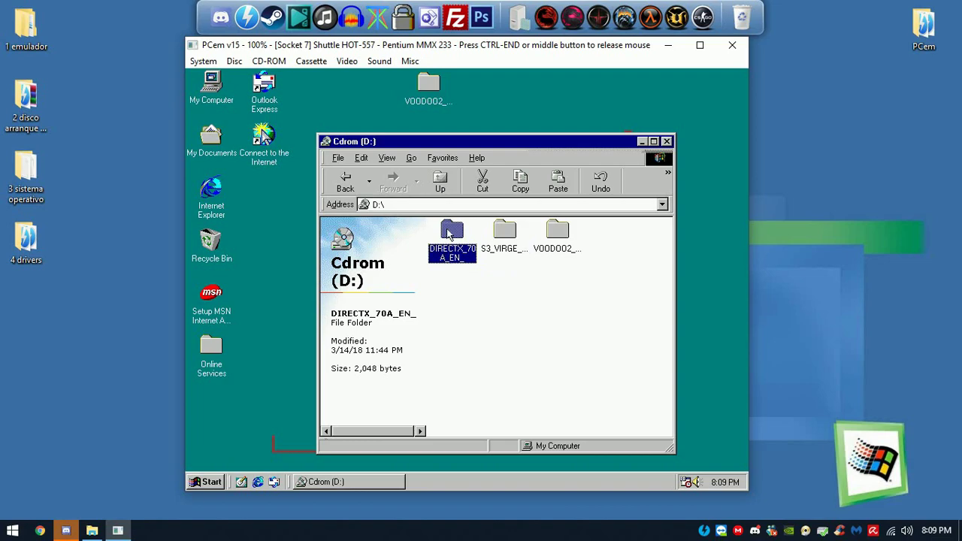
pyautogui.rightClick(449, 234)
pyautogui.click(621, 298)
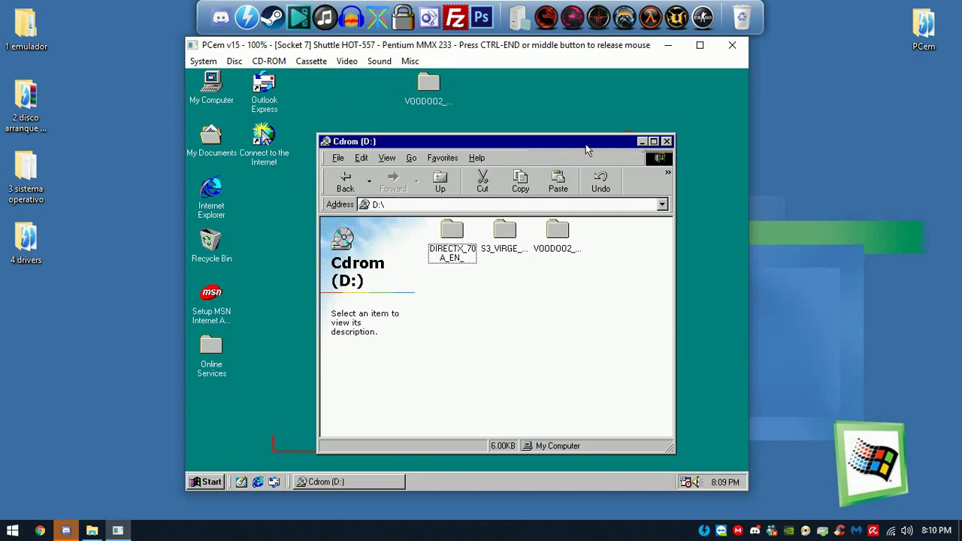
pyautogui.click(666, 142)
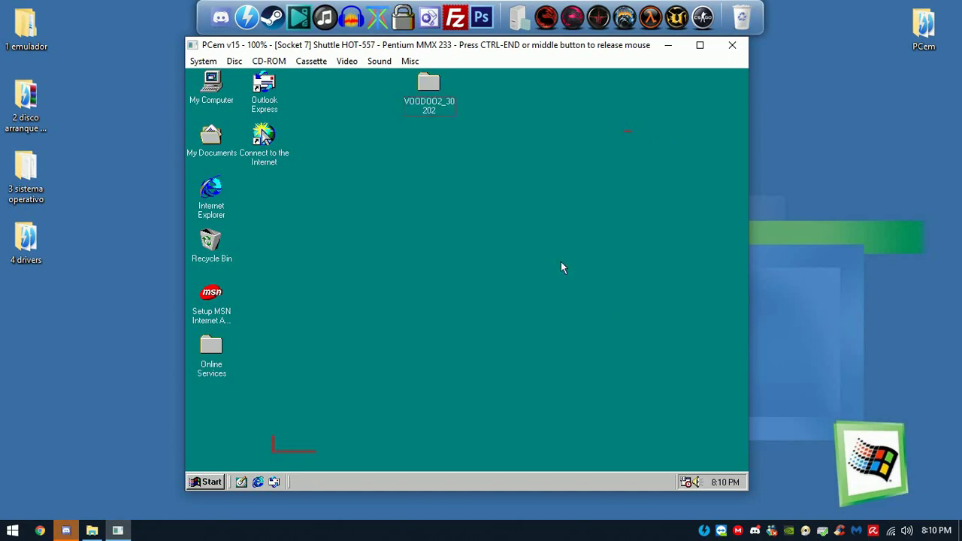
# Run the VOODOO2_30202 self-extractor into C:\WINDOWS\TEMP, then close its readme and folder.
pyautogui.doubleClick(429, 84)
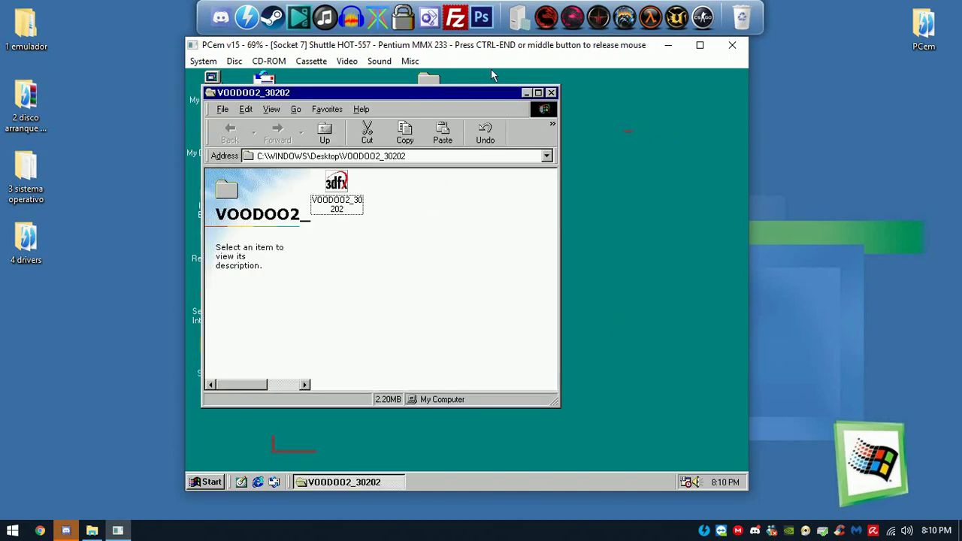
pyautogui.moveTo(472, 88); pyautogui.dragTo(534, 113)
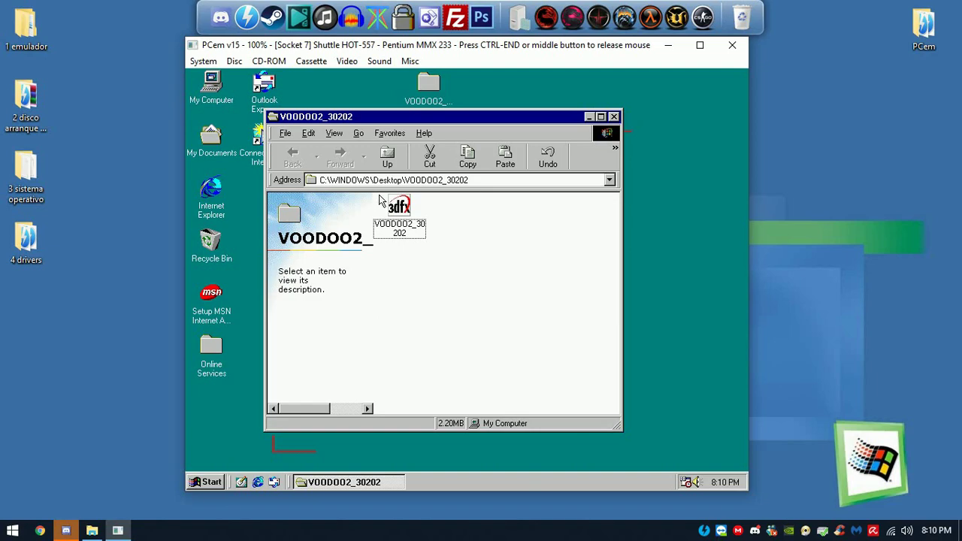
pyautogui.doubleClick(403, 208)
pyautogui.click(460, 331)
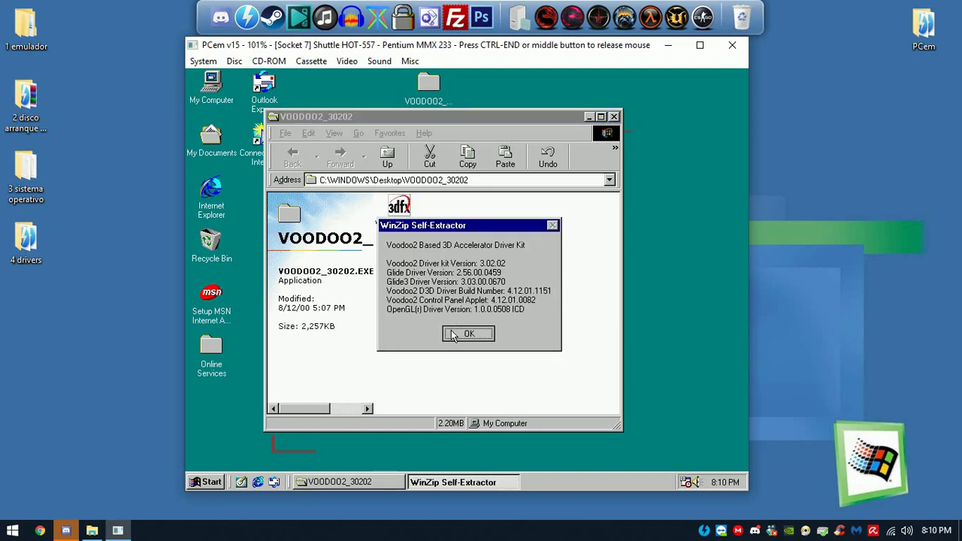
pyautogui.click(561, 241)
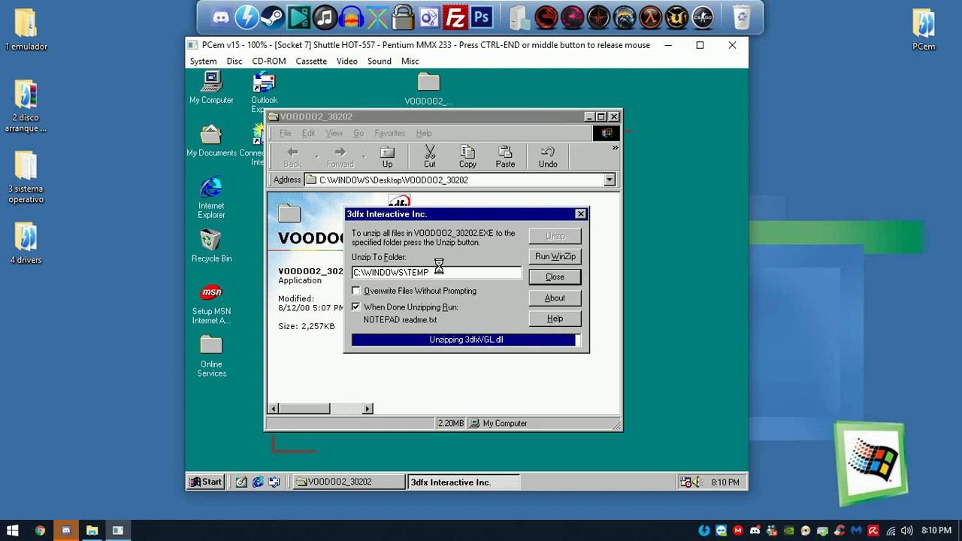
pyautogui.click(470, 303)
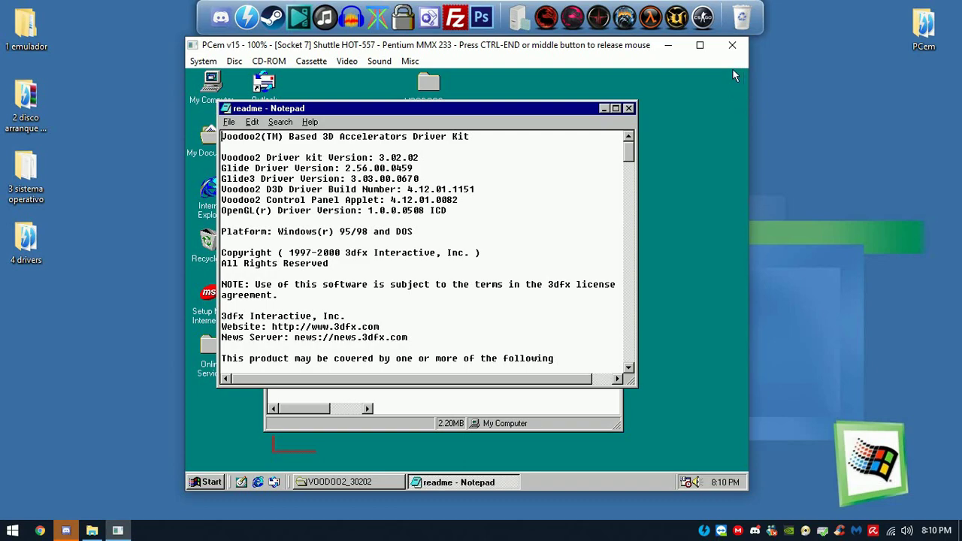
pyautogui.click(628, 108)
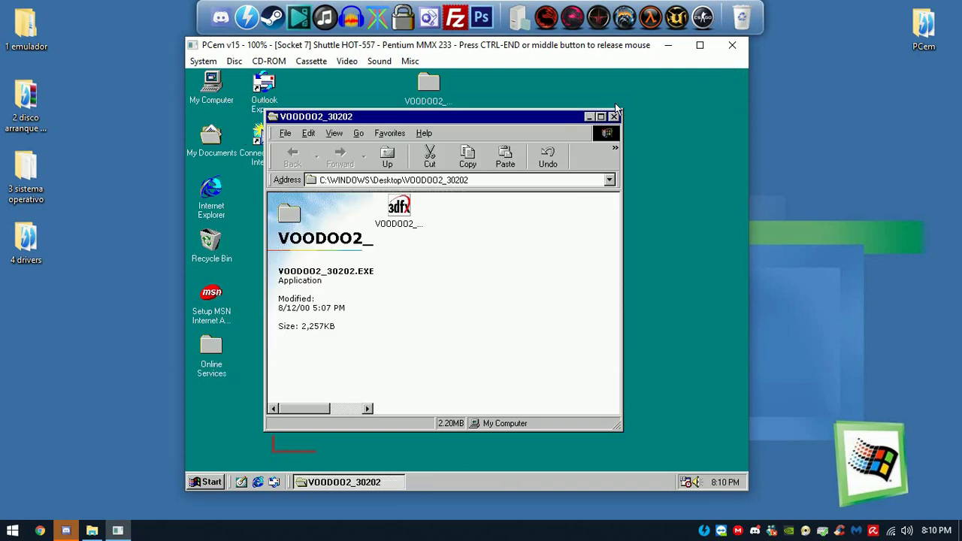
pyautogui.click(615, 117)
# Open Device Manager from My Computer's system properties.
pyautogui.click(205, 482)
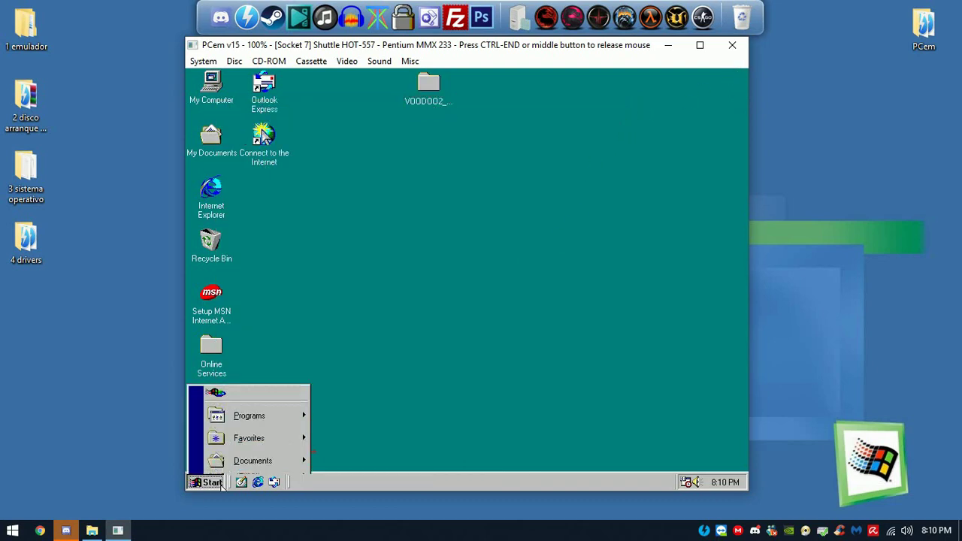
pyautogui.click(212, 89)
pyautogui.rightClick(215, 97)
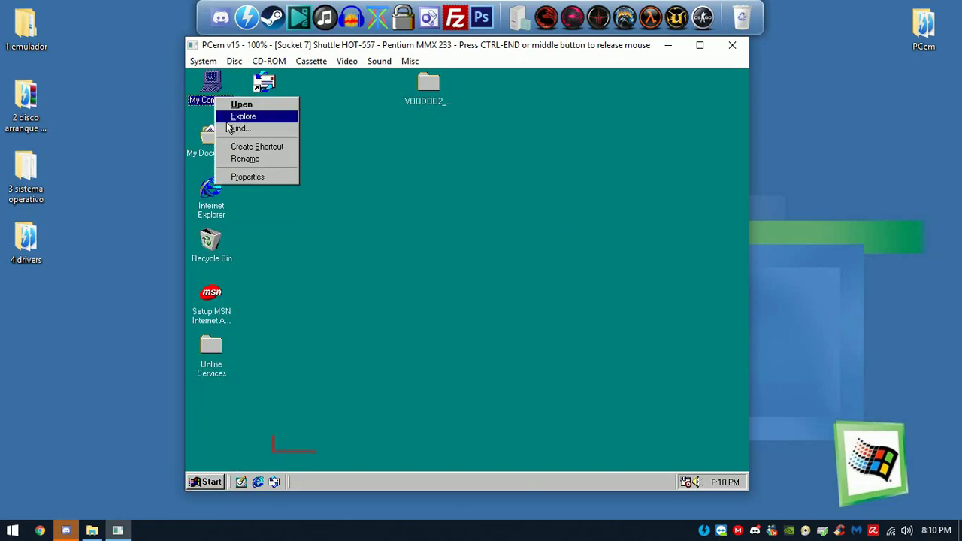
pyautogui.click(257, 176)
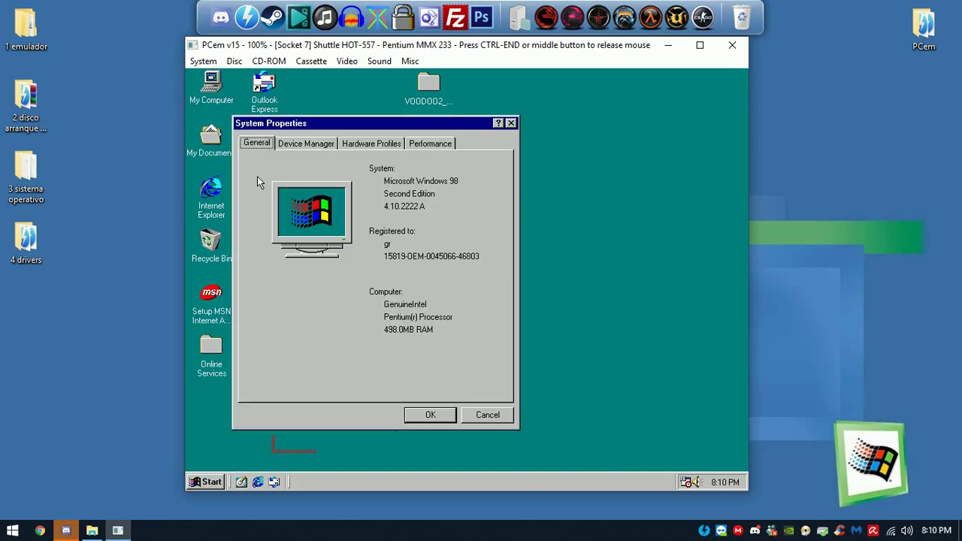
pyautogui.click(322, 146)
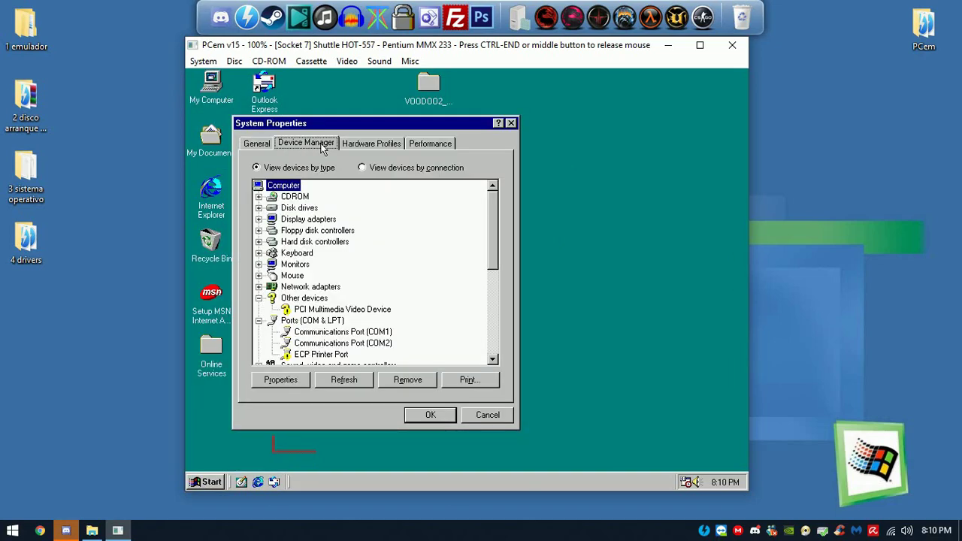
# From the PCI Multimedia Video Device's Driver tab, start the Update Device Driver Wizard.
pyautogui.click(321, 309)
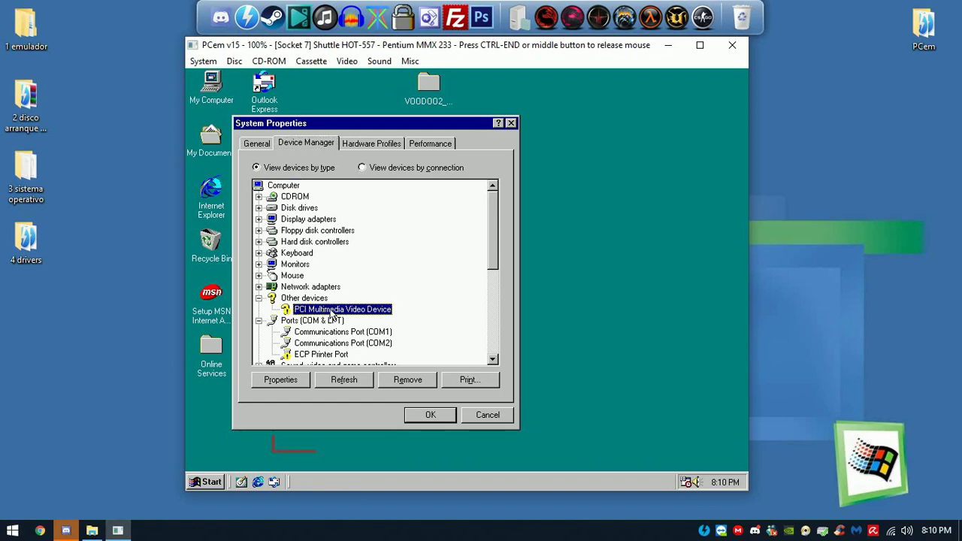
pyautogui.rightClick(366, 312)
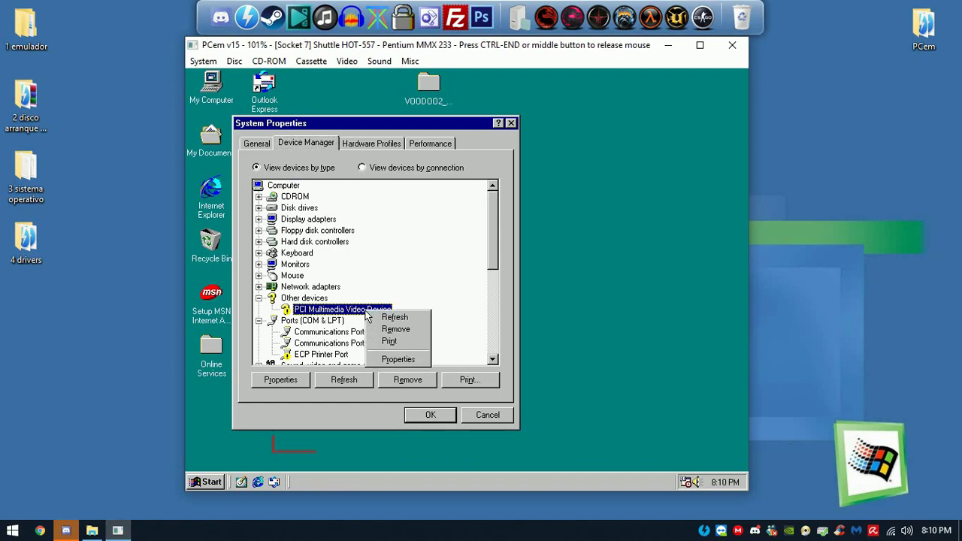
pyautogui.click(397, 359)
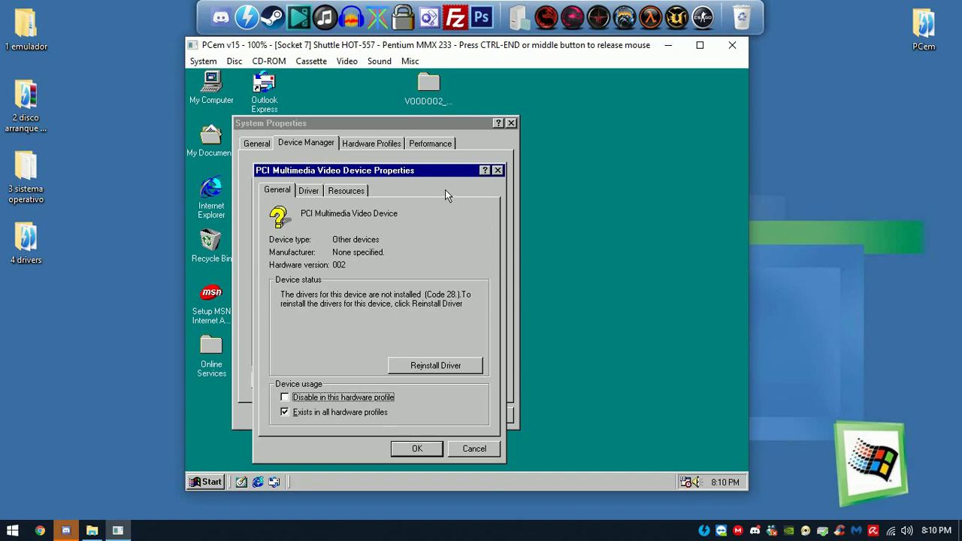
pyautogui.click(306, 191)
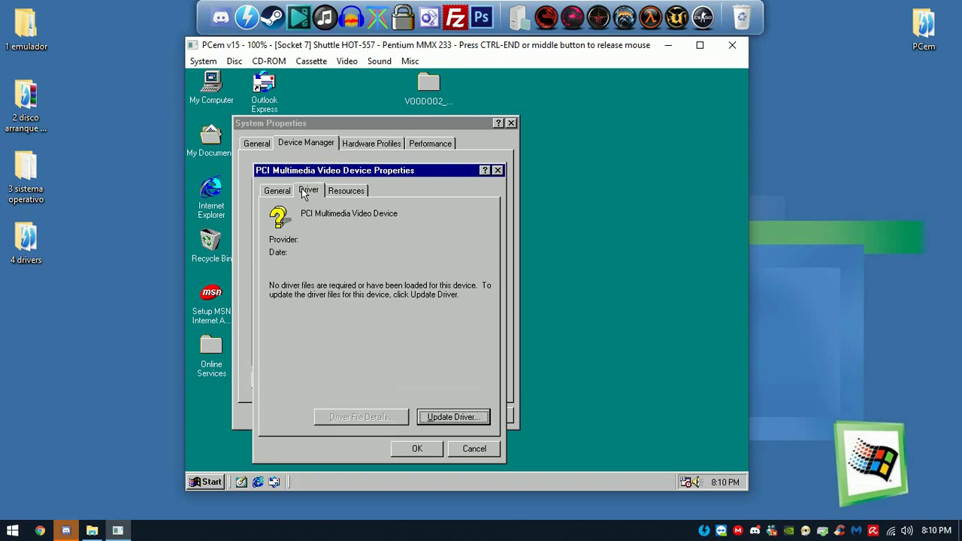
pyautogui.click(439, 418)
pyautogui.click(493, 419)
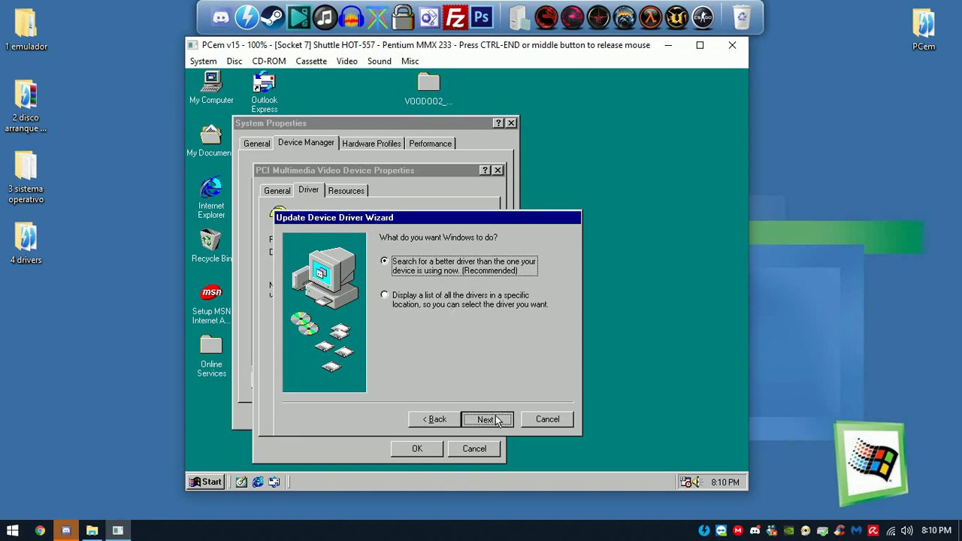
# Set the driver search location to C:\WINDOWS\TEMP instead of floppy drives.
pyautogui.click(487, 419)
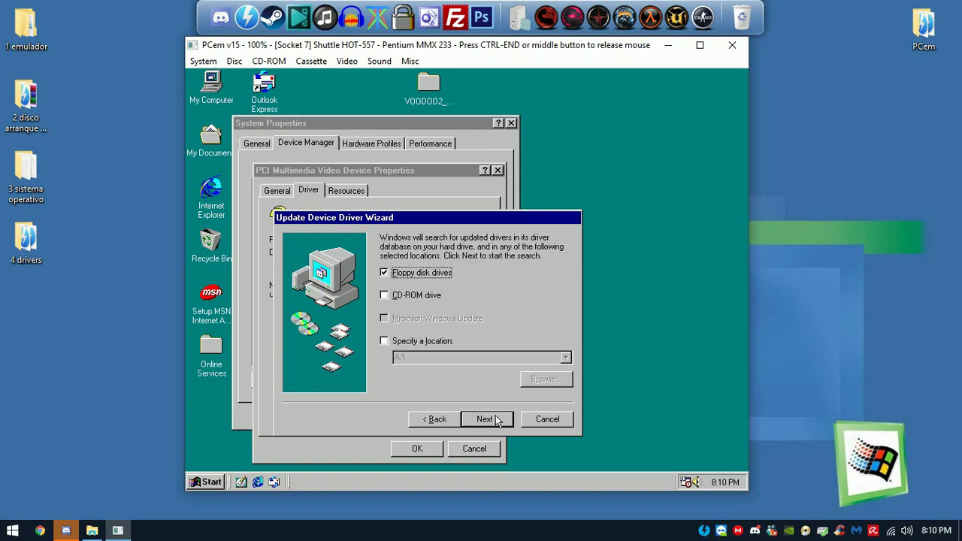
pyautogui.click(394, 276)
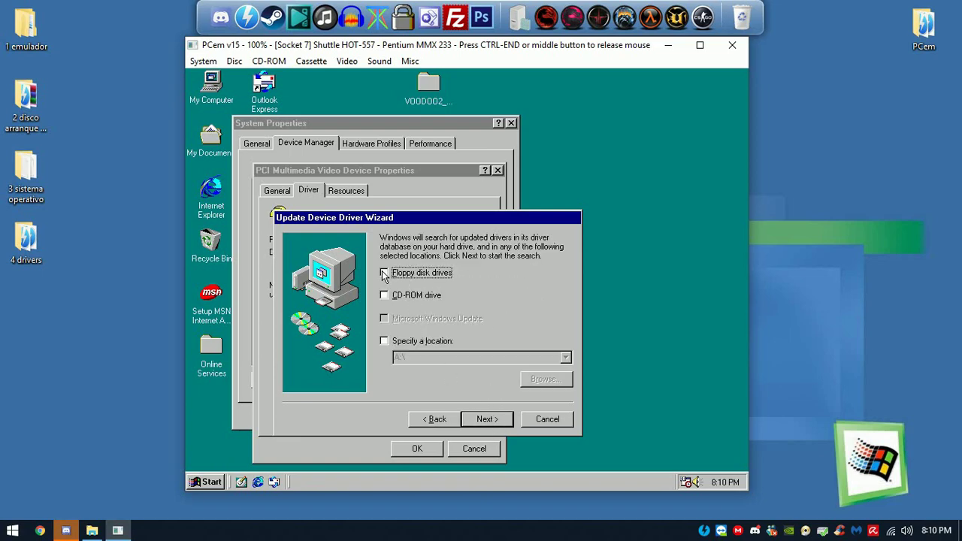
pyautogui.click(384, 341)
pyautogui.click(538, 379)
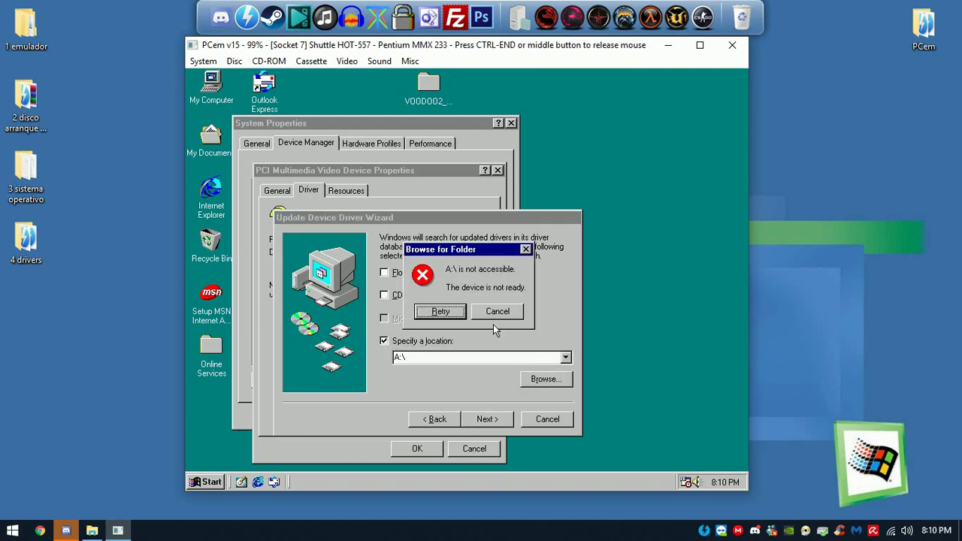
pyautogui.click(495, 313)
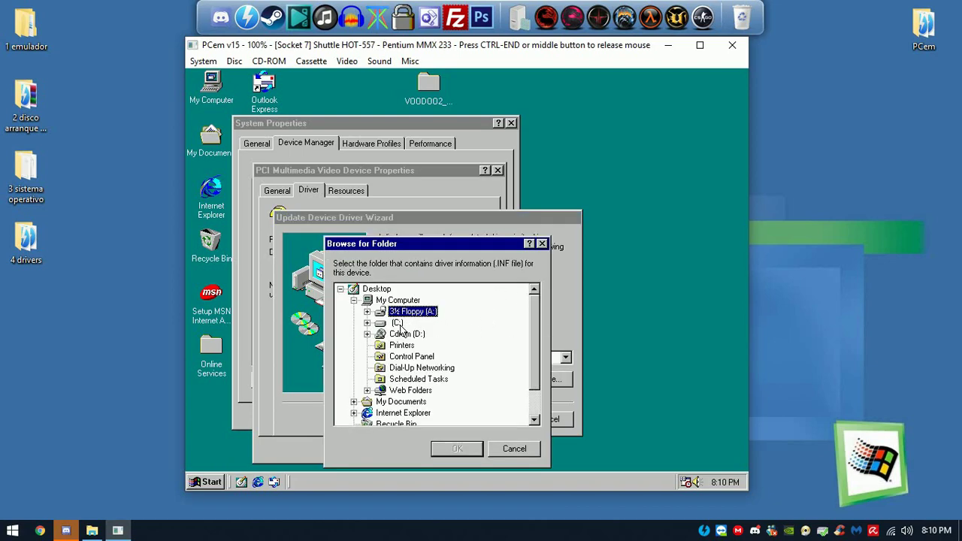
pyautogui.doubleClick(398, 324)
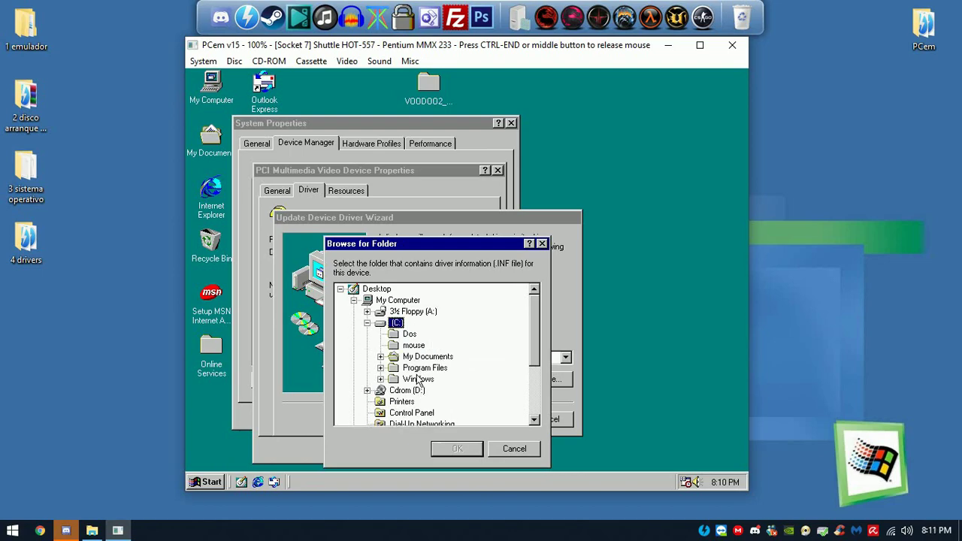
pyautogui.doubleClick(418, 378)
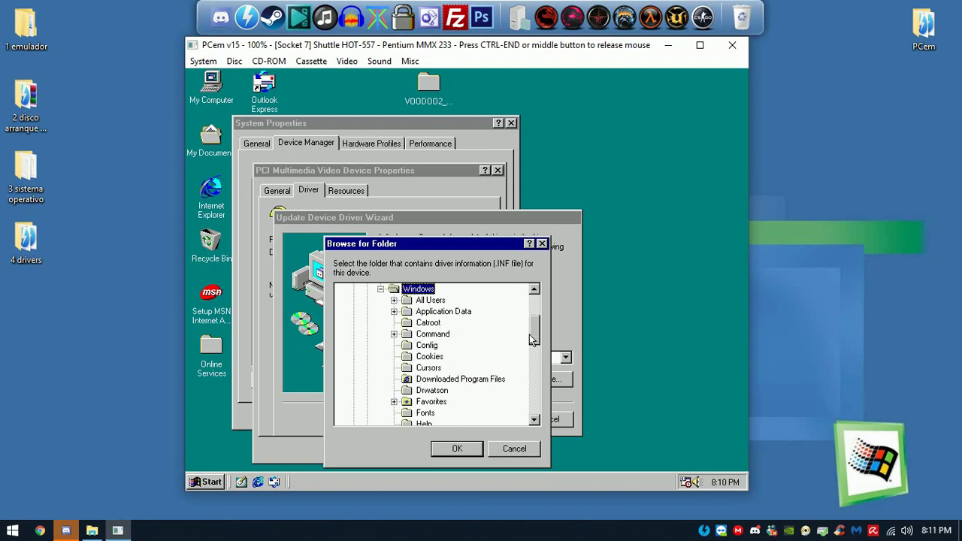
pyautogui.moveTo(536, 332); pyautogui.dragTo(540, 383)
pyautogui.click(418, 324)
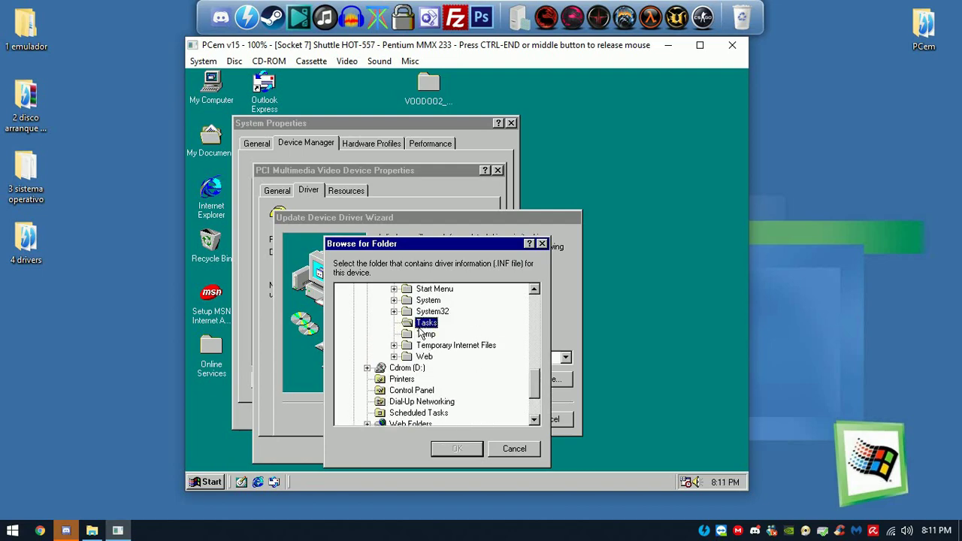
pyautogui.click(425, 347)
pyautogui.click(425, 334)
pyautogui.click(468, 449)
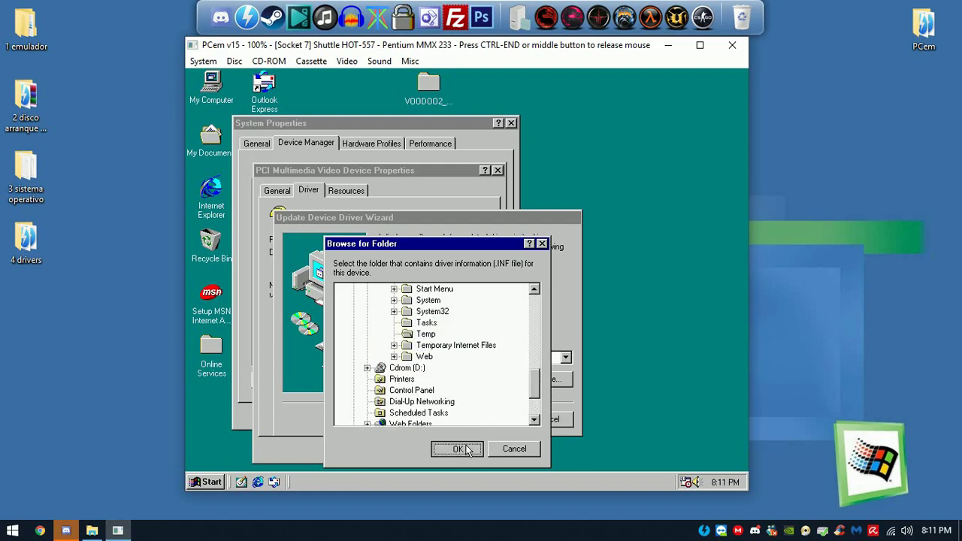
# Install the found Voodoo2 3D Accelerator driver, keeping the existing RICHED20.DLL, and finish.
pyautogui.click(484, 423)
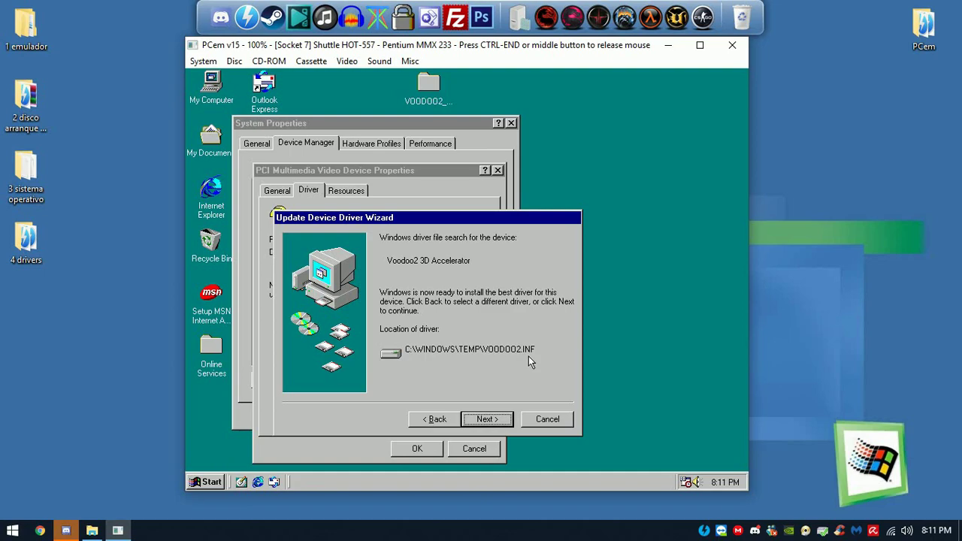
pyautogui.click(481, 420)
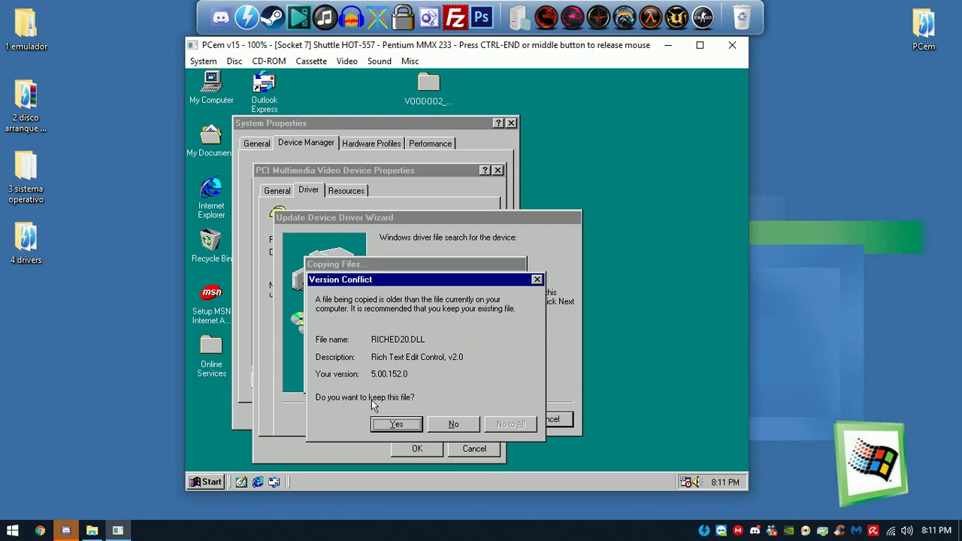
pyautogui.click(404, 434)
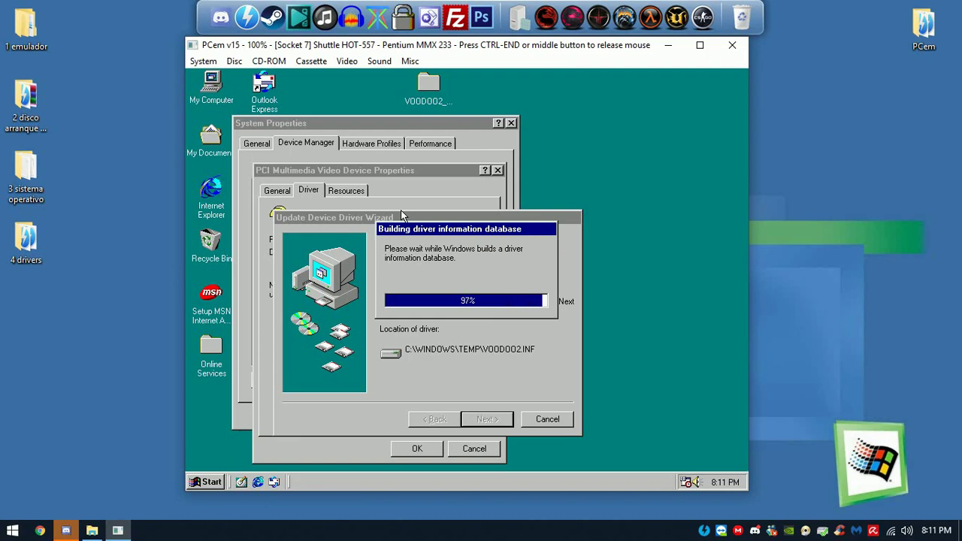
pyautogui.press('Return')
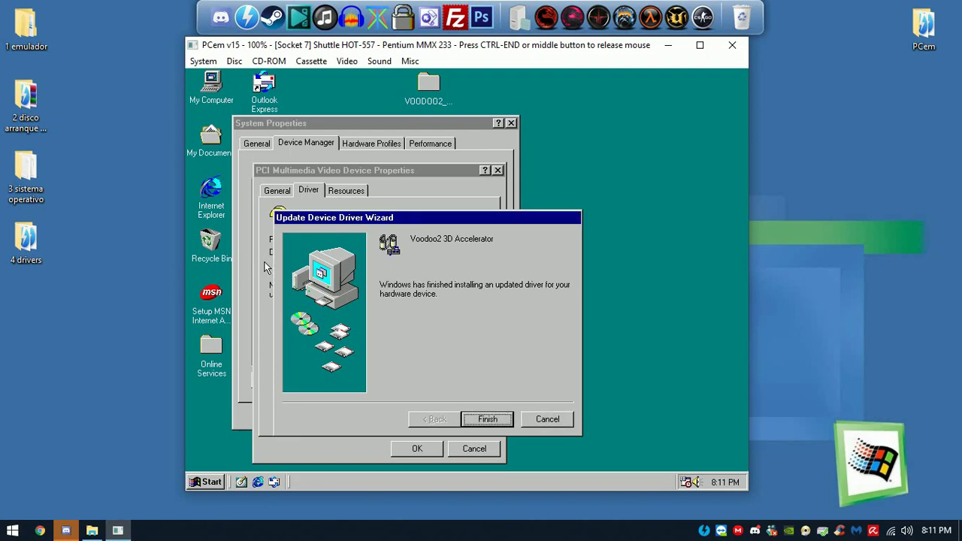
pyautogui.click(483, 421)
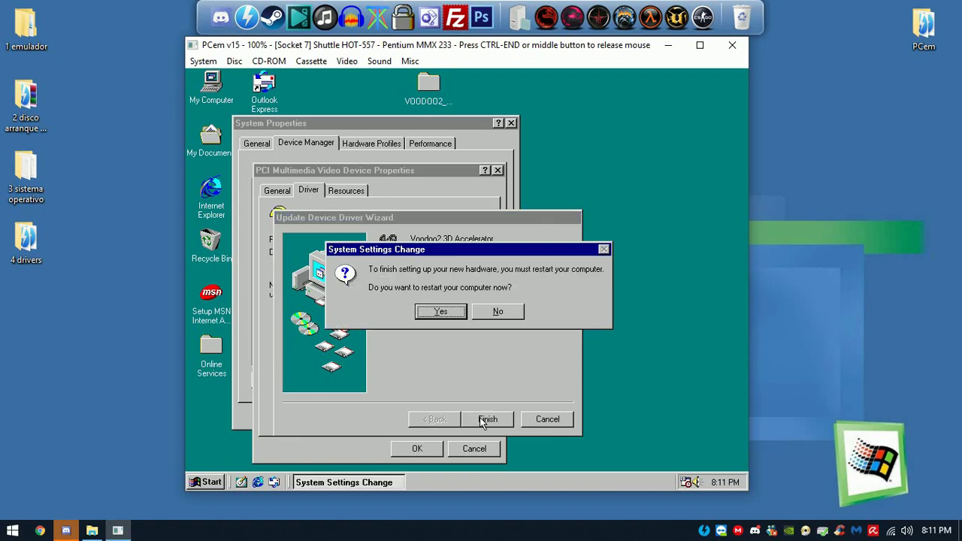
# Accept the restart prompt so Windows 98 reboots with the Voodoo2 driver.
pyautogui.click(449, 308)
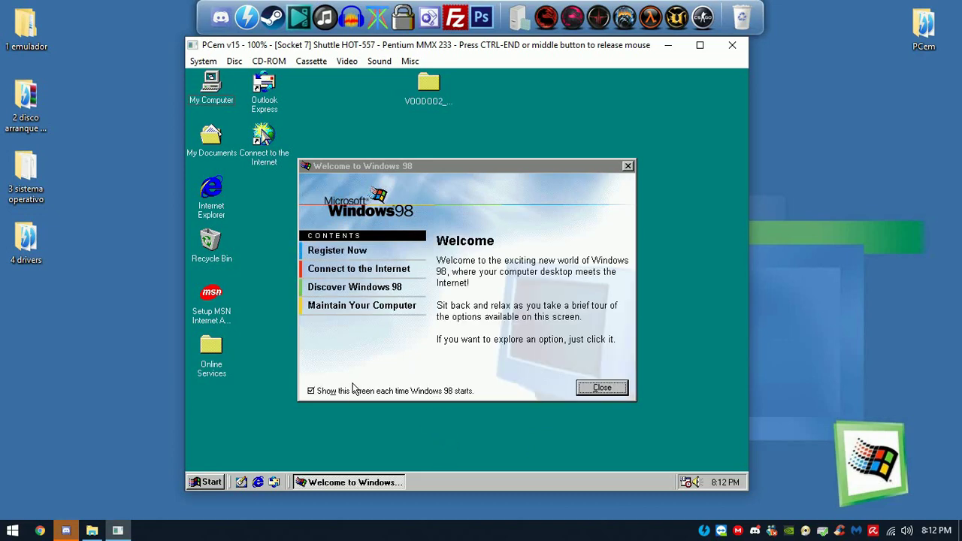
# Close the Welcome screen and set Display Properties Colors to True Color (24 bit).
pyautogui.click(613, 389)
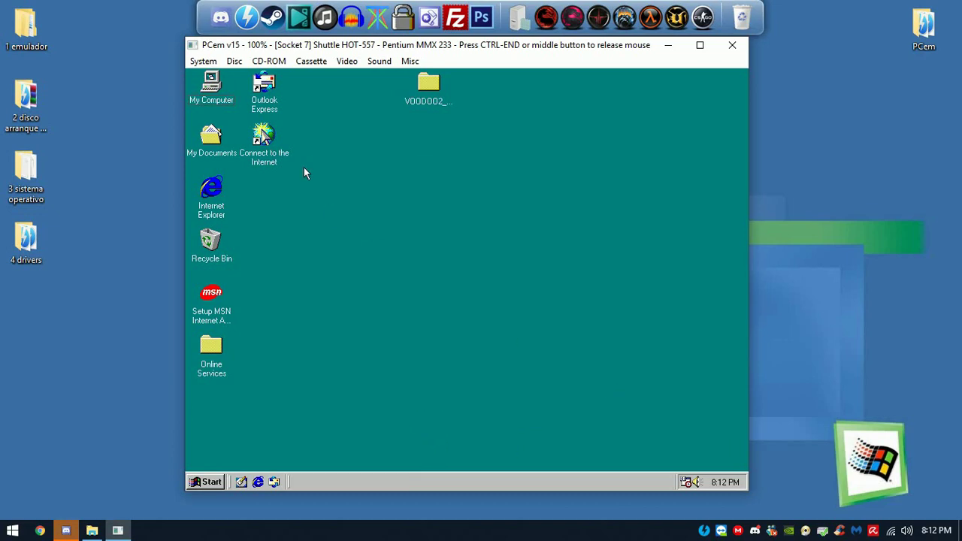
pyautogui.rightClick(433, 197)
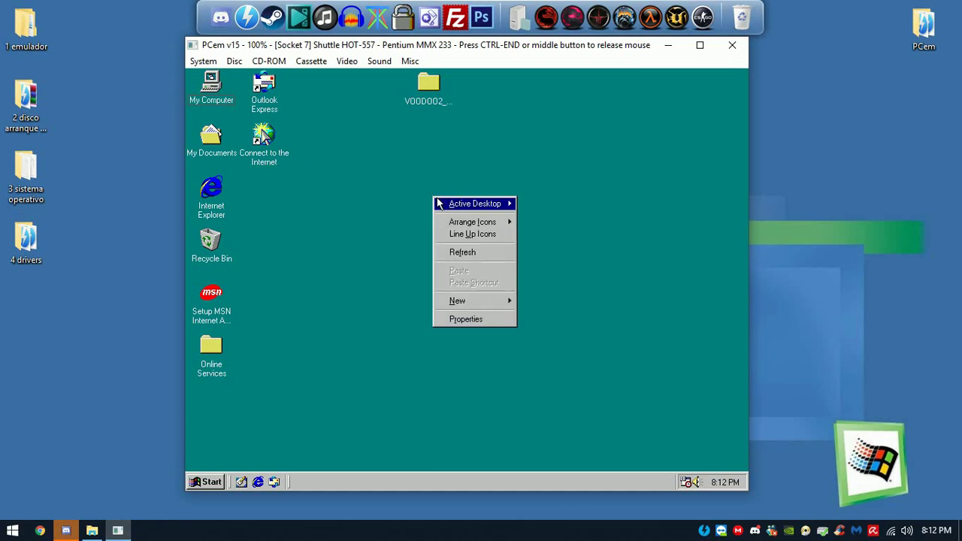
pyautogui.click(478, 318)
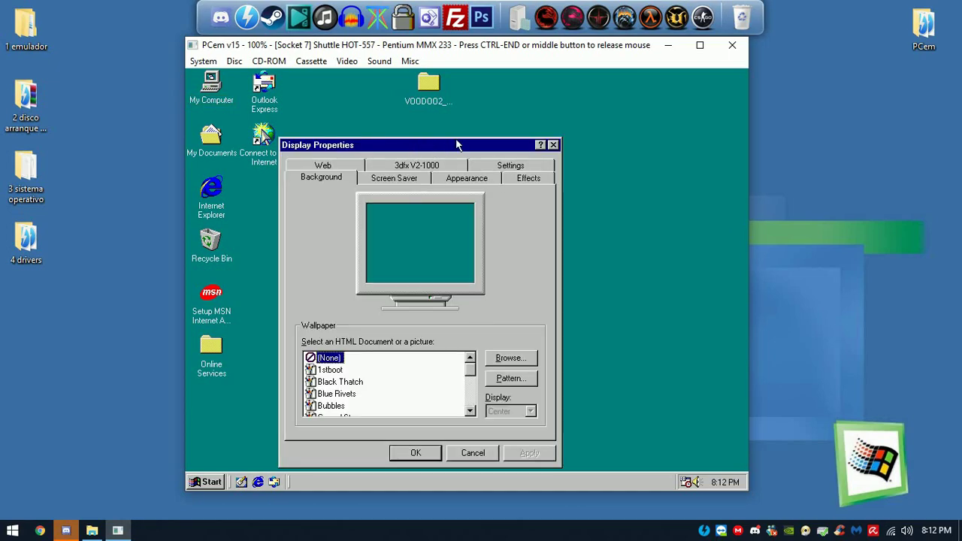
pyautogui.click(526, 178)
pyautogui.click(473, 179)
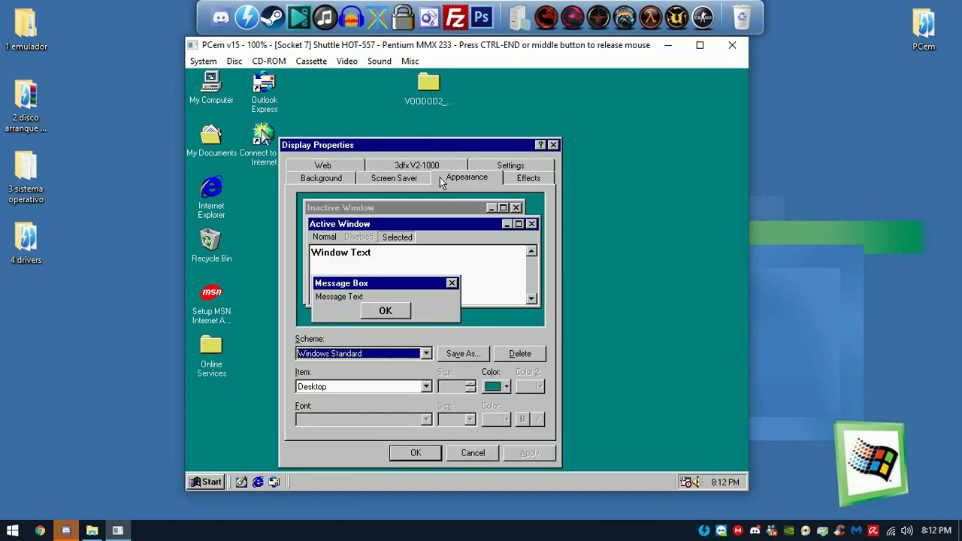
pyautogui.click(526, 173)
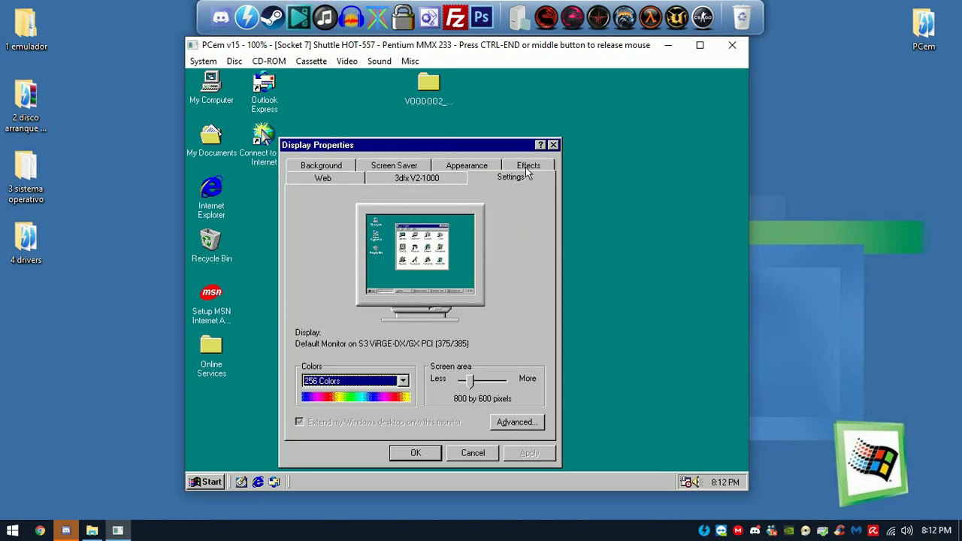
pyautogui.click(401, 381)
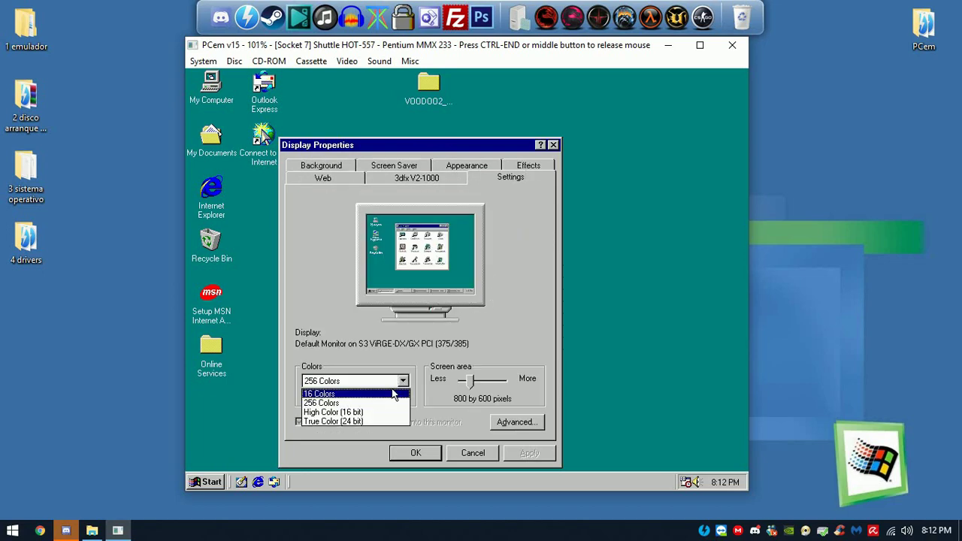
pyautogui.click(384, 421)
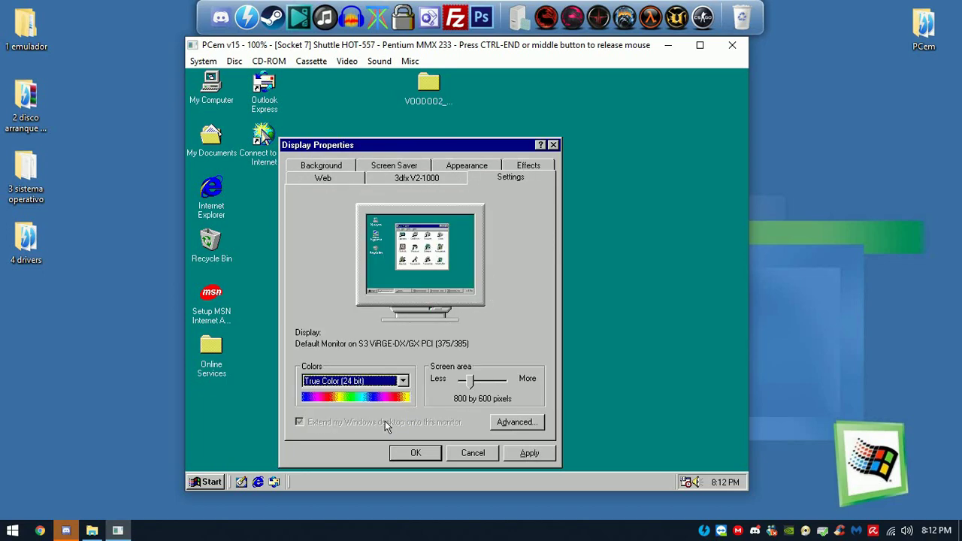
pyautogui.click(540, 454)
pyautogui.click(570, 426)
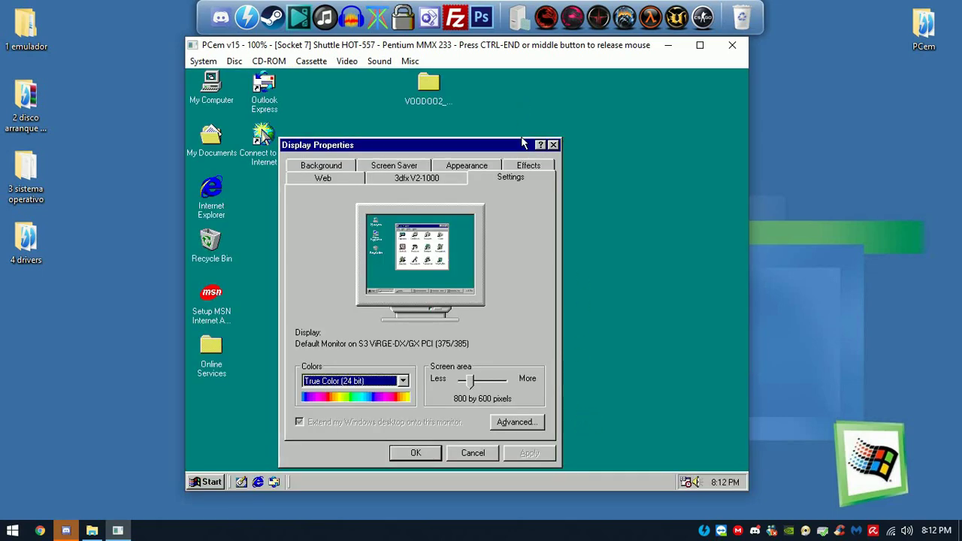
pyautogui.click(416, 452)
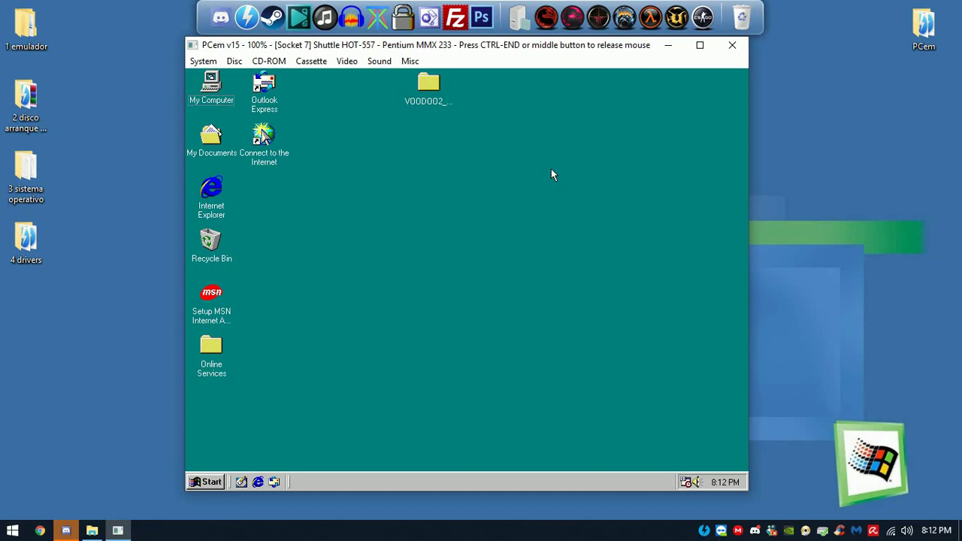
# Bring up PCem's CD-ROM Load image dialog.
pyautogui.click(201, 472)
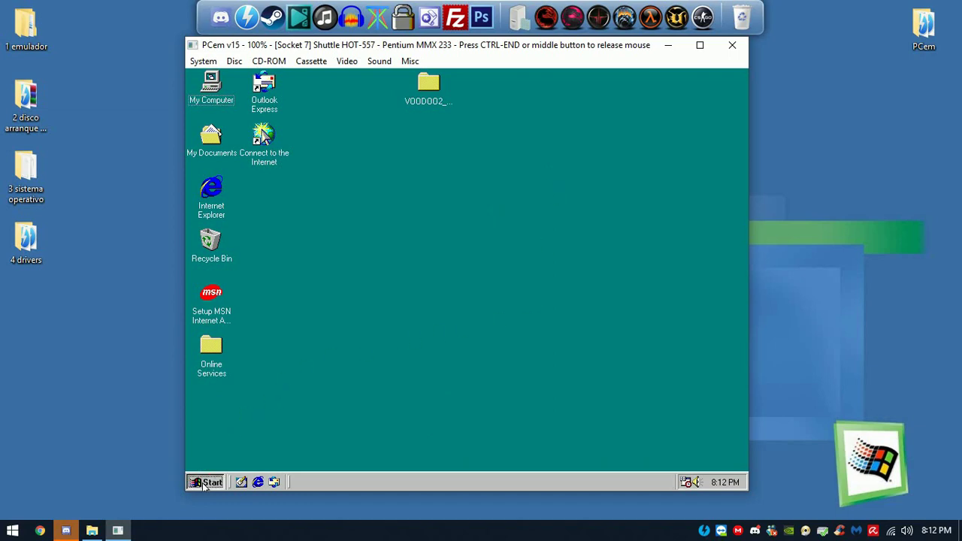
pyautogui.click(489, 241)
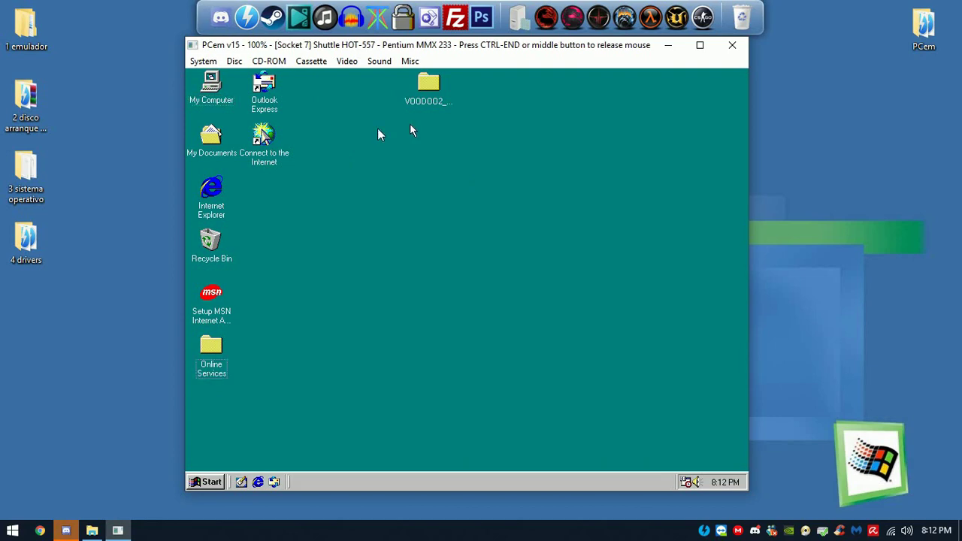
pyautogui.hotkey('ctrl', 'End')
pyautogui.click(275, 64)
pyautogui.click(293, 77)
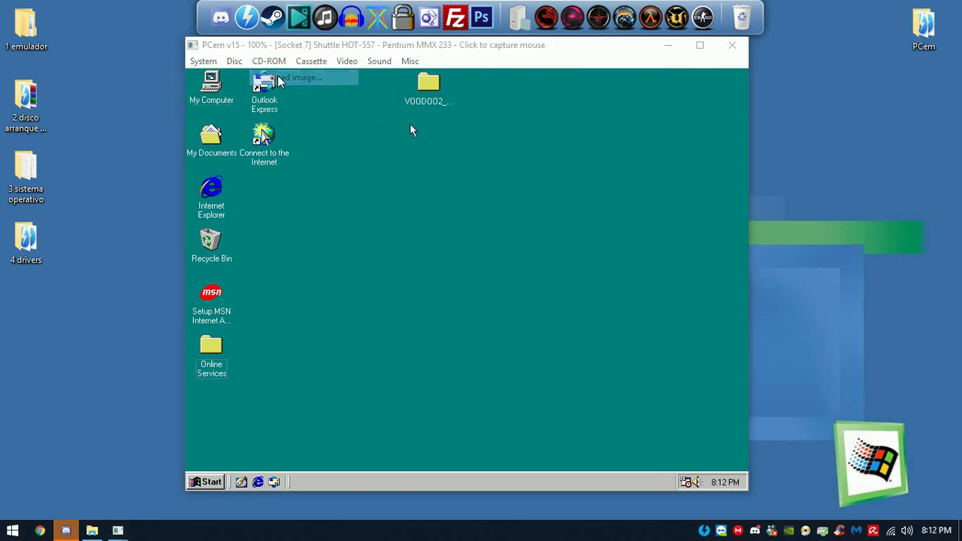
# Mount D:\Fighters\Mortal Kombat Trilogy\WIN8\MKimage\TrilogyPC_Final_.cue as the emulated CD.
pyautogui.click(348, 363)
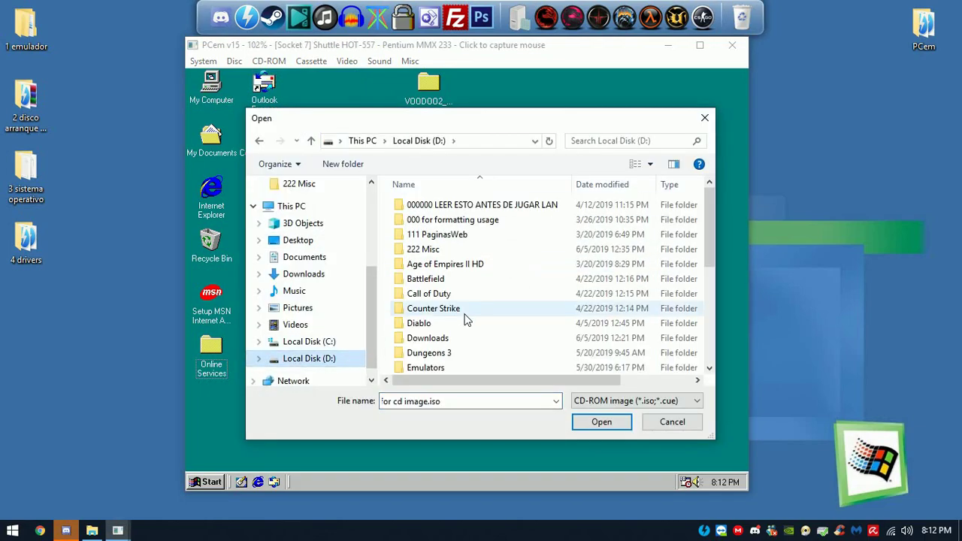
pyautogui.scroll(-5, 474, 323)
pyautogui.scroll(2, 421, 285)
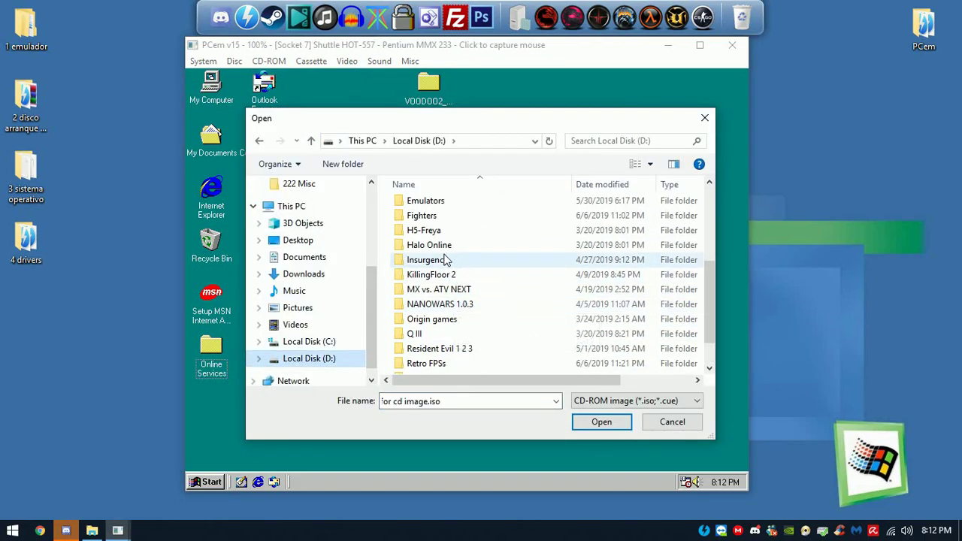
pyautogui.doubleClick(428, 218)
pyautogui.scroll(-1, 490, 323)
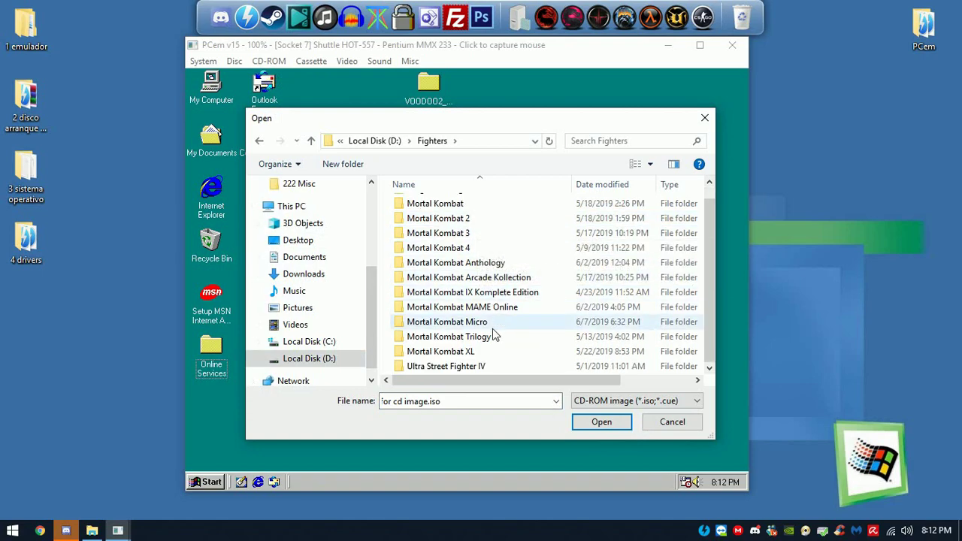
pyautogui.doubleClick(483, 337)
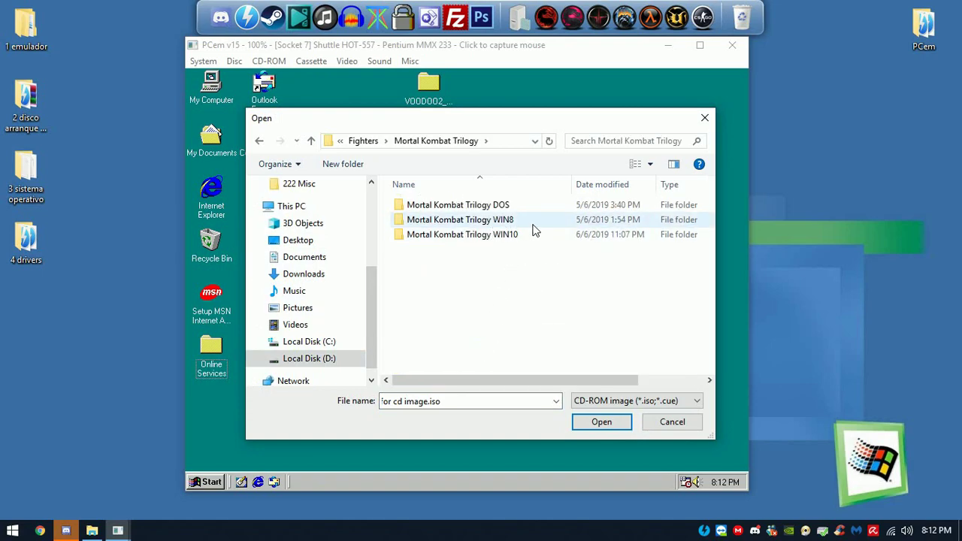
pyautogui.doubleClick(537, 224)
pyautogui.doubleClick(502, 245)
pyautogui.doubleClick(451, 205)
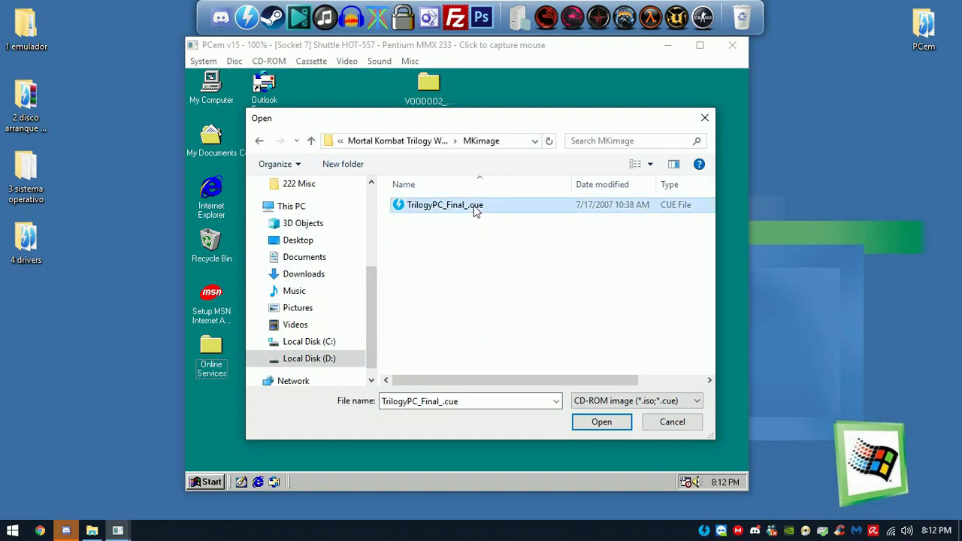
pyautogui.click(445, 249)
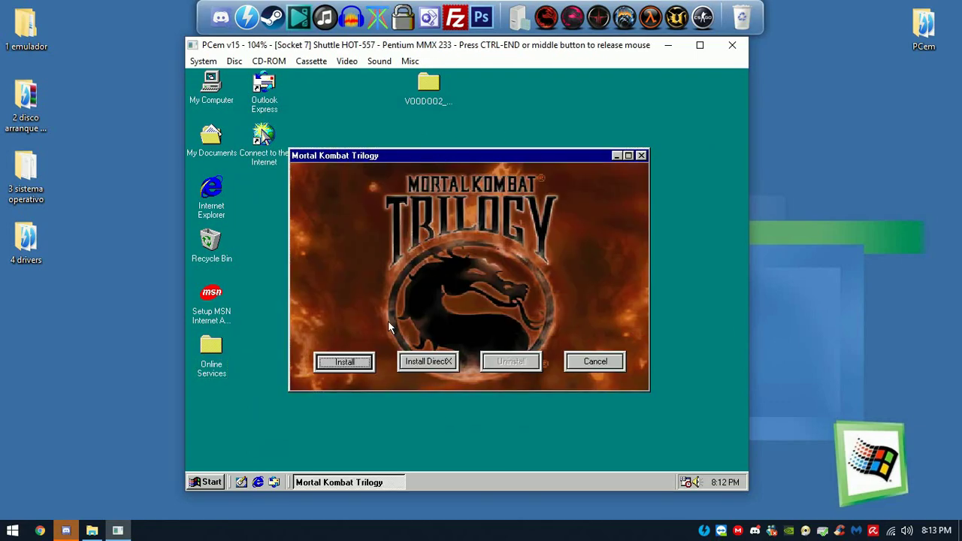
pyautogui.click(429, 368)
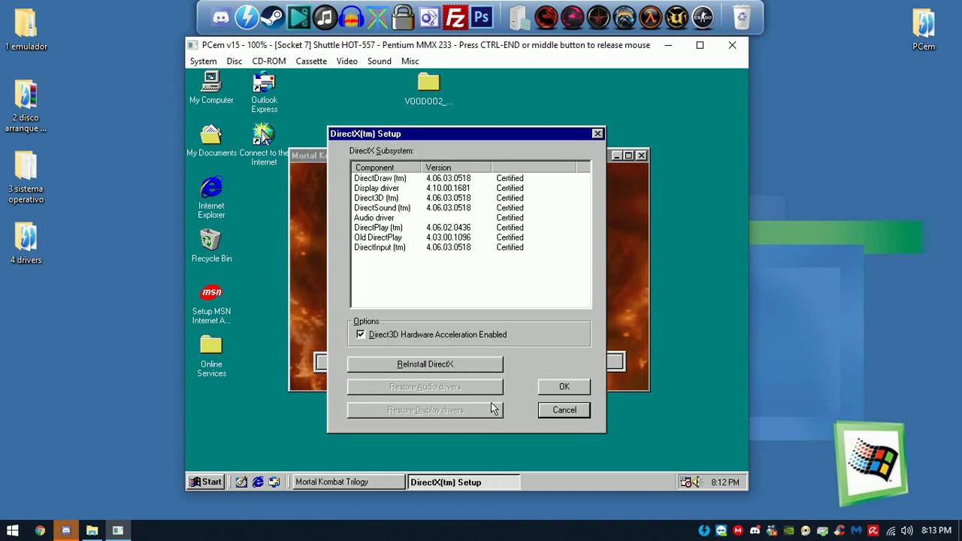
pyautogui.click(578, 391)
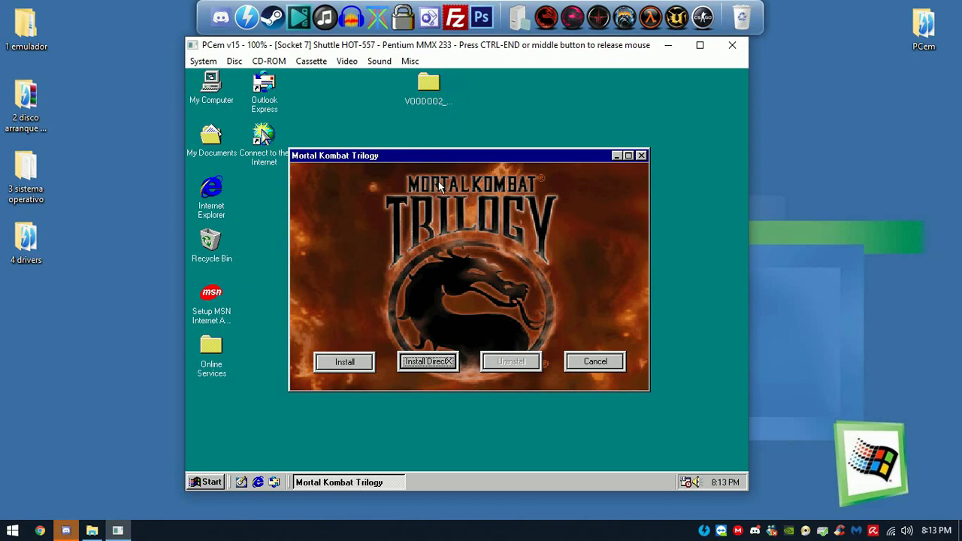
pyautogui.moveTo(439, 158); pyautogui.dragTo(433, 153)
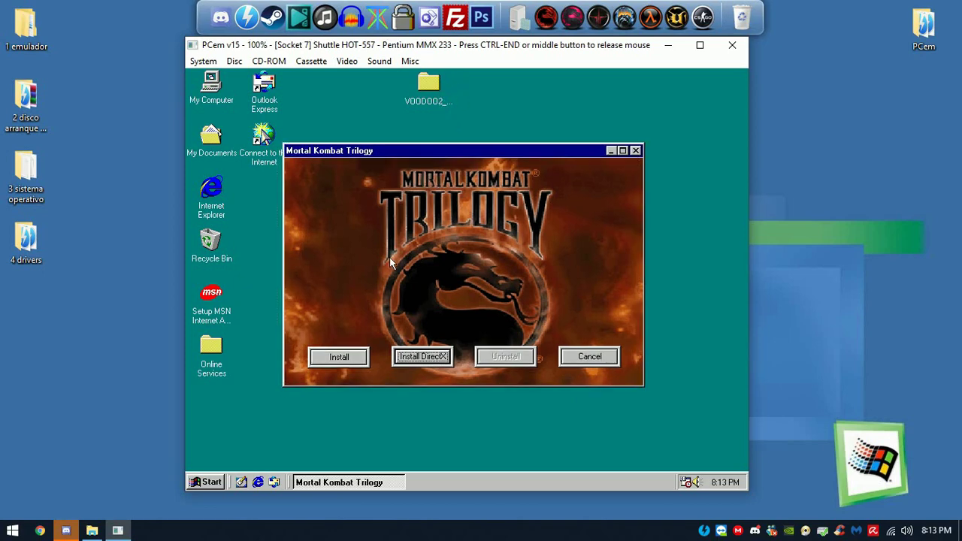
# Start the Mortal Kombat Trilogy setup and fill in the name and company fields.
pyautogui.click(345, 361)
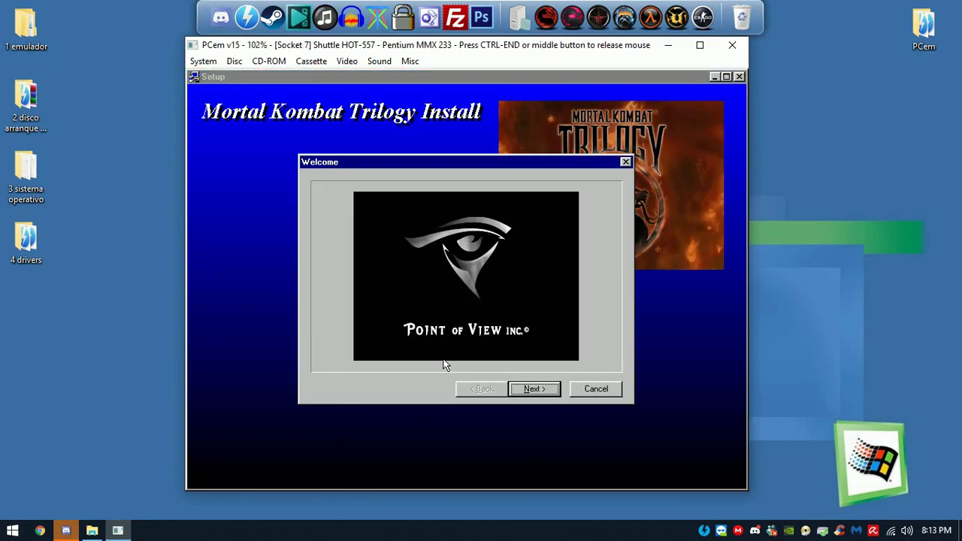
pyautogui.click(527, 390)
pyautogui.click(527, 390)
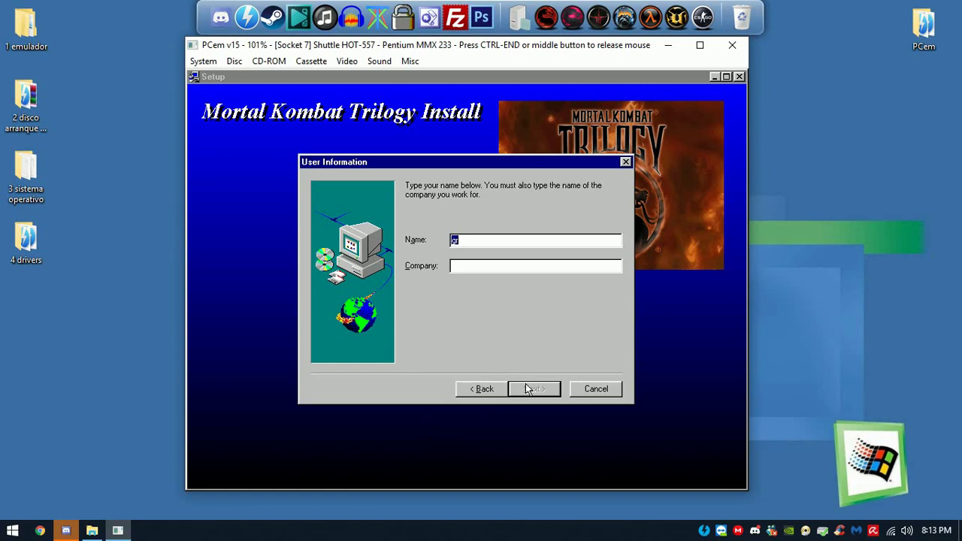
pyautogui.click(464, 265)
pyautogui.write('ooo')
# Accept C:\MK_Tril and the MK Trilogy program folder, then start copying files.
pyautogui.click(530, 390)
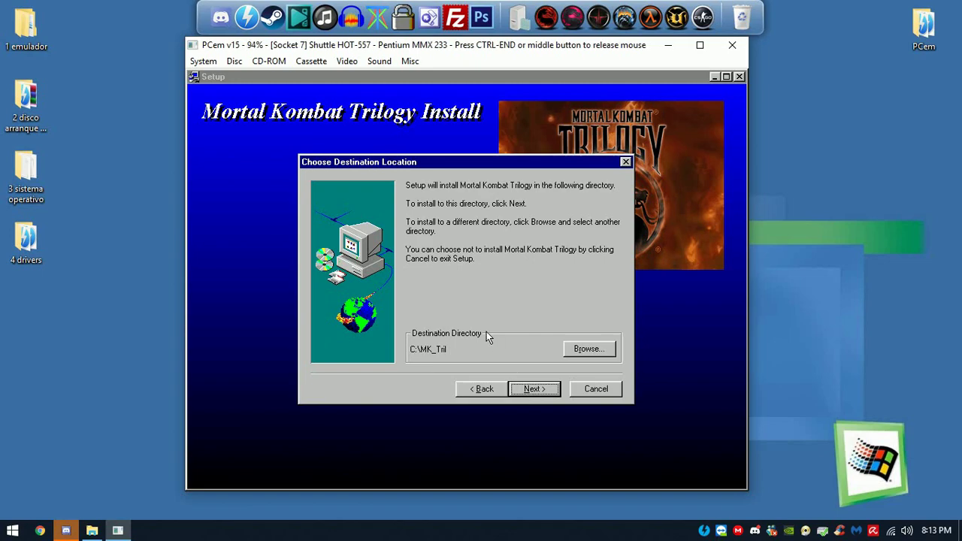
pyautogui.click(533, 388)
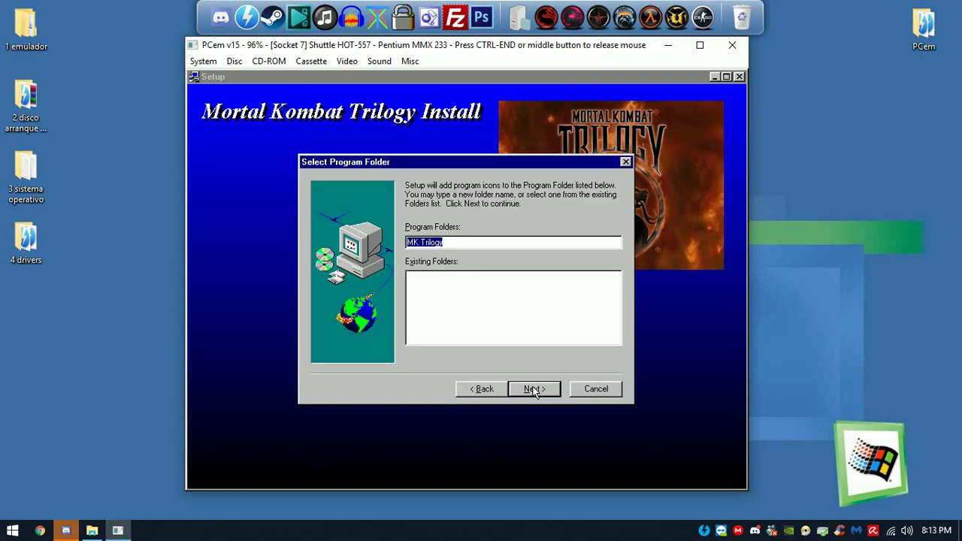
pyautogui.click(533, 388)
pyautogui.click(533, 389)
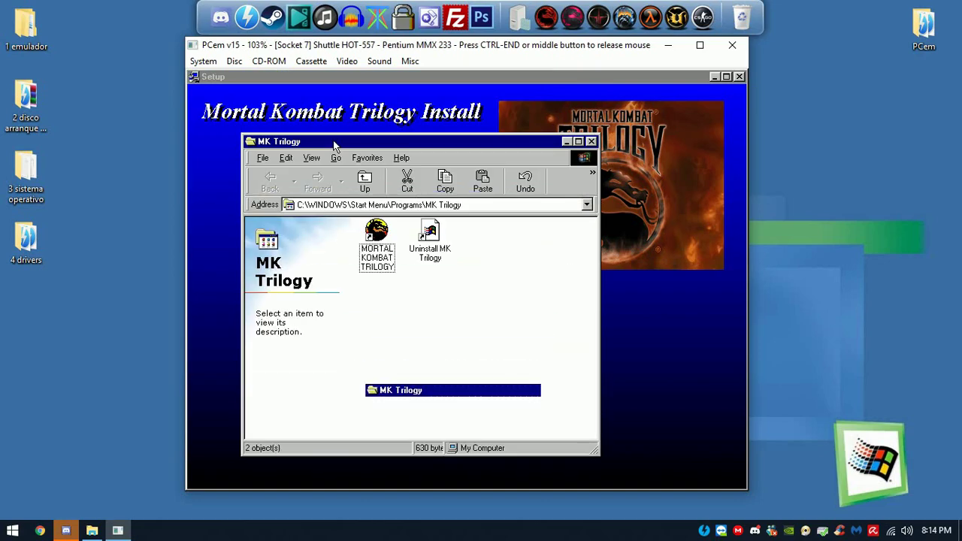
# Finish the Mortal Kombat Trilogy setup and close the MK Trilogy program folder window.
pyautogui.click(715, 76)
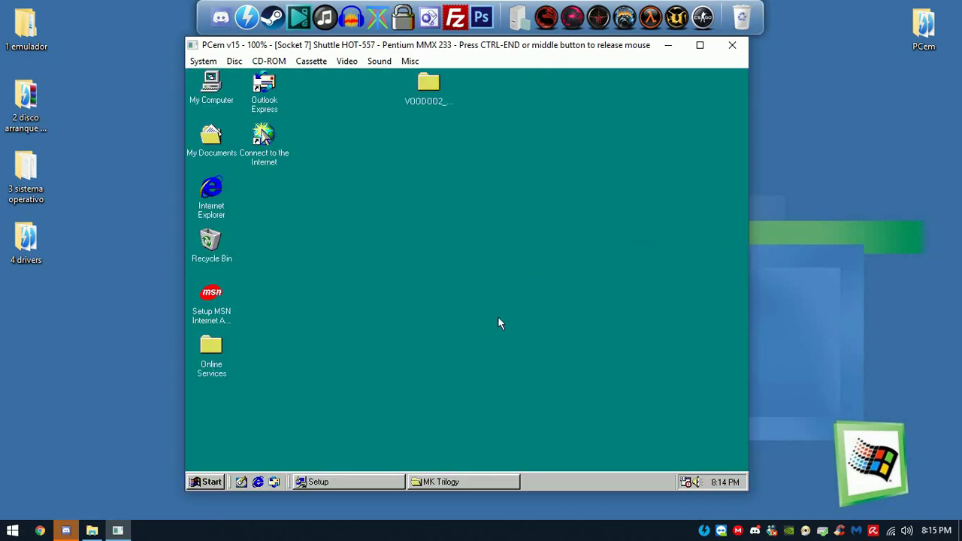
pyautogui.click(342, 482)
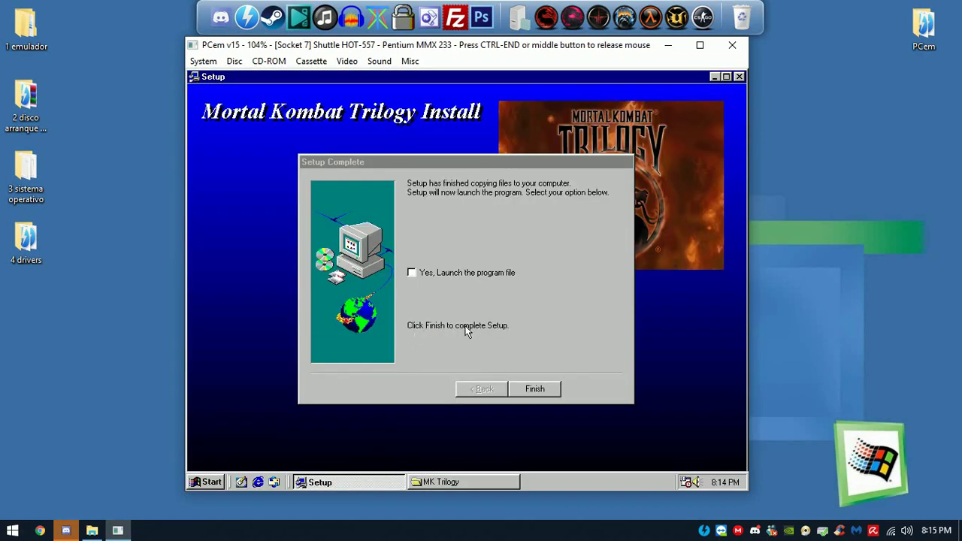
pyautogui.click(534, 388)
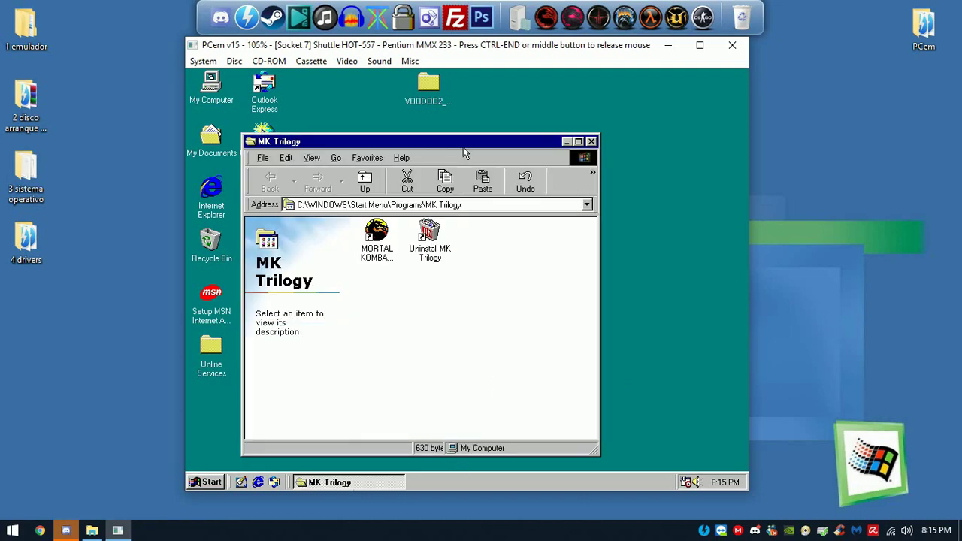
pyautogui.click(591, 141)
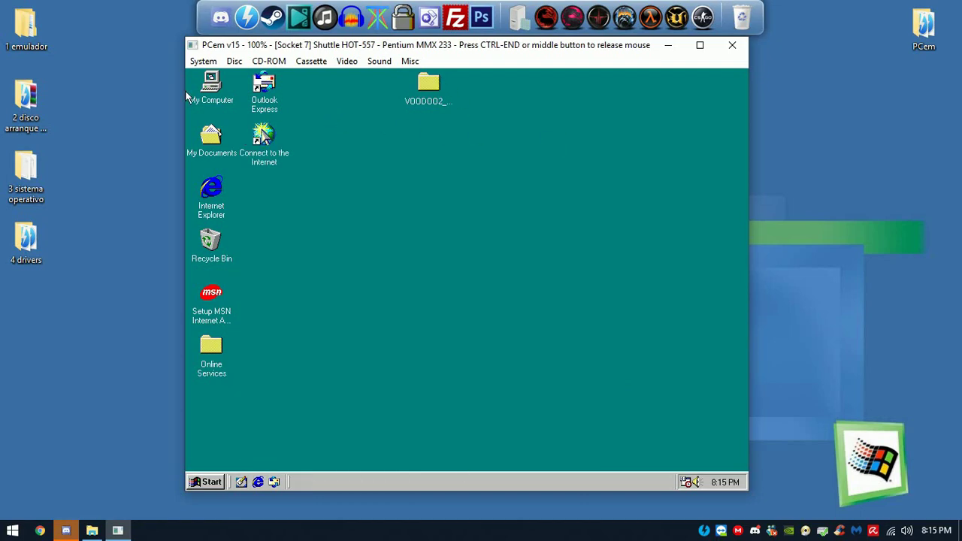
# Run Mktrilw from C:\MK_Tril, dismiss the pixel-depth warning and auto-detect the graphics hardware.
pyautogui.doubleClick(210, 86)
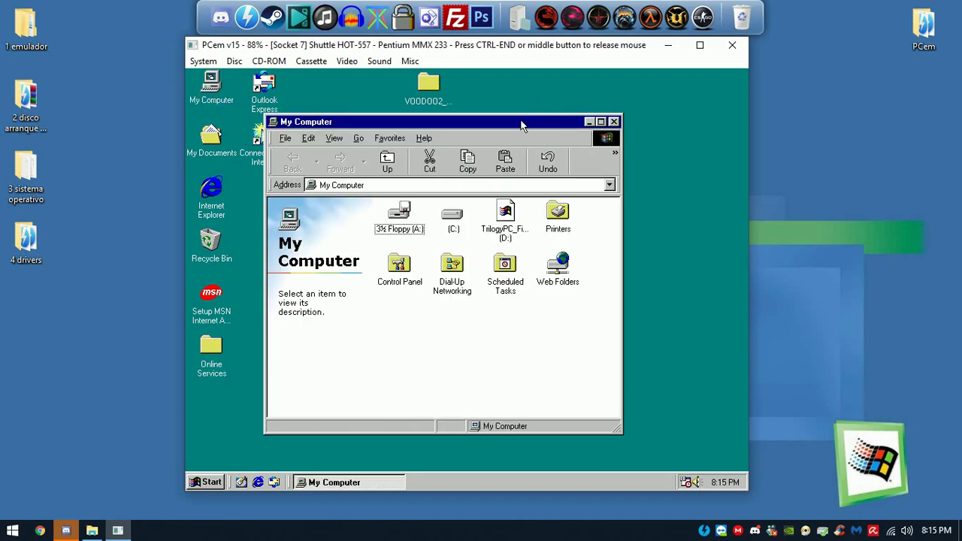
pyautogui.doubleClick(514, 125)
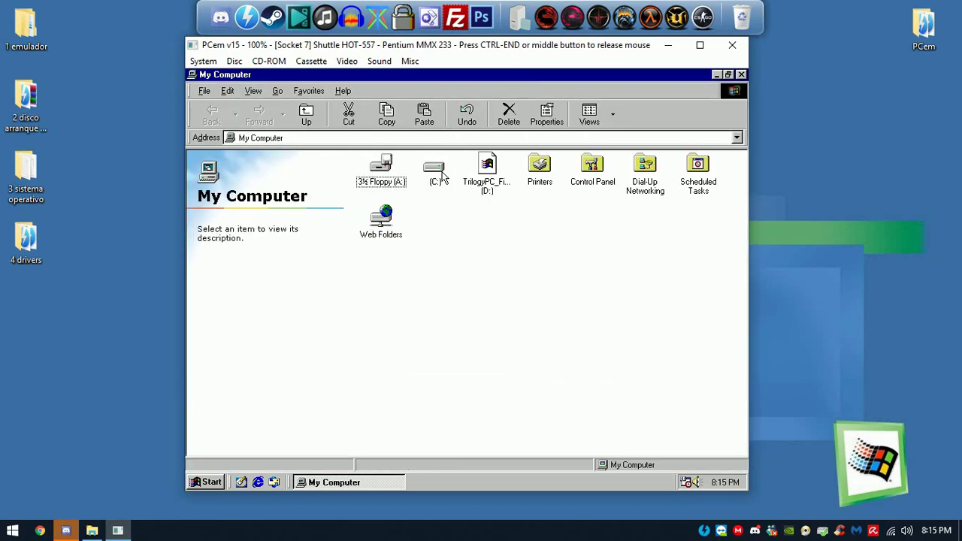
pyautogui.doubleClick(439, 172)
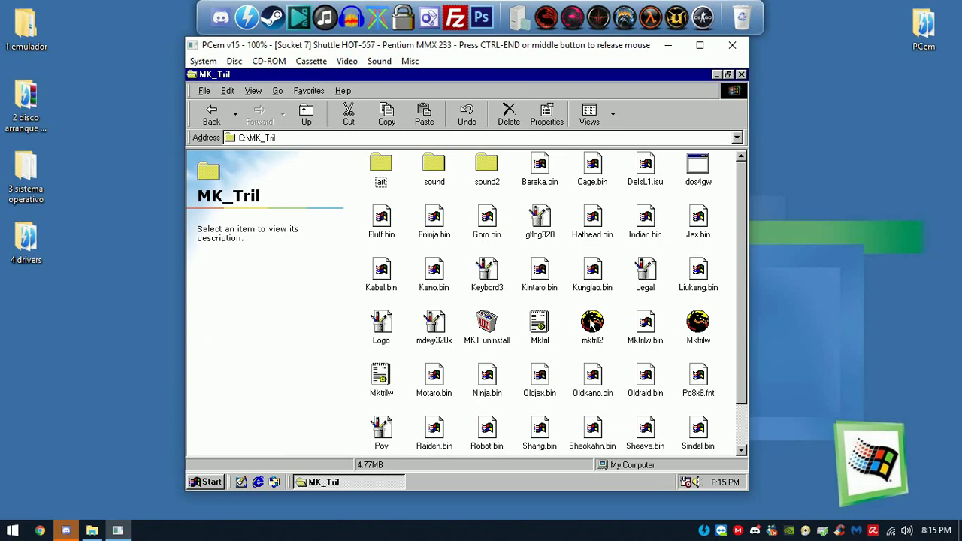
pyautogui.doubleClick(703, 325)
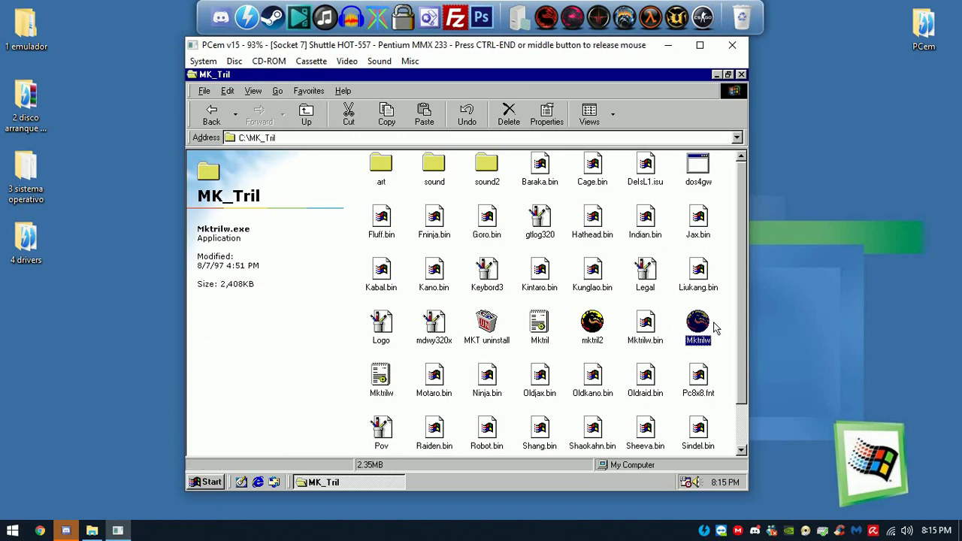
pyautogui.click(466, 310)
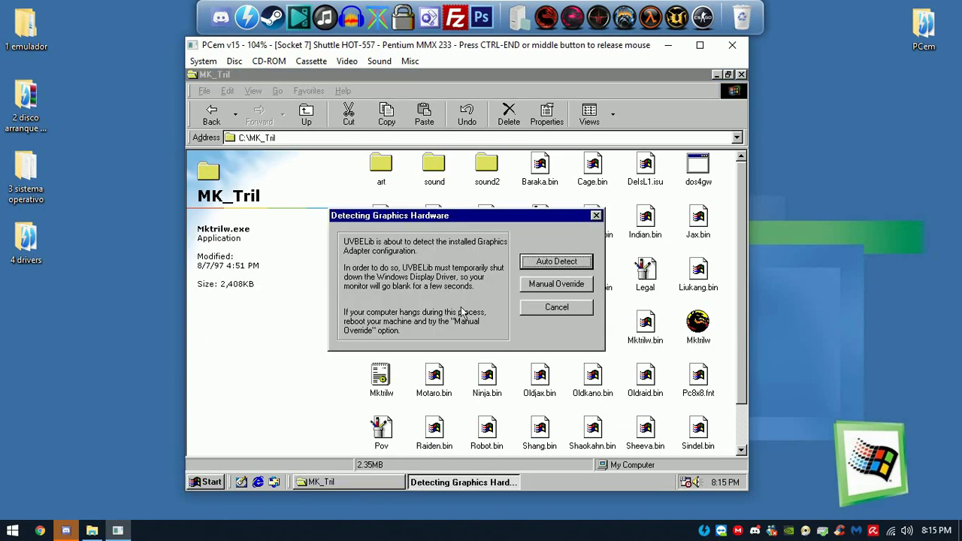
pyautogui.click(554, 261)
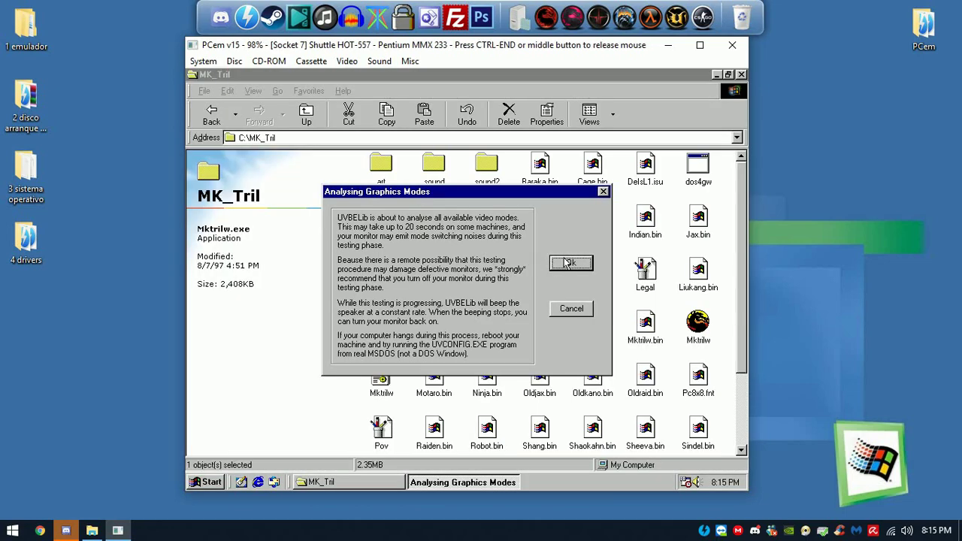
pyautogui.click(568, 264)
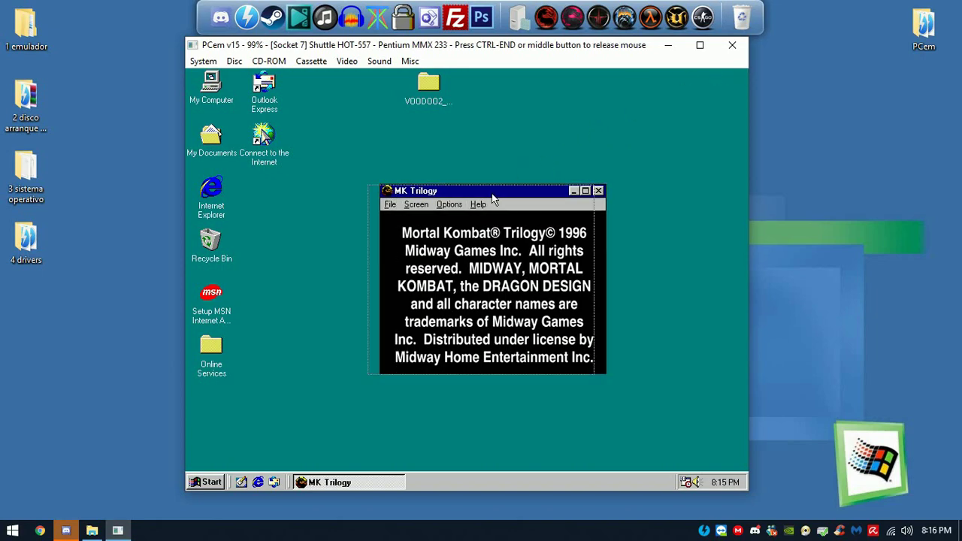
# In Keyboard Setup, map High Punch to Q, Low Punch to A, High Kick to E, Low Kick to D.
pyautogui.click(440, 208)
pyautogui.click(426, 217)
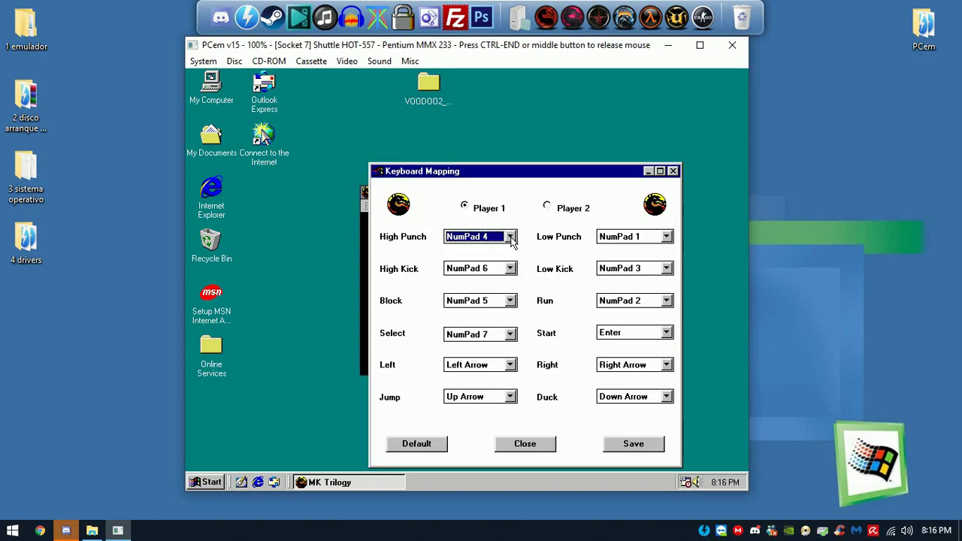
pyautogui.click(510, 237)
pyautogui.press('q')
pyautogui.click(666, 237)
pyautogui.press('a')
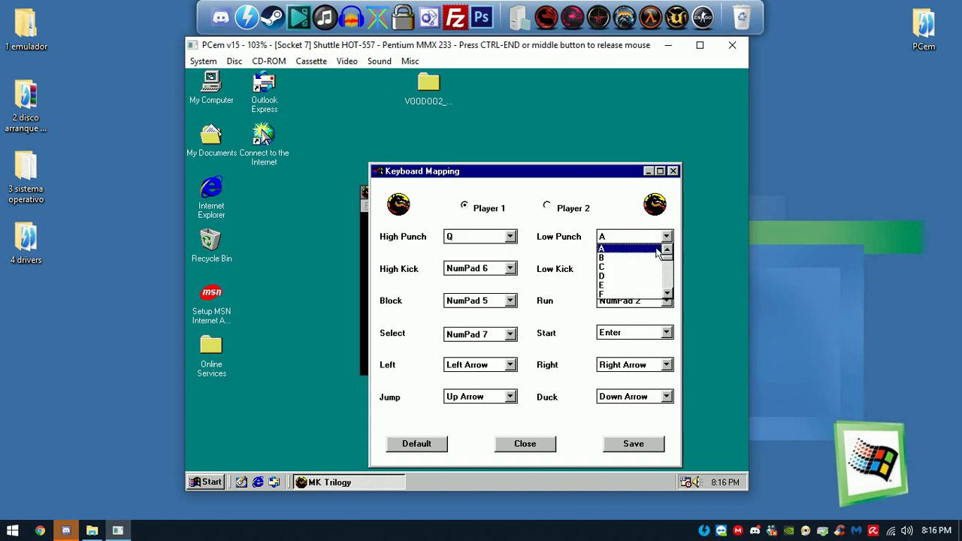
pyautogui.click(508, 268)
pyautogui.press('End')
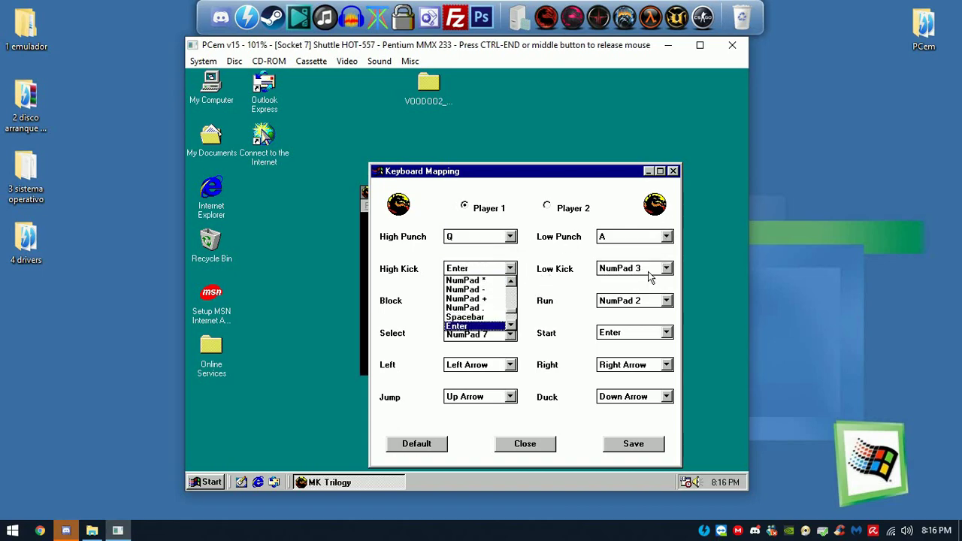
pyautogui.press('e')
pyautogui.press('e')
pyautogui.click(651, 271)
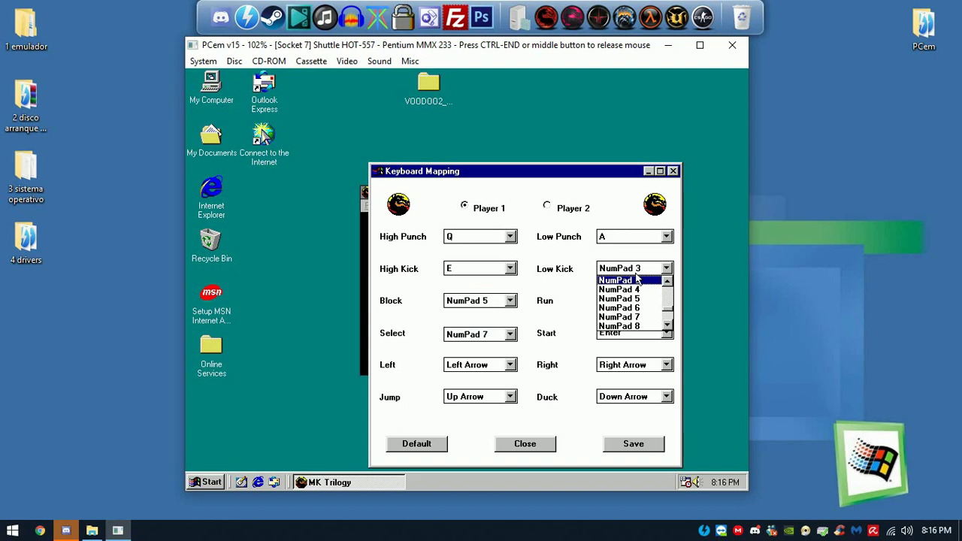
pyautogui.press('d')
pyautogui.press('d')
pyautogui.press('d')
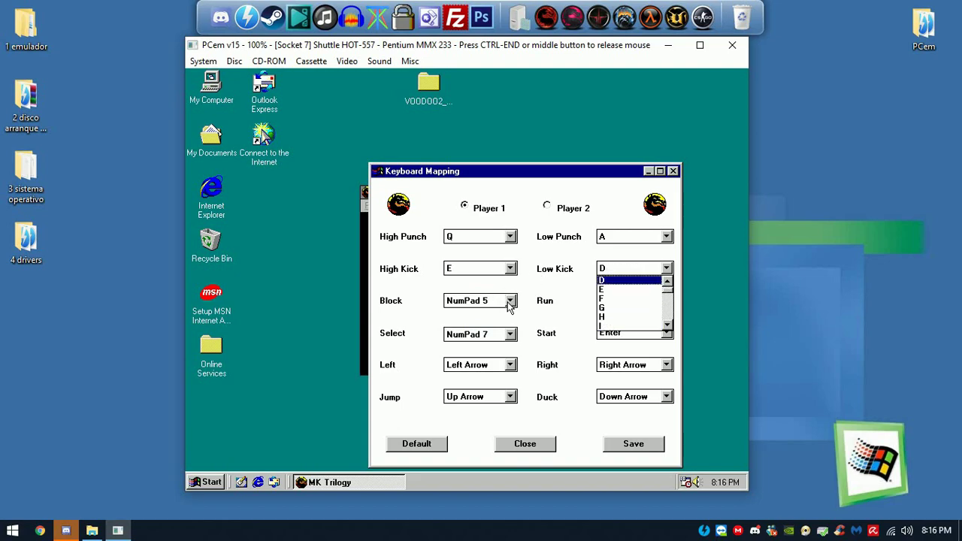
# Map Block to W, Run to S and Select to Enter, then save the key mapping.
pyautogui.click(509, 300)
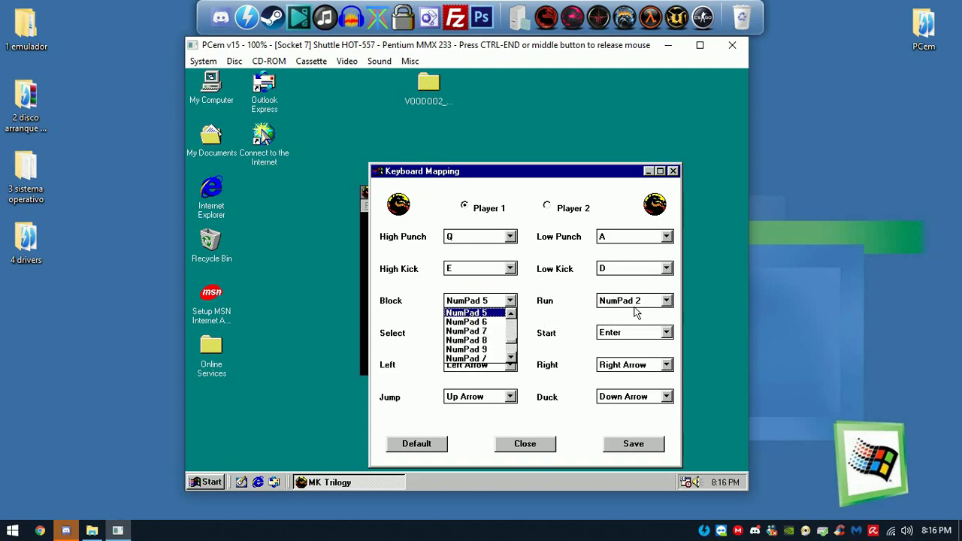
pyautogui.press('Down')
pyautogui.press('Down')
pyautogui.press('Down')
pyautogui.press('Down')
pyautogui.press('Down')
pyautogui.press('Down')
pyautogui.press('Down')
pyautogui.press('Down')
pyautogui.press('Down')
pyautogui.press('Down')
pyautogui.press('w')
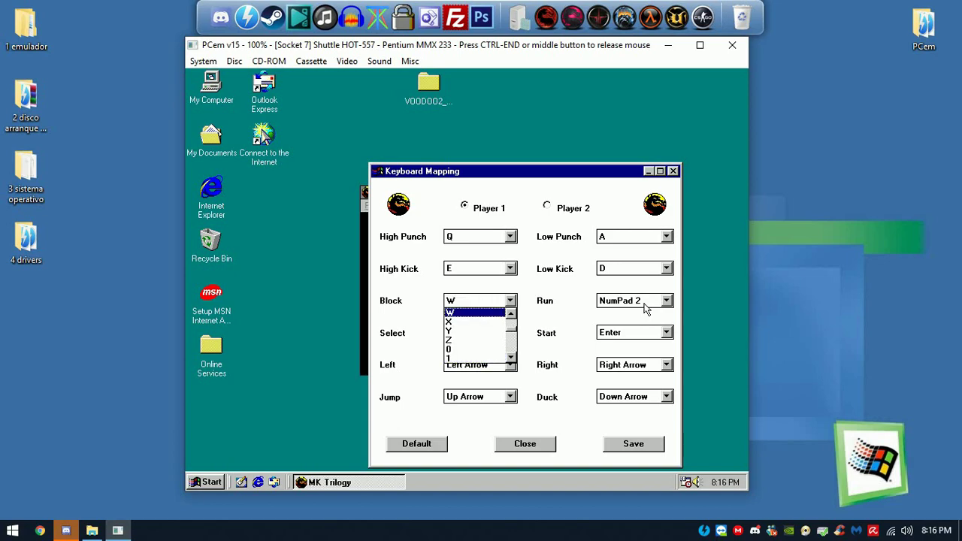
pyautogui.click(644, 303)
pyautogui.press('Down')
pyautogui.press('Down')
pyautogui.press('Down')
pyautogui.press('Down')
pyautogui.press('Down')
pyautogui.press('Down')
pyautogui.press('Down')
pyautogui.press('Down')
pyautogui.press('Down')
pyautogui.press('Down')
pyautogui.press('Down')
pyautogui.press('Down')
pyautogui.press('Down')
pyautogui.press('s')
pyautogui.press('s')
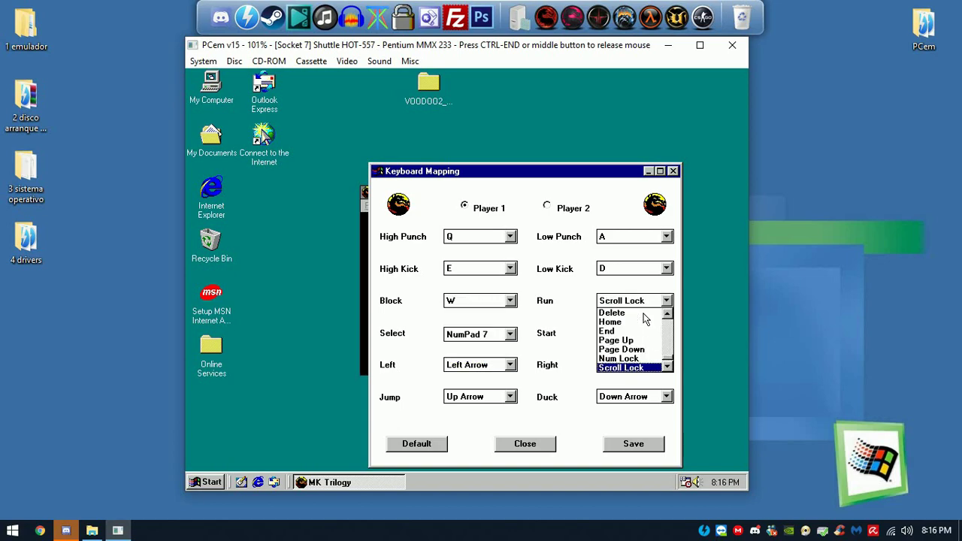
pyautogui.click(502, 336)
pyautogui.click(548, 325)
pyautogui.click(508, 335)
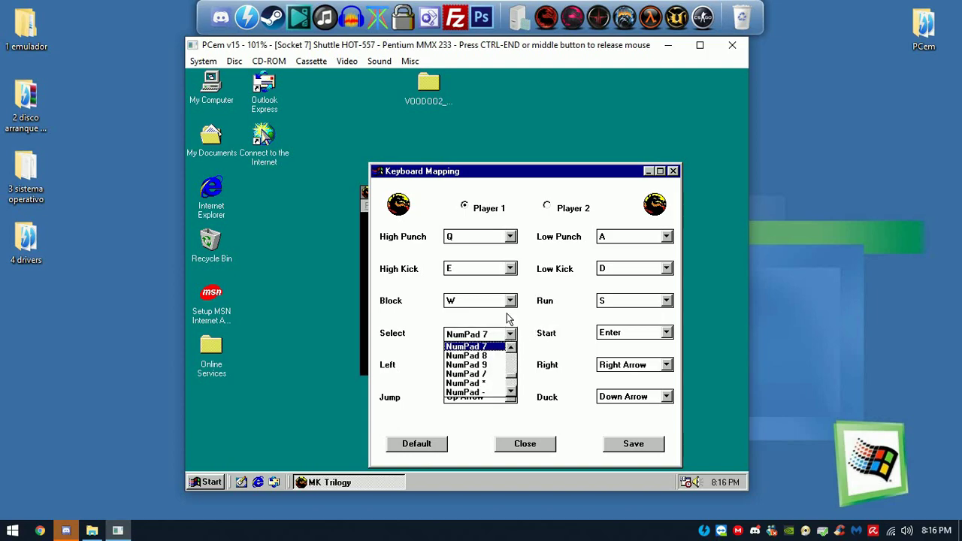
pyautogui.press('Down')
pyautogui.press('Down')
pyautogui.press('Down')
pyautogui.press('Down')
pyautogui.press('Down')
pyautogui.press('Down')
pyautogui.press('Down')
pyautogui.press('Down')
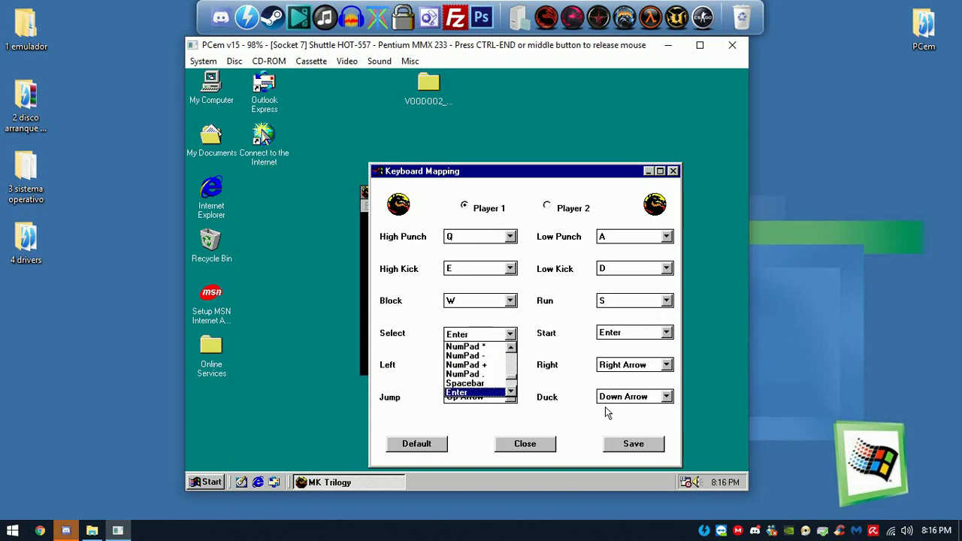
pyautogui.press('Return')
pyautogui.click(623, 444)
pyautogui.click(536, 446)
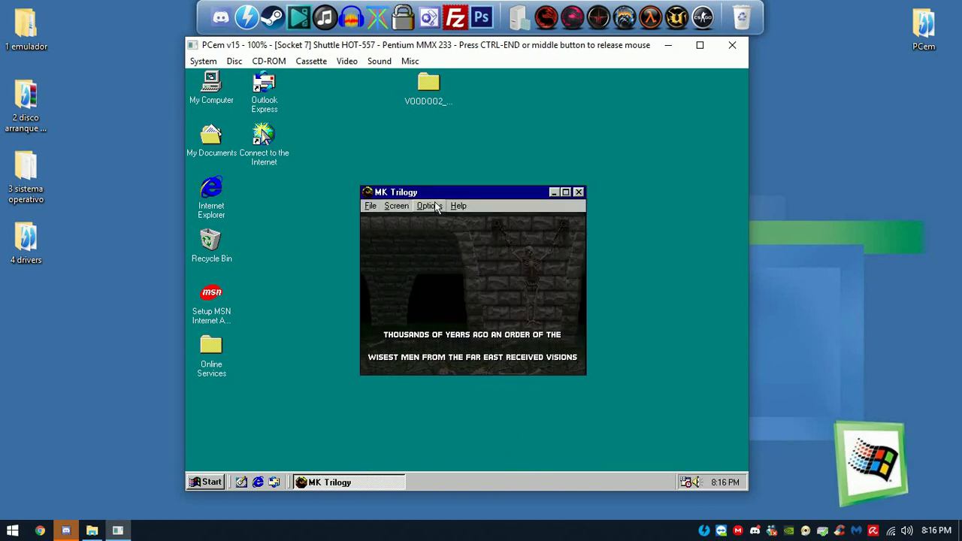
# Switch Mortal Kombat Trilogy to full screen from the options menu.
pyautogui.click(430, 206)
pyautogui.moveTo(396, 206)
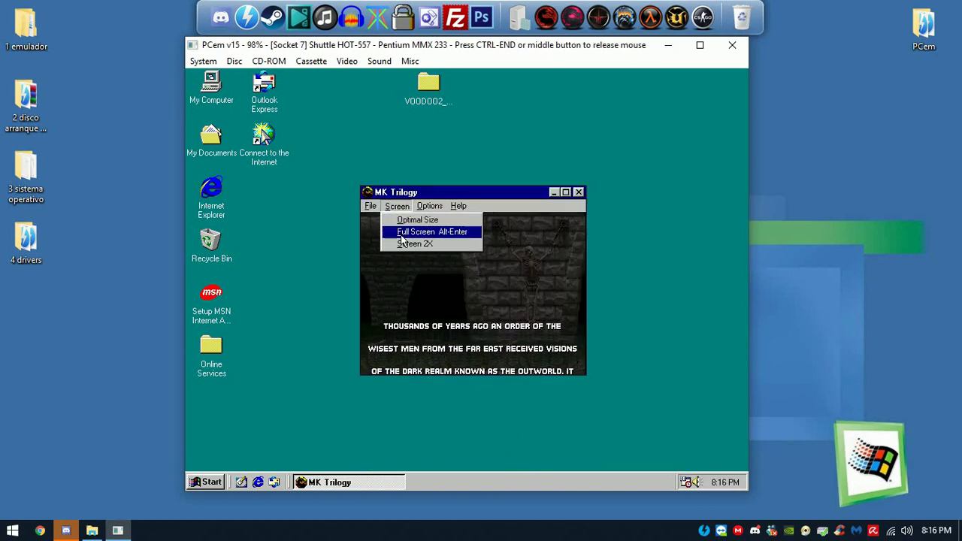
pyautogui.click(402, 239)
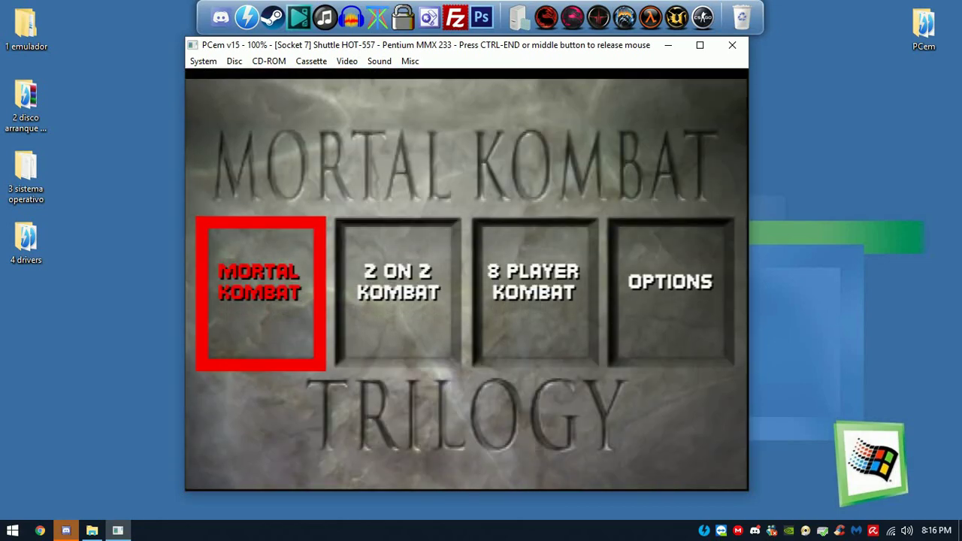
# Start single-player Mortal Kombat, choose Cyrax and confirm the Novice tower.
pyautogui.press('Return')
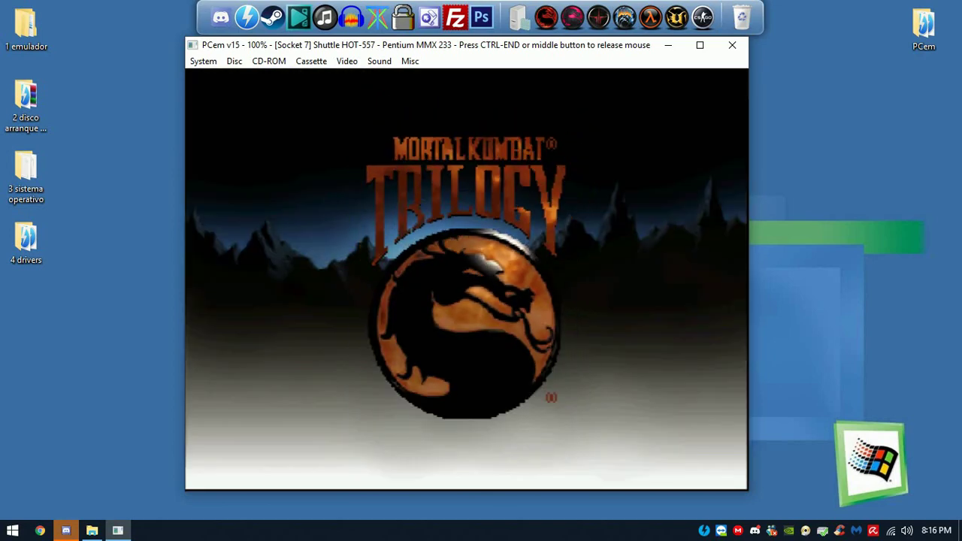
pyautogui.press('Right')
pyautogui.press('Right')
pyautogui.press('Right')
pyautogui.press('Down')
pyautogui.press('Down')
pyautogui.press('Left')
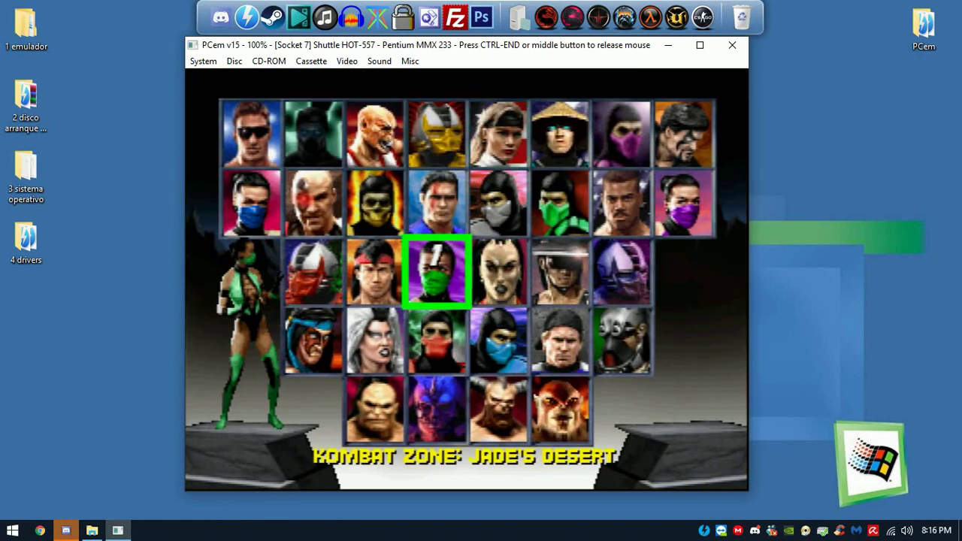
pyautogui.press('Down')
pyautogui.press('Left')
pyautogui.press('Right')
pyautogui.press('Right')
pyautogui.press('Right')
pyautogui.press('Right')
pyautogui.press('Up')
pyautogui.press('Left')
pyautogui.press('Left')
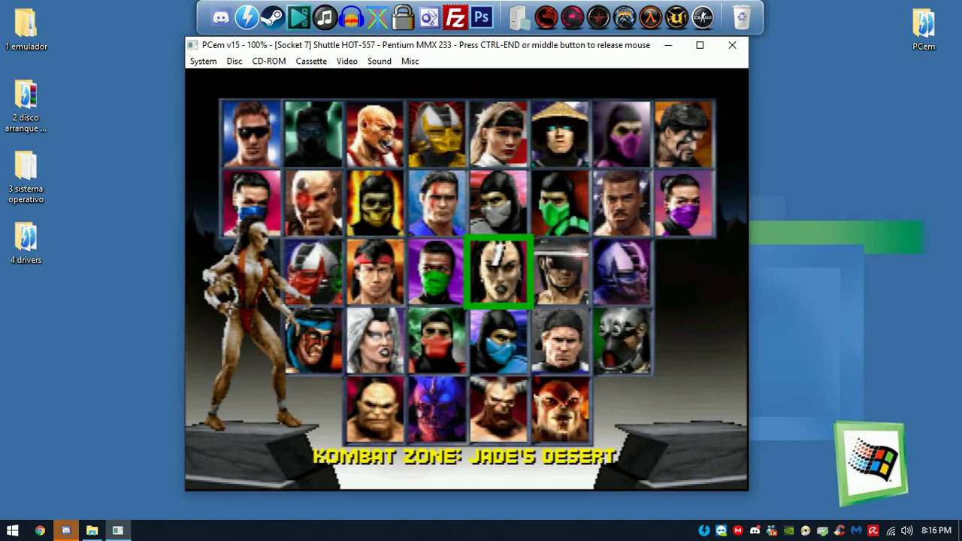
pyautogui.press('Up')
pyautogui.press('Left')
pyautogui.press('Down')
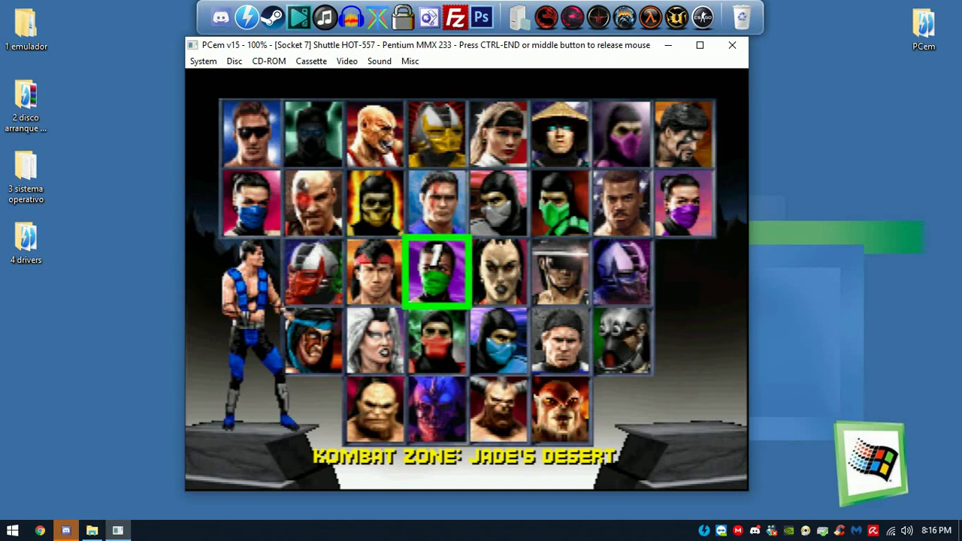
pyautogui.press('Up')
pyautogui.press('Up')
pyautogui.press('Return')
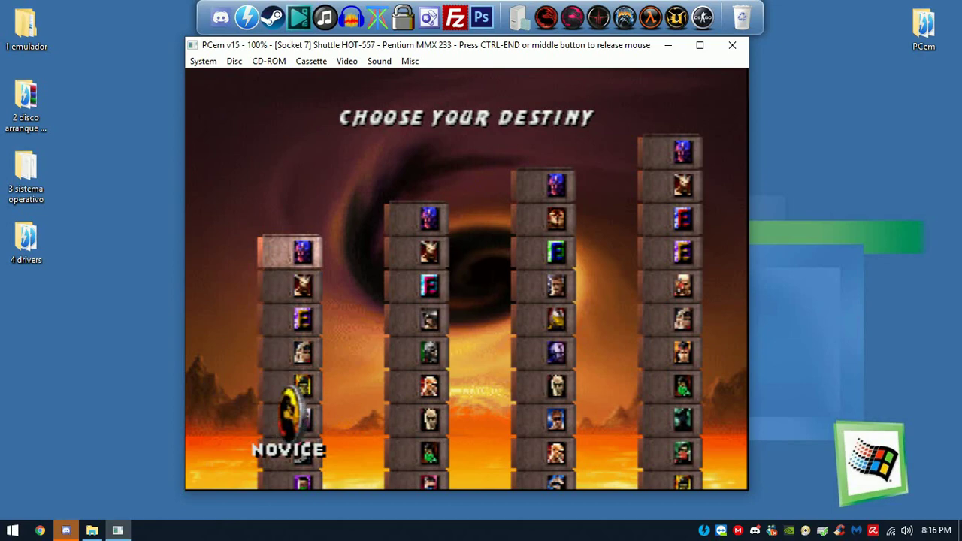
pyautogui.press('Return')
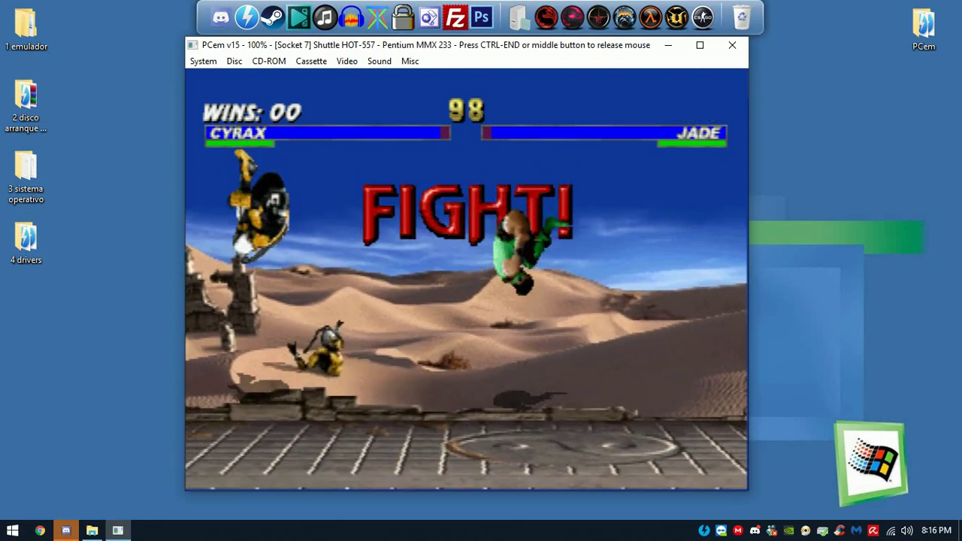
# Fight Jade with nets and a combo, then switch the game to windowed mode.
pyautogui.press('Left')
pyautogui.press('Left')
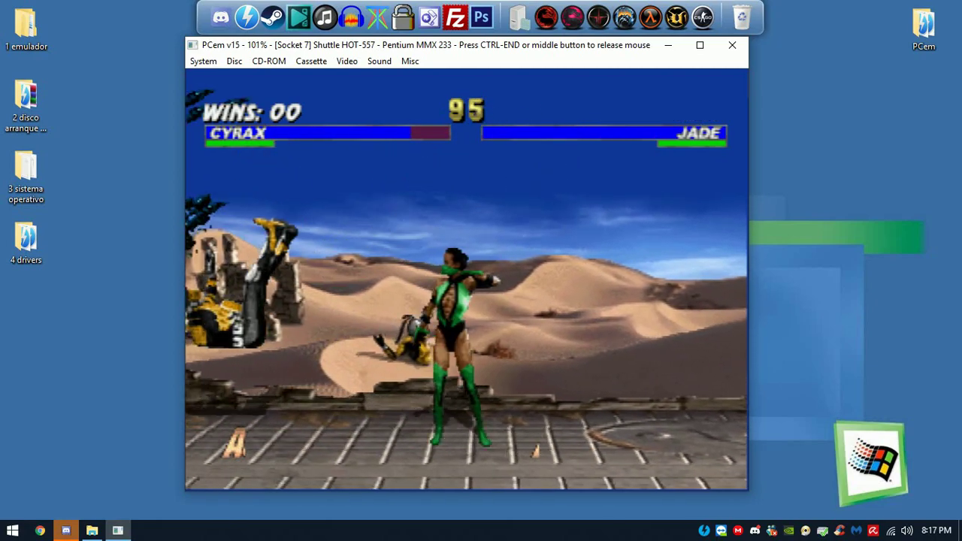
pyautogui.press('Right')
pyautogui.press('Left')
pyautogui.press('Left')
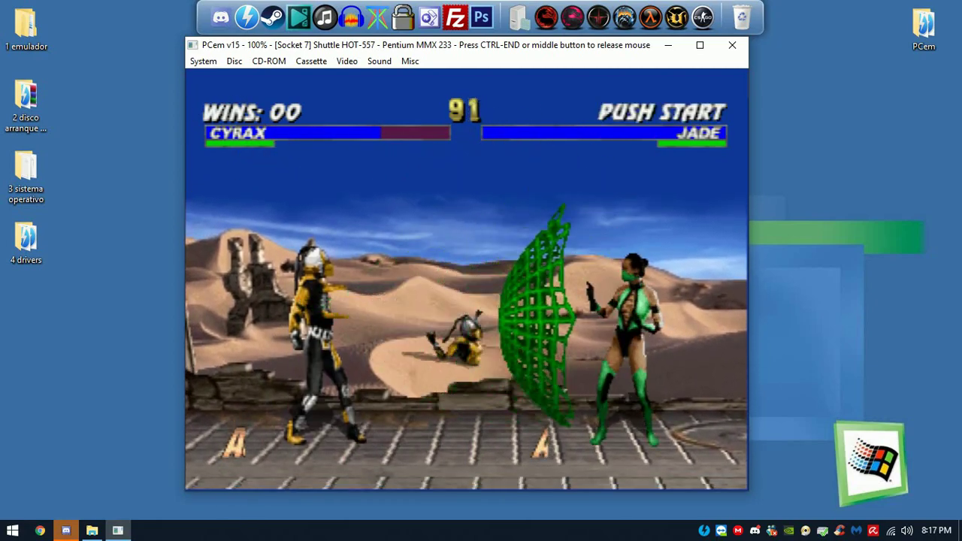
pyautogui.press('Right')
pyautogui.press('a')
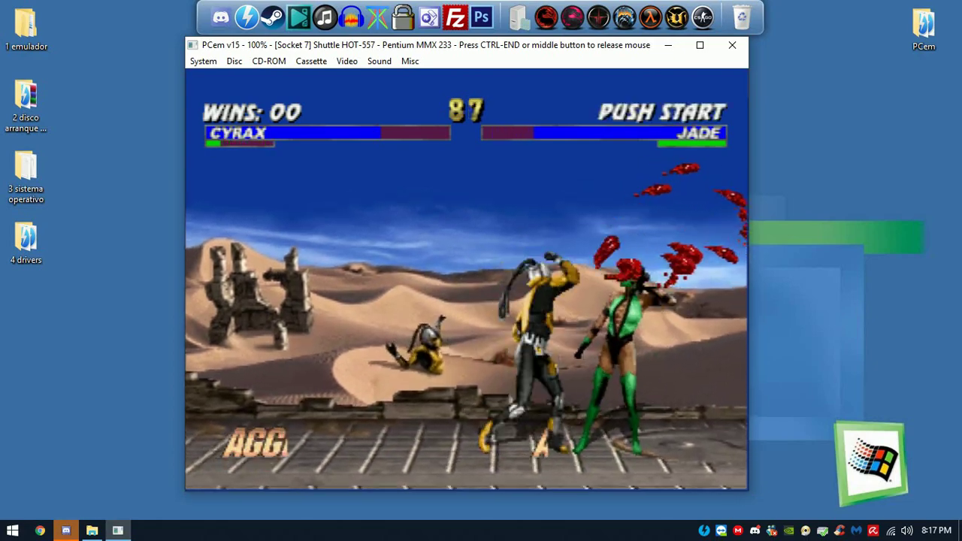
pyautogui.press('Up')
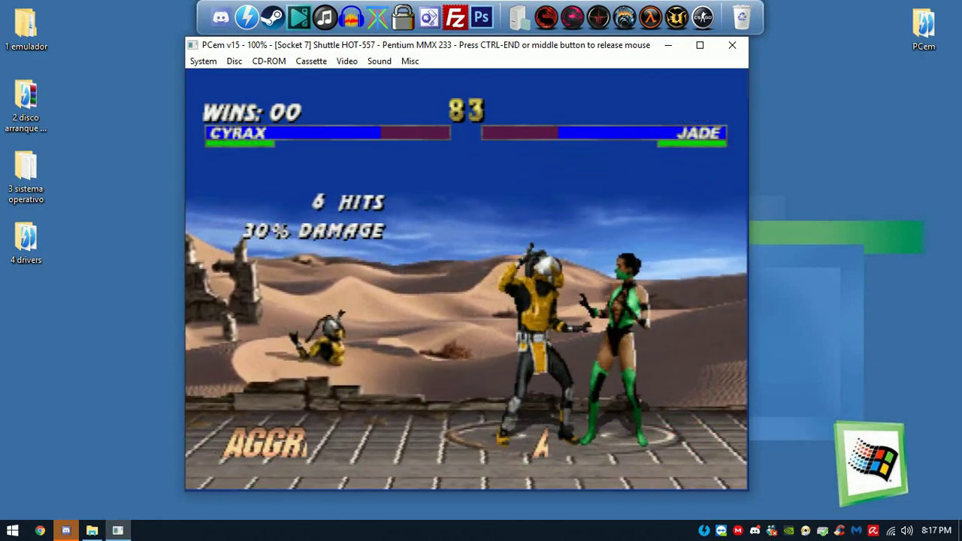
pyautogui.hotkey('alt', 'Return')
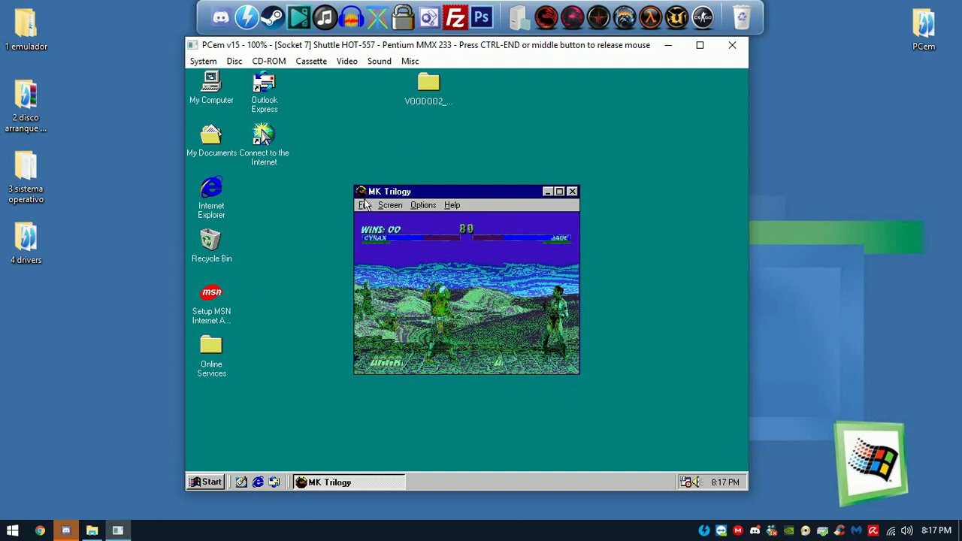
# Exit Mortal Kombat Trilogy via File > Exit, then return the taskbar to normal height.
pyautogui.click(363, 205)
pyautogui.click(368, 231)
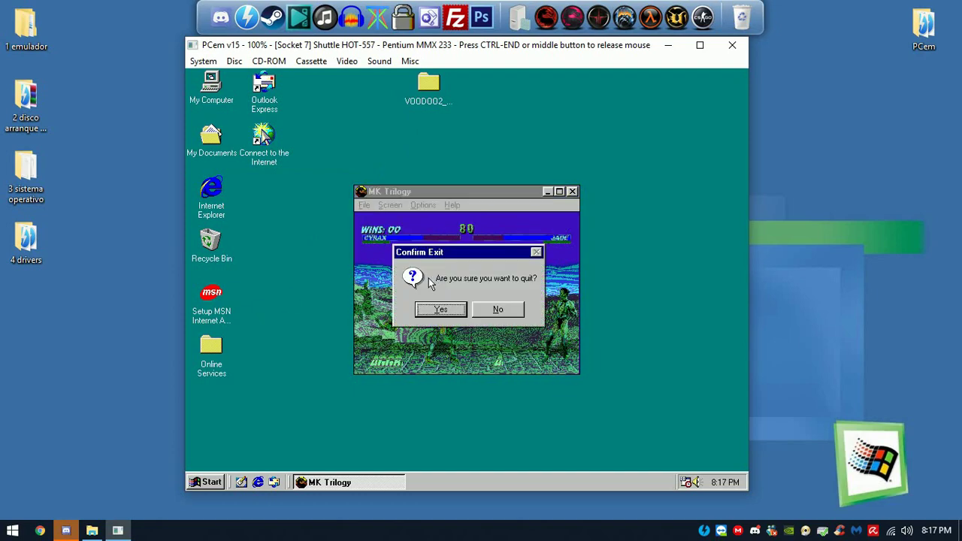
pyautogui.click(445, 310)
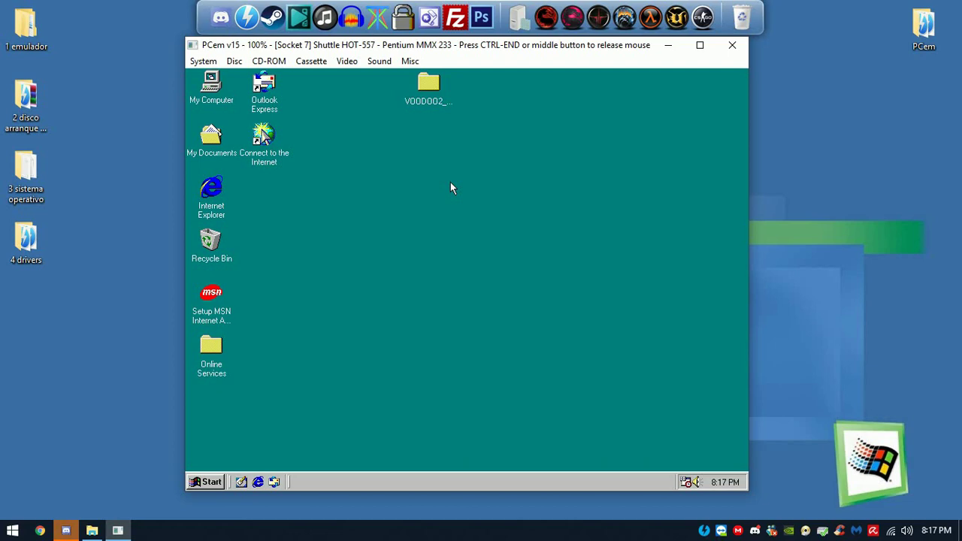
pyautogui.moveTo(388, 472); pyautogui.dragTo(380, 232)
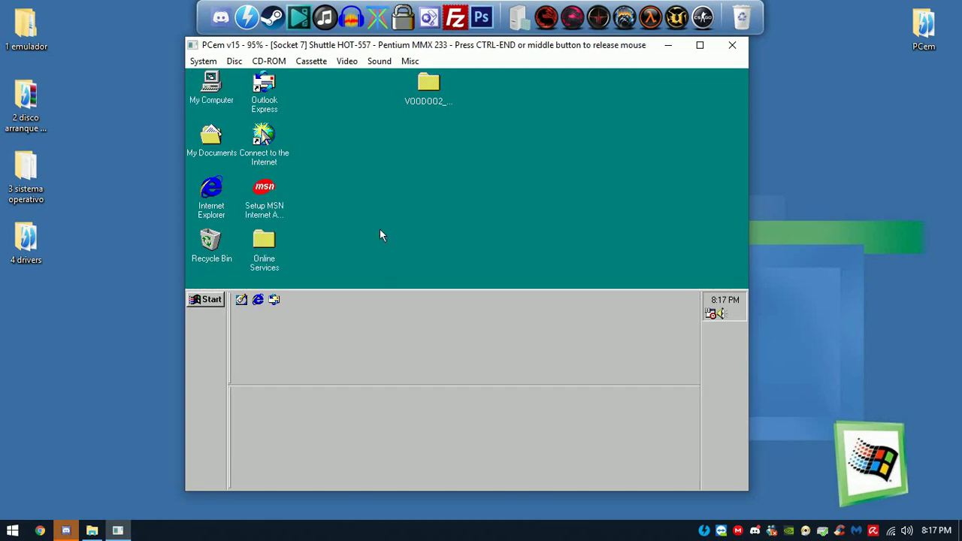
pyautogui.moveTo(410, 292); pyautogui.dragTo(374, 472)
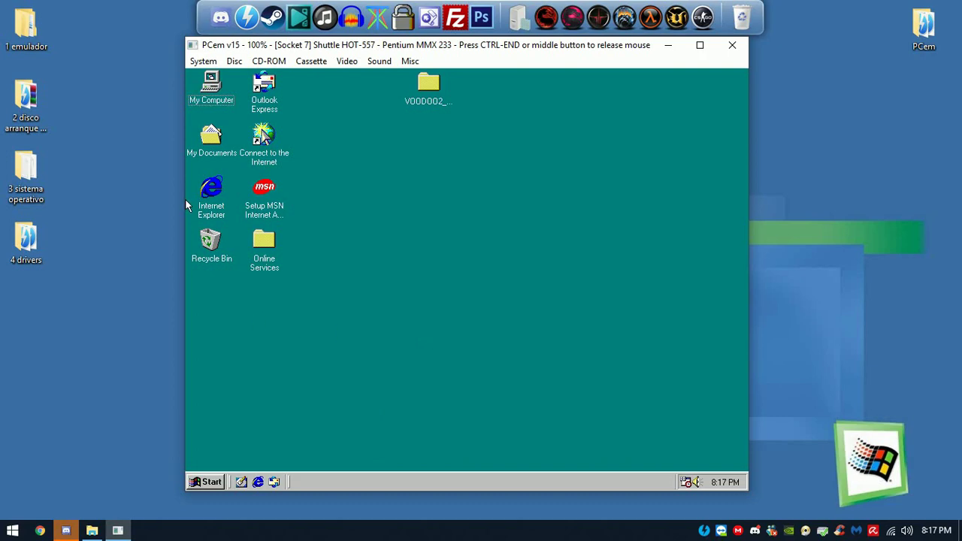
# Load the MANIA.cue image from the D: Emulators folder into the virtual CD drive.
pyautogui.hotkey('ctrl', 'End')
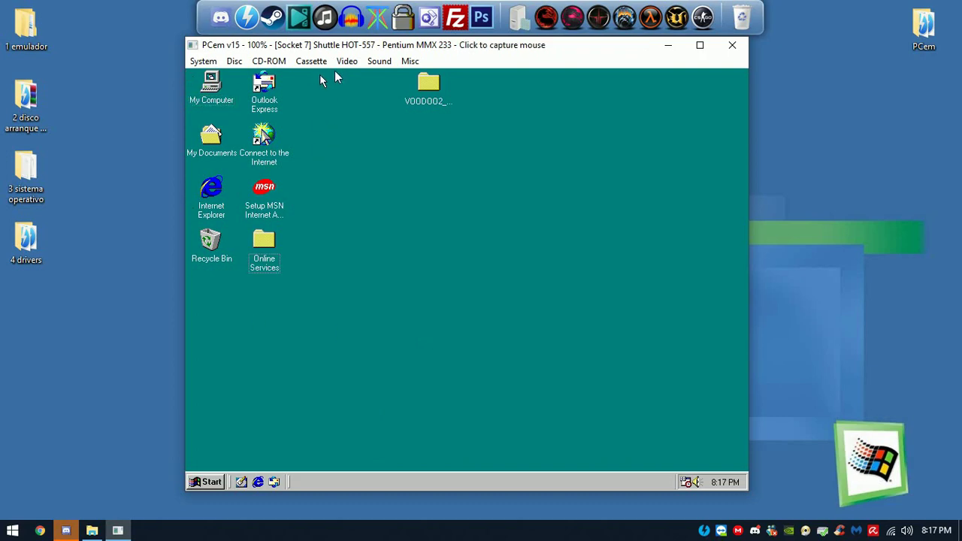
pyautogui.click(269, 61)
pyautogui.click(294, 78)
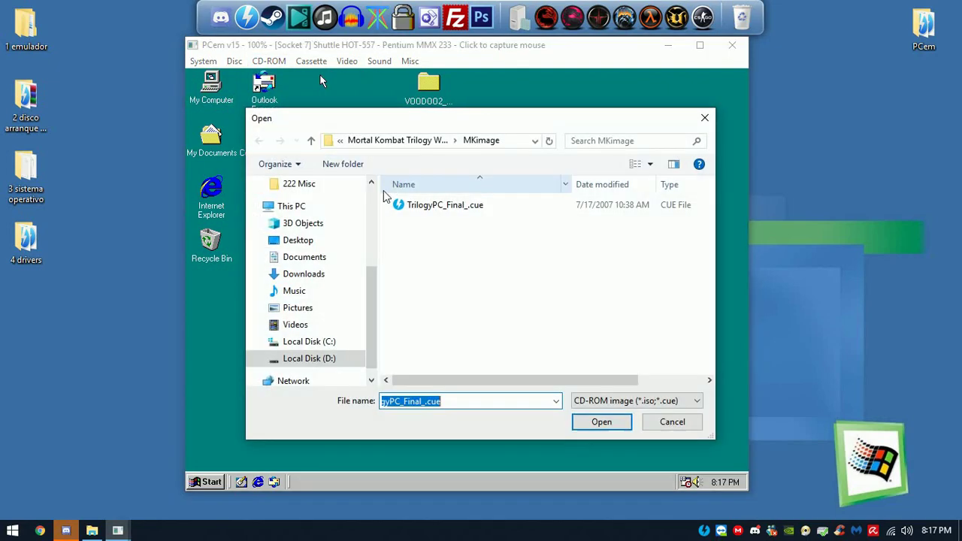
pyautogui.click(329, 359)
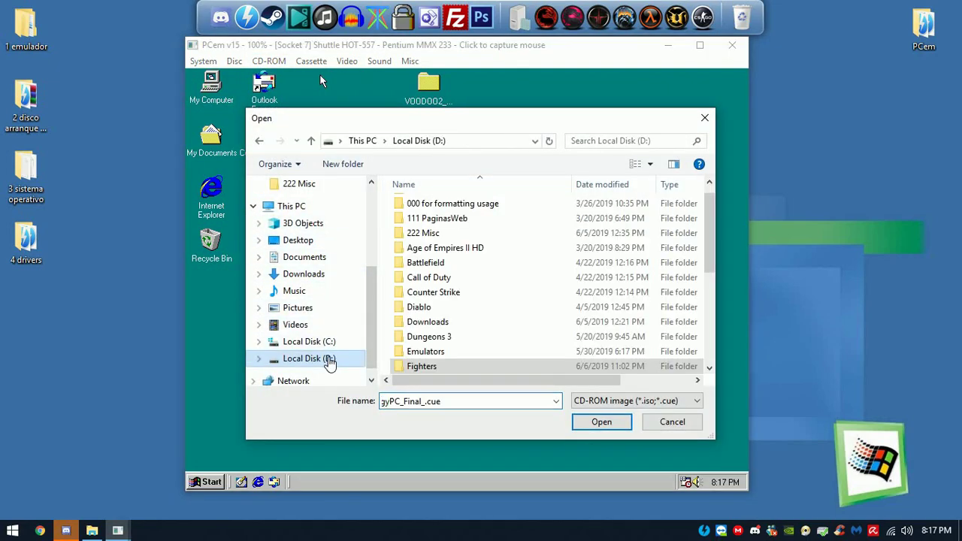
pyautogui.doubleClick(421, 352)
pyautogui.doubleClick(455, 294)
pyautogui.click(621, 215)
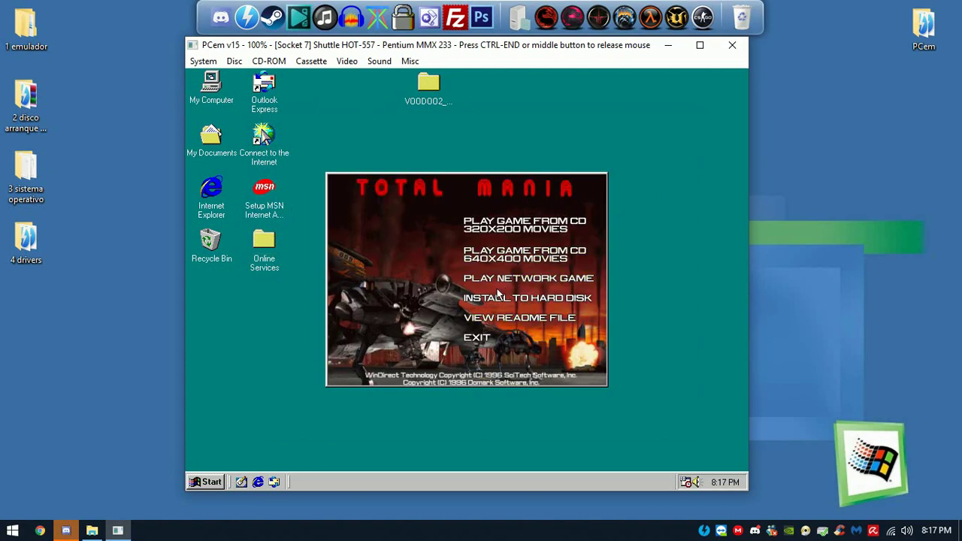
# Install Total Mania to the hard disk in C:\Mania with the default components.
pyautogui.click(496, 299)
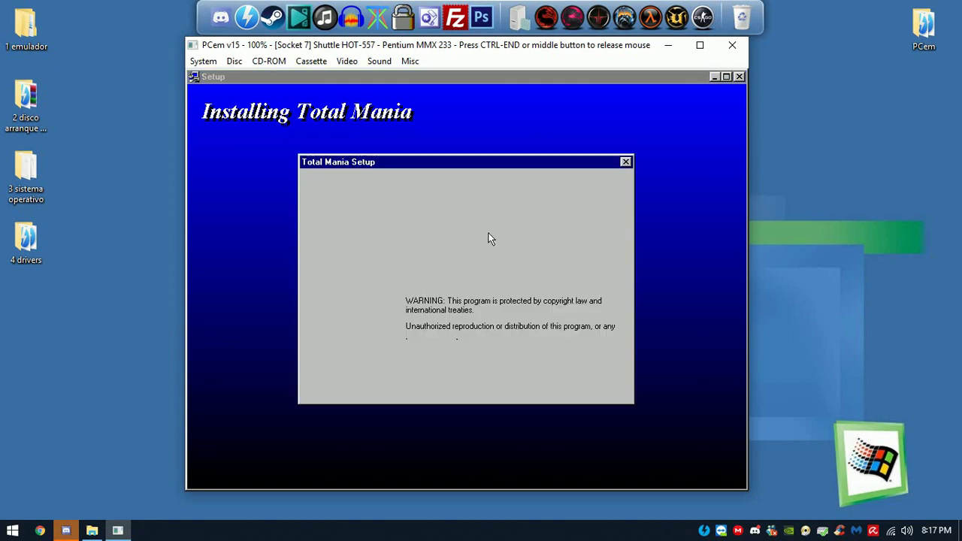
pyautogui.click(534, 389)
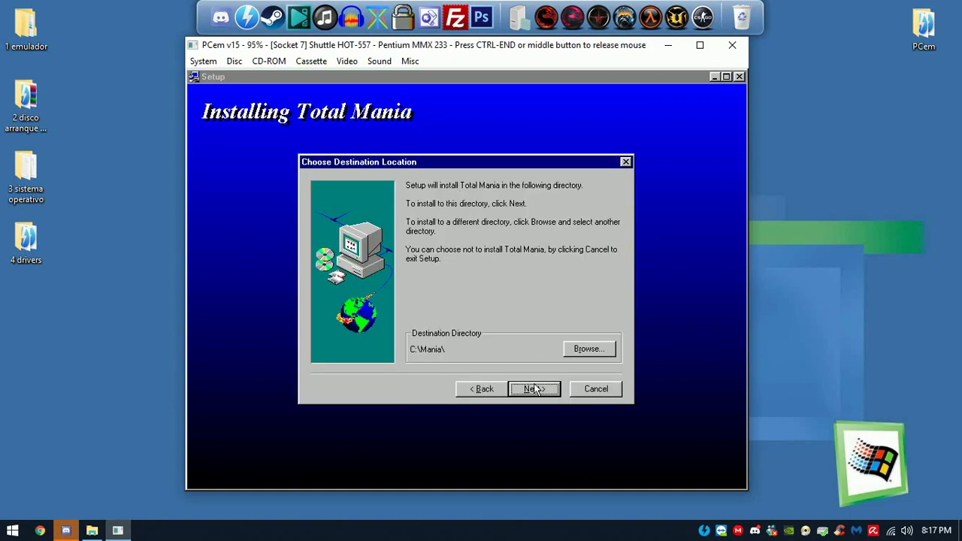
pyautogui.click(534, 388)
pyautogui.click(533, 388)
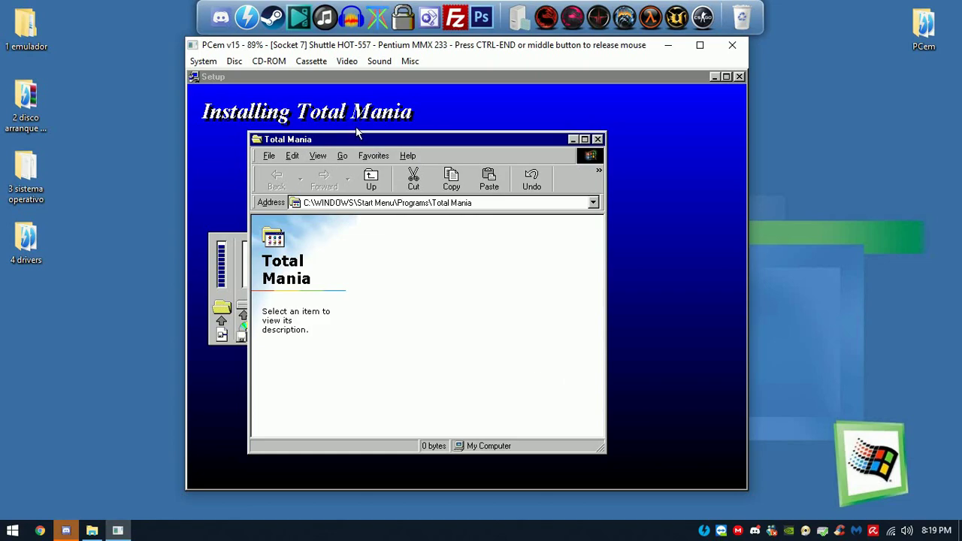
pyautogui.moveTo(373, 140); pyautogui.dragTo(389, 139)
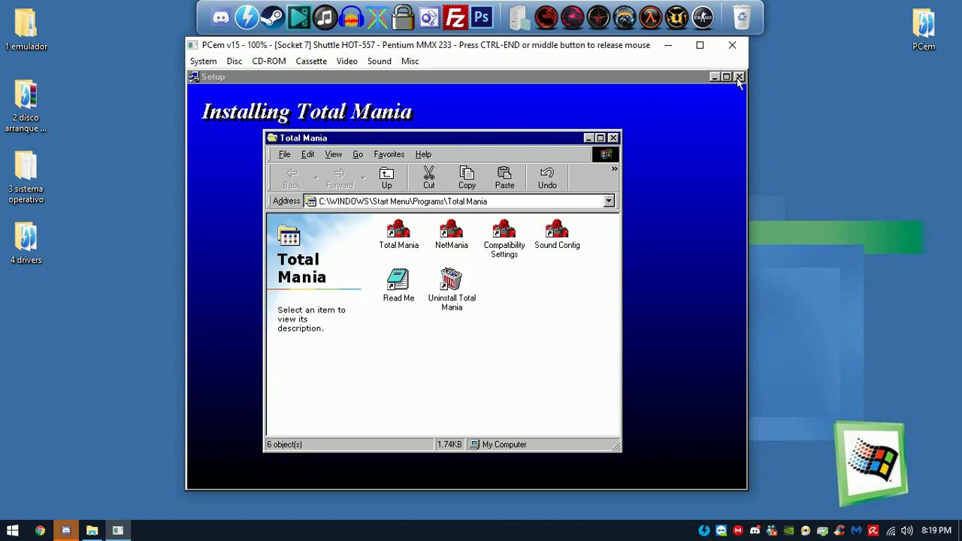
# Close the Total Mania group window, decline the README and acknowledge setup completion.
pyautogui.click(613, 138)
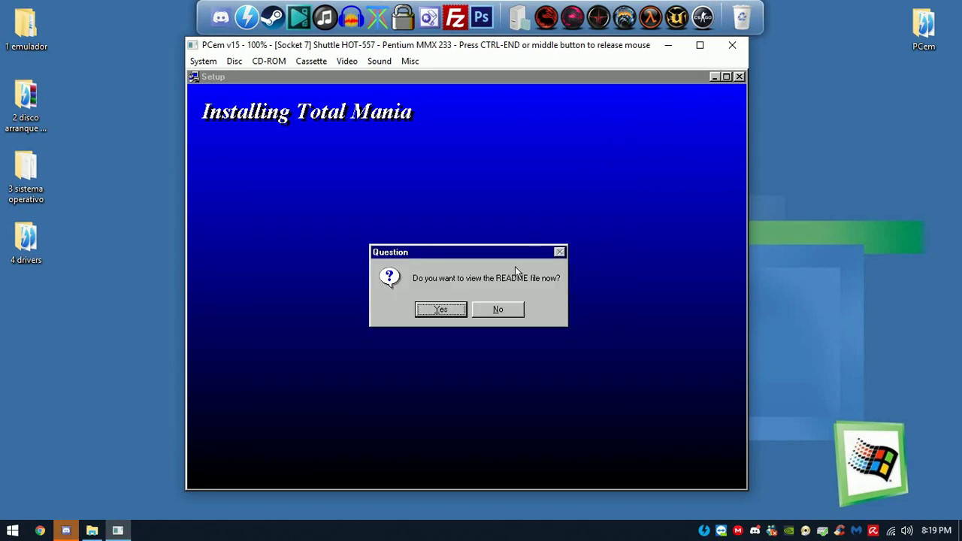
pyautogui.click(493, 309)
pyautogui.click(474, 308)
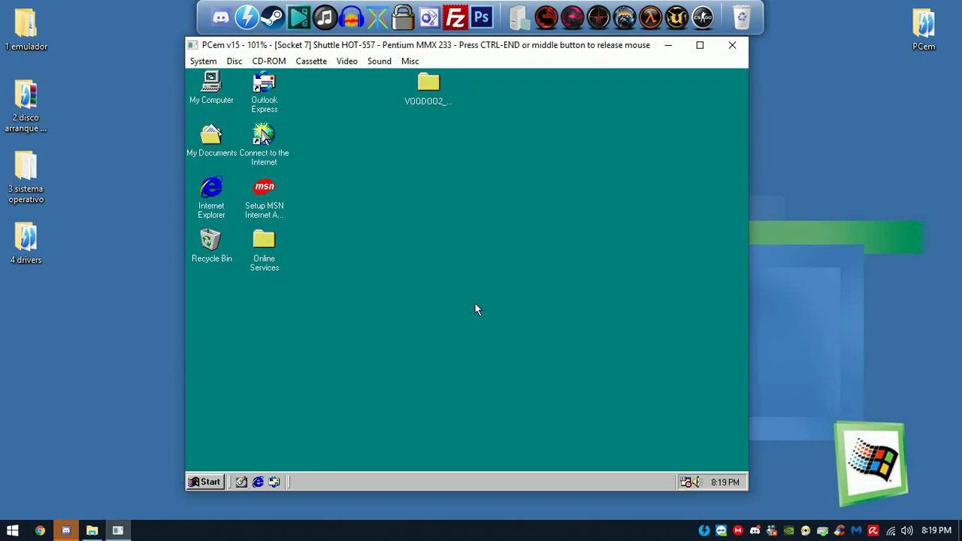
# Enable onboard VESA drivers in Total Mania's compatibility settings and launch it from C:\Mania.
pyautogui.doubleClick(210, 84)
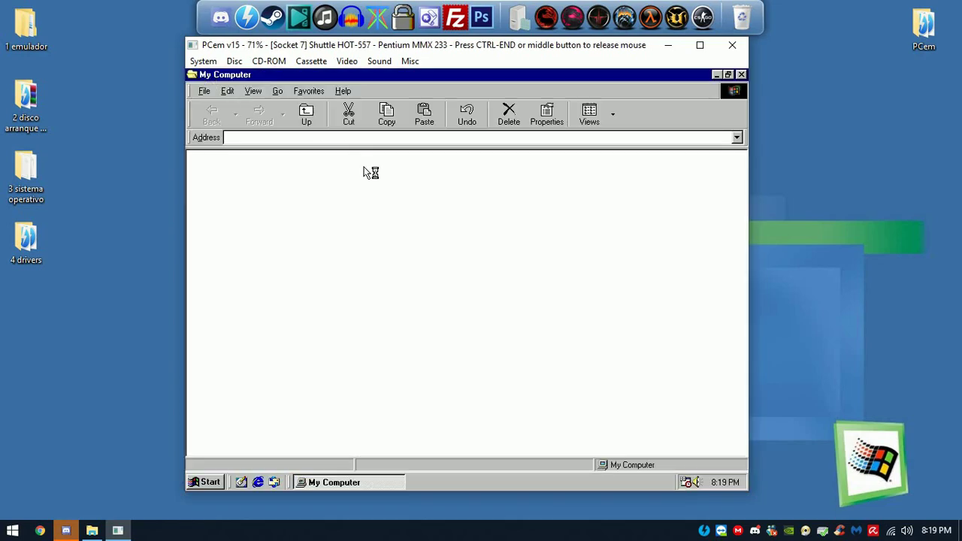
pyautogui.doubleClick(431, 175)
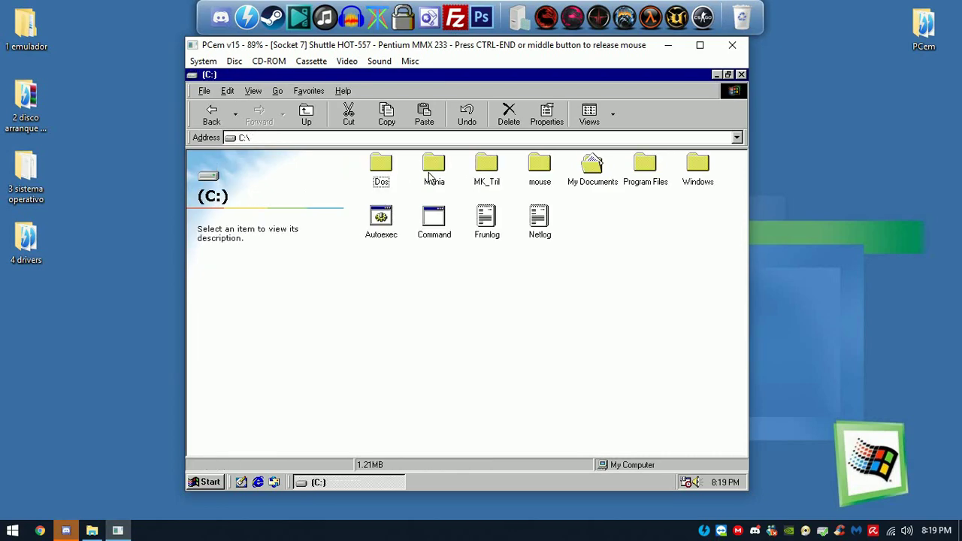
pyautogui.doubleClick(431, 172)
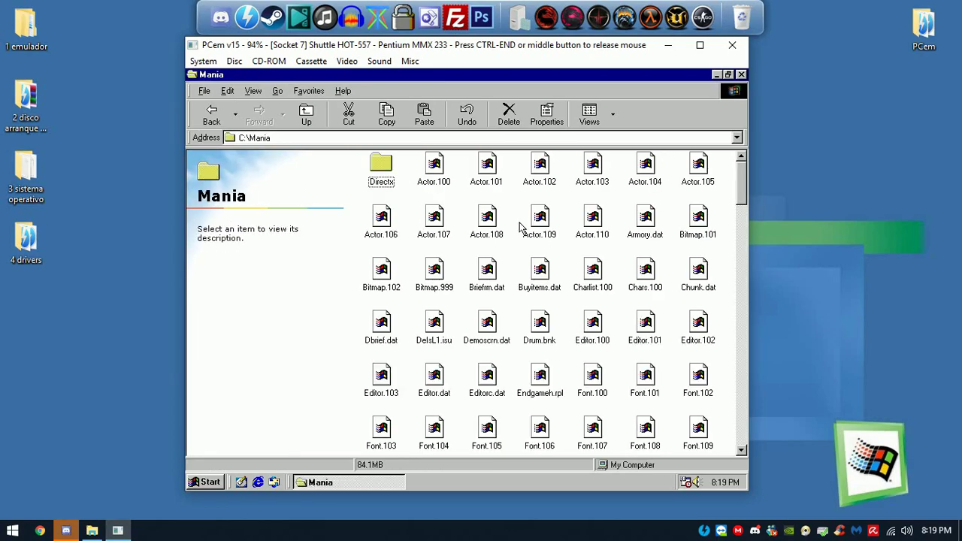
pyautogui.moveTo(741, 179); pyautogui.dragTo(747, 384)
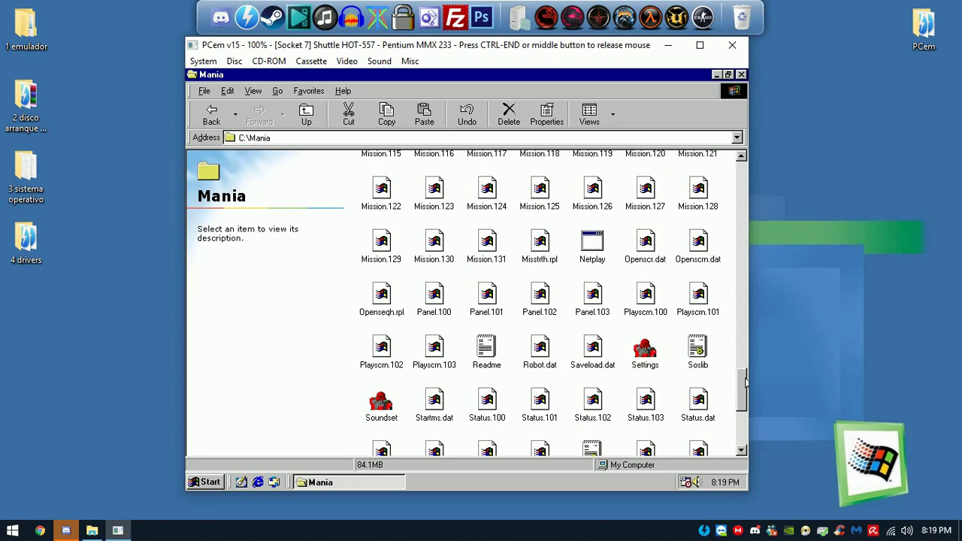
pyautogui.doubleClick(649, 346)
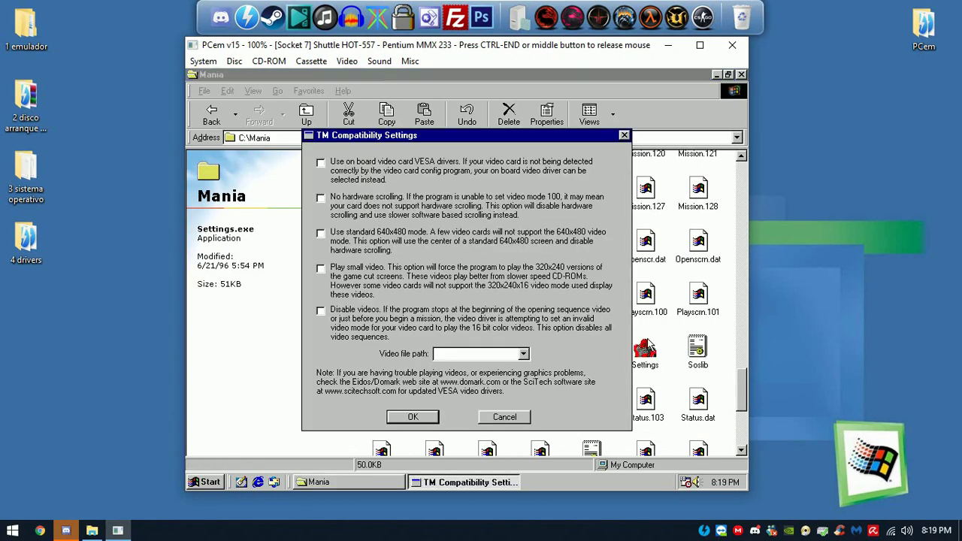
pyautogui.click(321, 164)
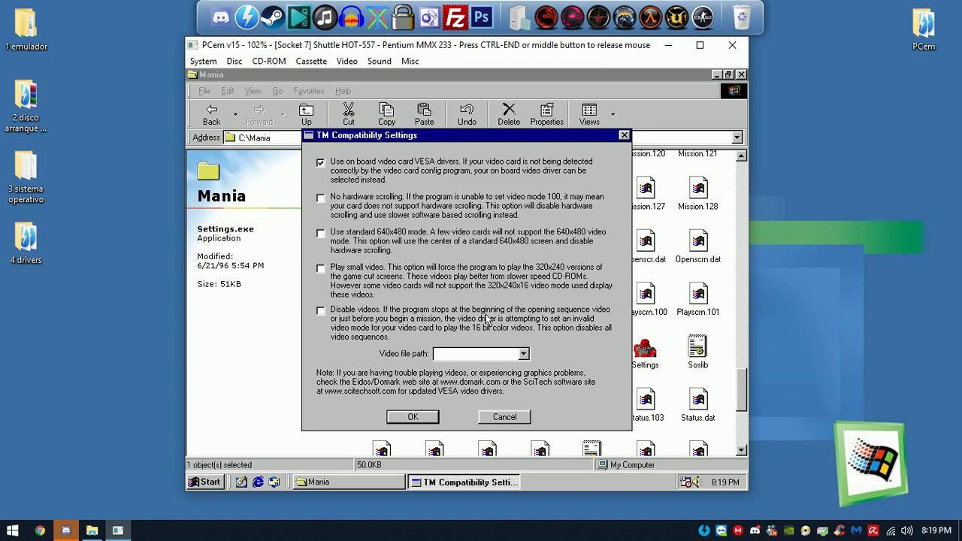
pyautogui.click(402, 418)
pyautogui.moveTo(739, 376); pyautogui.dragTo(744, 310)
pyautogui.doubleClick(641, 225)
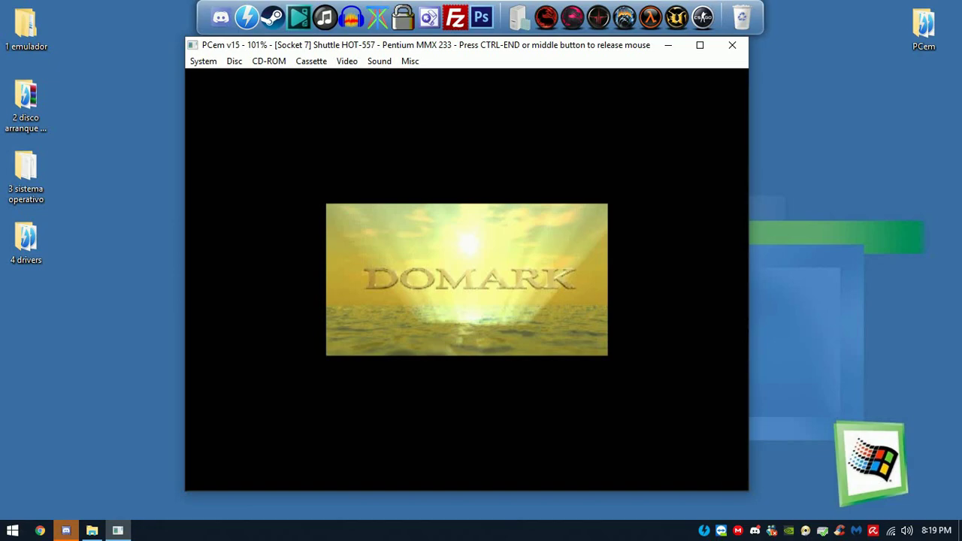
# Skip the Domark intro, quit Total Mania with Esc and Y, and close the Mania folder.
pyautogui.press('Escape')
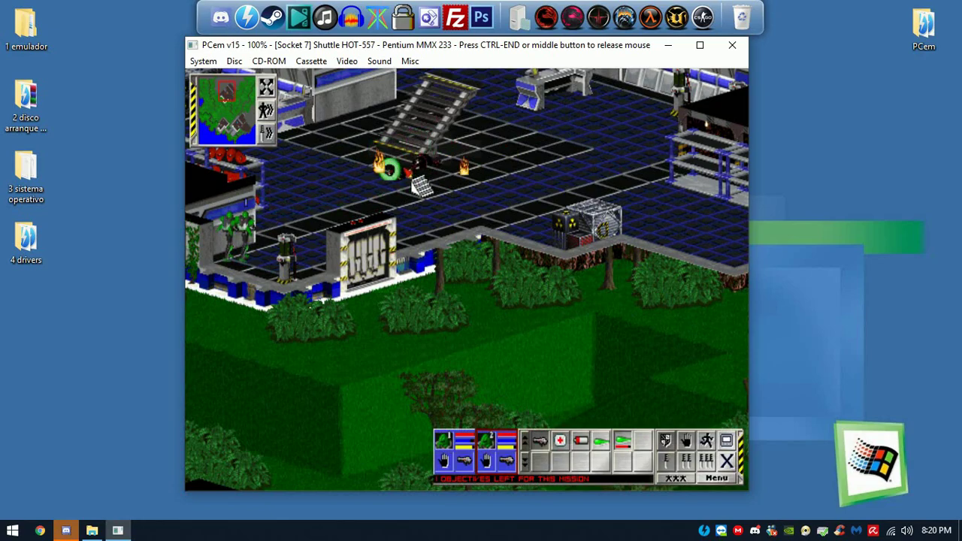
pyautogui.press('Escape')
pyautogui.press('y')
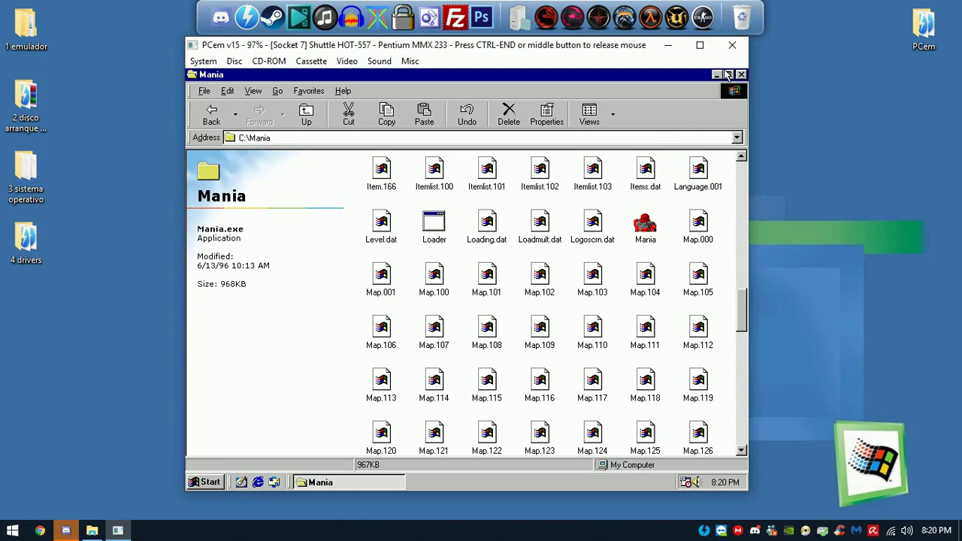
pyautogui.hotkey('alt', 'F4')
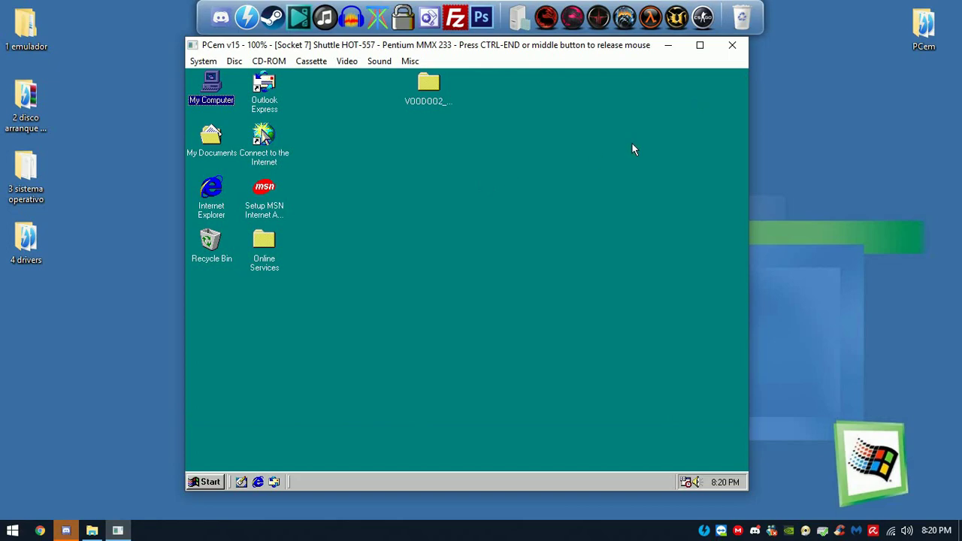
# Load the Hexplore.cue disc image into the virtual CD drive and recapture the mouse.
pyautogui.hotkey('ctrl', 'End')
pyautogui.click(280, 66)
pyautogui.click(296, 77)
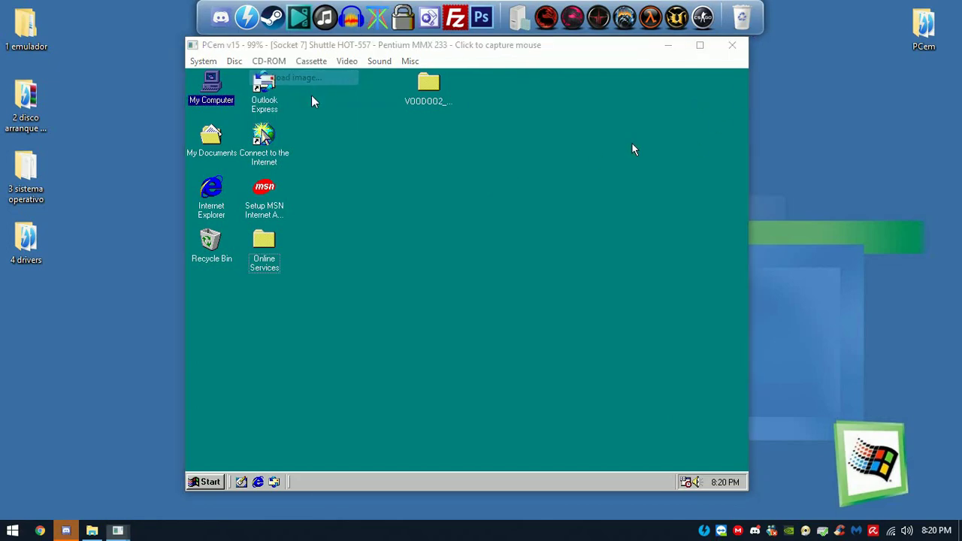
pyautogui.doubleClick(462, 281)
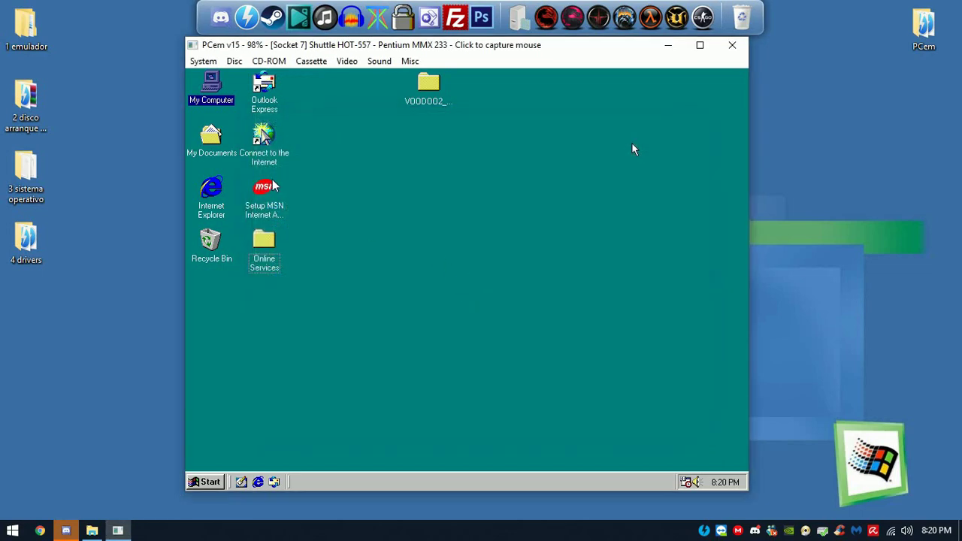
pyautogui.click(451, 71)
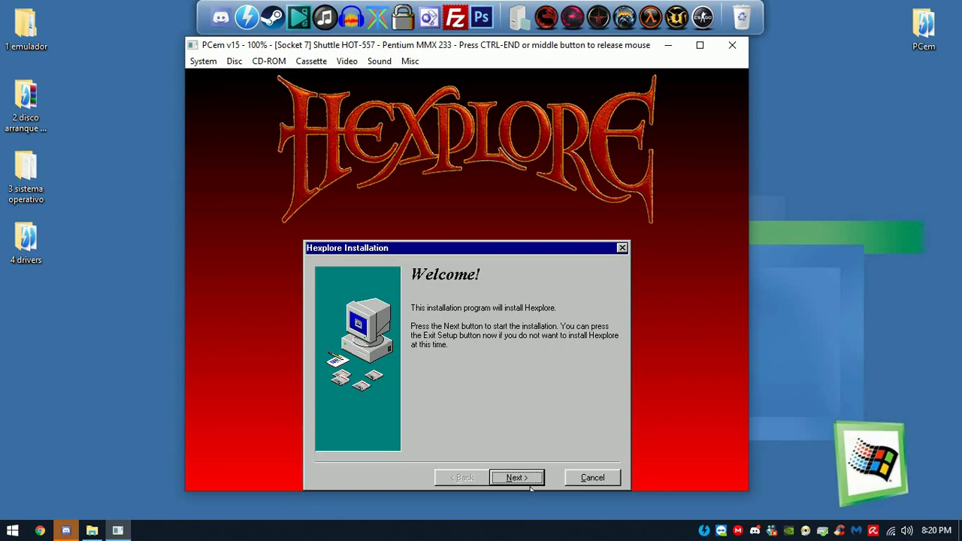
# Install Hexplore to the default directory with the Tiny type and Hexplore program group.
pyautogui.click(528, 481)
pyautogui.click(528, 481)
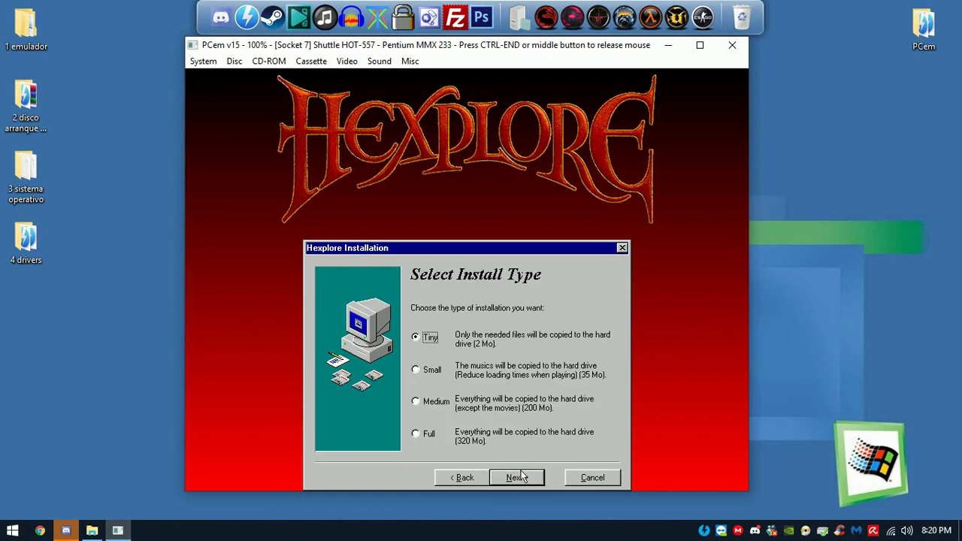
pyautogui.click(515, 479)
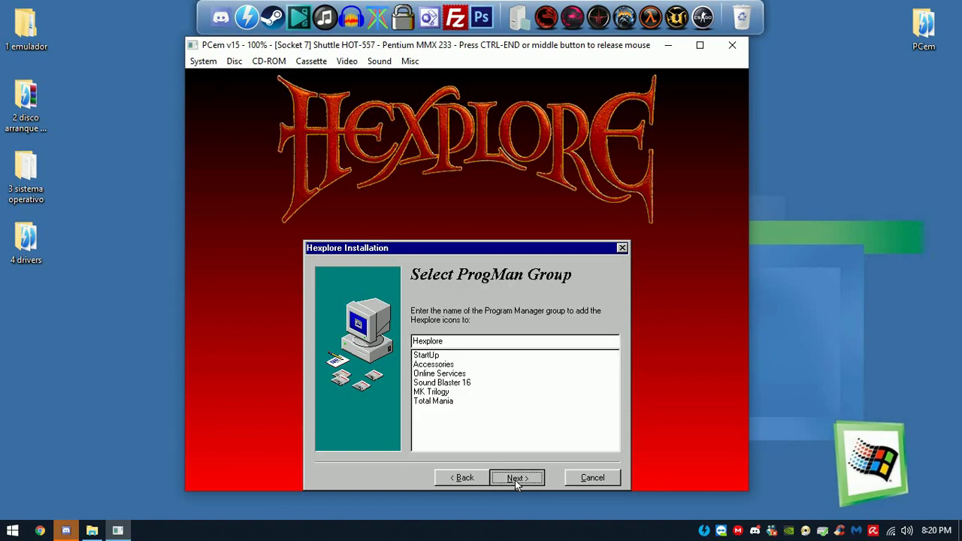
pyautogui.click(515, 480)
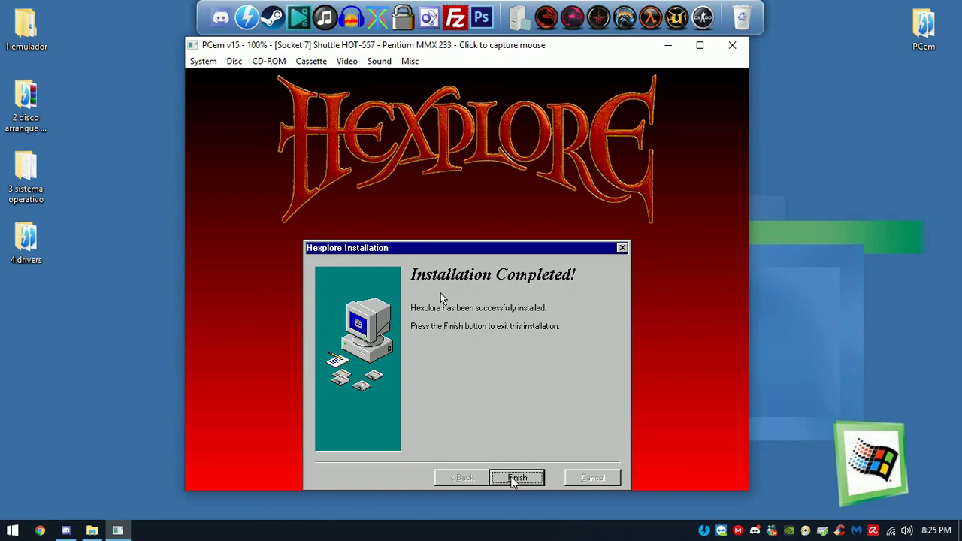
pyautogui.click(513, 481)
pyautogui.click(540, 480)
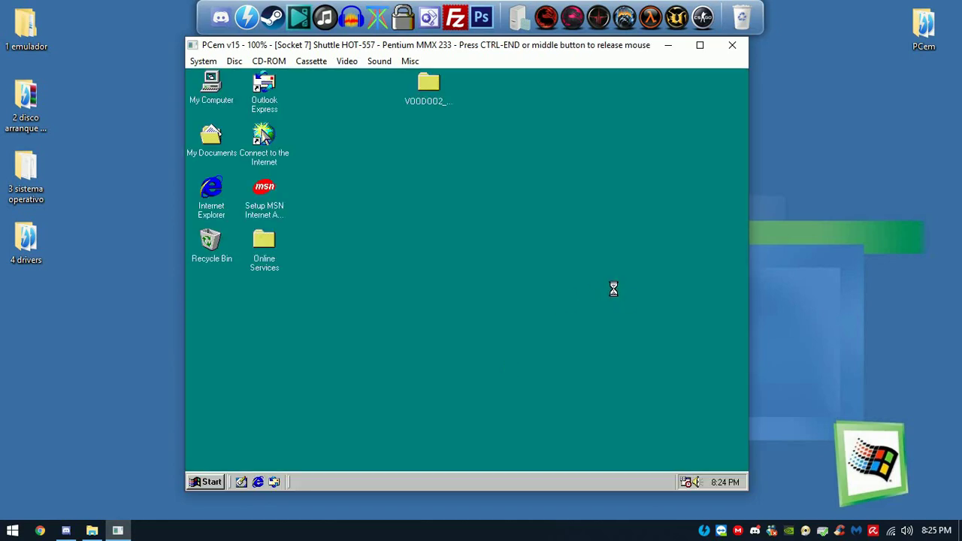
# Look through the C: drive contents in My Computer, then close the window.
pyautogui.doubleClick(211, 89)
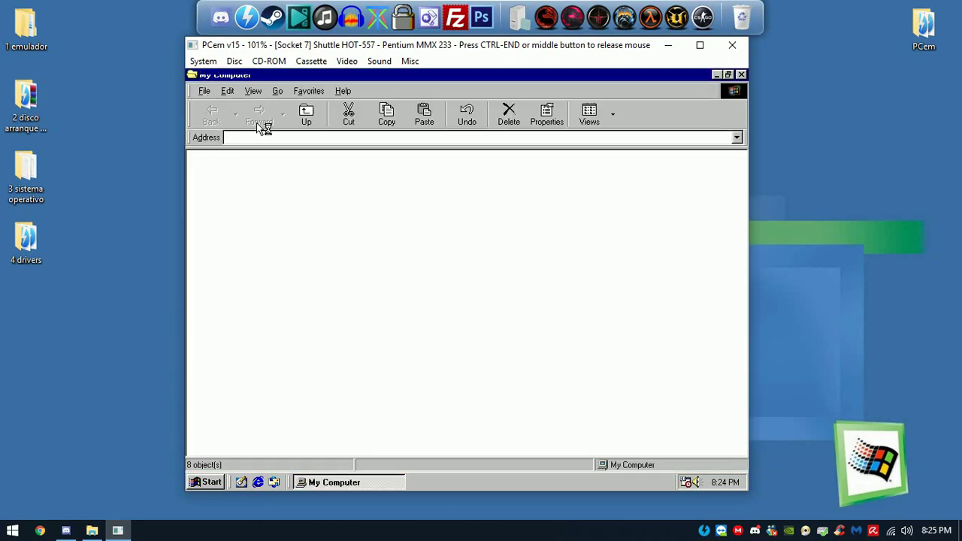
pyautogui.doubleClick(440, 168)
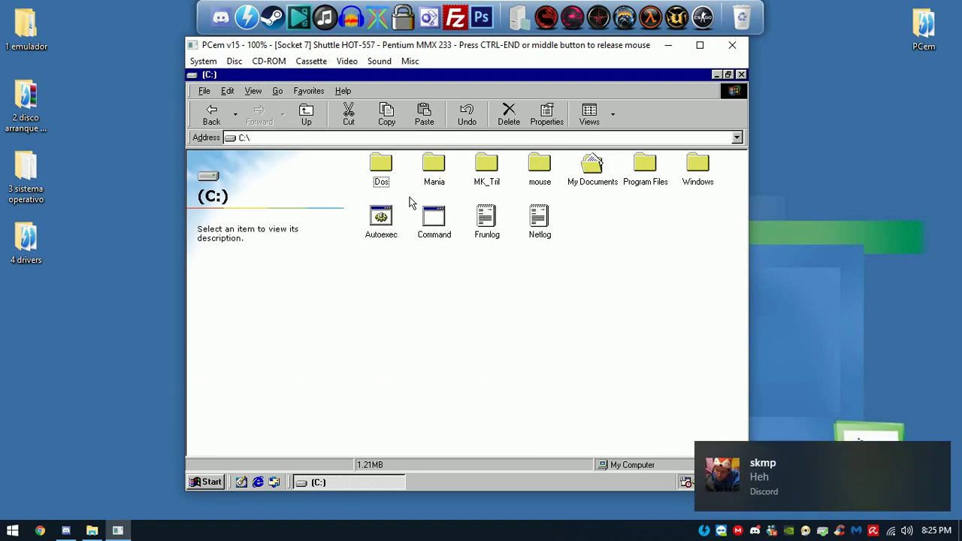
pyautogui.click(742, 75)
# Launch Play Hexplore from the Start menu's Hexplore program group.
pyautogui.click(190, 484)
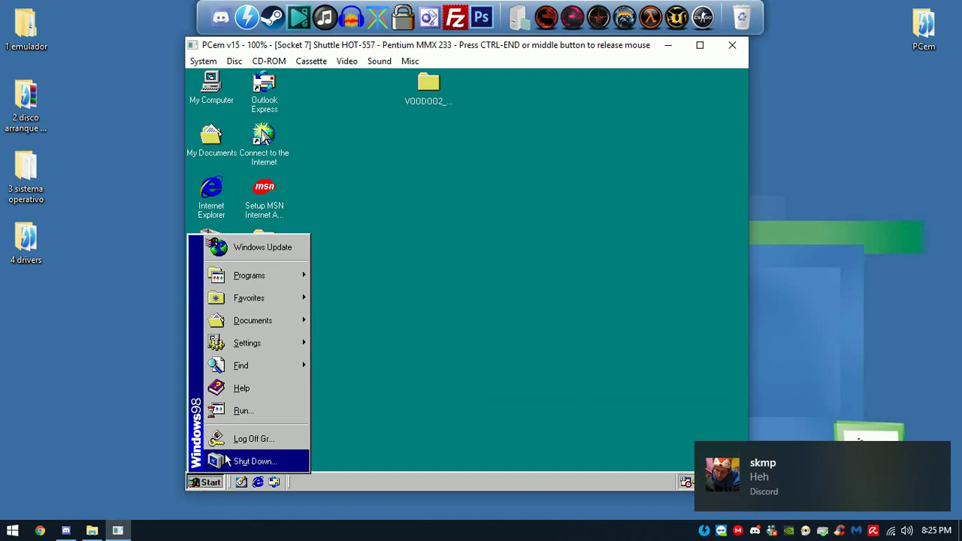
pyautogui.moveTo(293, 276)
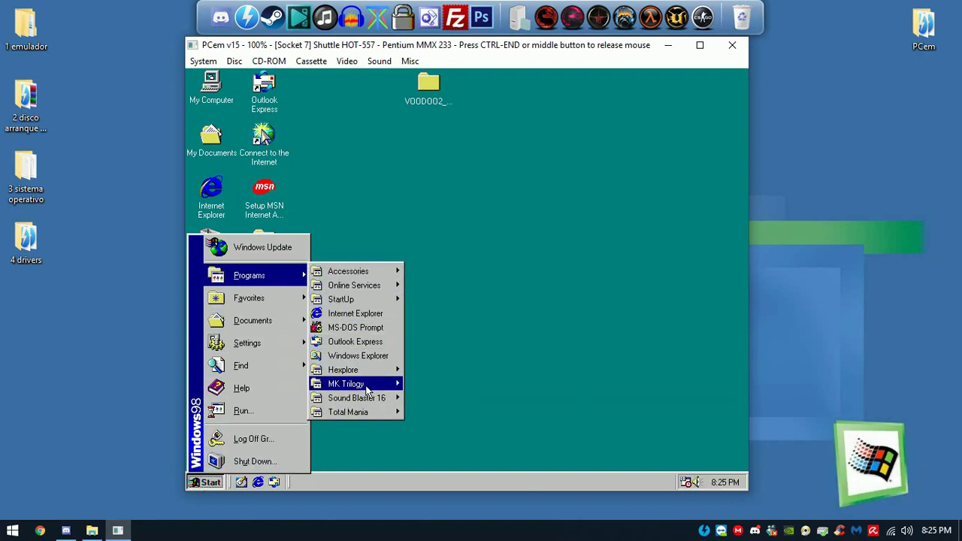
pyautogui.moveTo(373, 369)
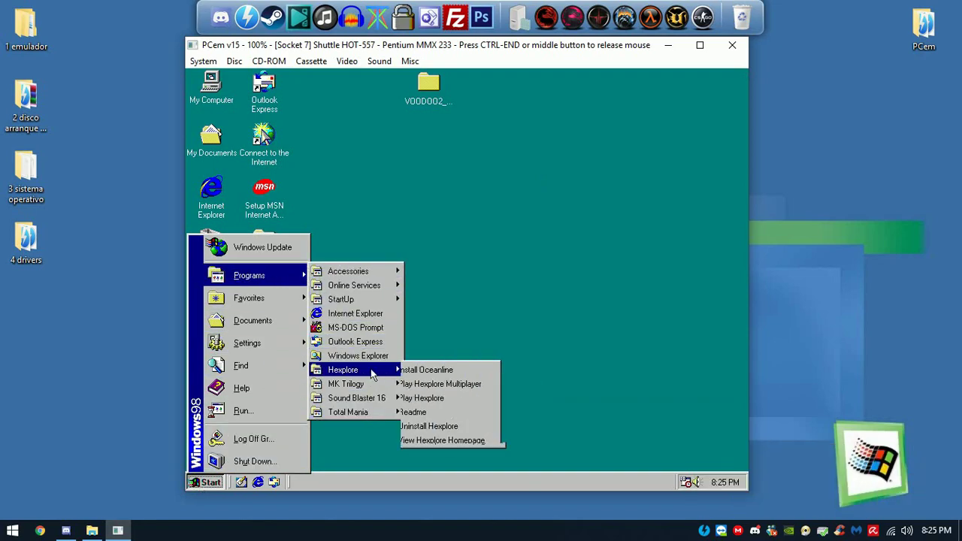
pyautogui.click(447, 397)
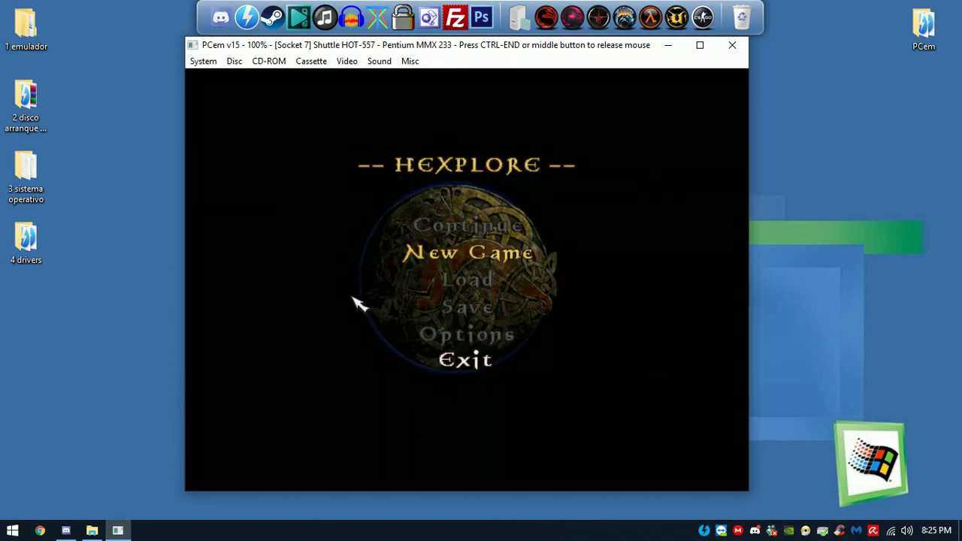
# Start and confirm a new Hexplore game, skipping the intro scene.
pyautogui.click(480, 268)
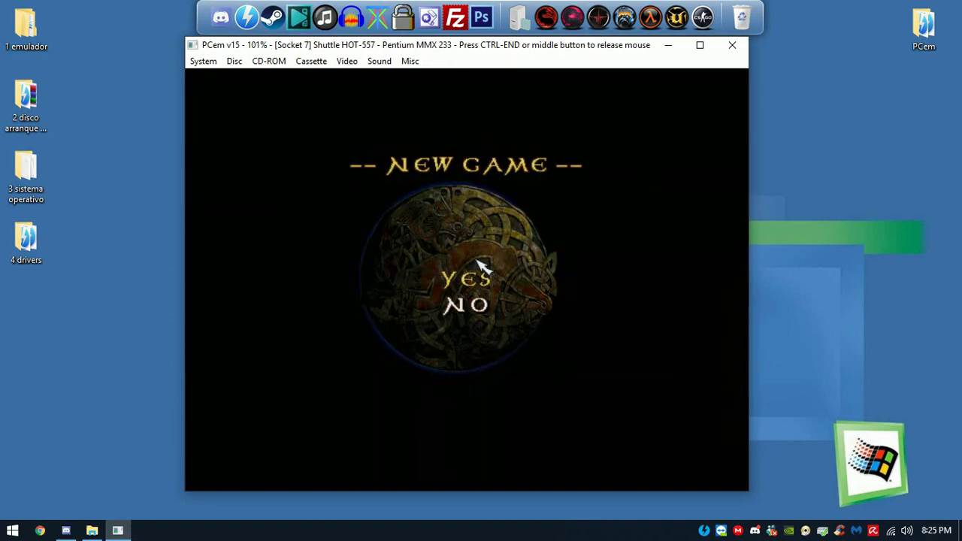
pyautogui.click(469, 277)
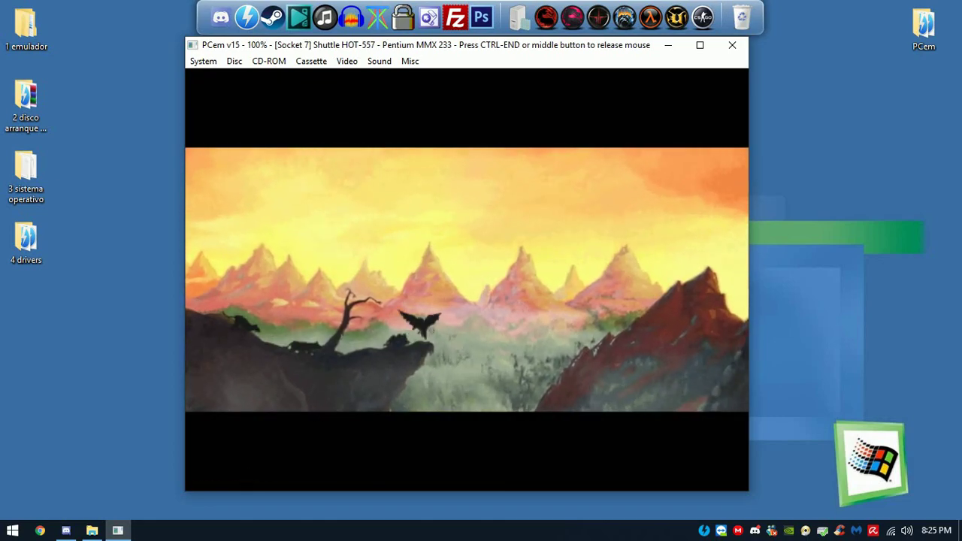
pyautogui.click(698, 124)
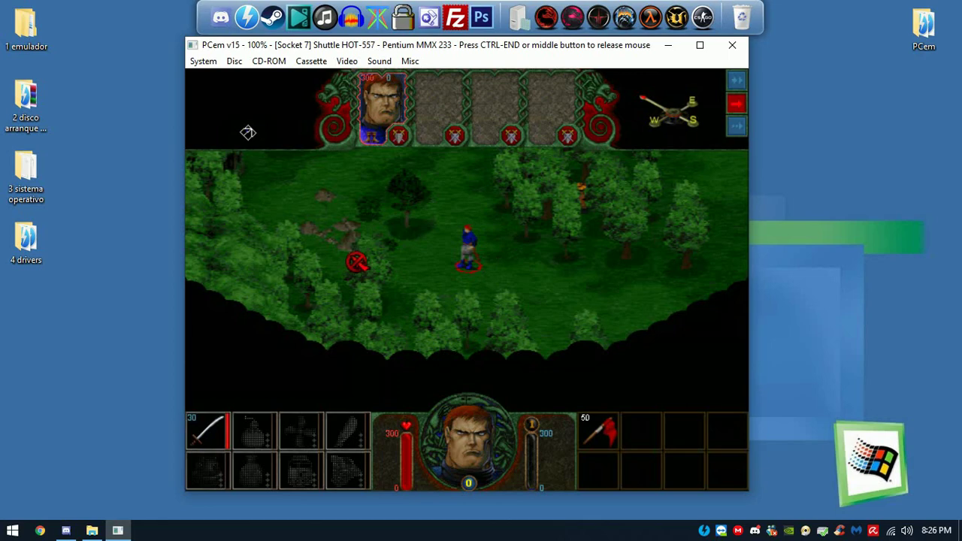
# Rotate the camera, walk the hero toward the trees, then release the mouse with Ctrl+End and close the emulator.
pyautogui.rightClick(593, 82)
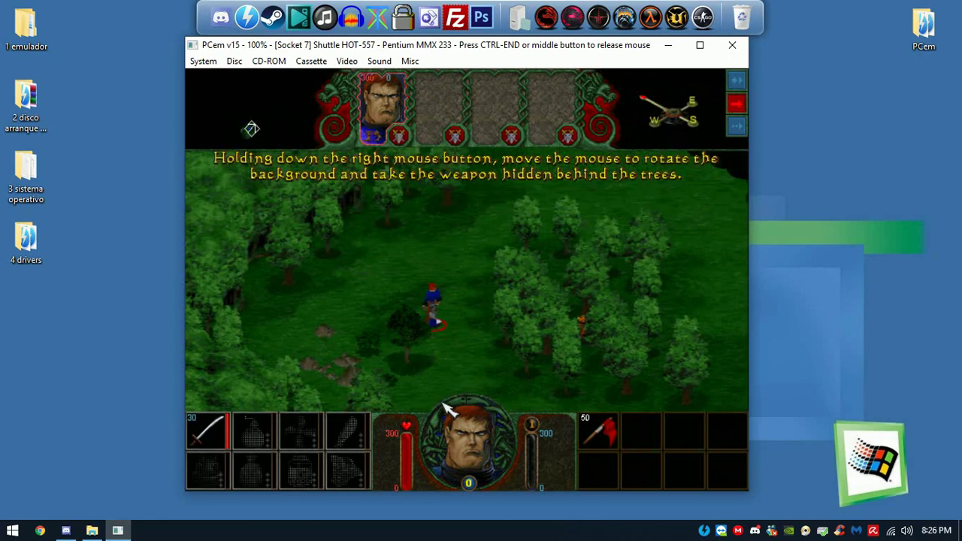
pyautogui.click(702, 194)
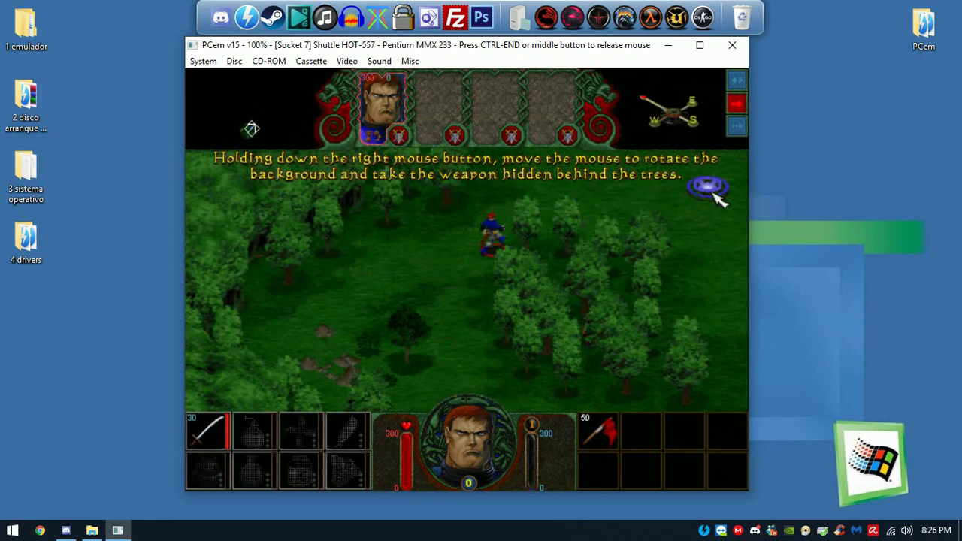
pyautogui.rightClick(718, 199)
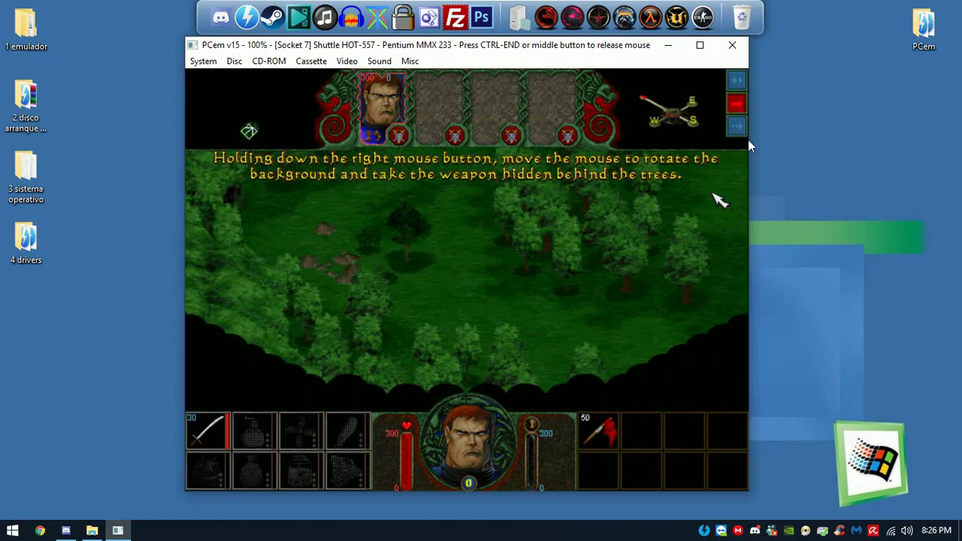
pyautogui.hotkey('ctrl', 'End')
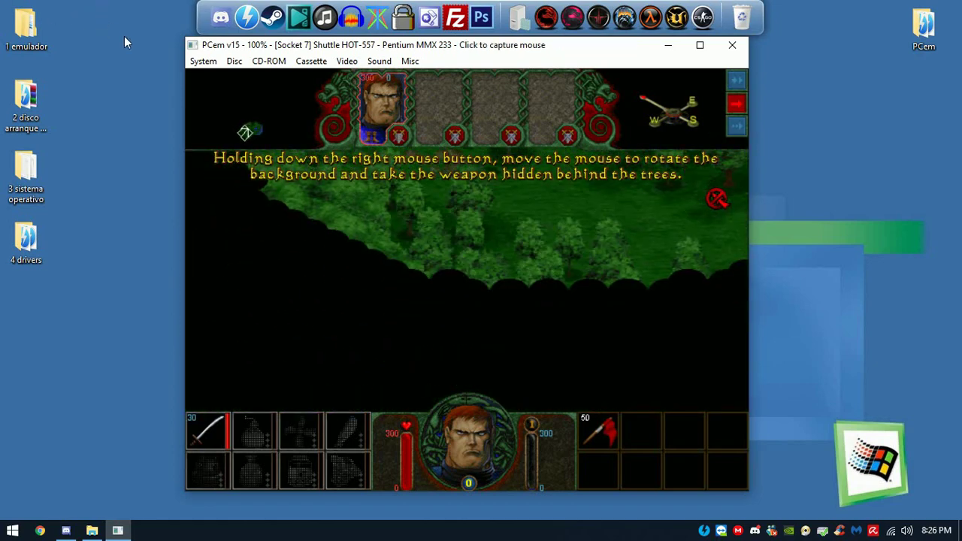
pyautogui.click(732, 45)
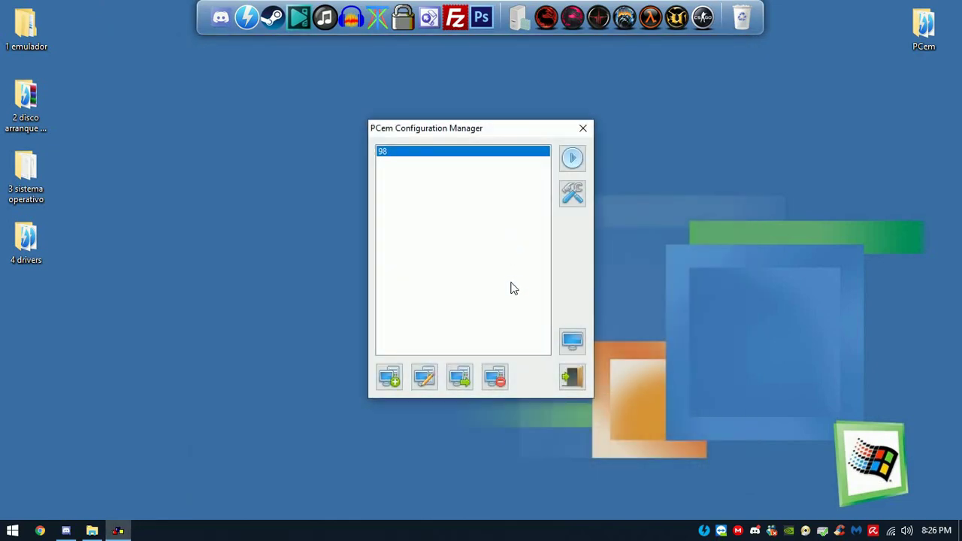
# Close the PCem Configuration Manager and open Chrome from the taskbar.
pyautogui.click(584, 129)
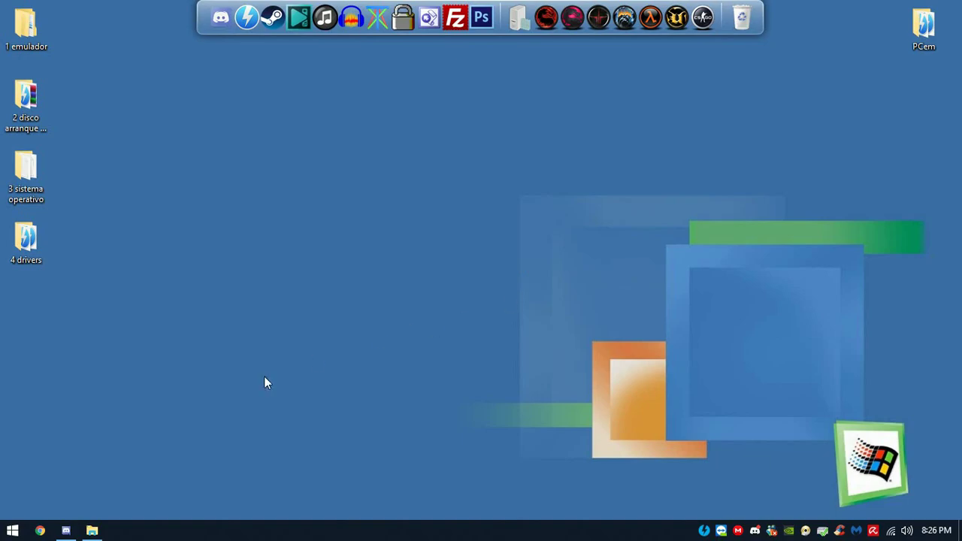
pyautogui.click(39, 531)
# Go from the Grabisoftnet bookmark to its forum and scroll the Hack n' Games thread list.
pyautogui.click(44, 66)
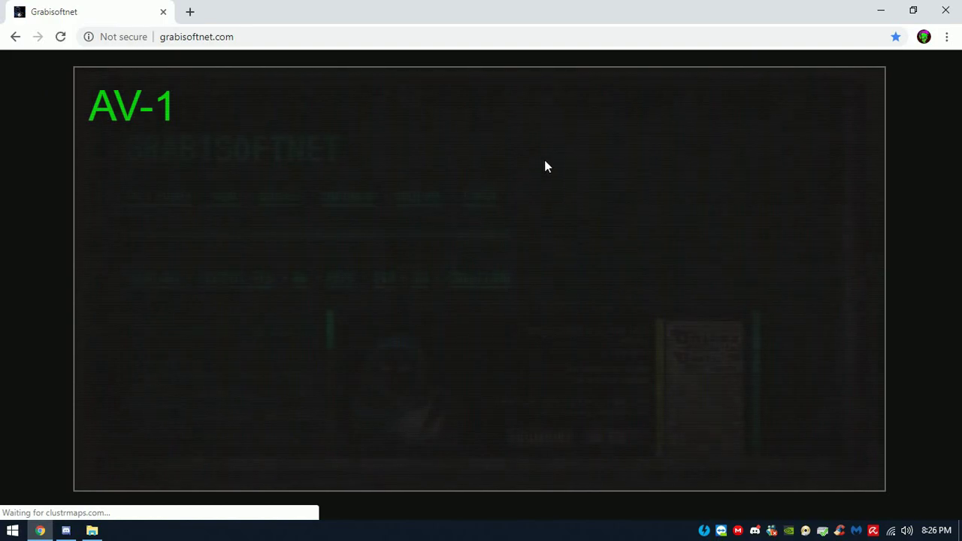
pyautogui.click(483, 197)
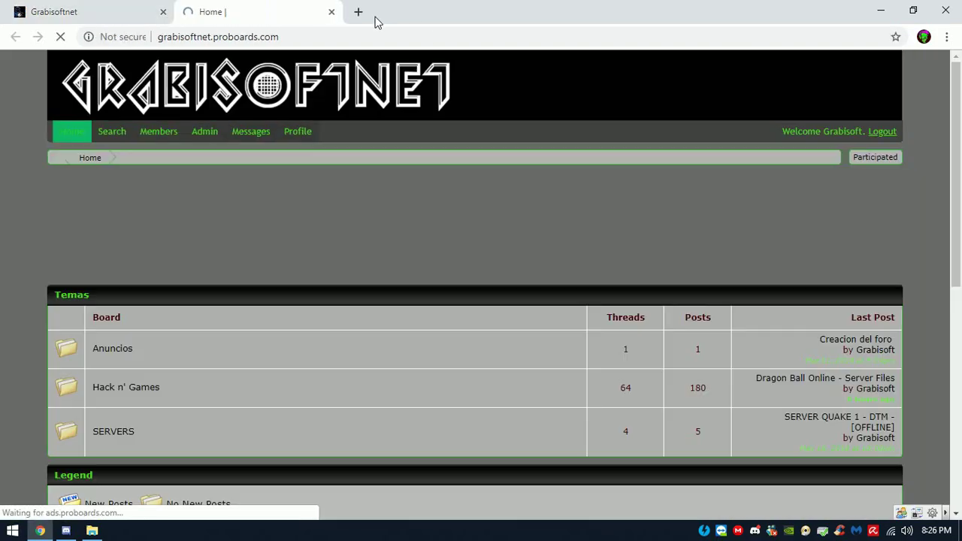
pyautogui.click(139, 350)
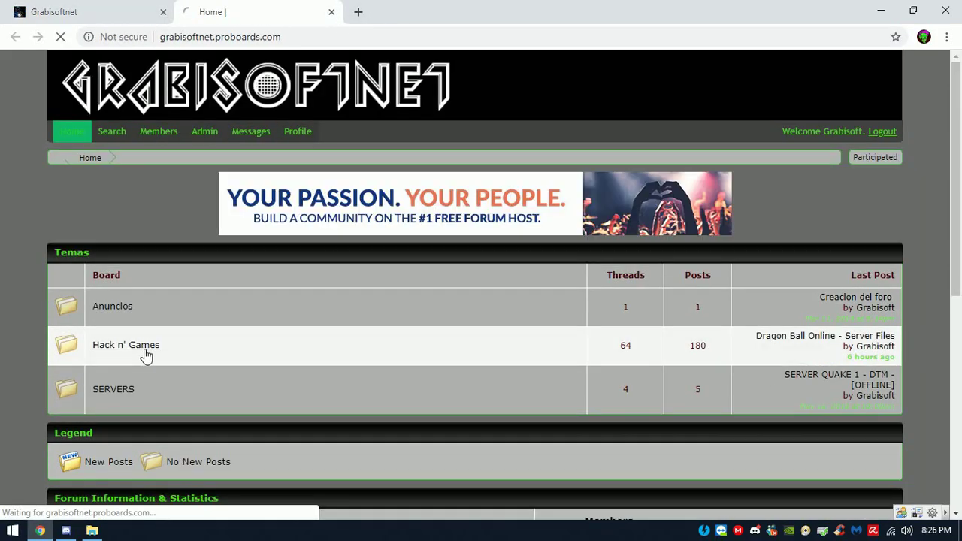
pyautogui.scroll(-3, 777, 144)
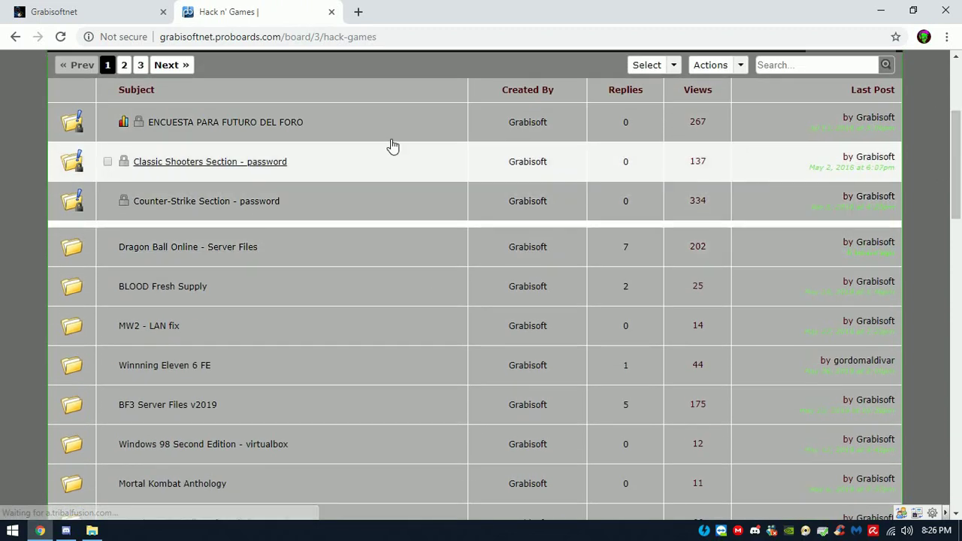